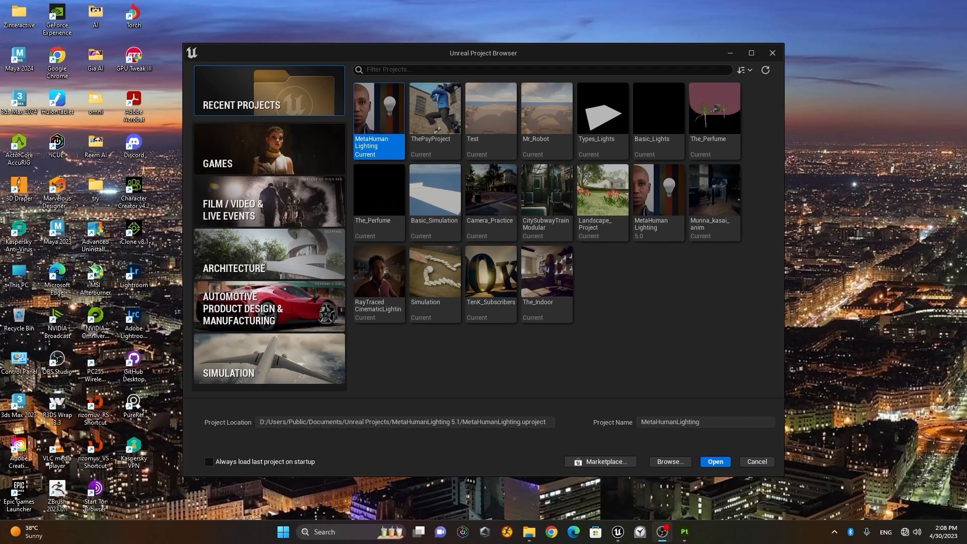
Open the The_Perfume project with the pink backdrop thumbnail and load The_Perfume_Level from its Levels folder.
{"action": "left_click", "coordinate": [706, 106]}
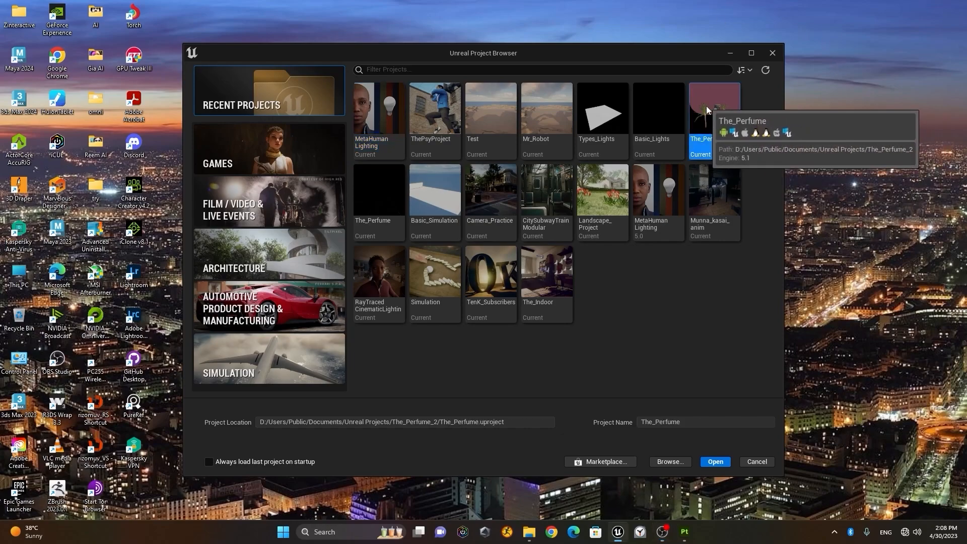
{"action": "left_click", "coordinate": [717, 464]}
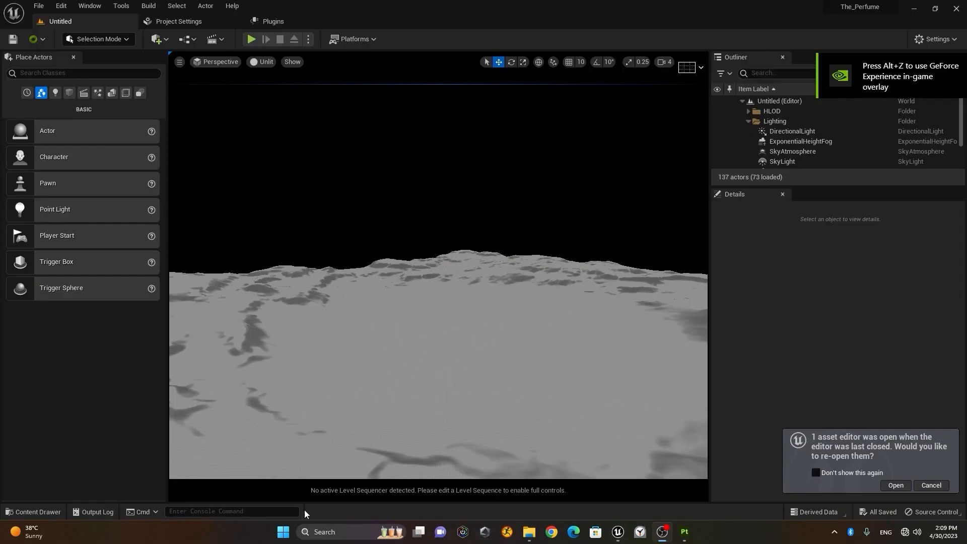
{"action": "left_click", "coordinate": [34, 511]}
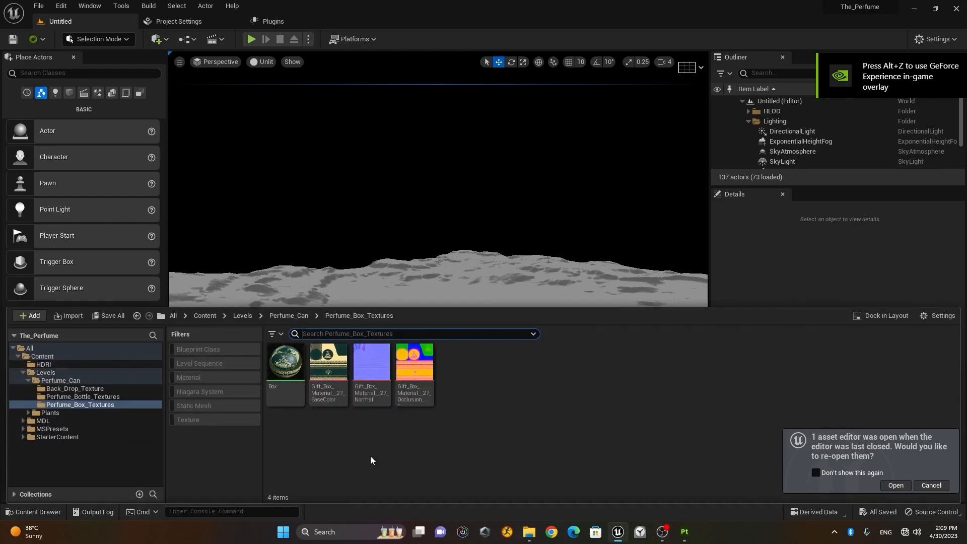
{"action": "left_click", "coordinate": [45, 373]}
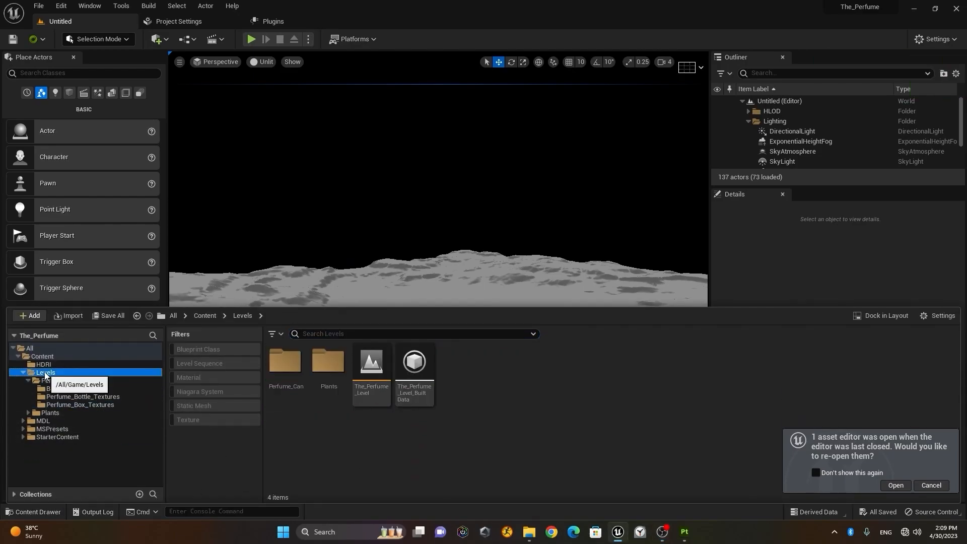
{"action": "left_click", "coordinate": [28, 381]}
{"action": "left_click", "coordinate": [23, 373]}
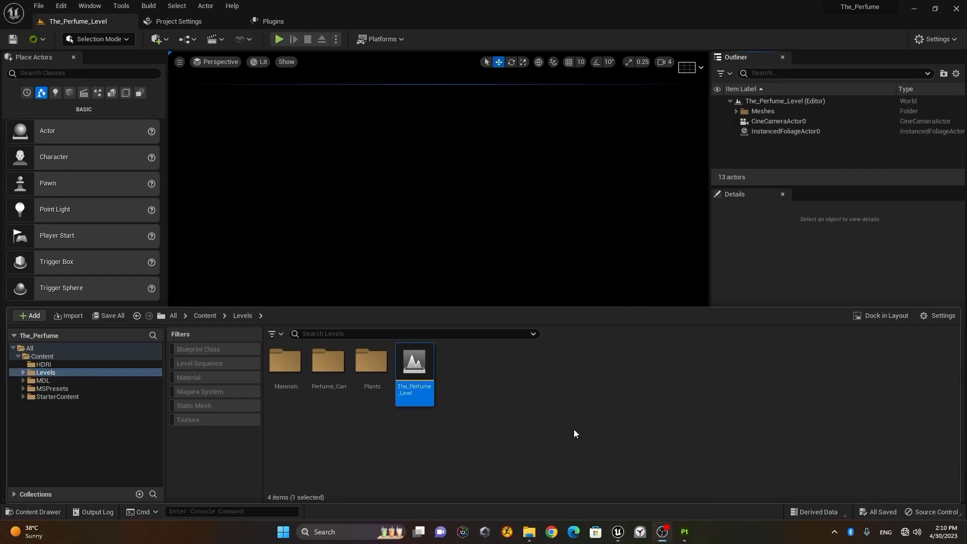
{"action": "left_click", "coordinate": [56, 512]}
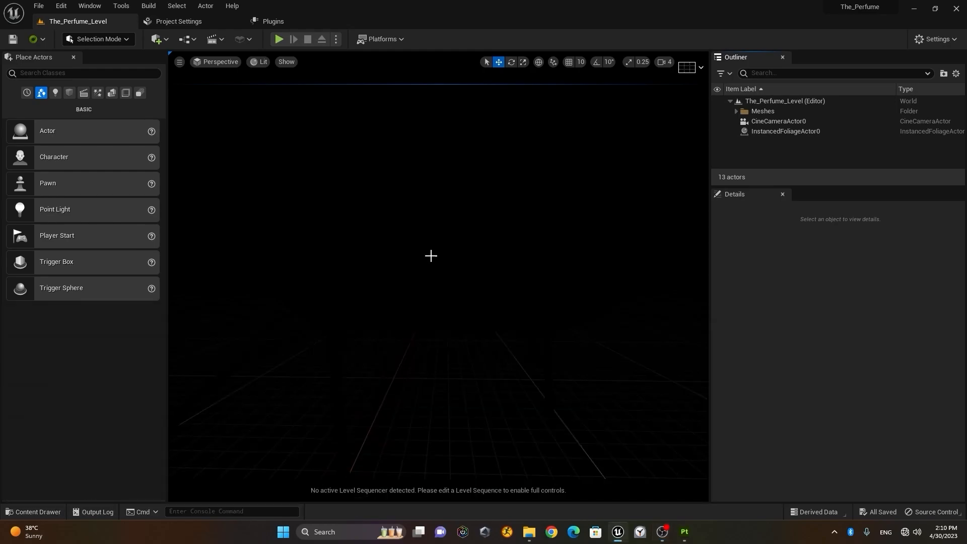
Show the level in Unlit view mode and look over the plants, the curved backdrop, the perfume cans and the camera.
{"action": "left_click", "coordinate": [260, 62]}
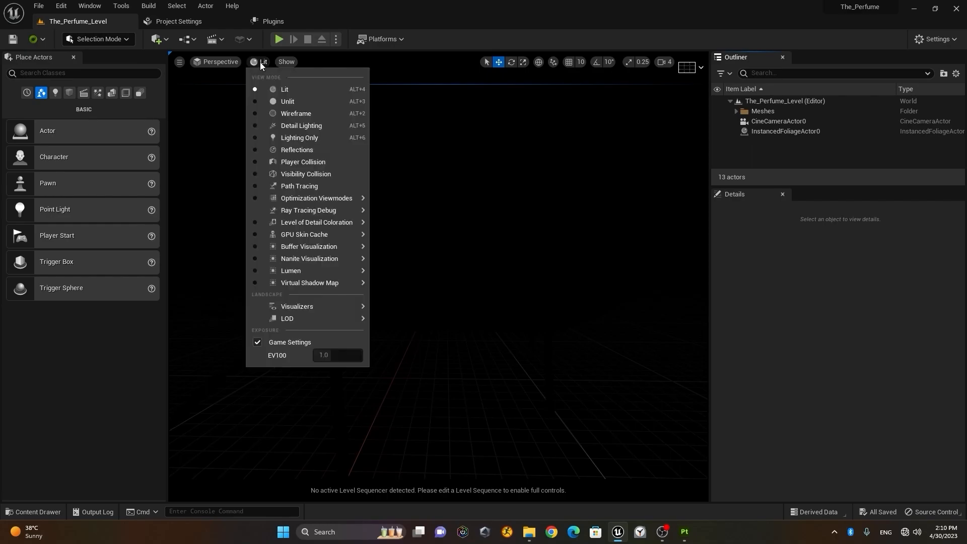
{"action": "left_click", "coordinate": [292, 101]}
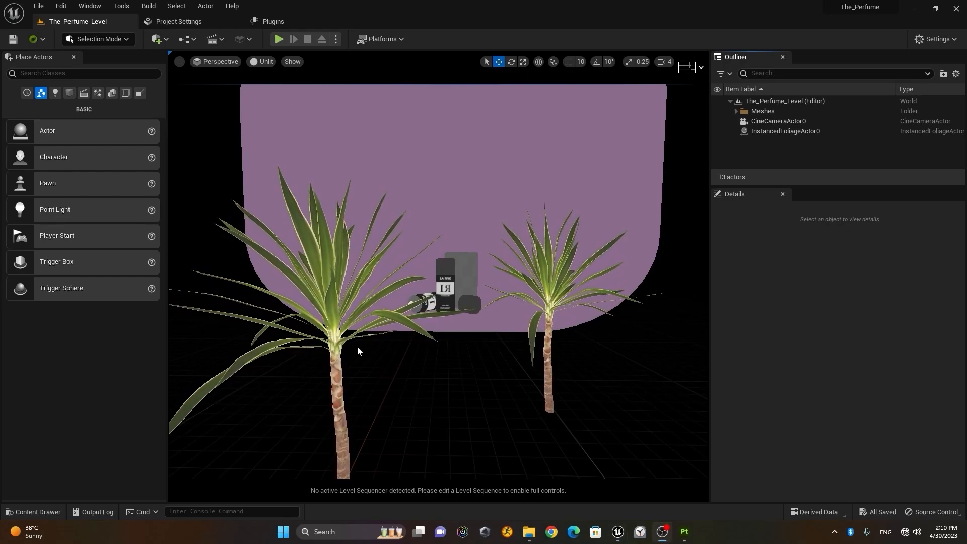
{"action": "right_click_drag", "start_coordinate": [455, 345], "coordinate": [398, 337]}
{"action": "key", "text": "s"}
{"action": "key", "text": "w"}
{"action": "key", "text": "e"}
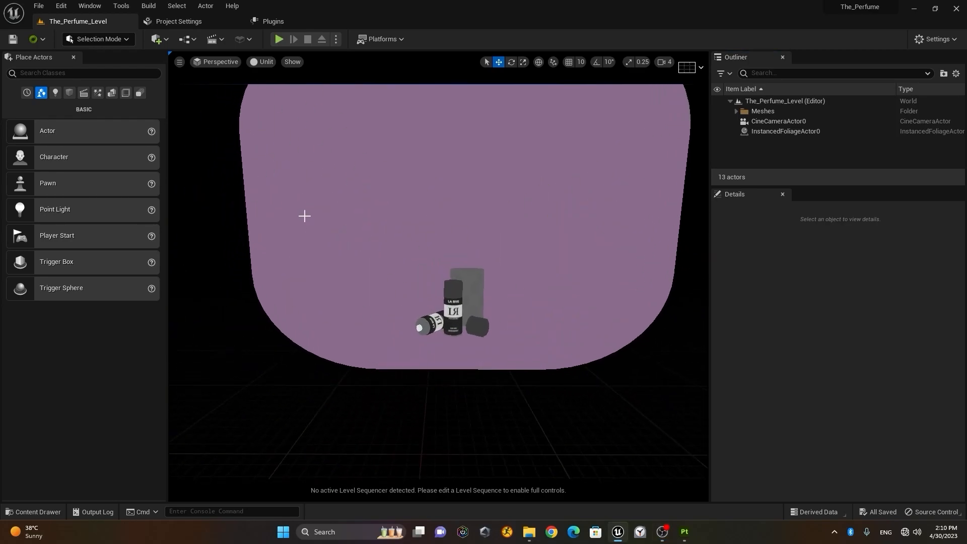
{"action": "key", "text": "s"}
{"action": "right_click_drag", "start_coordinate": [426, 237], "coordinate": [426, 237]}
{"action": "key", "text": "w"}
{"action": "key", "text": "d"}
{"action": "right_click_drag", "start_coordinate": [464, 266], "coordinate": [464, 265]}
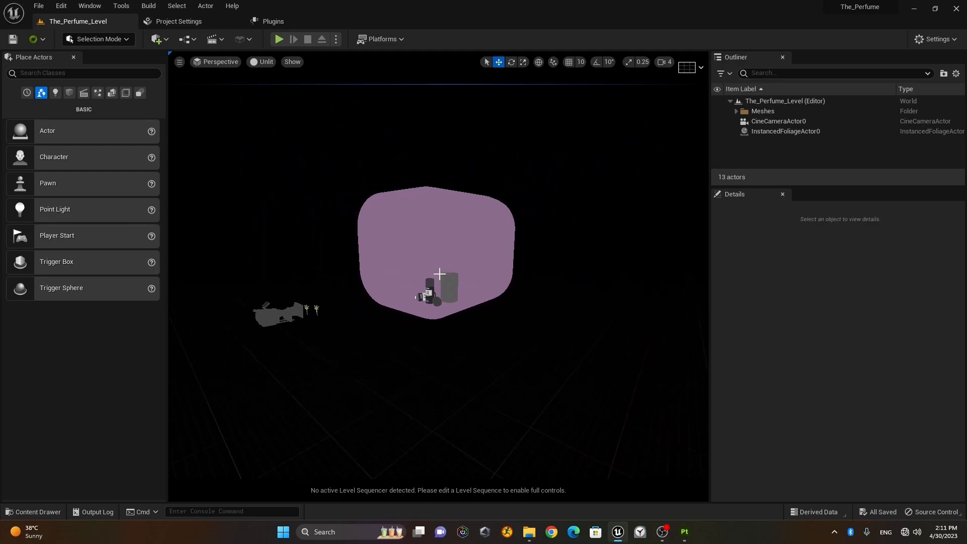
Check the product framing through CineCameraActor0, stop piloting the camera and deselect it.
{"action": "left_click", "coordinate": [270, 315]}
{"action": "scroll", "coordinate": [282, 257], "scroll_direction": "up", "scroll_amount": 4}
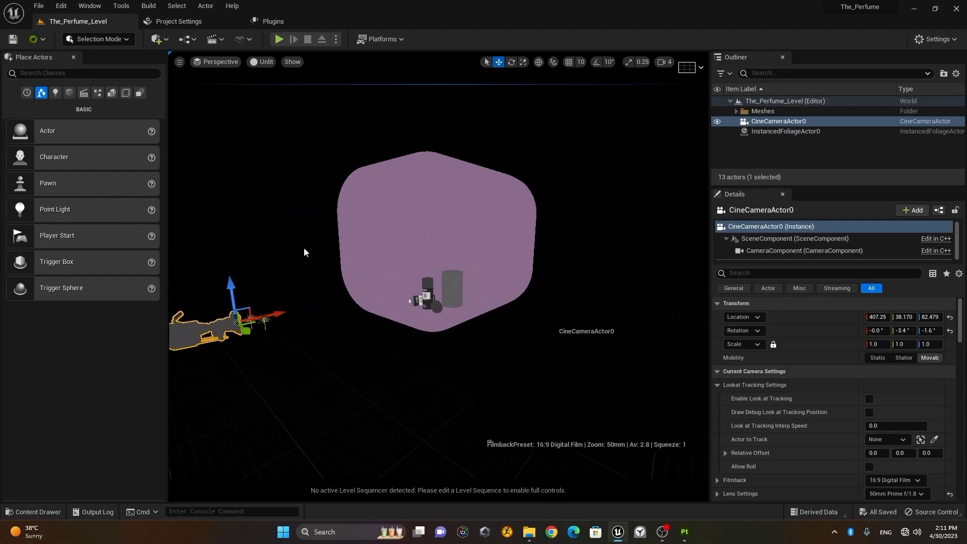
{"action": "middle_click_drag", "start_coordinate": [369, 303], "coordinate": [370, 304]}
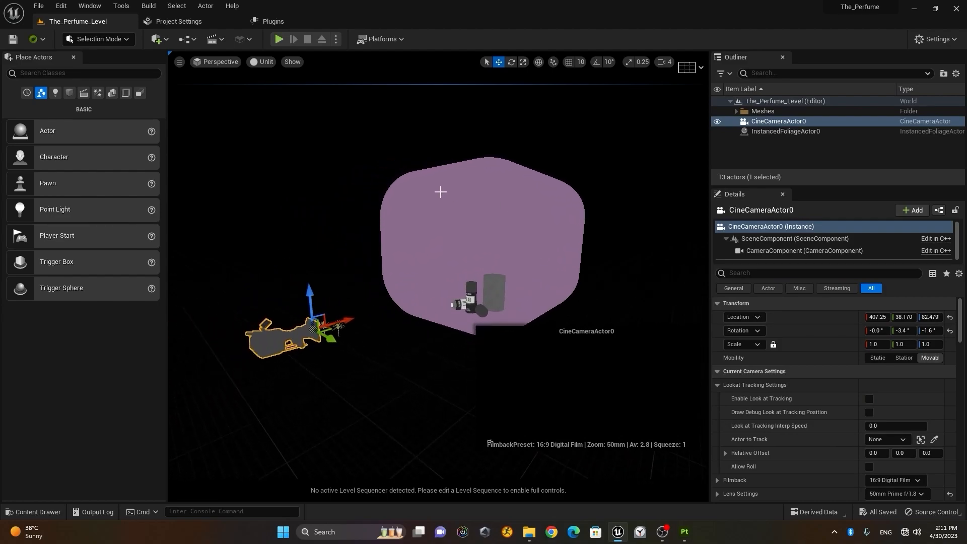
{"action": "left_click", "coordinate": [211, 63]}
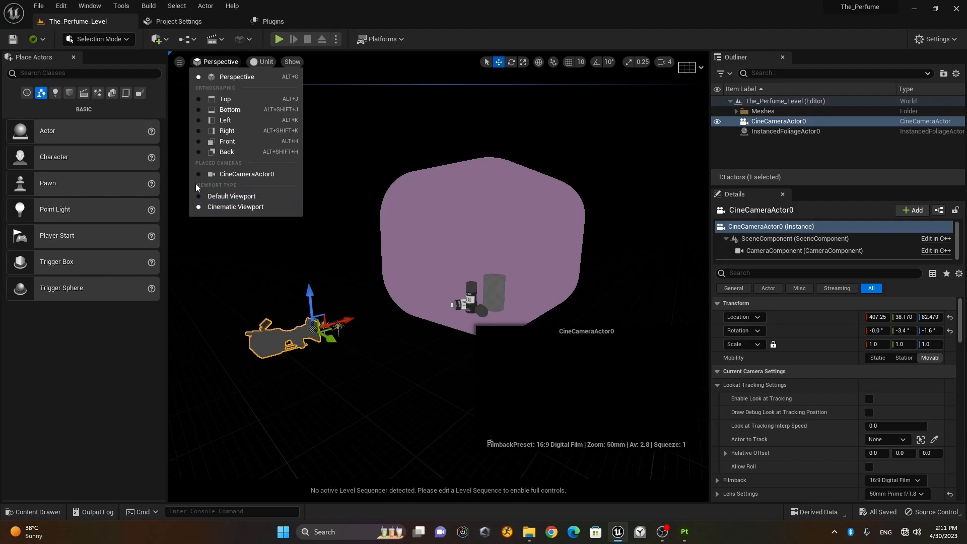
{"action": "left_click", "coordinate": [232, 177]}
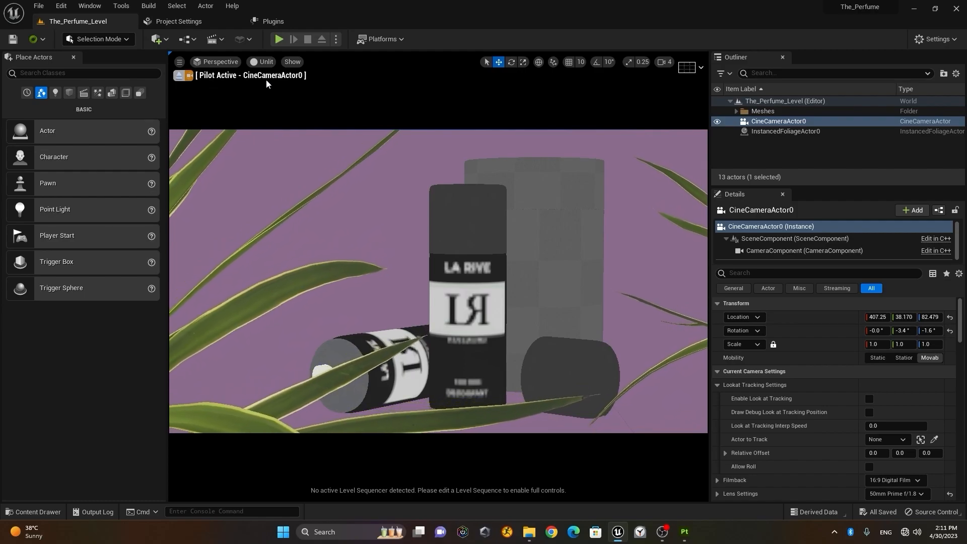
{"action": "left_click", "coordinate": [178, 78]}
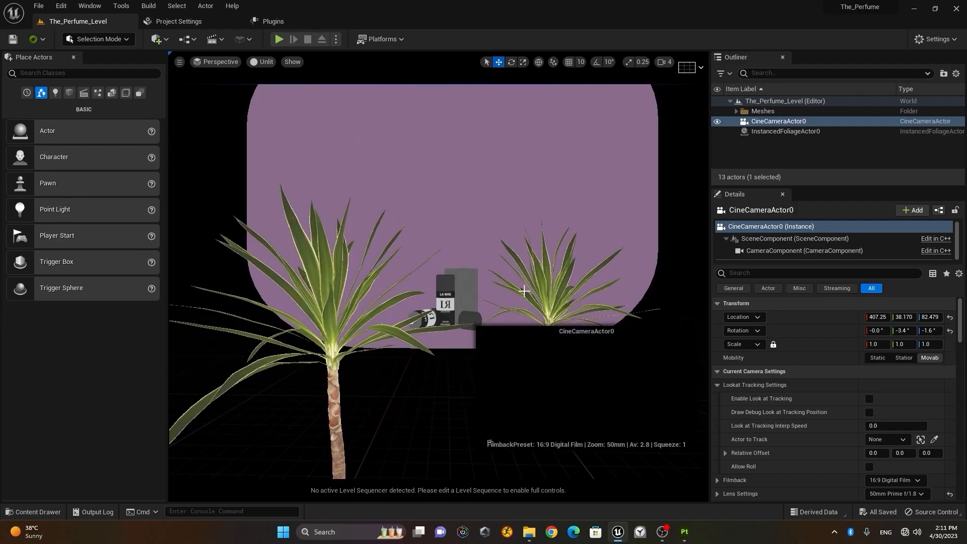
{"action": "right_click_drag", "start_coordinate": [539, 264], "coordinate": [535, 283]}
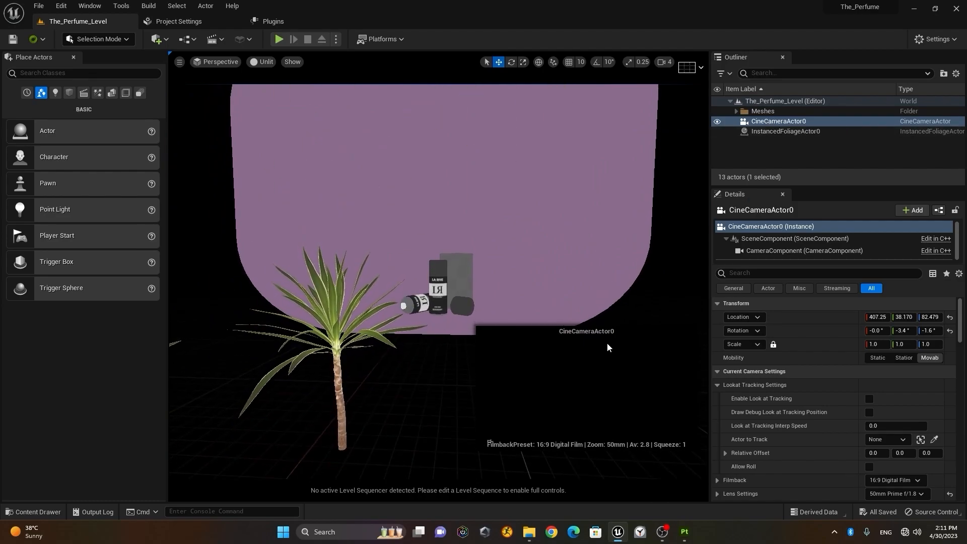
{"action": "left_click", "coordinate": [761, 147]}
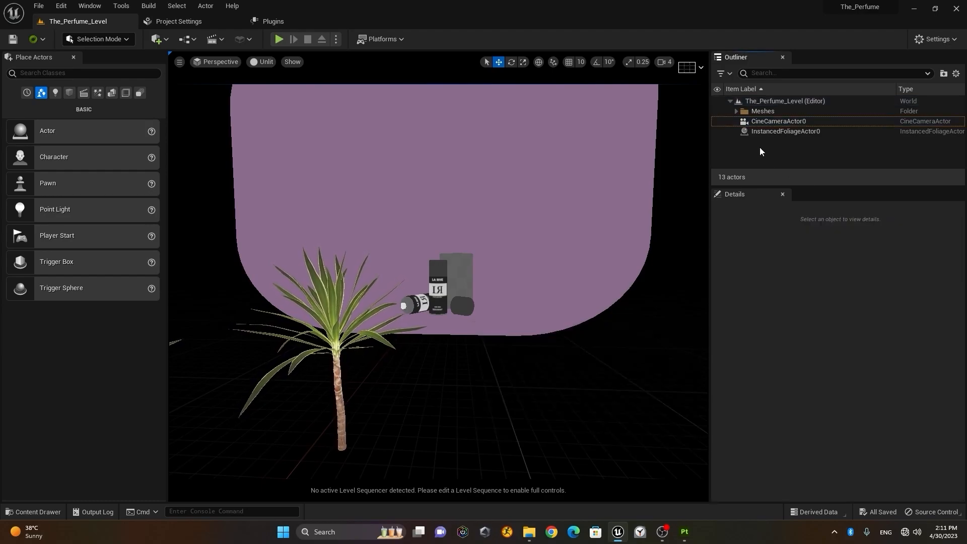
Place a Rect Light on the backdrop floor beside the perfume cans.
{"action": "scroll", "coordinate": [464, 299], "scroll_direction": "down", "scroll_amount": 1}
{"action": "mouse_move", "coordinate": [464, 298]}
{"action": "left_mouse_down", "text": "alt"}
{"action": "mouse_move", "coordinate": [508, 303]}
{"action": "mouse_move", "coordinate": [421, 291]}
{"action": "mouse_move", "coordinate": [522, 289]}
{"action": "mouse_move", "coordinate": [476, 285]}
{"action": "left_mouse_up", "text": "alt"}
{"action": "scroll", "coordinate": [473, 298], "scroll_direction": "up", "scroll_amount": 1}
{"action": "scroll", "coordinate": [466, 304], "scroll_direction": "up", "scroll_amount": 3}
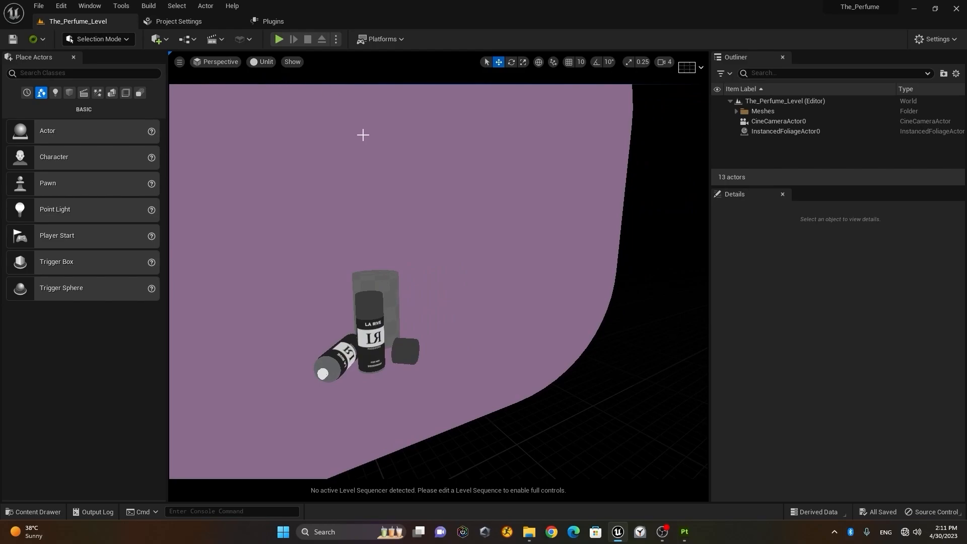
{"action": "left_click", "coordinate": [56, 94]}
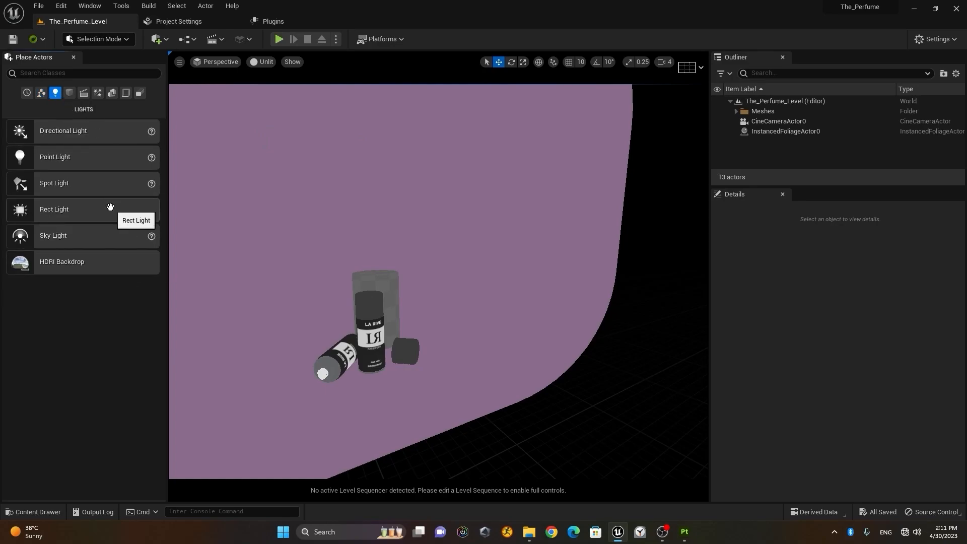
{"action": "left_click_drag", "start_coordinate": [95, 213], "coordinate": [473, 328]}
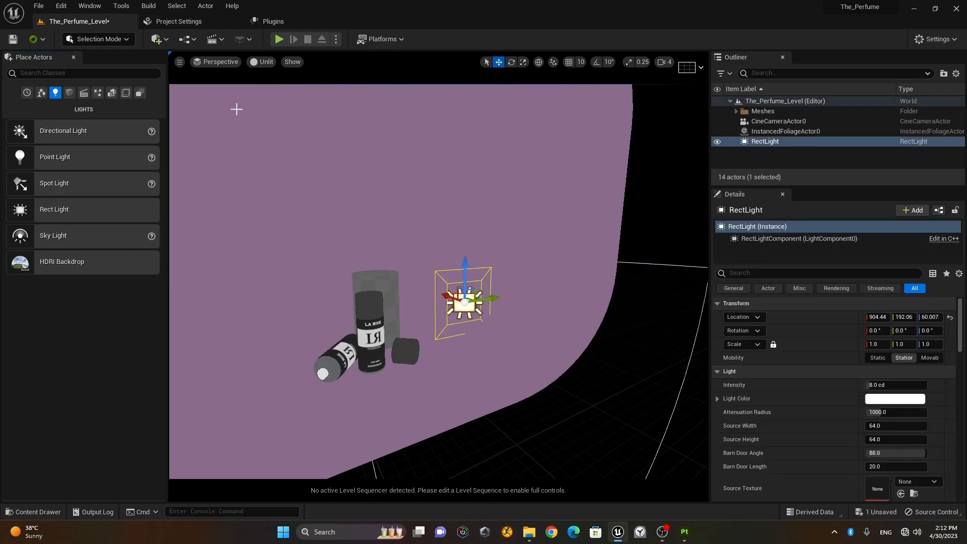
Switch the viewport to Lit view mode and check how the rect light falls on the cans and backdrop.
{"action": "left_click", "coordinate": [266, 62]}
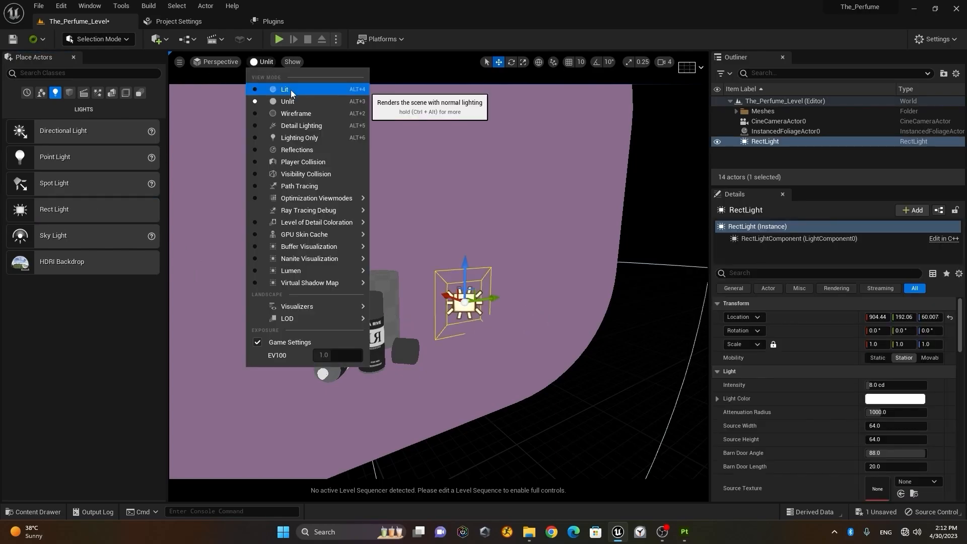
{"action": "left_click", "coordinate": [290, 90]}
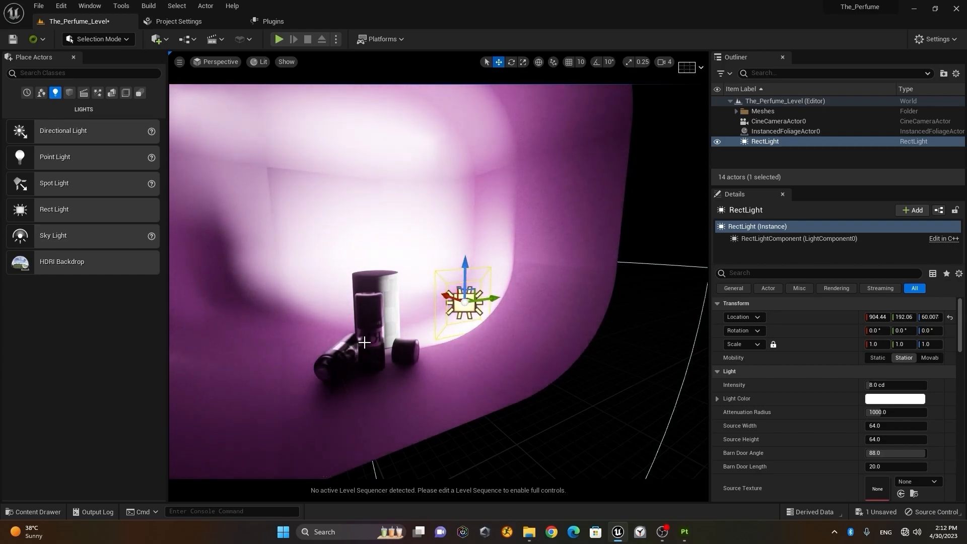
{"action": "right_click_drag", "start_coordinate": [370, 346], "coordinate": [409, 345], "text": "alt"}
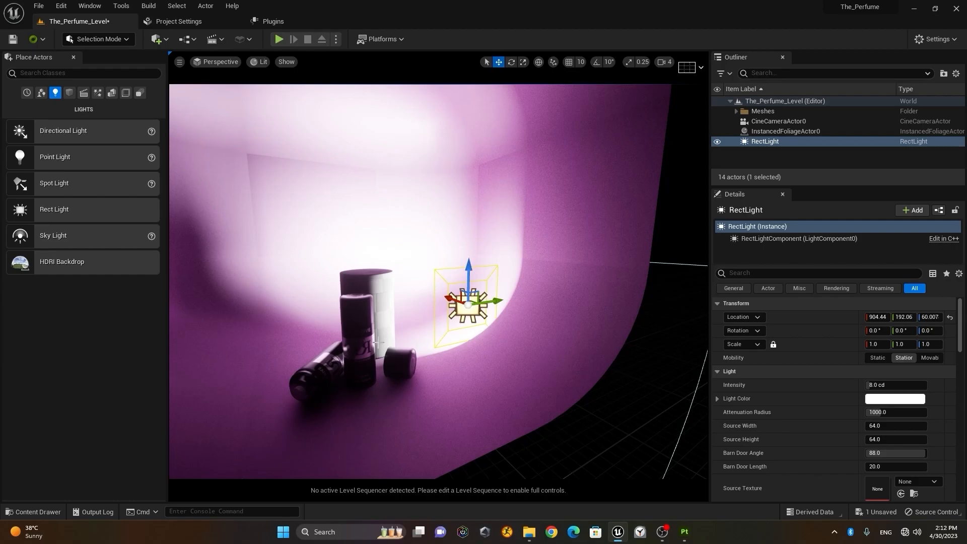
{"action": "scroll", "coordinate": [378, 343], "scroll_direction": "down", "scroll_amount": 3}
{"action": "mouse_move", "coordinate": [373, 359]}
{"action": "right_mouse_down"}
{"action": "mouse_move", "coordinate": [384, 373]}
{"action": "mouse_move", "coordinate": [377, 364]}
{"action": "mouse_move", "coordinate": [374, 372]}
{"action": "right_mouse_up"}
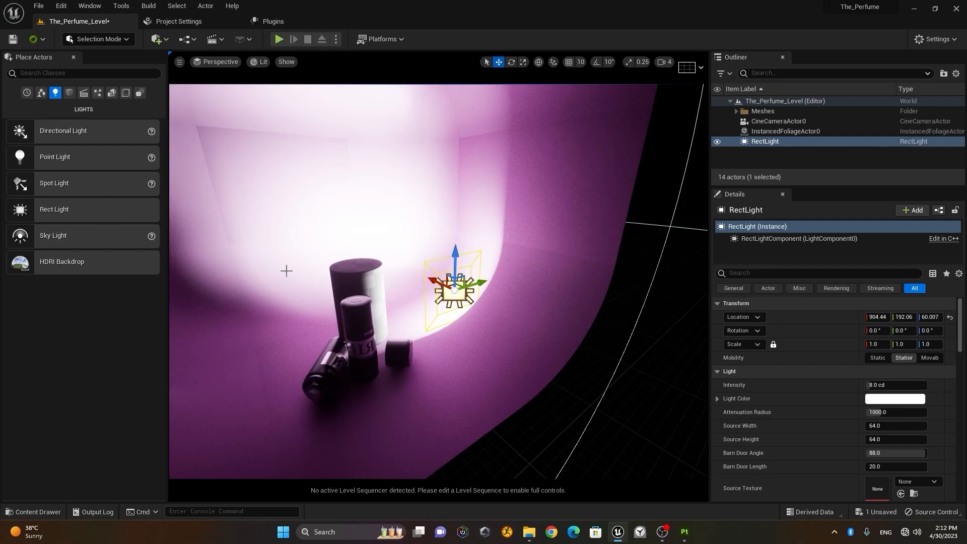
Rotate the rect light to about -64° around Z and raise it above the cans to about X 791, Y 181, Z 257.
{"action": "key", "text": "e"}
{"action": "left_click_drag", "start_coordinate": [496, 303], "coordinate": [450, 290]}
{"action": "key", "text": "w"}
{"action": "left_click_drag", "start_coordinate": [451, 328], "coordinate": [491, 345], "text": "alt"}
{"action": "left_click_drag", "start_coordinate": [436, 301], "coordinate": [489, 198]}
{"action": "left_click_drag", "start_coordinate": [517, 231], "coordinate": [518, 145]}
{"action": "left_click_drag", "start_coordinate": [440, 212], "coordinate": [473, 246], "text": "alt"}
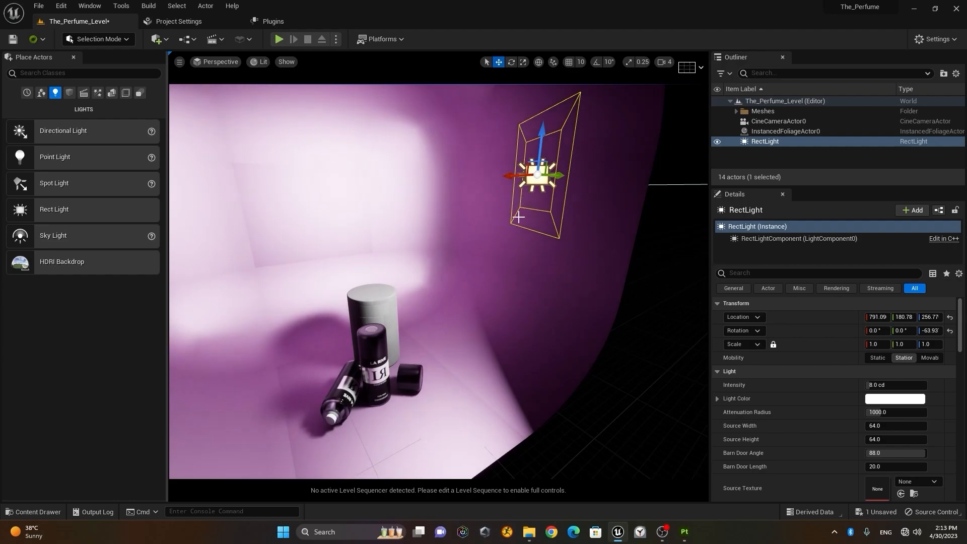
Switch the transform gizmo to local space and tilt the rect light to a rotation of about -21°, -34°, -29°.
{"action": "left_click_drag", "start_coordinate": [431, 308], "coordinate": [446, 261], "text": "alt"}
{"action": "scroll", "coordinate": [406, 272], "scroll_direction": "up", "scroll_amount": 2}
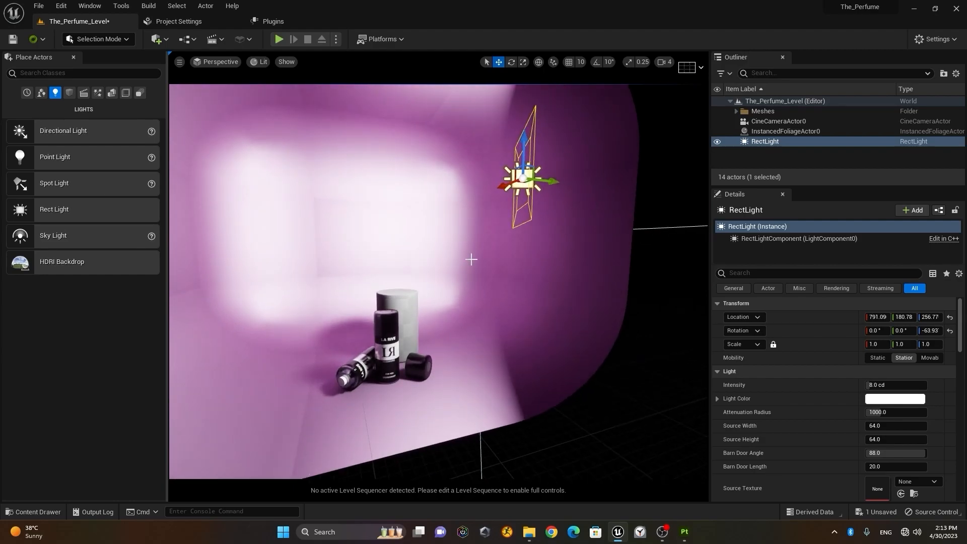
{"action": "key", "text": "e"}
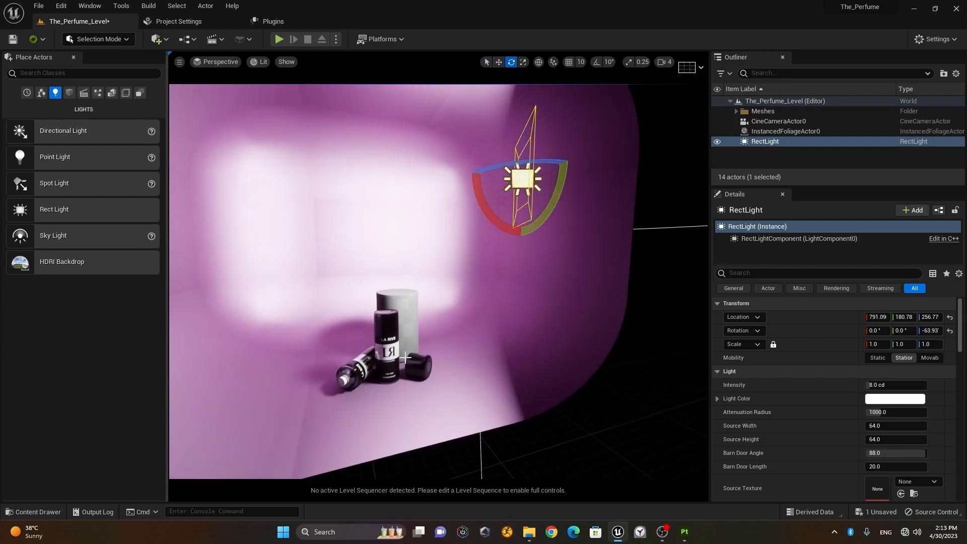
{"action": "right_click_drag", "start_coordinate": [422, 298], "coordinate": [469, 305]}
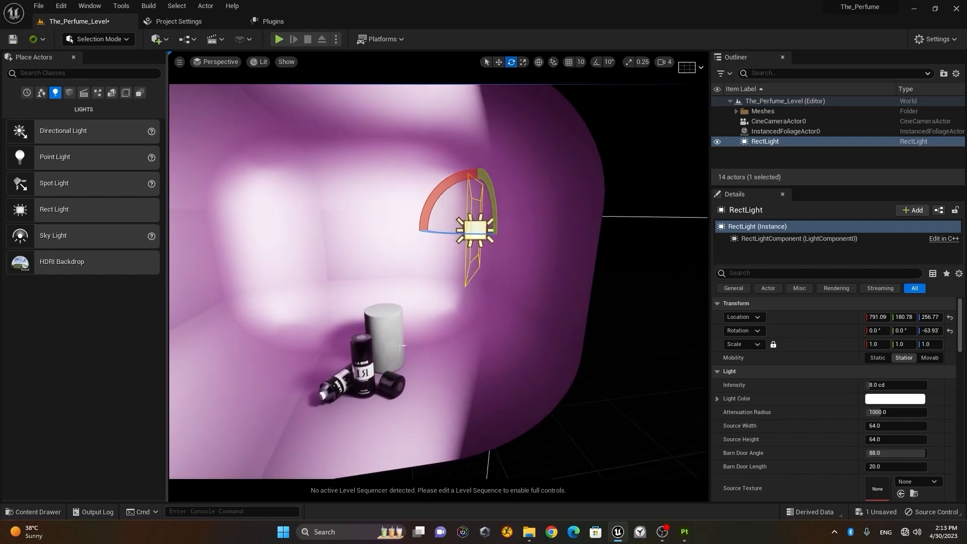
{"action": "right_click_drag", "start_coordinate": [531, 156], "coordinate": [531, 158]}
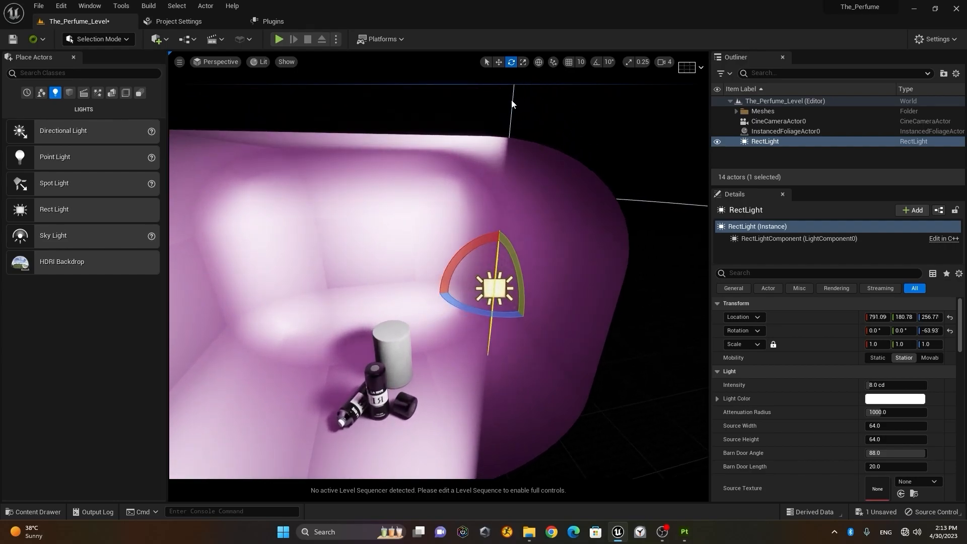
{"action": "left_click", "coordinate": [538, 62]}
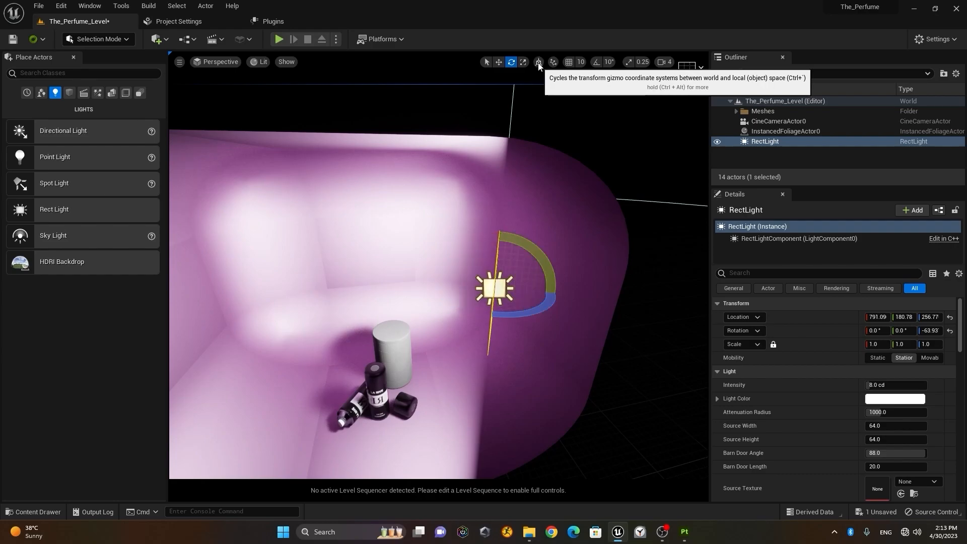
{"action": "left_click_drag", "start_coordinate": [529, 254], "coordinate": [437, 317]}
{"action": "left_click_drag", "start_coordinate": [533, 323], "coordinate": [447, 302]}
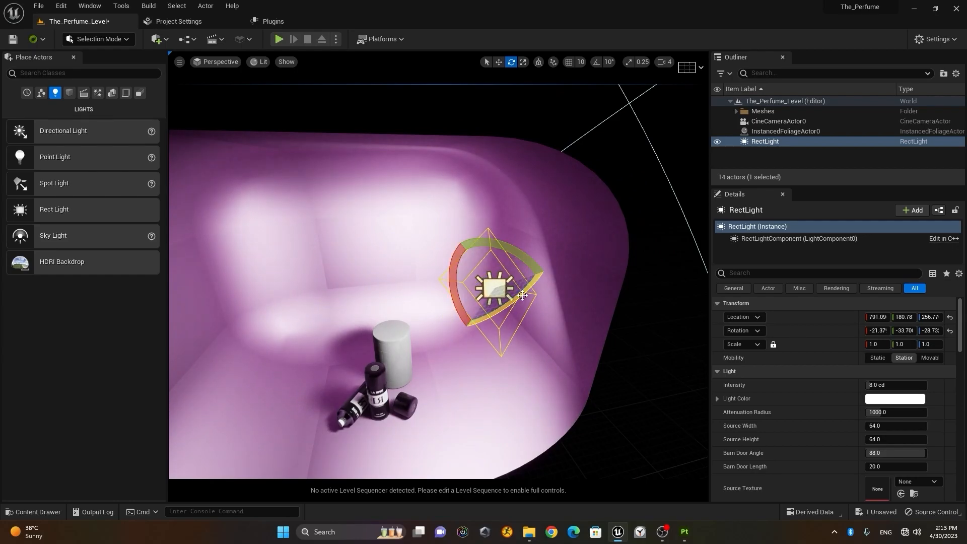
Inspect the lighting on the perfume cans and reduce the rect light's attenuation radius to about 496.
{"action": "mouse_move", "coordinate": [378, 388]}
{"action": "left_mouse_down", "text": "alt"}
{"action": "mouse_move", "coordinate": [381, 347]}
{"action": "mouse_move", "coordinate": [413, 338]}
{"action": "mouse_move", "coordinate": [383, 384]}
{"action": "left_mouse_up", "text": "alt"}
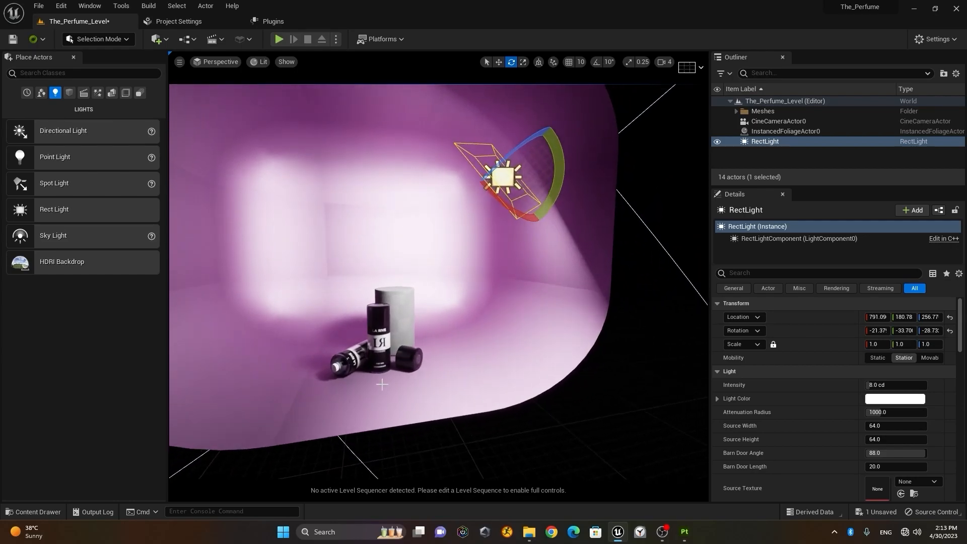
{"action": "mouse_move", "coordinate": [349, 356]}
{"action": "left_mouse_down", "text": "alt"}
{"action": "mouse_move", "coordinate": [373, 332]}
{"action": "mouse_move", "coordinate": [360, 347]}
{"action": "mouse_move", "coordinate": [403, 352]}
{"action": "mouse_move", "coordinate": [352, 352]}
{"action": "left_mouse_up", "text": "alt"}
{"action": "right_click_drag", "start_coordinate": [438, 303], "coordinate": [418, 328]}
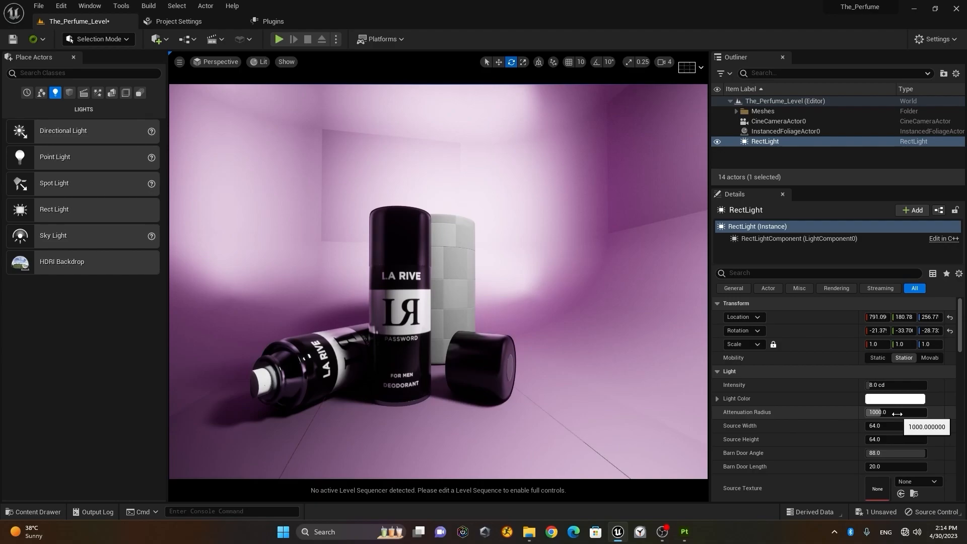
{"action": "scroll", "coordinate": [578, 349], "scroll_direction": "down", "scroll_amount": 6}
{"action": "right_click_drag", "start_coordinate": [511, 345], "coordinate": [511, 346]}
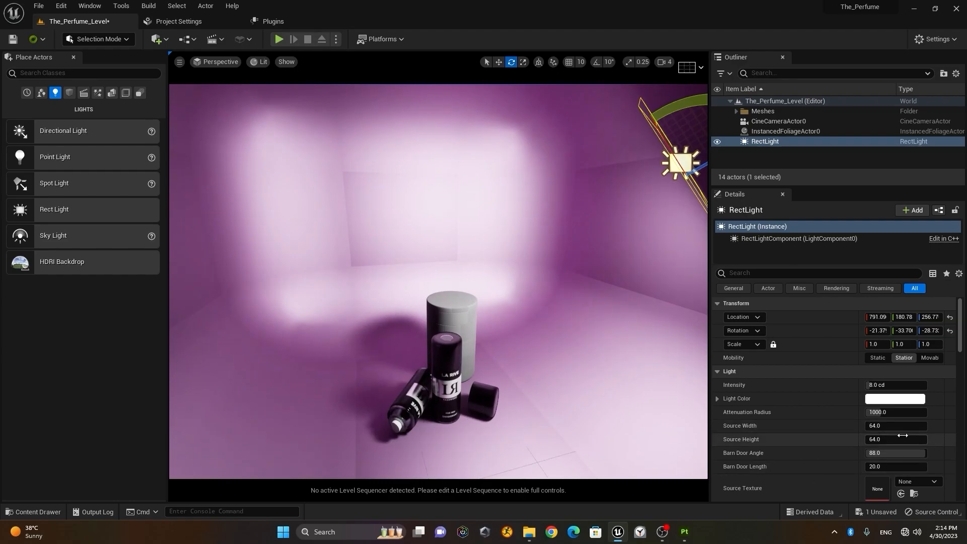
{"action": "left_click_drag", "start_coordinate": [879, 412], "coordinate": [869, 412]}
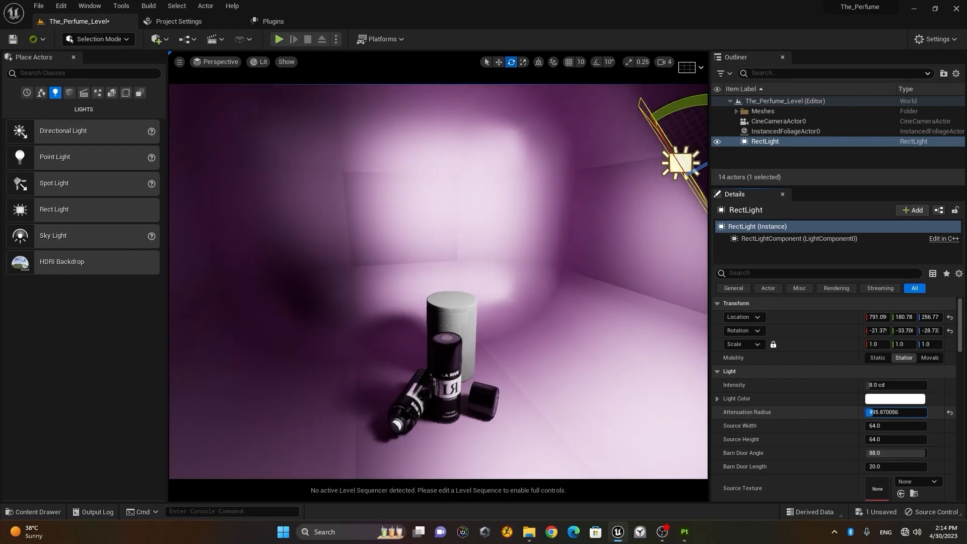
Select the rect light above the perfume cans again and set its barn door length to 0.
{"action": "left_click_drag", "start_coordinate": [591, 397], "coordinate": [598, 388], "text": "alt"}
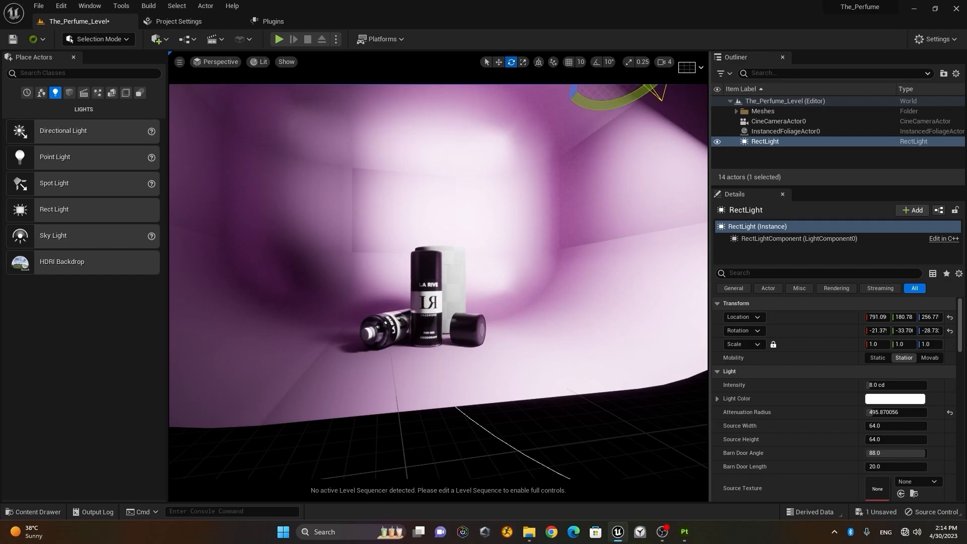
{"action": "right_click", "coordinate": [590, 334]}
{"action": "right_click_drag", "start_coordinate": [589, 334], "coordinate": [594, 313]}
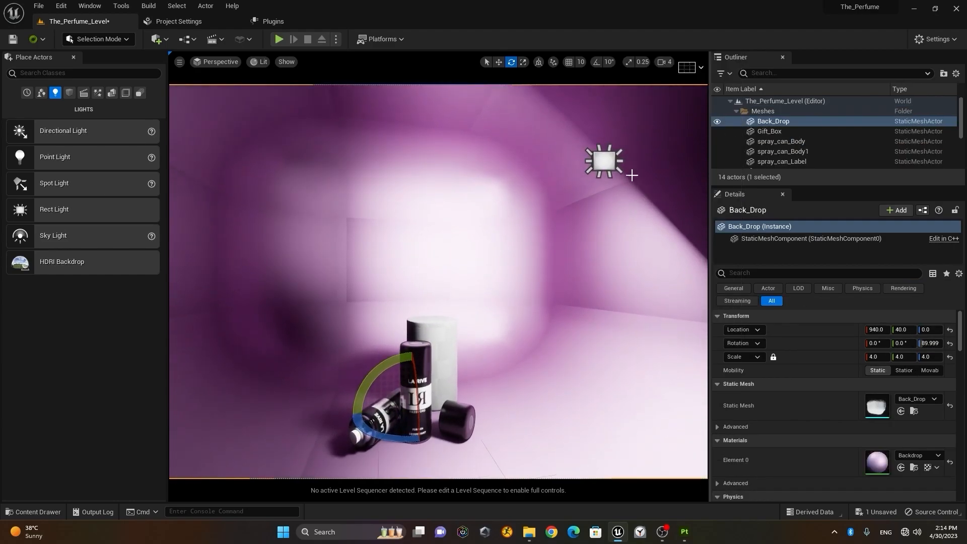
{"action": "left_click", "coordinate": [610, 164]}
{"action": "right_click_drag", "start_coordinate": [568, 156], "coordinate": [571, 207]}
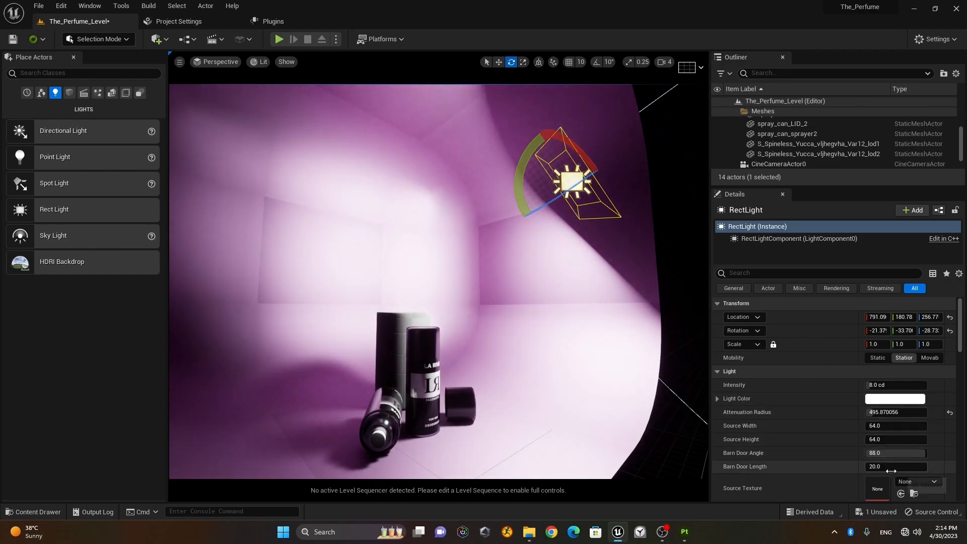
{"action": "left_click_drag", "start_coordinate": [895, 469], "coordinate": [867, 469]}
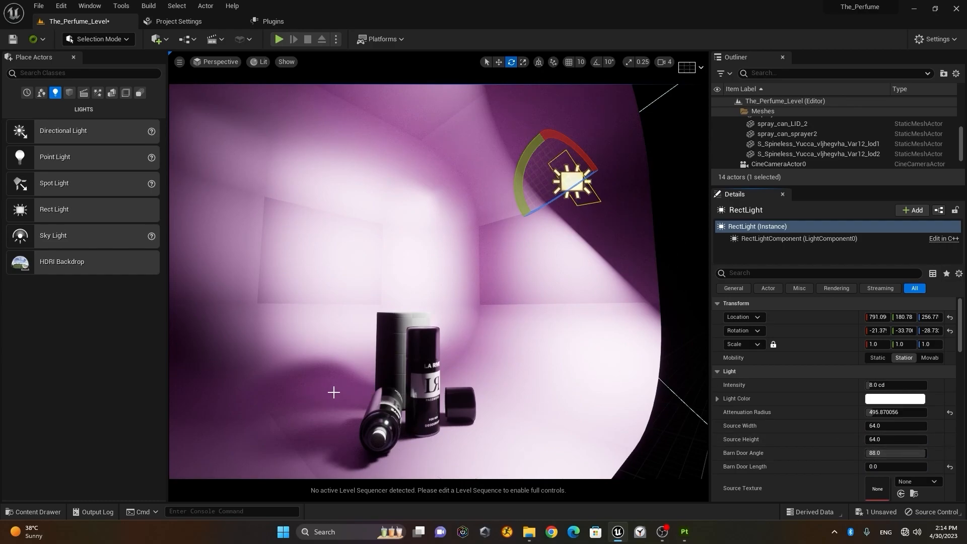
Set the rect light's source width and source height to 50 and view the cans up close.
{"action": "left_click", "coordinate": [907, 425]}
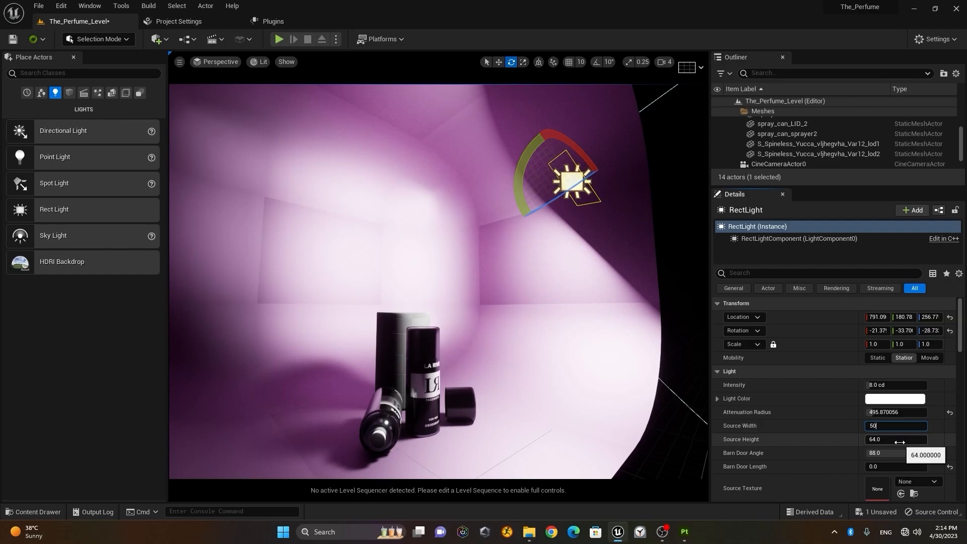
{"action": "left_click", "coordinate": [900, 442]}
{"action": "type", "text": "50"}
{"action": "key", "text": "Return"}
{"action": "right_click_drag", "start_coordinate": [438, 282], "coordinate": [469, 282]}
{"action": "right_click_drag", "start_coordinate": [276, 424], "coordinate": [254, 433]}
{"action": "right_click_drag", "start_coordinate": [334, 416], "coordinate": [400, 388]}
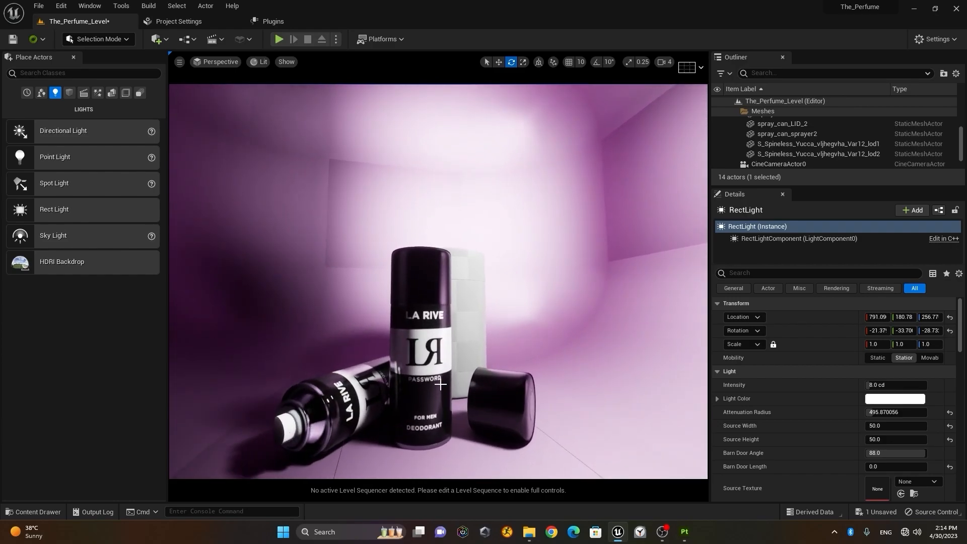
Check the ray tracing and Lumen rendering options in the project settings, and close the settings.
{"action": "left_click", "coordinate": [769, 274]}
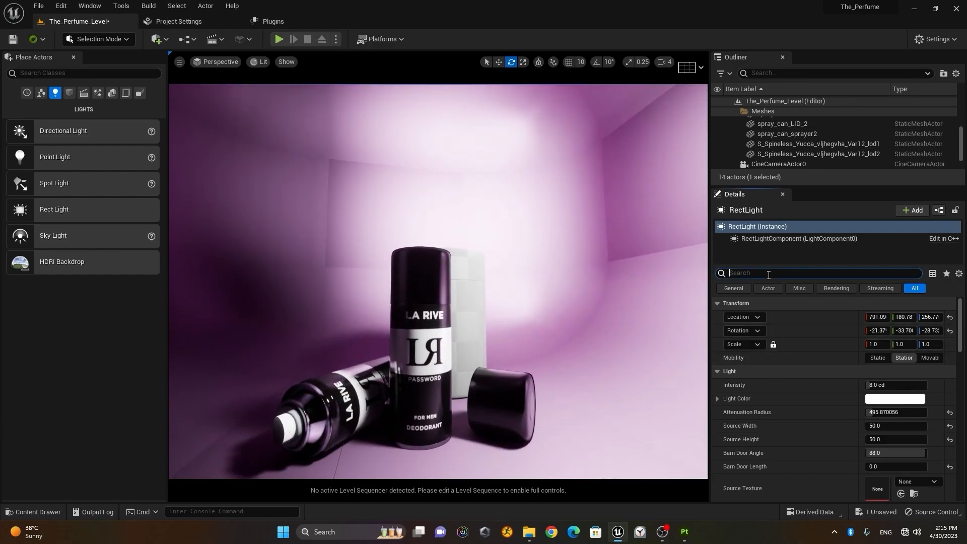
{"action": "left_click", "coordinate": [95, 6]}
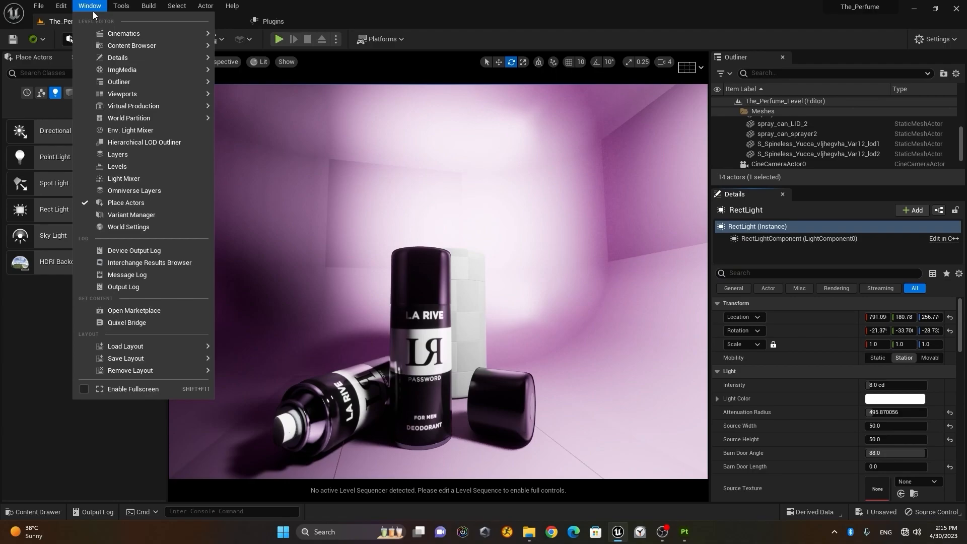
{"action": "left_click", "coordinate": [61, 6]}
{"action": "left_click", "coordinate": [148, 158]}
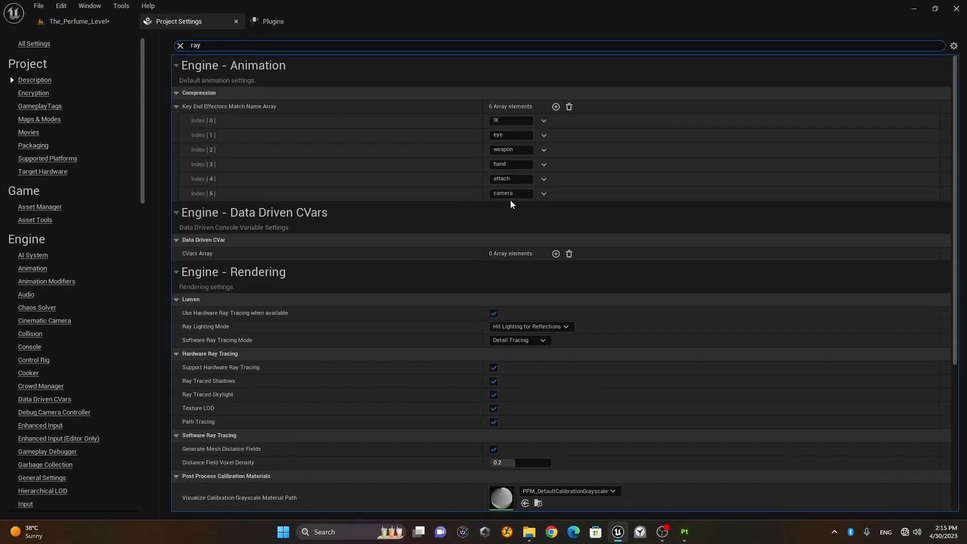
{"action": "scroll", "coordinate": [491, 202], "scroll_direction": "down", "scroll_amount": 2}
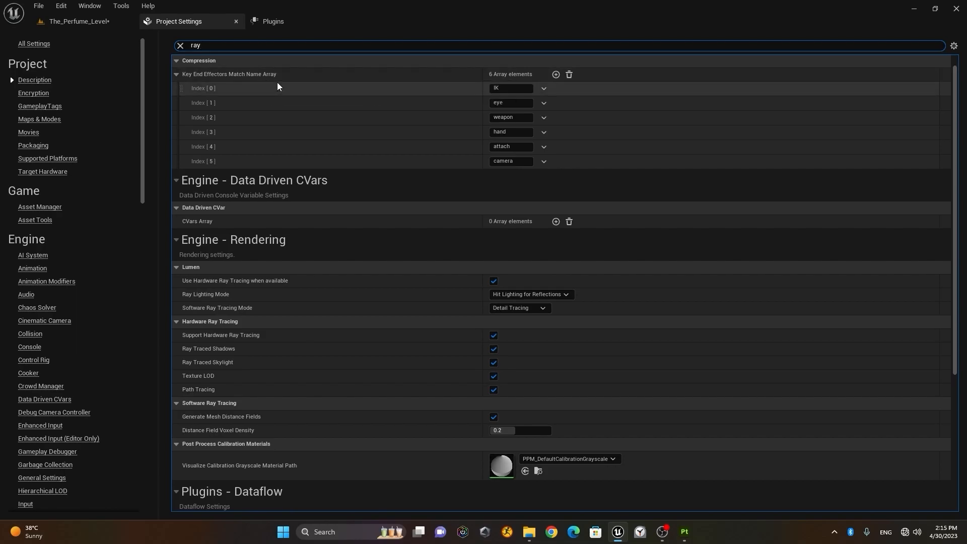
{"action": "type", "text": "lumen"}
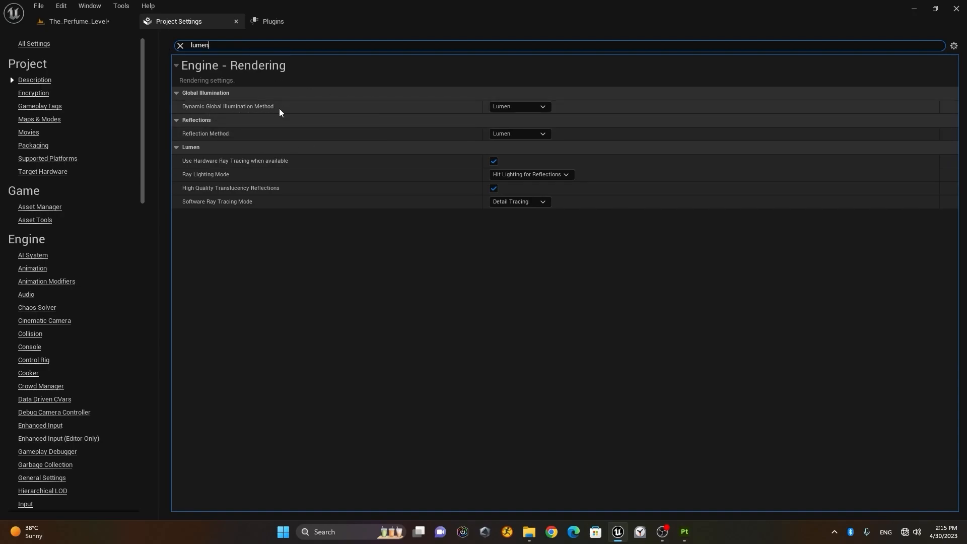
{"action": "left_click", "coordinate": [236, 21]}
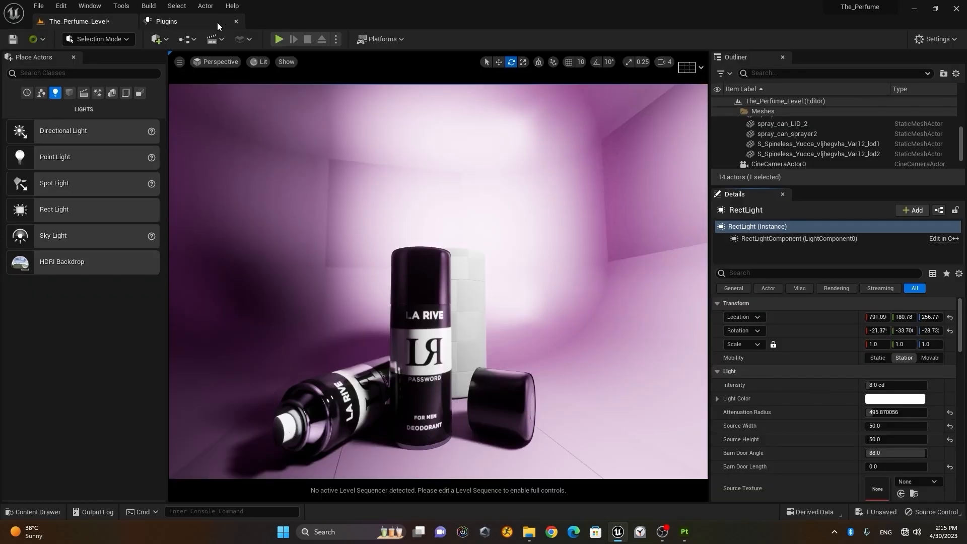
Filter the rect light's properties by "ray" and enable Distance Field Shadows.
{"action": "scroll", "coordinate": [811, 146], "scroll_direction": "down", "scroll_amount": 2}
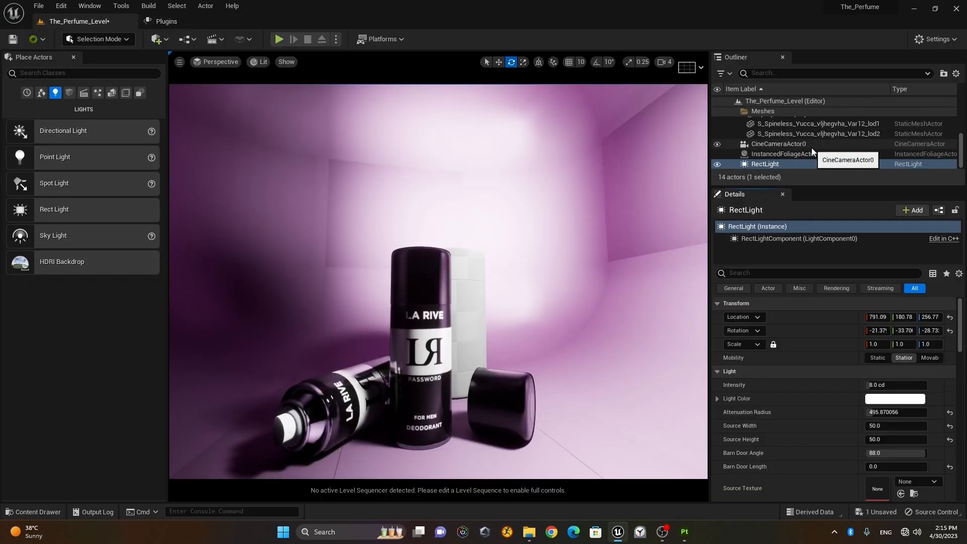
{"action": "left_click", "coordinate": [764, 273]}
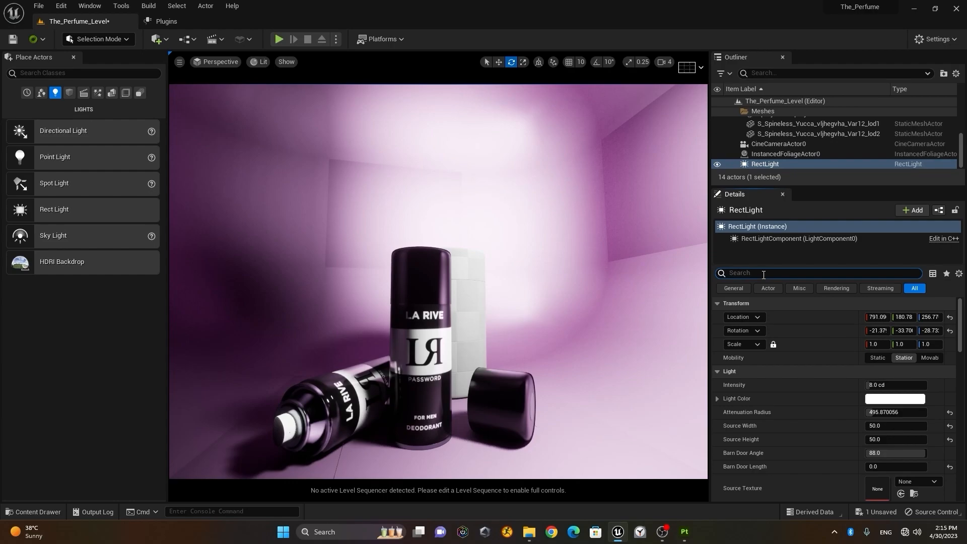
{"action": "type", "text": "ray"}
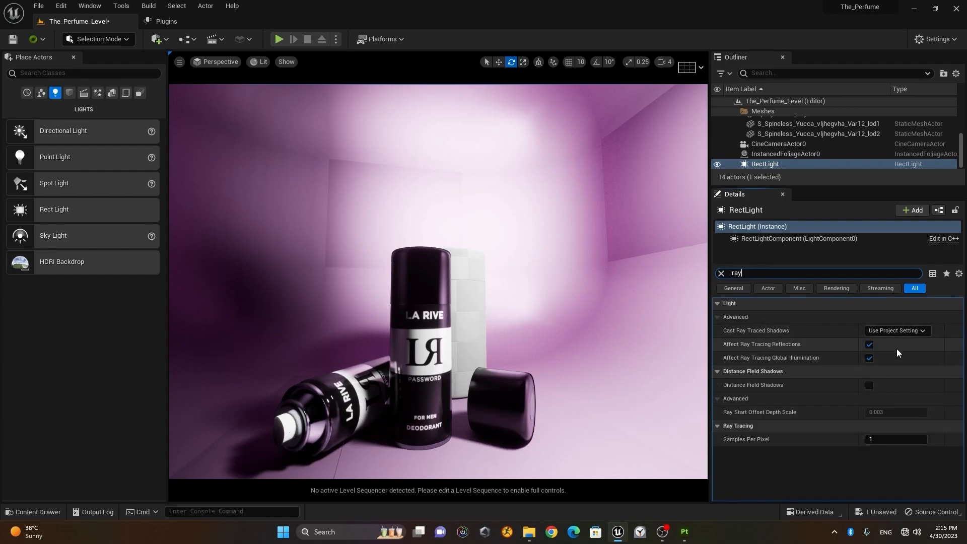
{"action": "left_click", "coordinate": [871, 385]}
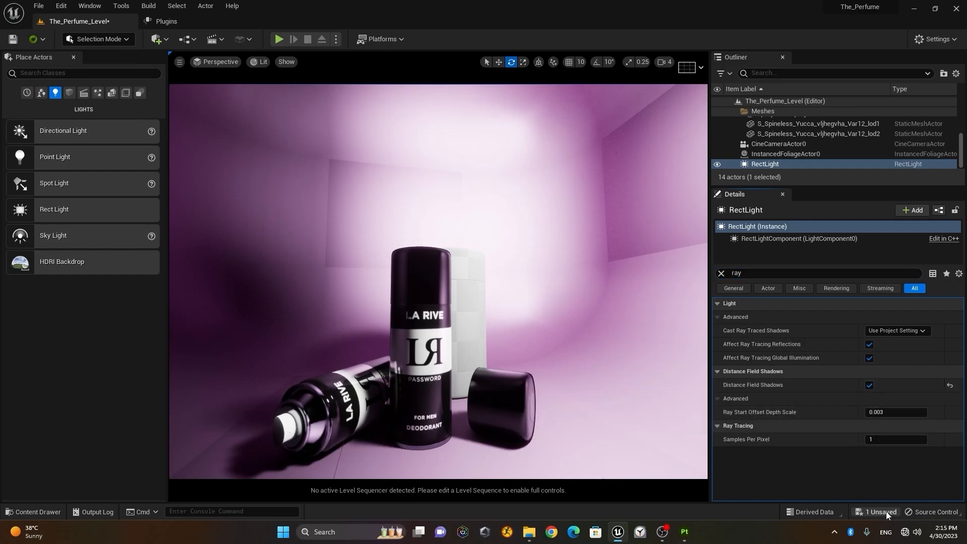
Search the rect light's properties for "lumen", clear the search, and examine the light and shadows around the cans.
{"action": "left_click", "coordinate": [725, 272]}
{"action": "type", "text": "lumen"}
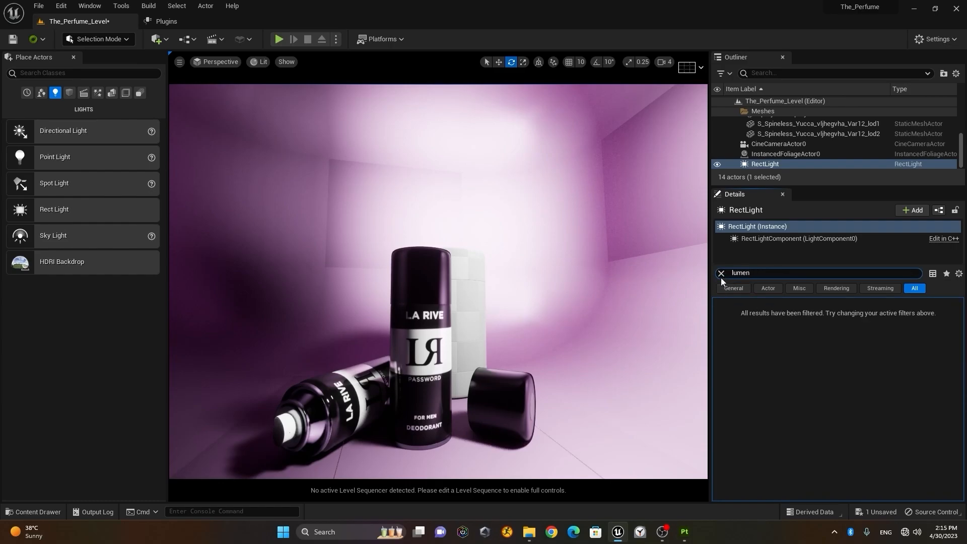
{"action": "left_click", "coordinate": [720, 273]}
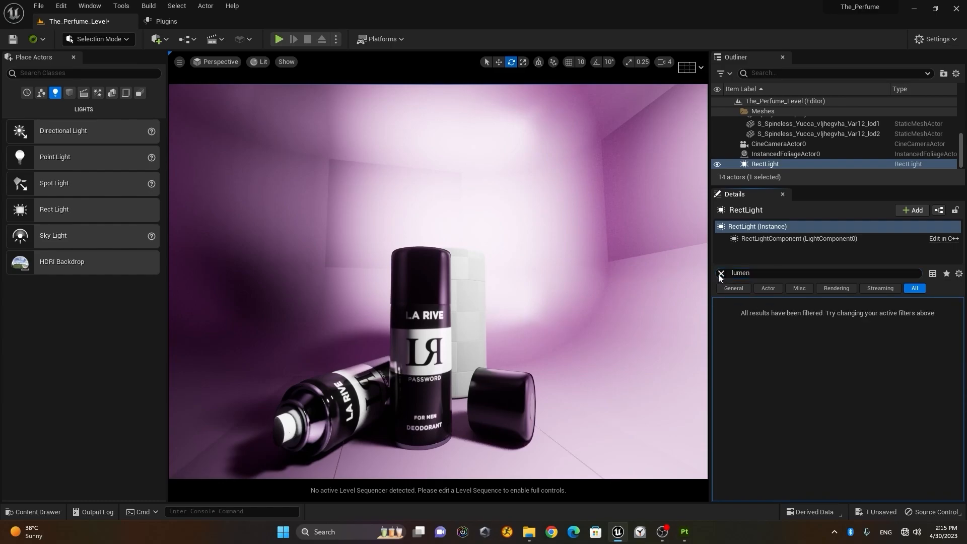
{"action": "scroll", "coordinate": [494, 283], "scroll_direction": "down", "scroll_amount": 4}
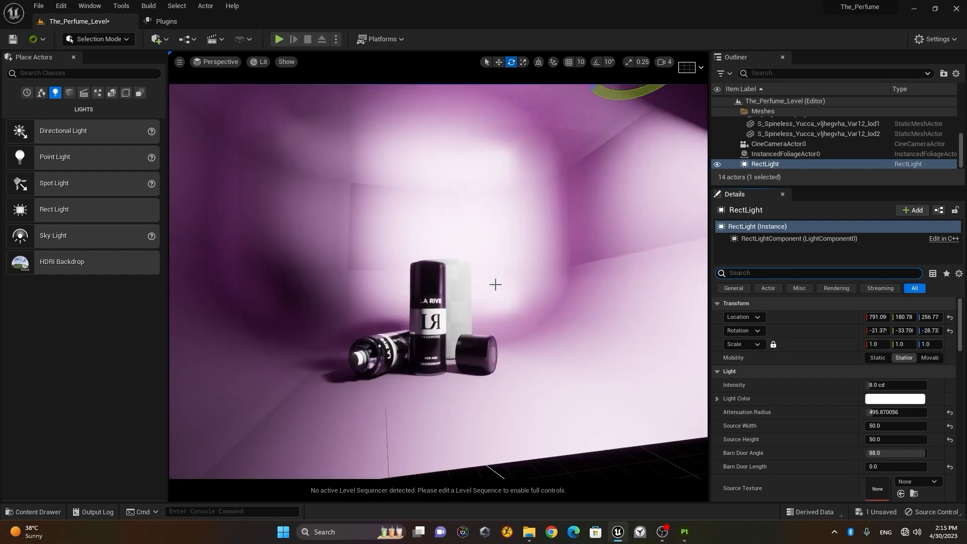
{"action": "right_click_drag", "start_coordinate": [494, 284], "coordinate": [515, 299]}
{"action": "key", "text": "w"}
{"action": "scroll", "coordinate": [509, 295], "scroll_direction": "down", "scroll_amount": 3}
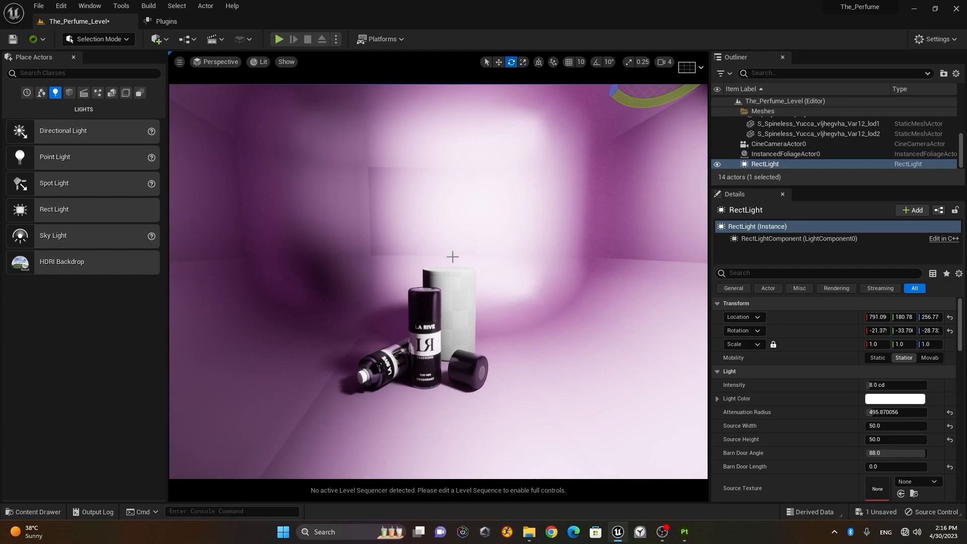
{"action": "left_click_drag", "start_coordinate": [494, 341], "coordinate": [499, 386], "text": "alt"}
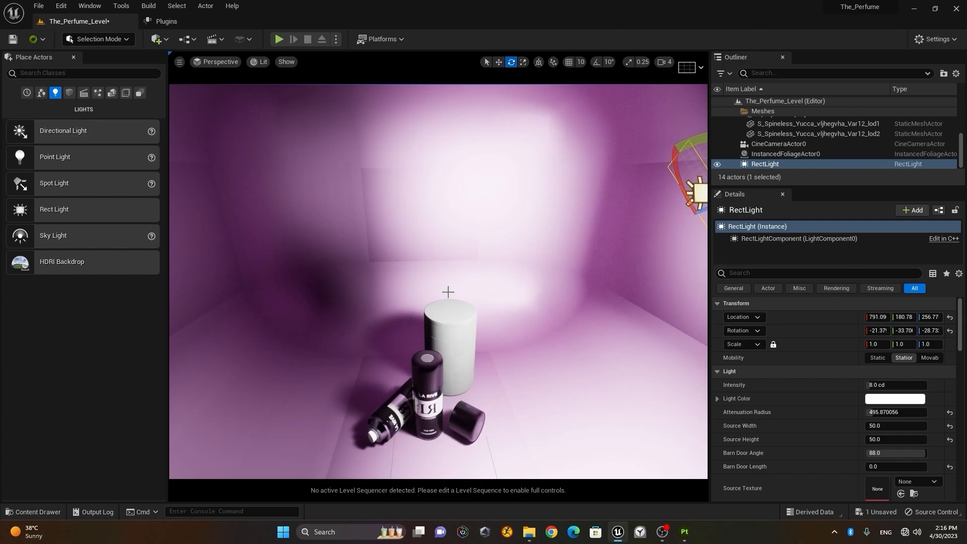
Place a second rect light beside the perfume cans and set its barn door length to 0.
{"action": "left_click_drag", "start_coordinate": [75, 214], "coordinate": [334, 325]}
{"action": "key", "text": "w"}
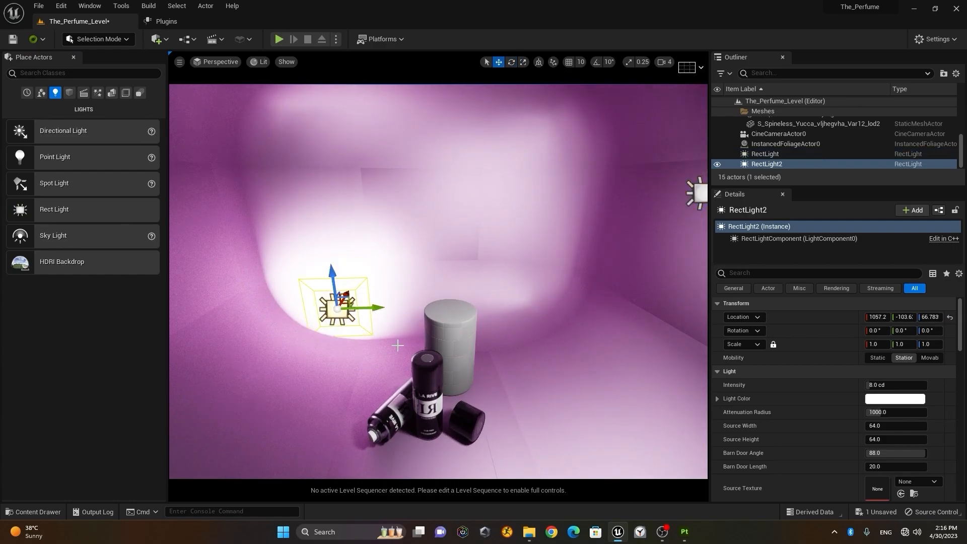
{"action": "mouse_move", "coordinate": [363, 356]}
{"action": "right_mouse_down"}
{"action": "mouse_move", "coordinate": [382, 346]}
{"action": "mouse_move", "coordinate": [353, 366]}
{"action": "right_mouse_up"}
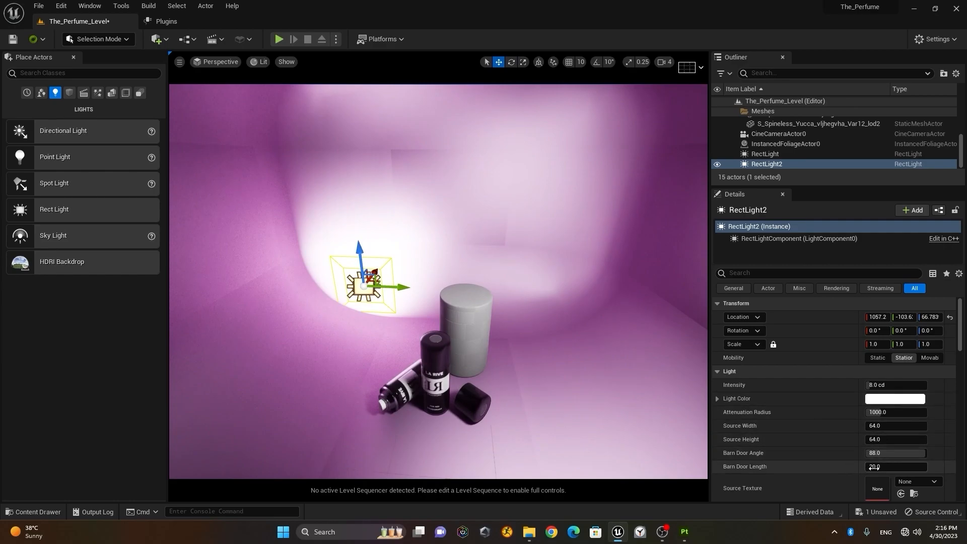
{"action": "left_click_drag", "start_coordinate": [904, 468], "coordinate": [861, 469]}
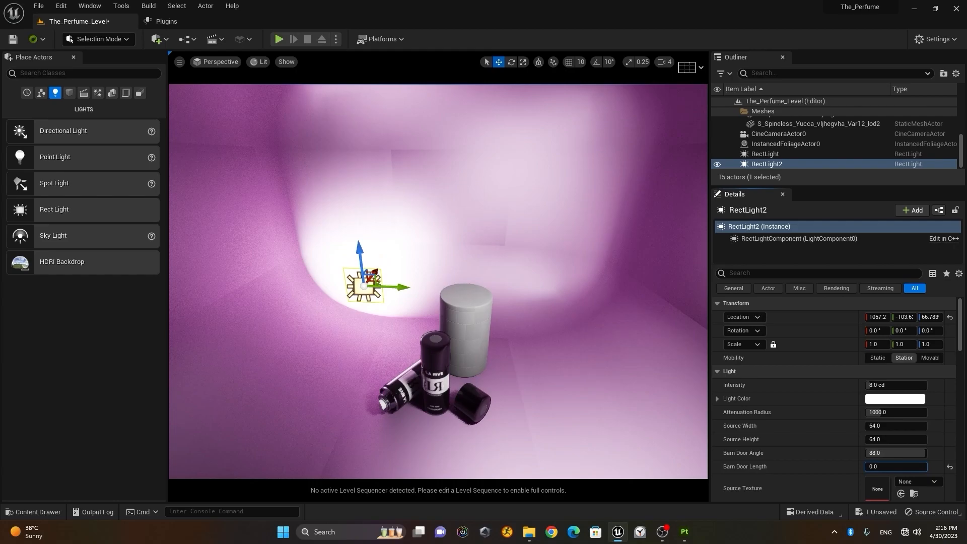
Move the second rect light to about X 698, Y -202, Z 239 and rotate it to about 11°, -20°, 36°.
{"action": "left_click_drag", "start_coordinate": [376, 268], "coordinate": [330, 329]}
{"action": "key", "text": "e"}
{"action": "mouse_move", "coordinate": [358, 358]}
{"action": "left_mouse_down"}
{"action": "mouse_move", "coordinate": [378, 333]}
{"action": "mouse_move", "coordinate": [383, 338]}
{"action": "mouse_move", "coordinate": [382, 348]}
{"action": "mouse_move", "coordinate": [355, 327]}
{"action": "mouse_move", "coordinate": [374, 350]}
{"action": "left_mouse_up"}
{"action": "left_click_drag", "start_coordinate": [372, 354], "coordinate": [243, 392]}
{"action": "key", "text": "w"}
{"action": "scroll", "coordinate": [310, 344], "scroll_direction": "down", "scroll_amount": 4}
{"action": "scroll", "coordinate": [317, 351], "scroll_direction": "up", "scroll_amount": 1}
{"action": "key", "text": "e"}
{"action": "right_click_drag", "start_coordinate": [241, 399], "coordinate": [259, 403]}
{"action": "left_click_drag", "start_coordinate": [259, 403], "coordinate": [277, 343]}
{"action": "key", "text": "w"}
{"action": "left_click_drag", "start_coordinate": [467, 377], "coordinate": [478, 272], "text": "alt"}
{"action": "middle_click_drag", "start_coordinate": [352, 312], "coordinate": [352, 242]}
{"action": "left_click_drag", "start_coordinate": [227, 325], "coordinate": [249, 221]}
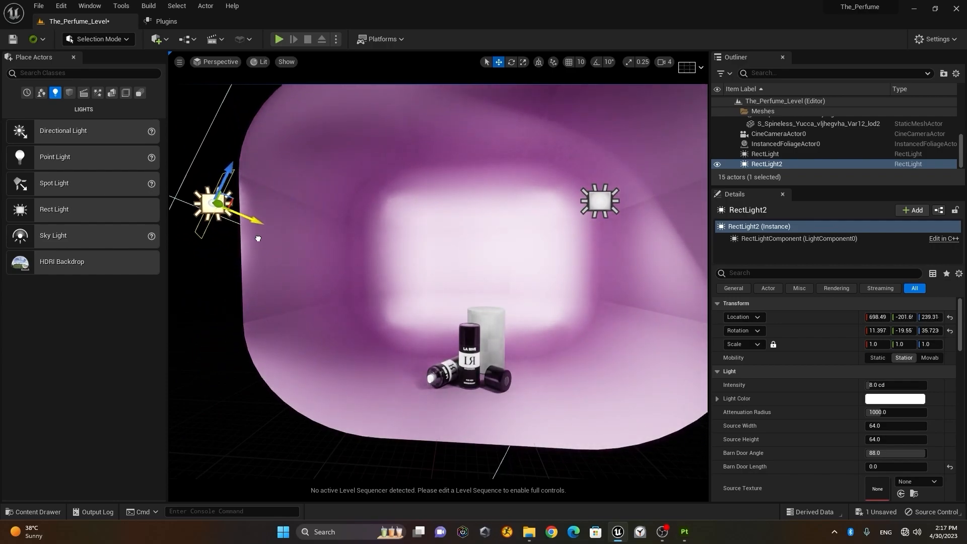
Rotate the second rect light to about -1°, -16°, 21° and reposition it at about X 665, Y -112, Z 241.
{"action": "key", "text": "e"}
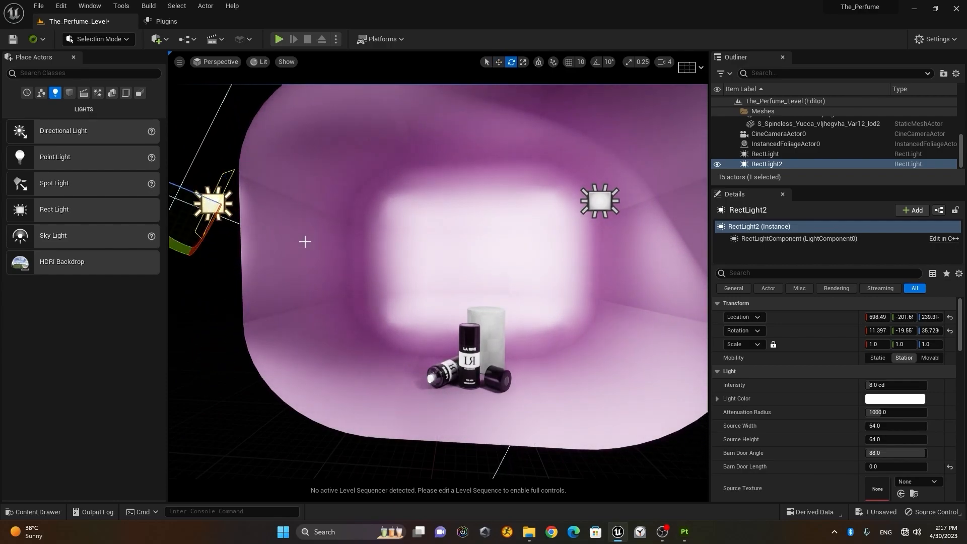
{"action": "scroll", "coordinate": [297, 238], "scroll_direction": "down", "scroll_amount": 5}
{"action": "right_click_drag", "start_coordinate": [298, 239], "coordinate": [362, 282]}
{"action": "left_click_drag", "start_coordinate": [423, 419], "coordinate": [516, 393]}
{"action": "key", "text": "w"}
{"action": "left_click_drag", "start_coordinate": [422, 354], "coordinate": [332, 309], "text": "alt"}
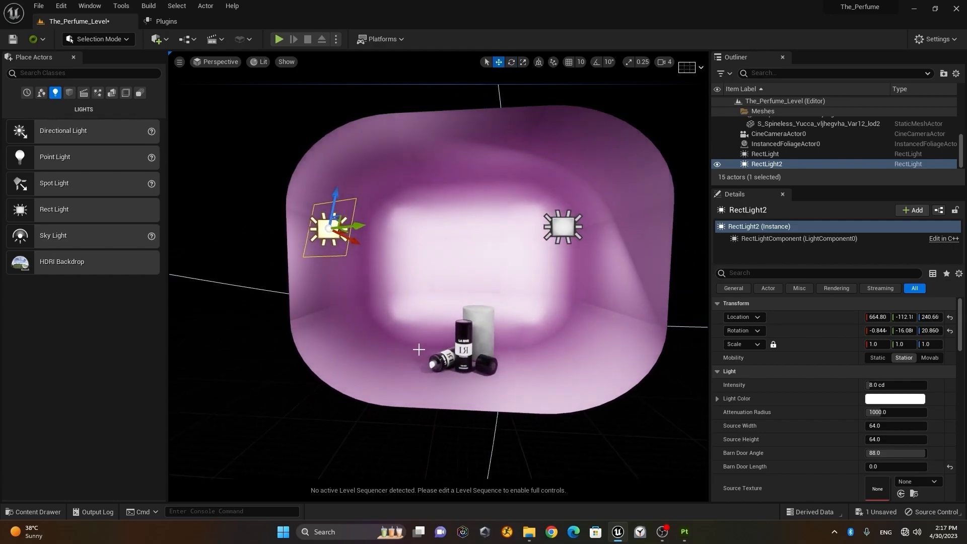
Enlarge the second rect light's source to a width of about 292 and a height of about 381.
{"action": "scroll", "coordinate": [422, 353], "scroll_direction": "up", "scroll_amount": 3}
{"action": "left_click_drag", "start_coordinate": [421, 347], "coordinate": [443, 315], "text": "alt"}
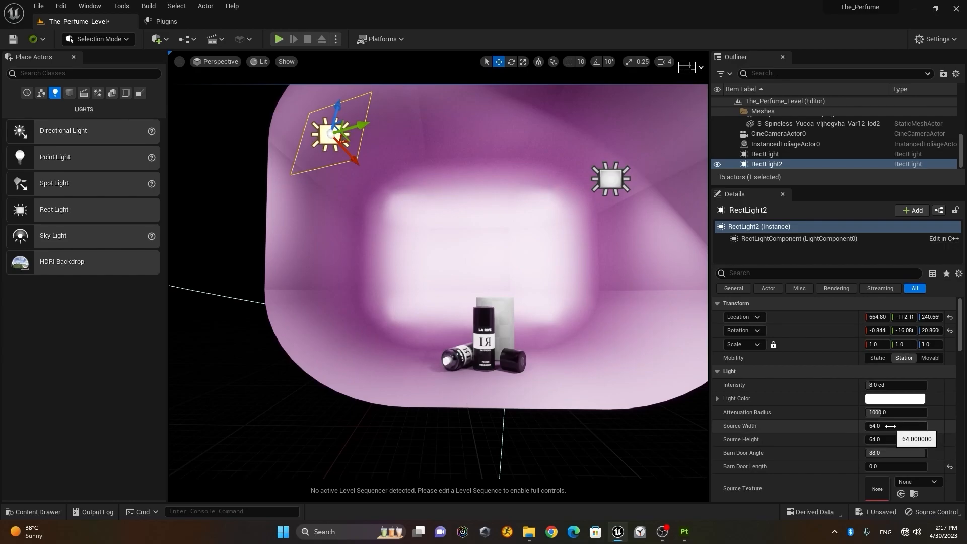
{"action": "left_click_drag", "start_coordinate": [886, 426], "coordinate": [935, 439]}
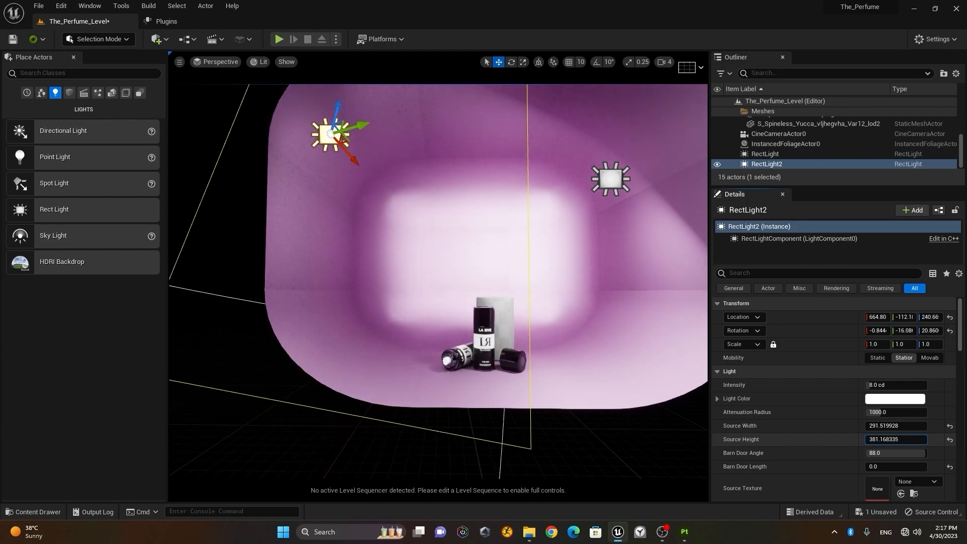
Move the enlarged second rect light back from the cans to about X 631, Y -125, Z 251.
{"action": "key", "text": "w"}
{"action": "right_click_drag", "start_coordinate": [591, 373], "coordinate": [559, 380]}
{"action": "key", "text": "s"}
{"action": "key", "text": "d"}
{"action": "right_click_drag", "start_coordinate": [493, 362], "coordinate": [431, 349]}
{"action": "key", "text": "a"}
{"action": "key", "text": "s"}
{"action": "left_click_drag", "start_coordinate": [379, 298], "coordinate": [349, 298]}
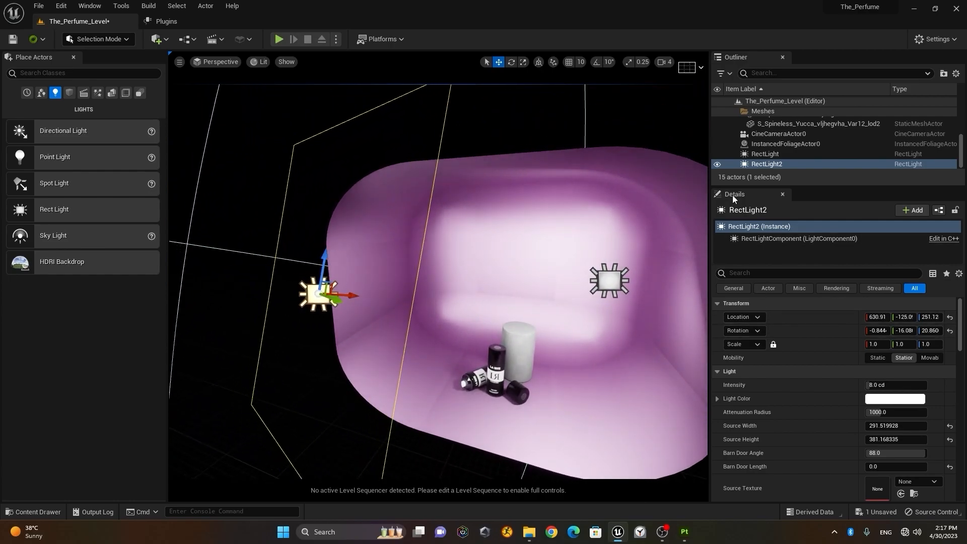
Toggle the visibility of both rect lights to compare their effect, leaving RectLight2 hidden and RectLight visible.
{"action": "left_click", "coordinate": [717, 165]}
{"action": "left_click", "coordinate": [718, 164]}
{"action": "left_click", "coordinate": [718, 164]}
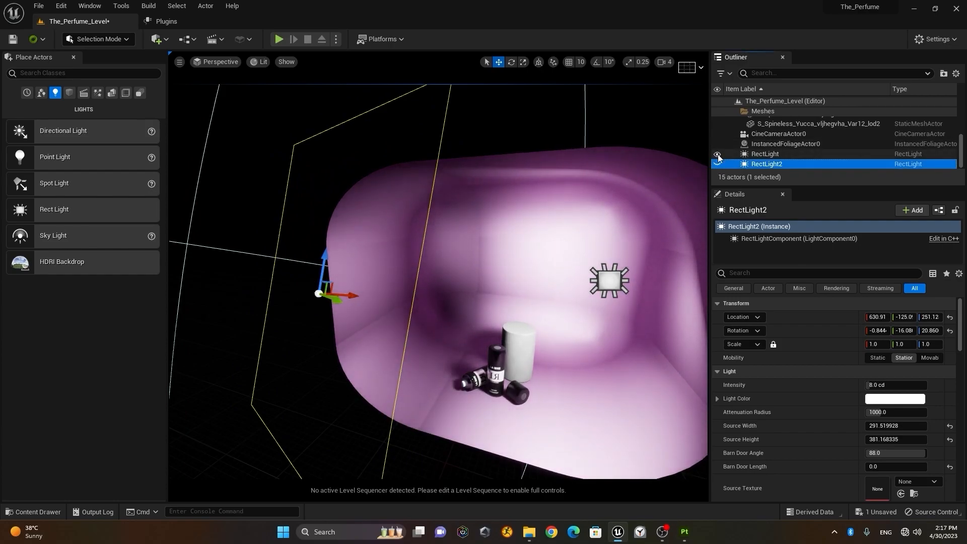
{"action": "left_click", "coordinate": [717, 154]}
{"action": "left_click", "coordinate": [717, 154]}
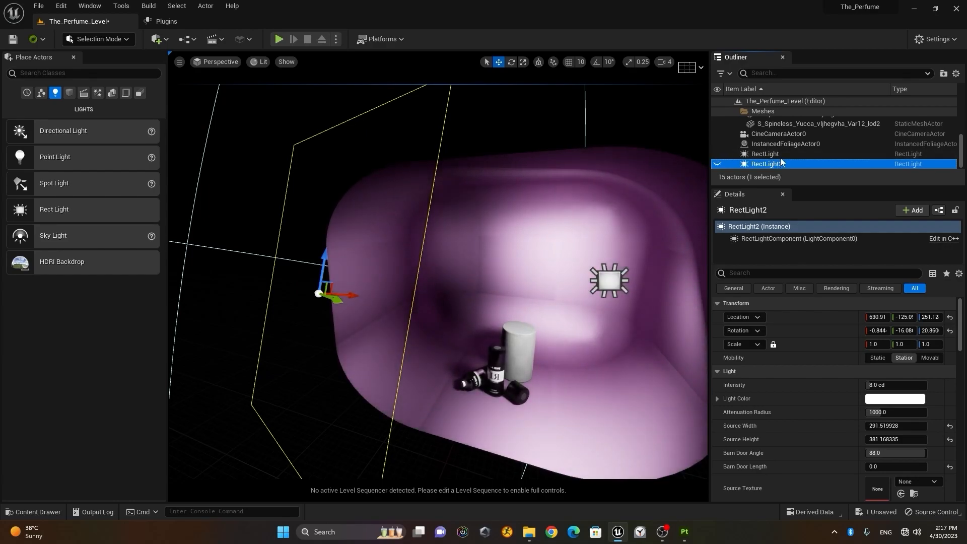
Try moving the first rect light closer to the cans, to about X 889, Y 127, Z 183, and undo the move.
{"action": "left_click", "coordinate": [782, 152]}
{"action": "right_click_drag", "start_coordinate": [658, 287], "coordinate": [693, 287]}
{"action": "right_click_drag", "start_coordinate": [491, 298], "coordinate": [504, 299]}
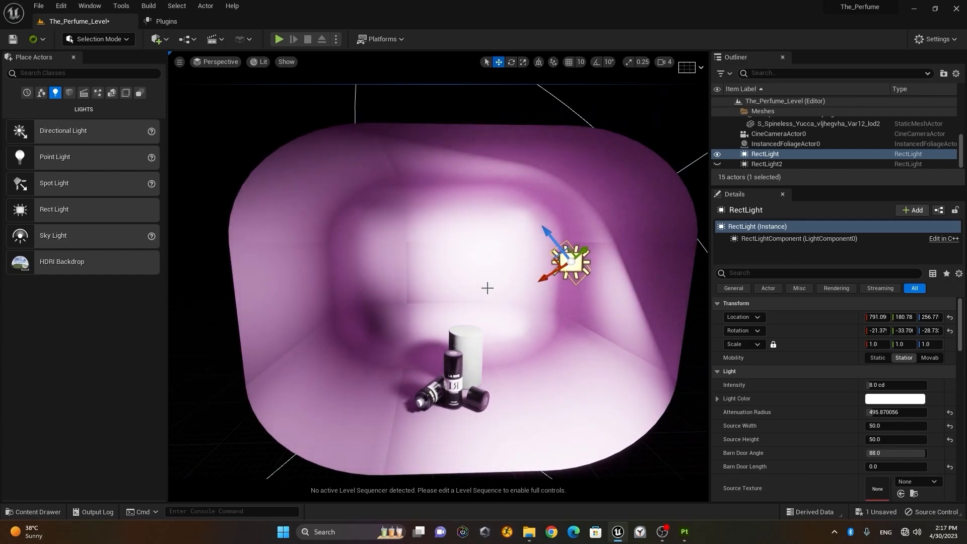
{"action": "left_click_drag", "start_coordinate": [546, 280], "coordinate": [504, 335]}
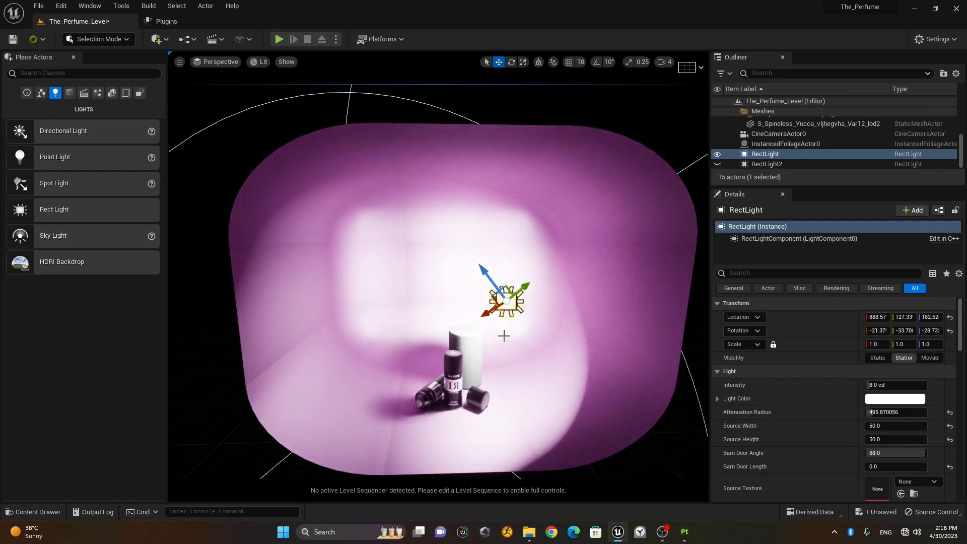
{"action": "key", "text": "ctrl+z"}
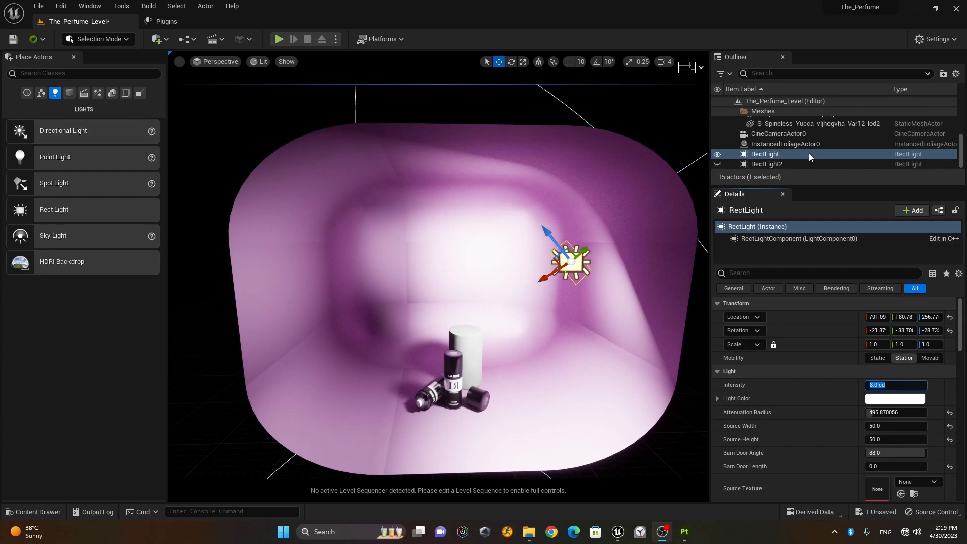
Show RectLight2 again and rename the first rect light, RectLight, as Key_Light.
{"action": "left_click", "coordinate": [717, 164]}
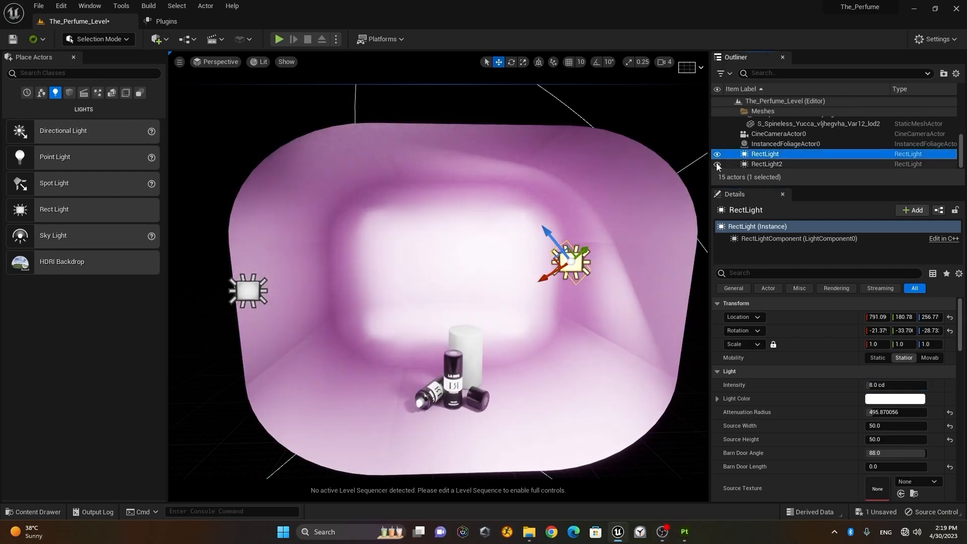
{"action": "left_click", "coordinate": [787, 164]}
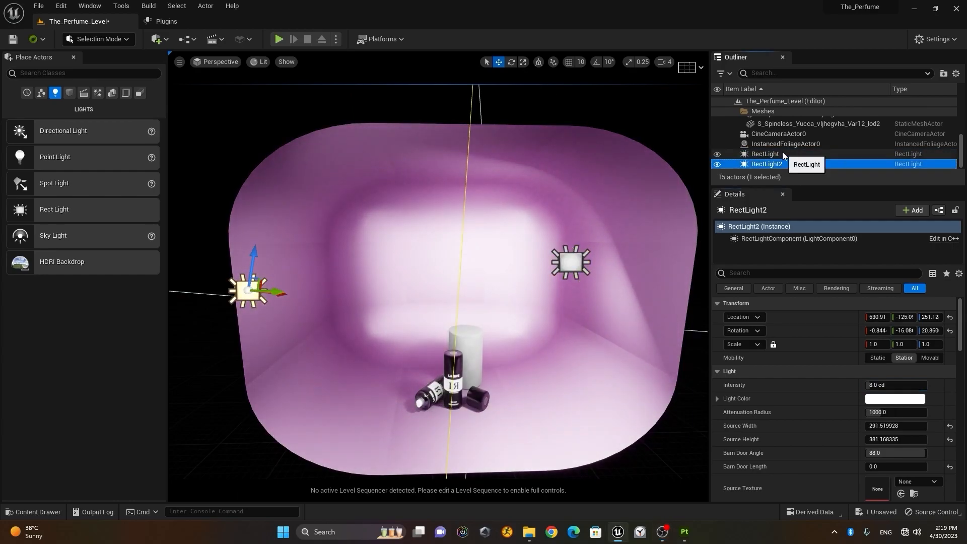
{"action": "left_click", "coordinate": [782, 153]}
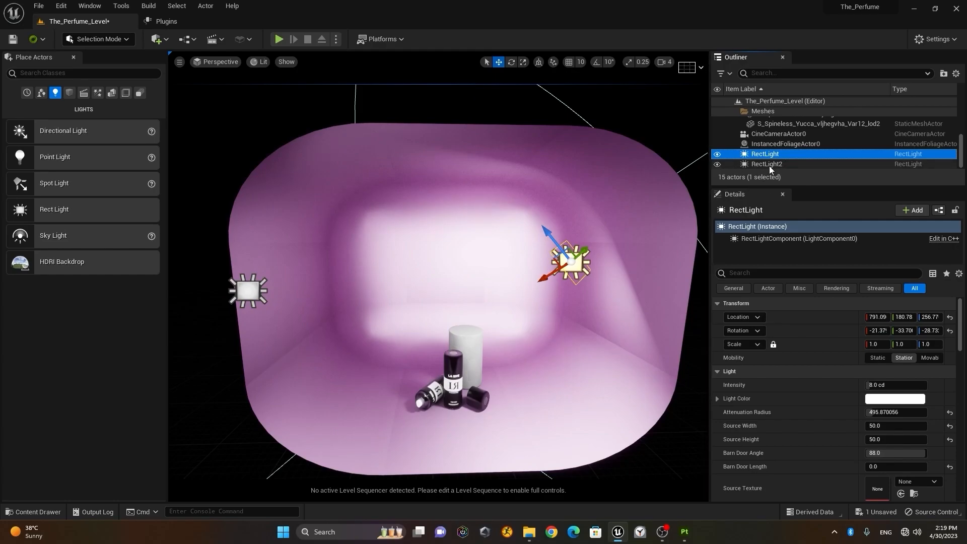
{"action": "left_click", "coordinate": [777, 154]}
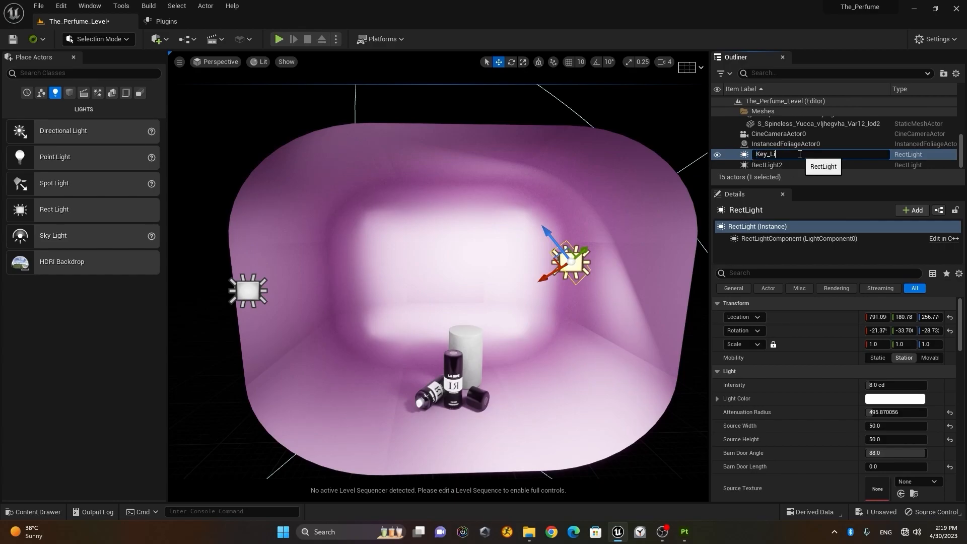
{"action": "key", "text": "Return"}
Rename the second rect light, RectLight2, as Fill_Light.
{"action": "left_click", "coordinate": [774, 165]}
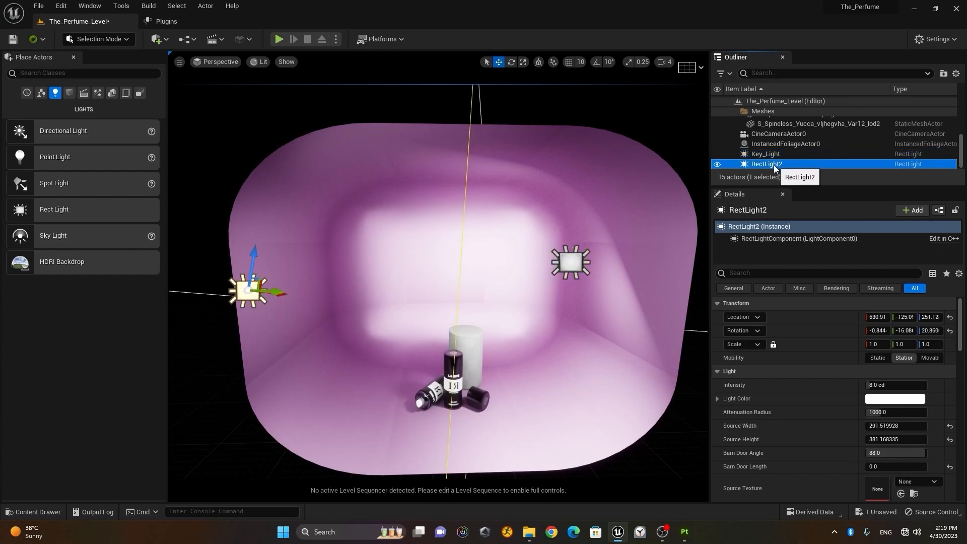
{"action": "left_click", "coordinate": [774, 165]}
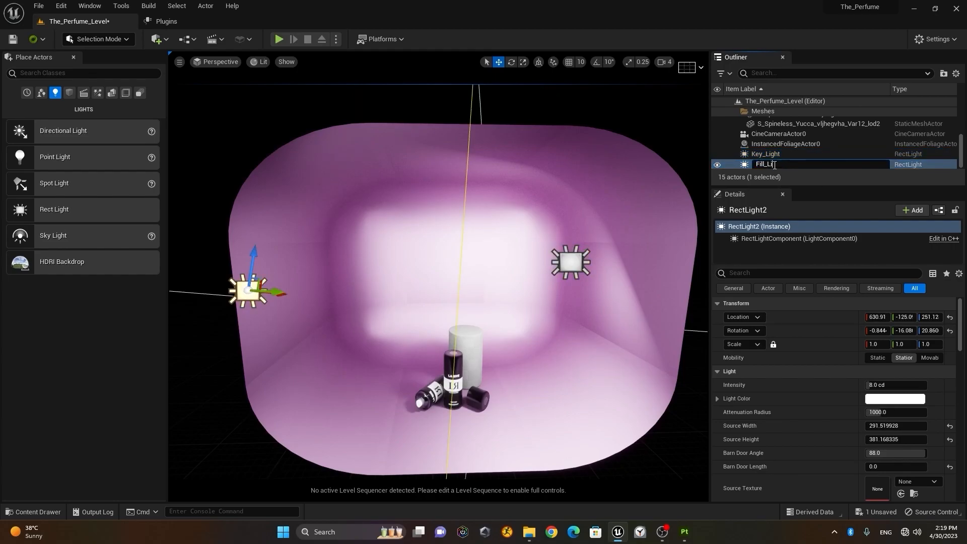
{"action": "key", "text": "Return"}
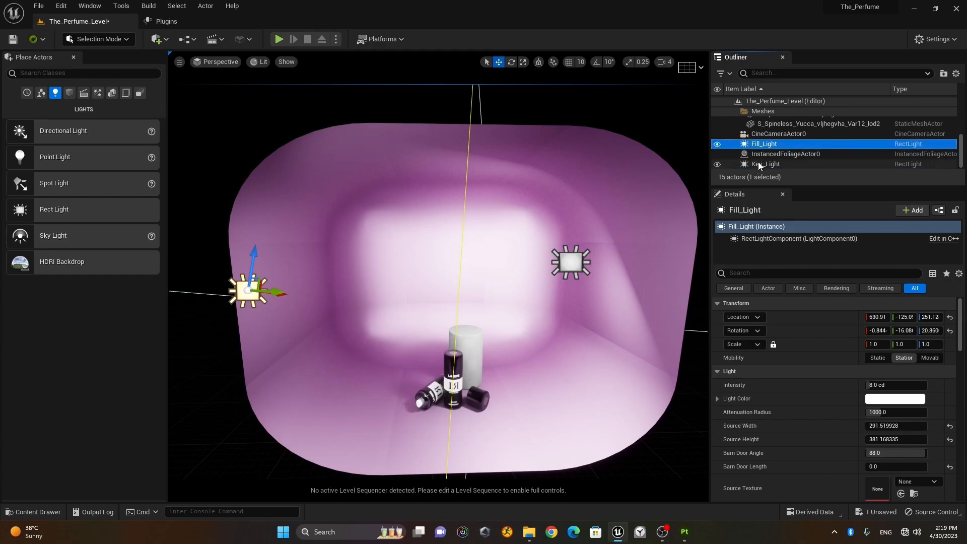
Hide Fill_Light and try intensities of 5 cd and 3 cd on Key_Light.
{"action": "left_click", "coordinate": [758, 165]}
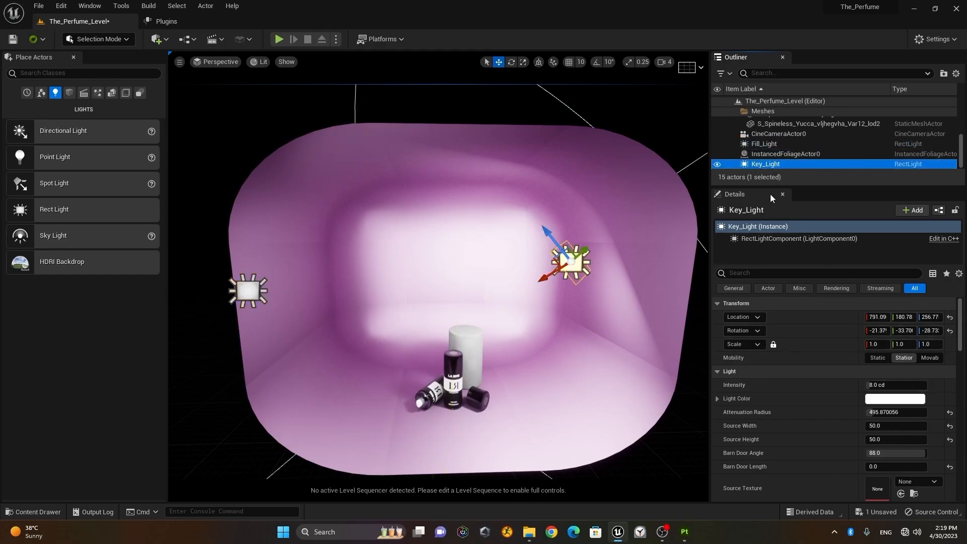
{"action": "left_click", "coordinate": [718, 145]}
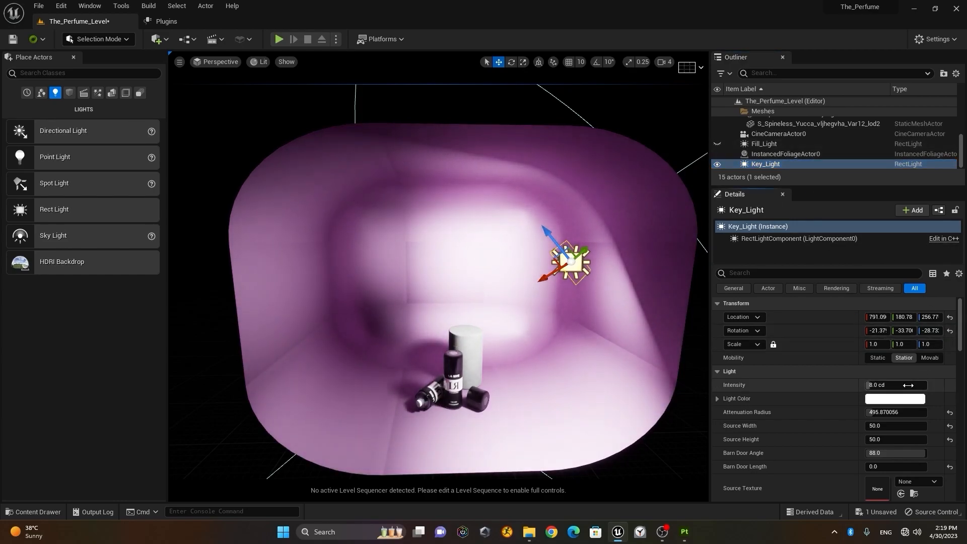
{"action": "type", "text": "5"}
{"action": "key", "text": "Return"}
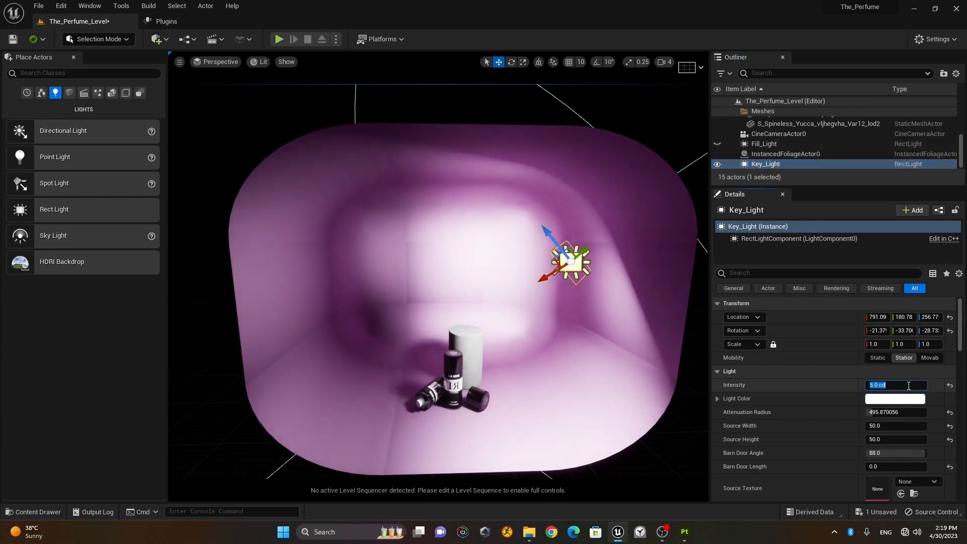
{"action": "double_click", "coordinate": [918, 387]}
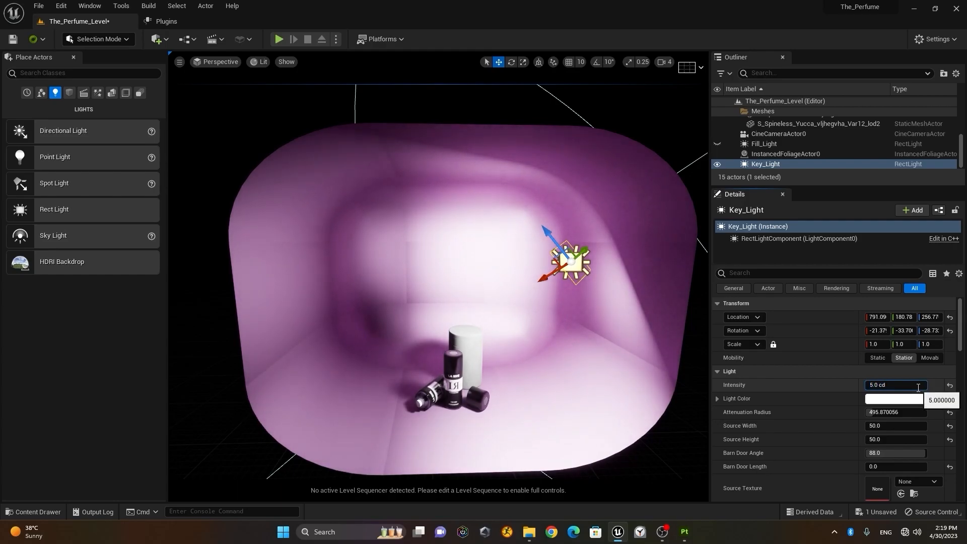
{"action": "double_click", "coordinate": [918, 388]}
{"action": "left_click_drag", "start_coordinate": [899, 389], "coordinate": [851, 385]}
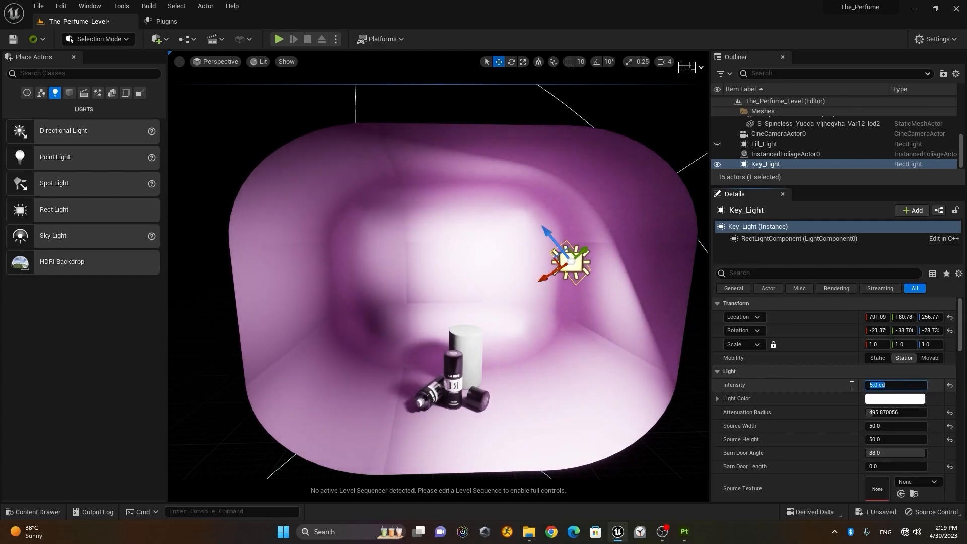
{"action": "type", "text": "3"}
{"action": "key", "text": "Return"}
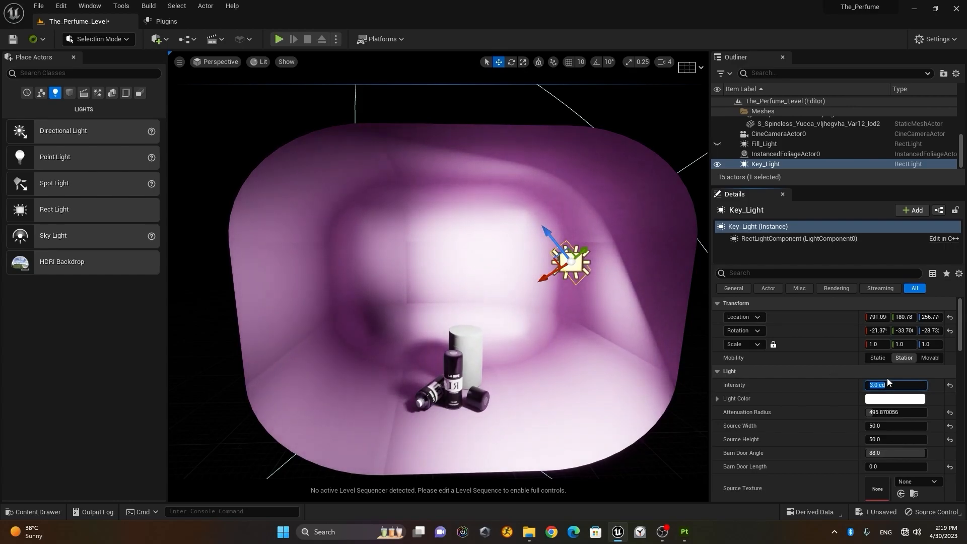
Try lower Key_Light intensities of 1 cd and 0.5 cd, judging the effect on the cans.
{"action": "type", "text": "3"}
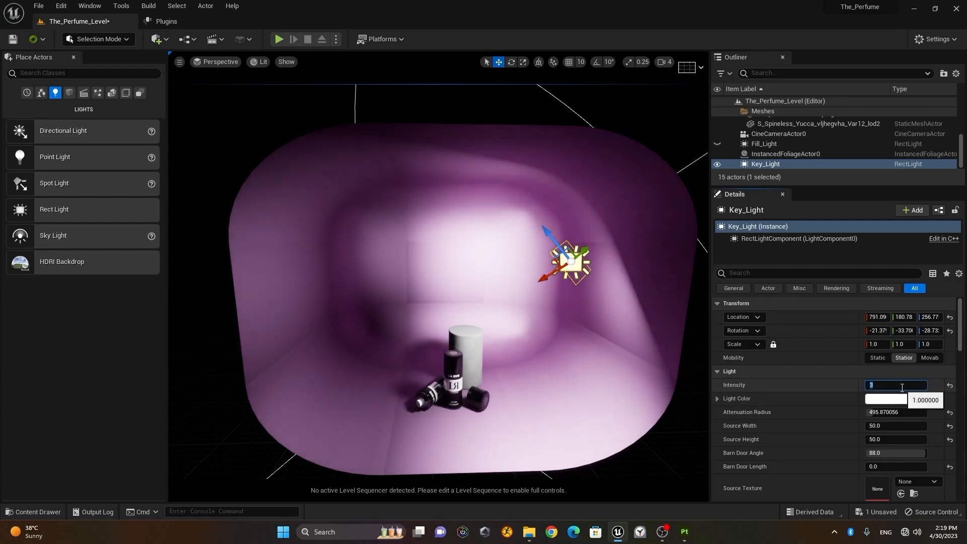
{"action": "right_click_drag", "start_coordinate": [612, 376], "coordinate": [612, 398]}
{"action": "key", "text": "w"}
{"action": "mouse_move", "coordinate": [583, 361]}
{"action": "right_mouse_down"}
{"action": "mouse_move", "coordinate": [583, 387]}
{"action": "mouse_move", "coordinate": [583, 361]}
{"action": "right_mouse_up"}
{"action": "key", "text": "w"}
{"action": "left_click", "coordinate": [901, 382]}
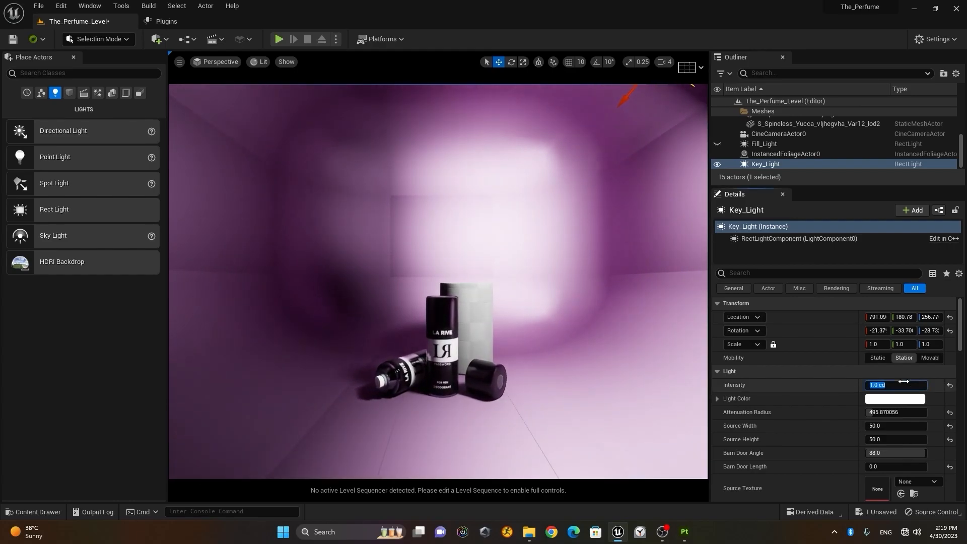
{"action": "key", "text": "Return"}
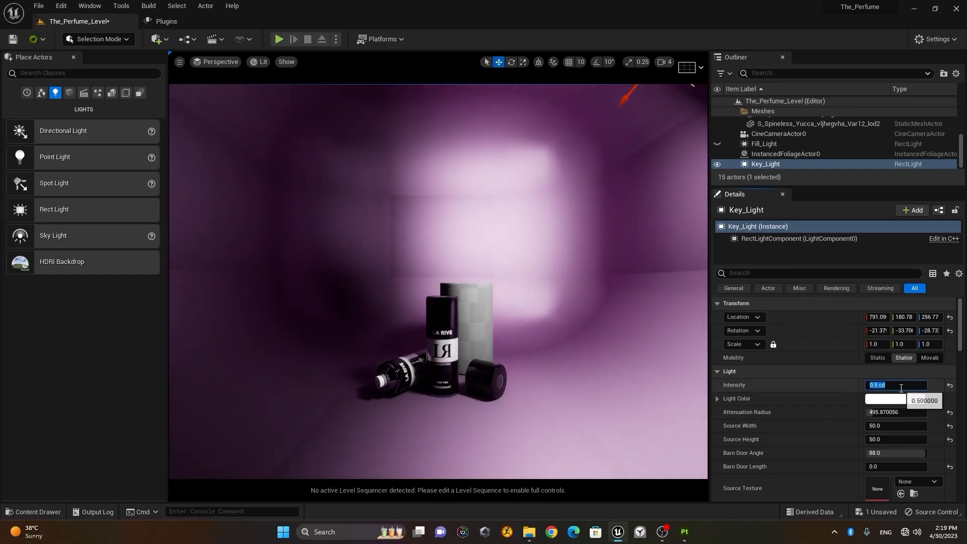
Set Key_Light's intensity to 0.7 cd after viewing the cans from a closer, higher angle.
{"action": "scroll", "coordinate": [436, 425], "scroll_direction": "up", "scroll_amount": 4}
{"action": "middle_click_drag", "start_coordinate": [437, 426], "coordinate": [437, 469]}
{"action": "scroll", "coordinate": [437, 425], "scroll_direction": "up", "scroll_amount": 2}
{"action": "scroll", "coordinate": [437, 426], "scroll_direction": "down", "scroll_amount": 2}
{"action": "right_click_drag", "start_coordinate": [451, 421], "coordinate": [405, 421], "text": "alt"}
{"action": "left_click_drag", "start_coordinate": [451, 421], "coordinate": [471, 466], "text": "alt"}
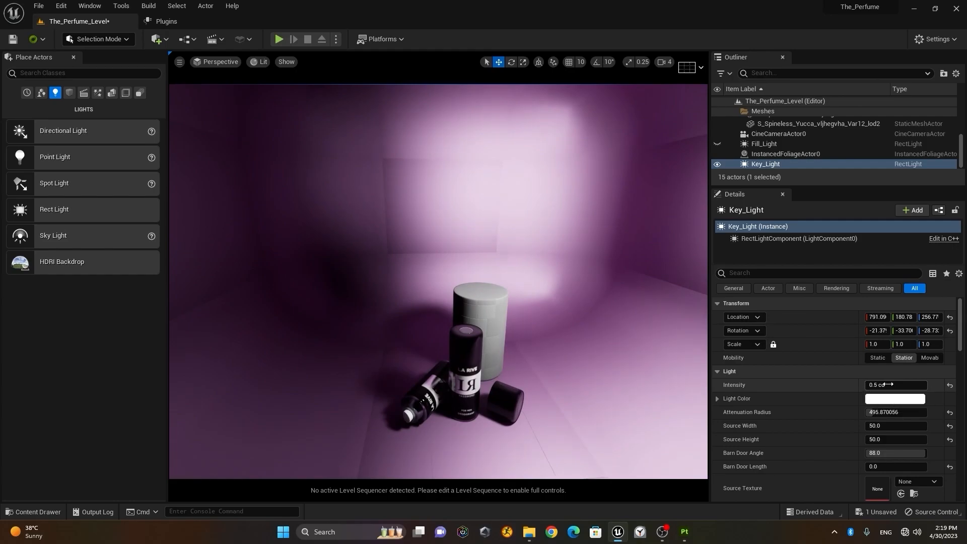
{"action": "type", "text": "0.7"}
{"action": "key", "text": "Return"}
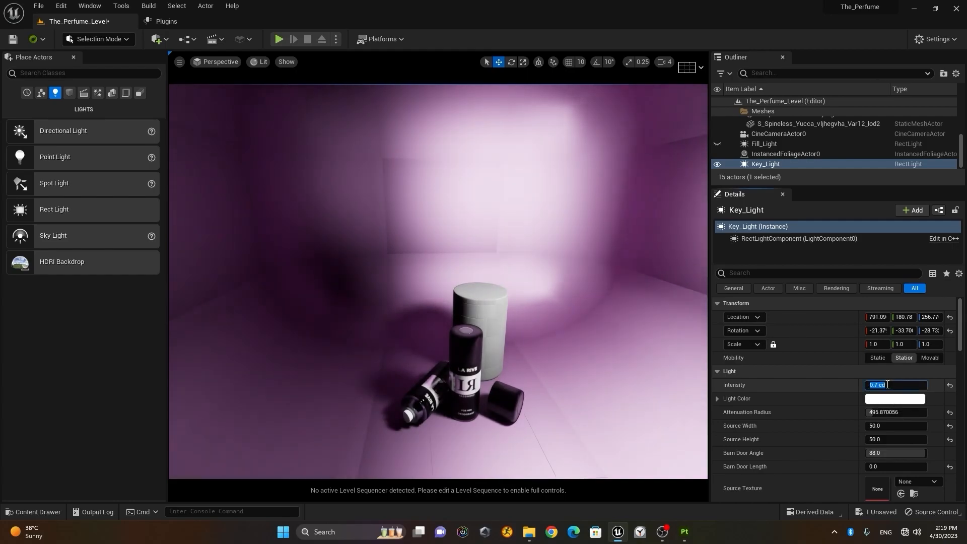
Make Fill_Light visible again and set its intensity to 0.5 cd.
{"action": "left_click", "coordinate": [773, 144]}
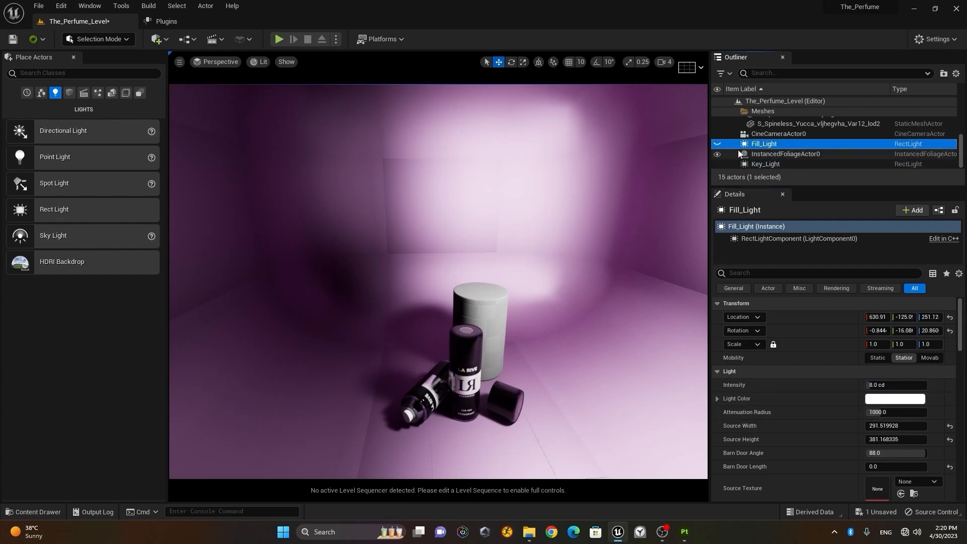
{"action": "left_click", "coordinate": [718, 144]}
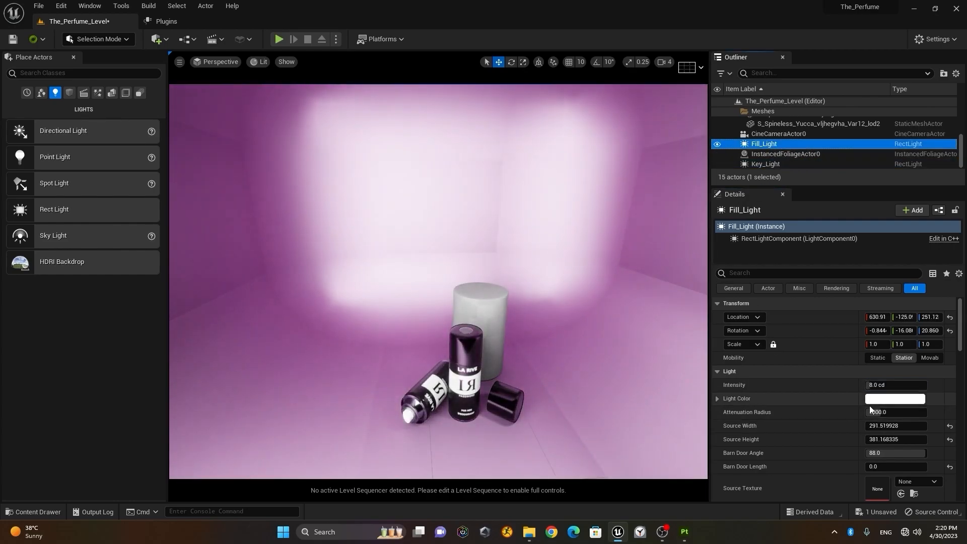
{"action": "left_click", "coordinate": [898, 384]}
{"action": "type", "text": ".5"}
{"action": "key", "text": "Return"}
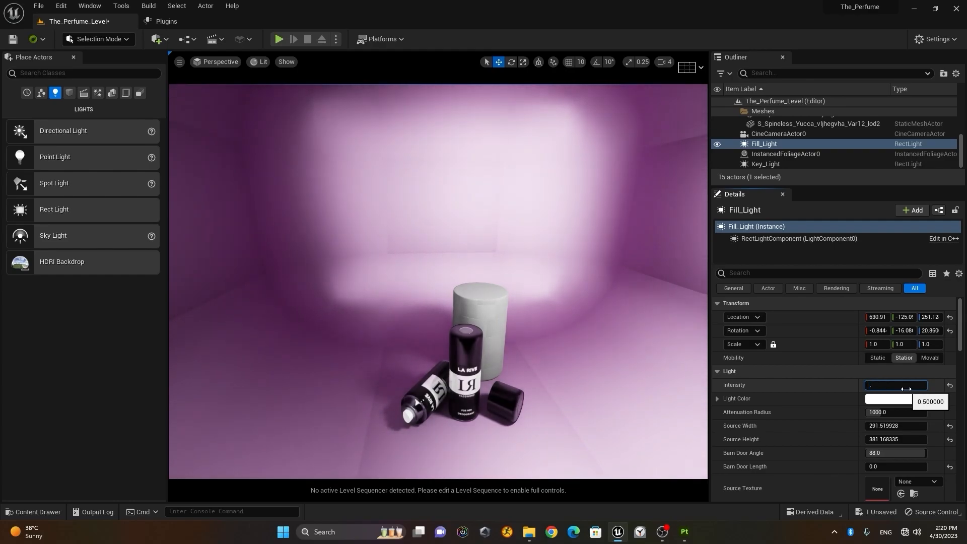
Try a Fill_Light intensity of 0.1 cd, set it back to 0.5 cd and inspect the cans up close.
{"action": "key", "text": "Return"}
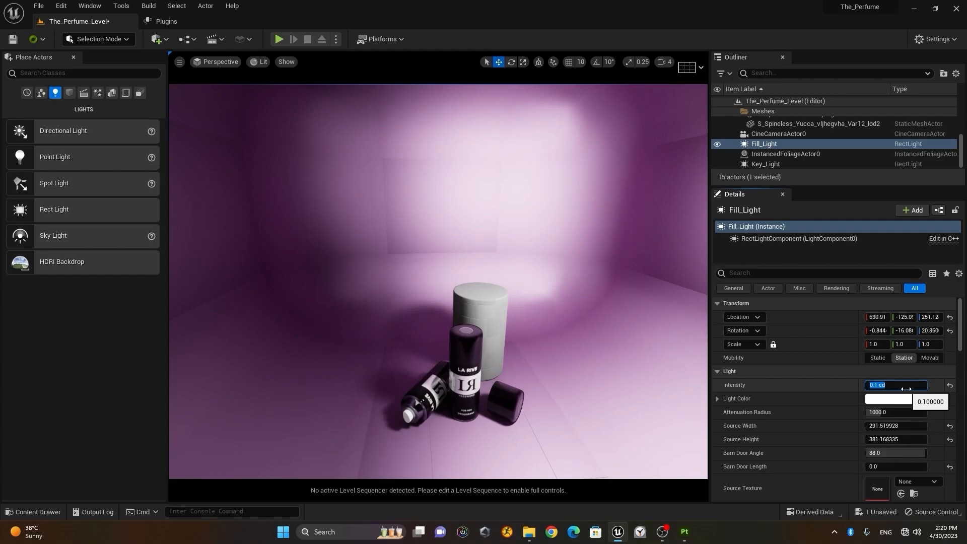
{"action": "key", "text": "Return"}
{"action": "left_click_drag", "start_coordinate": [541, 398], "coordinate": [530, 353], "text": "alt"}
{"action": "scroll", "coordinate": [524, 342], "scroll_direction": "up", "scroll_amount": 5}
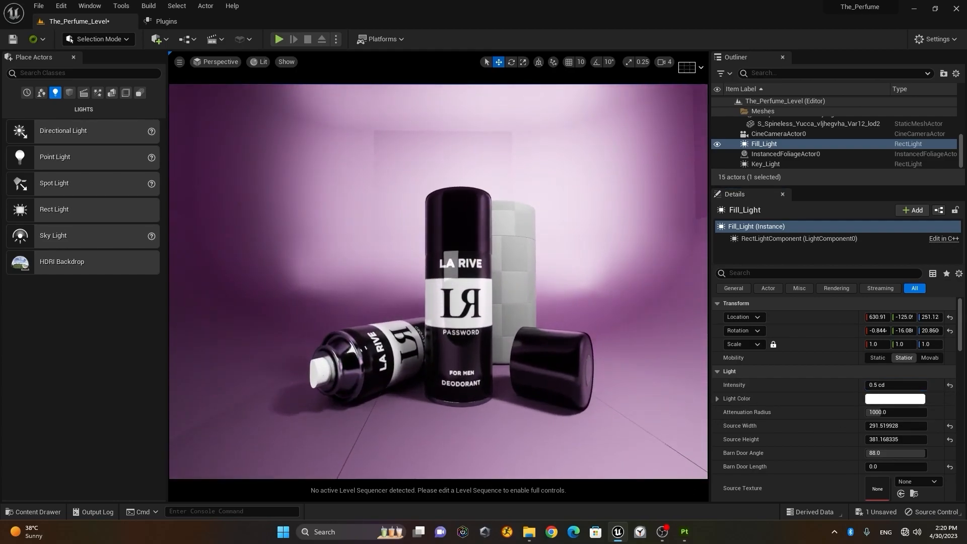
{"action": "right_click_drag", "start_coordinate": [508, 334], "coordinate": [460, 333], "text": "alt"}
{"action": "left_click_drag", "start_coordinate": [507, 334], "coordinate": [524, 345], "text": "alt"}
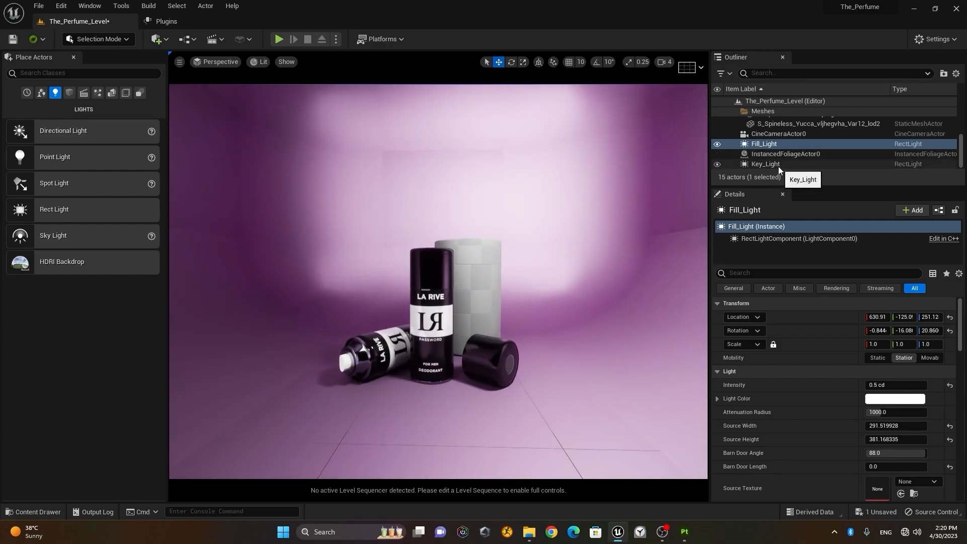
{"action": "double_click", "coordinate": [778, 145]}
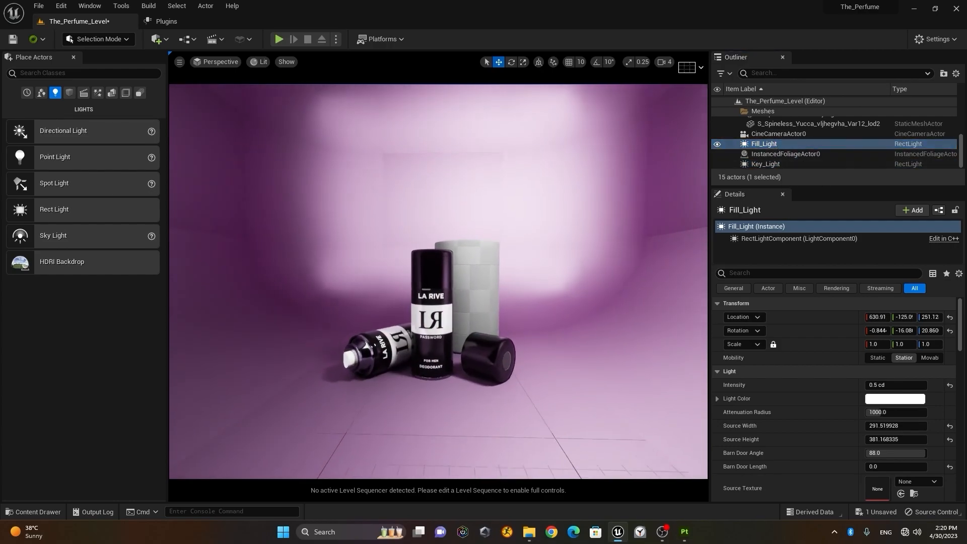
Add a third rect light near the cylinder at about X 1085, Y 33, Z 96, rotated to about Z -184°, with barn door length 0.
{"action": "left_click_drag", "start_coordinate": [513, 294], "coordinate": [478, 322], "text": "alt"}
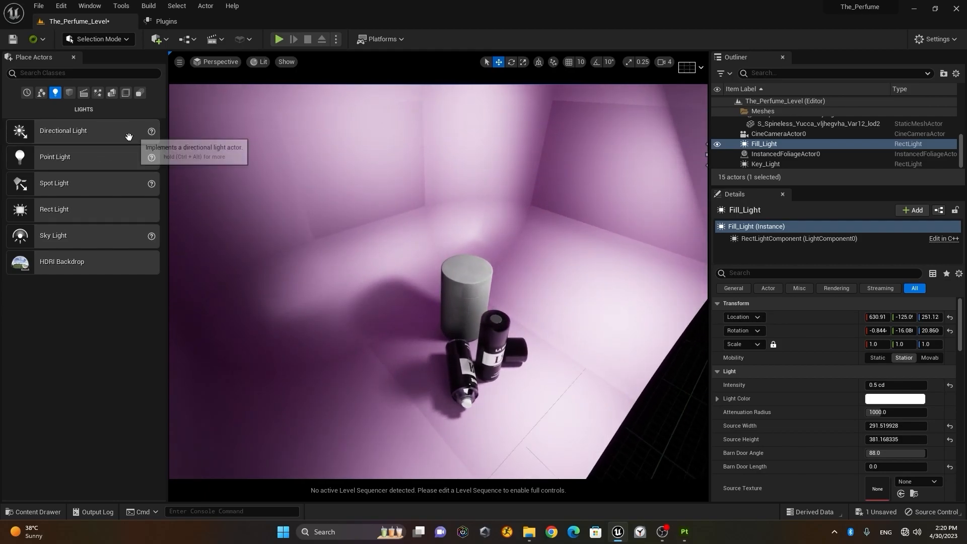
{"action": "left_click_drag", "start_coordinate": [85, 214], "coordinate": [441, 279]}
{"action": "key", "text": "e"}
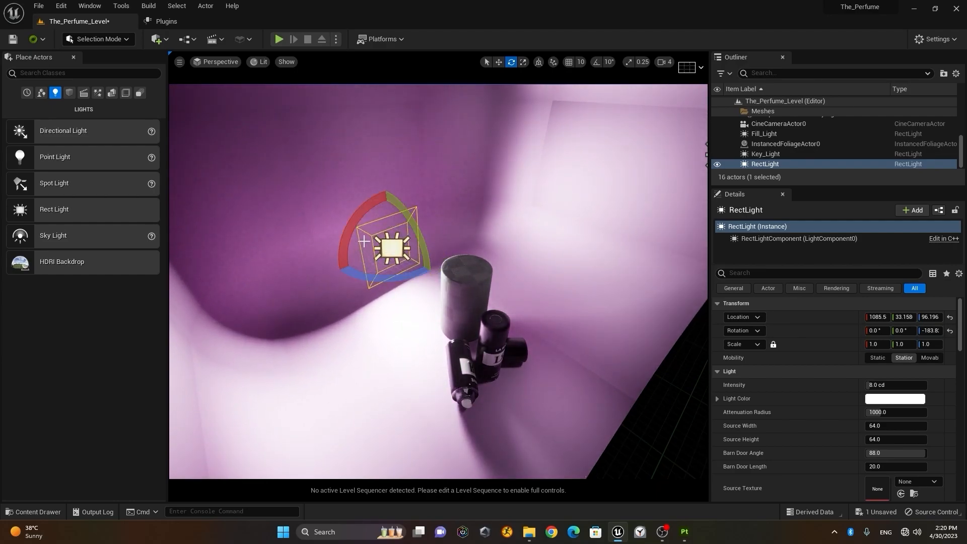
{"action": "left_click", "coordinate": [885, 467]}
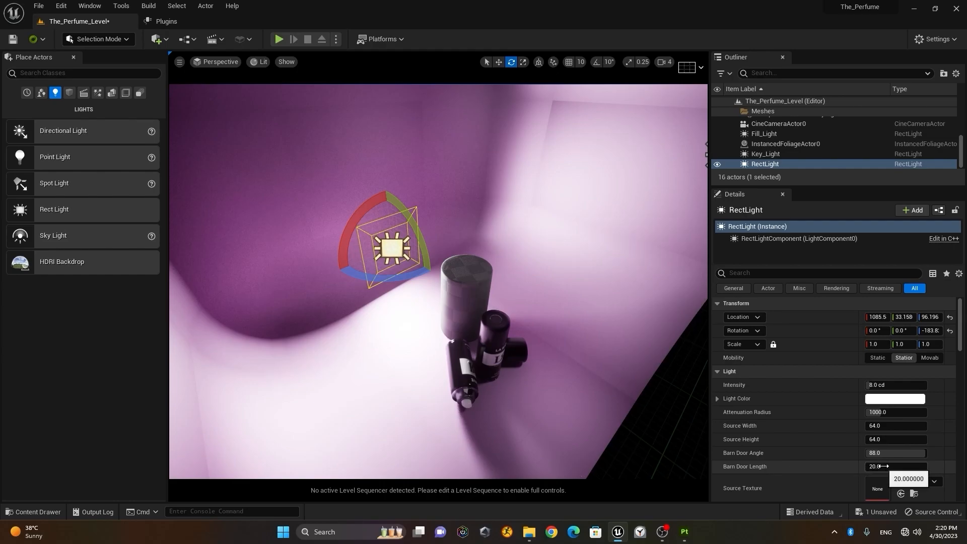
{"action": "type", "text": "0"}
{"action": "key", "text": "Return"}
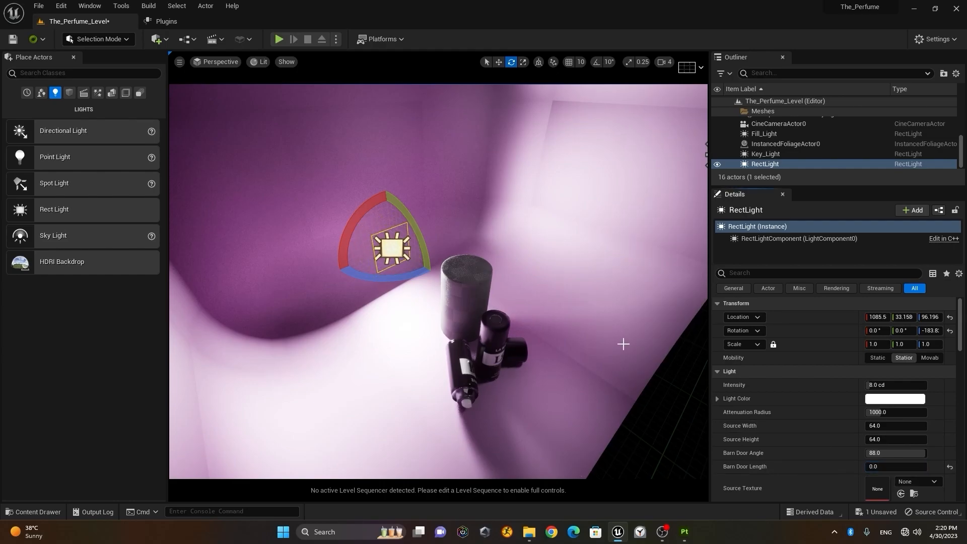
Rotate the new rect light to about Z -202° and enlarge its source to a width of about 463 and a height of about 721.
{"action": "left_click_drag", "start_coordinate": [415, 271], "coordinate": [460, 267]}
{"action": "left_click_drag", "start_coordinate": [878, 425], "coordinate": [940, 426]}
{"action": "left_click_drag", "start_coordinate": [884, 440], "coordinate": [957, 440]}
Tilt the new rect light downward to a Y rotation of about -71°.
{"action": "left_click_drag", "start_coordinate": [454, 282], "coordinate": [307, 206], "text": "alt"}
{"action": "right_click_drag", "start_coordinate": [494, 312], "coordinate": [512, 314]}
{"action": "key", "text": "w"}
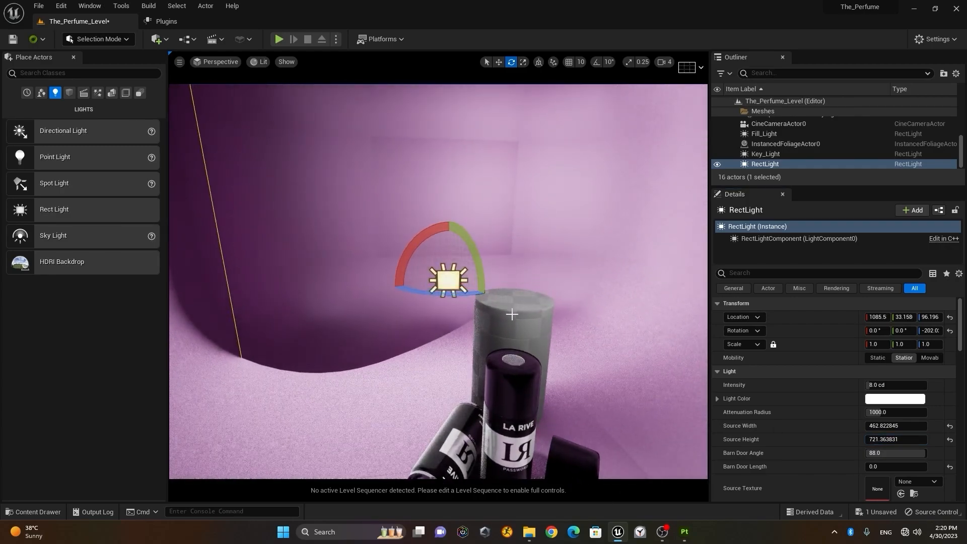
{"action": "left_click_drag", "start_coordinate": [472, 271], "coordinate": [485, 241]}
{"action": "scroll", "coordinate": [485, 241], "scroll_direction": "down", "scroll_amount": 6}
Move the tilted rect light above the cans, to about X 1053, Y -25, Z 310.
{"action": "key", "text": "w"}
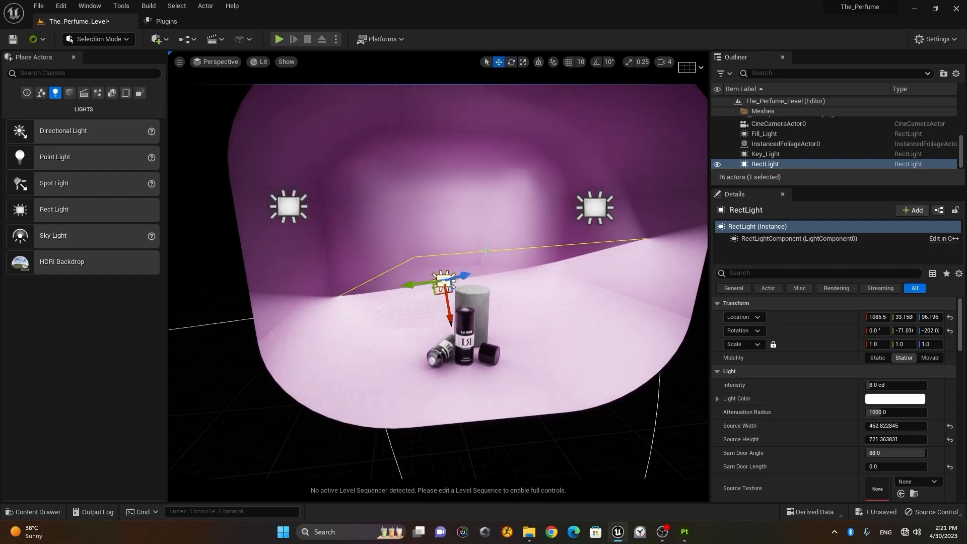
{"action": "left_click_drag", "start_coordinate": [449, 310], "coordinate": [436, 244]}
{"action": "left_click_drag", "start_coordinate": [402, 216], "coordinate": [377, 208]}
{"action": "left_click_drag", "start_coordinate": [411, 243], "coordinate": [456, 254]}
{"action": "middle_click_drag", "start_coordinate": [360, 220], "coordinate": [396, 183]}
{"action": "left_click_drag", "start_coordinate": [389, 226], "coordinate": [408, 213]}
{"action": "left_click_drag", "start_coordinate": [430, 246], "coordinate": [365, 218], "text": "alt"}
{"action": "scroll", "coordinate": [431, 245], "scroll_direction": "up", "scroll_amount": 2}
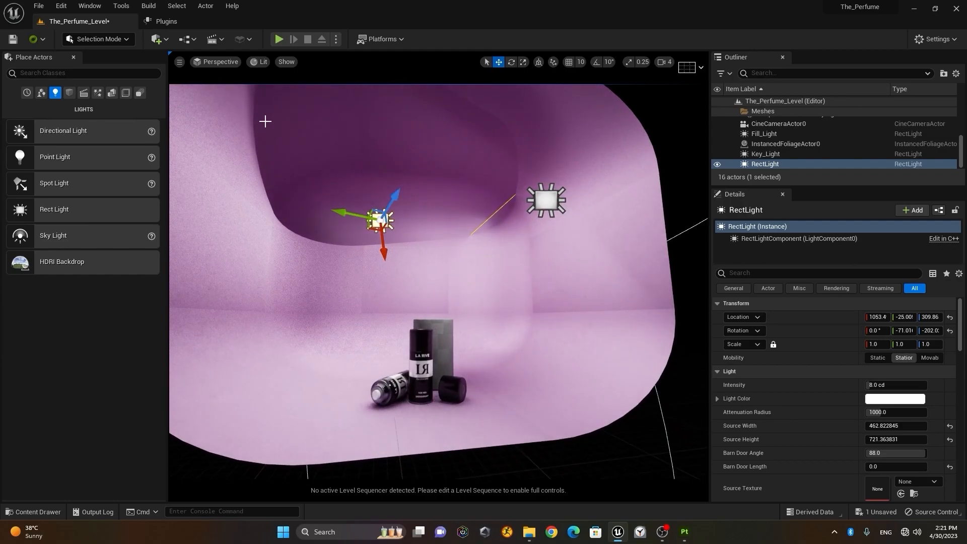
Preview the lighting through CineCameraActor0, stop piloting the camera and return to a view of the whole set.
{"action": "left_click", "coordinate": [216, 61]}
{"action": "left_click", "coordinate": [254, 174]}
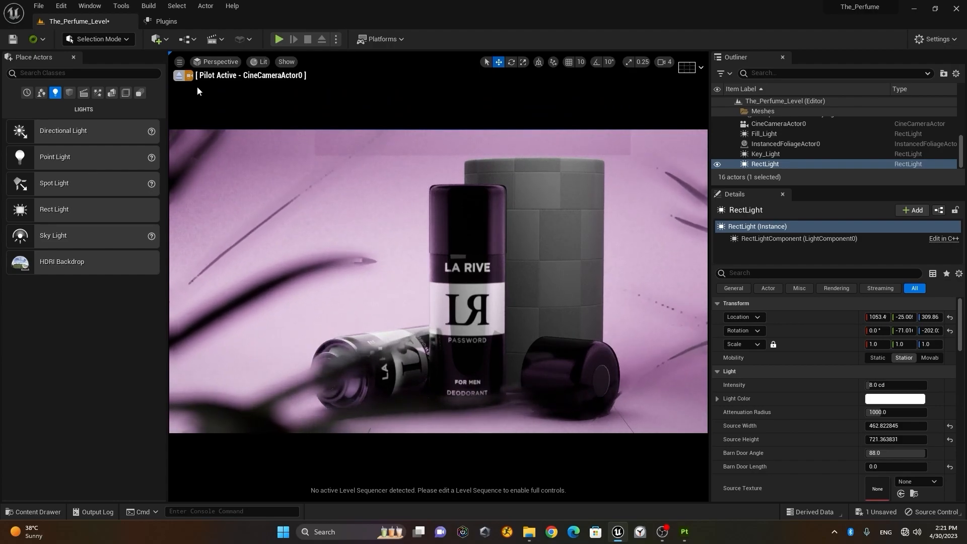
{"action": "left_click", "coordinate": [178, 75]}
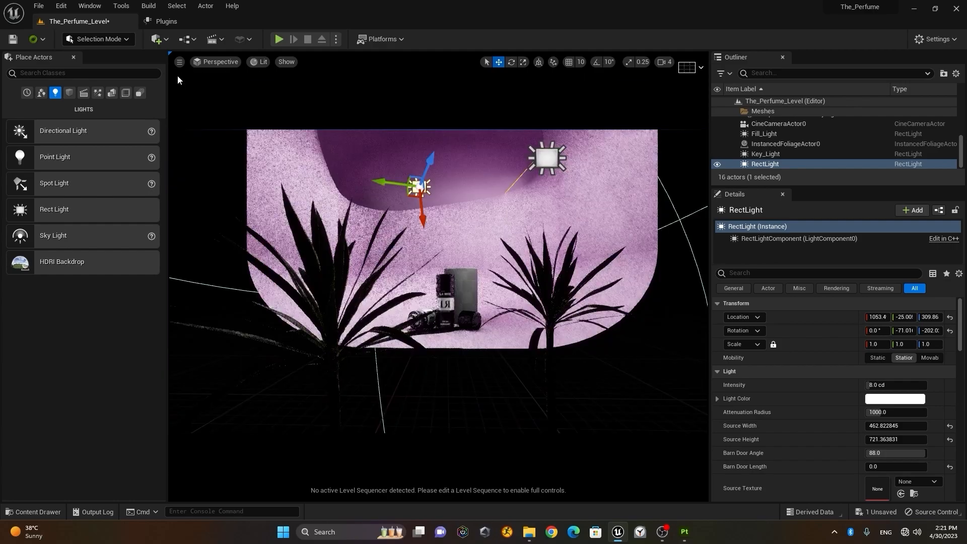
{"action": "right_click_drag", "start_coordinate": [407, 233], "coordinate": [434, 211]}
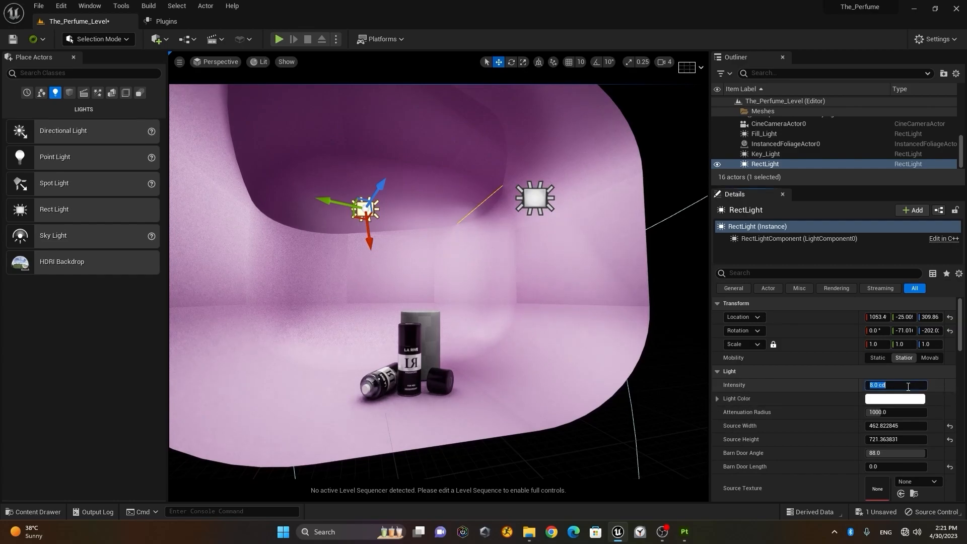
Set the overhead rect light's intensity to 10 cd and inspect its effect on the cans from several angles.
{"action": "type", "text": "10"}
{"action": "key", "text": "Return"}
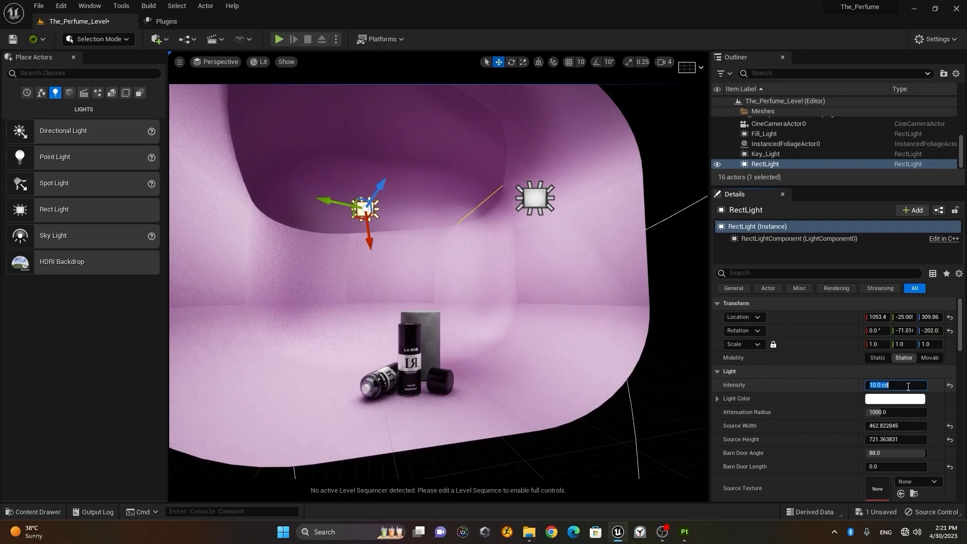
{"action": "left_click_drag", "start_coordinate": [579, 348], "coordinate": [639, 347], "text": "alt"}
{"action": "left_click_drag", "start_coordinate": [428, 365], "coordinate": [373, 365], "text": "alt"}
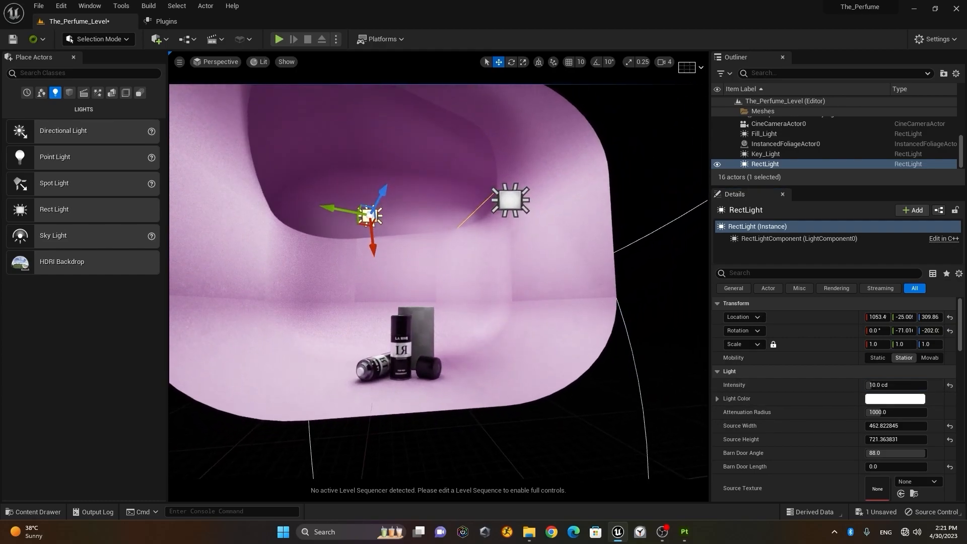
{"action": "scroll", "coordinate": [428, 365], "scroll_direction": "up", "scroll_amount": 5}
{"action": "middle_click_drag", "start_coordinate": [428, 365], "coordinate": [428, 395]}
{"action": "scroll", "coordinate": [428, 365], "scroll_direction": "up", "scroll_amount": 3}
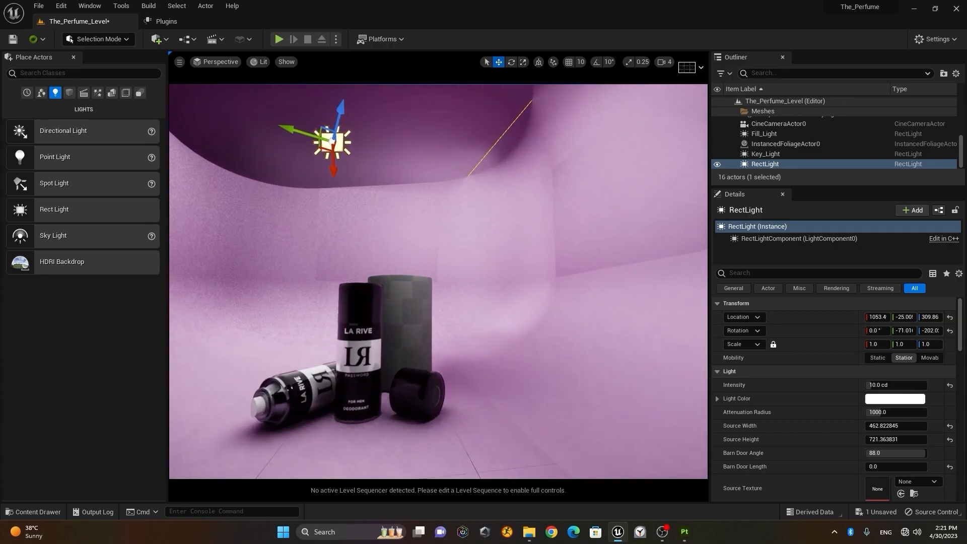
{"action": "scroll", "coordinate": [428, 365], "scroll_direction": "down", "scroll_amount": 2}
{"action": "left_click_drag", "start_coordinate": [441, 323], "coordinate": [577, 337], "text": "alt"}
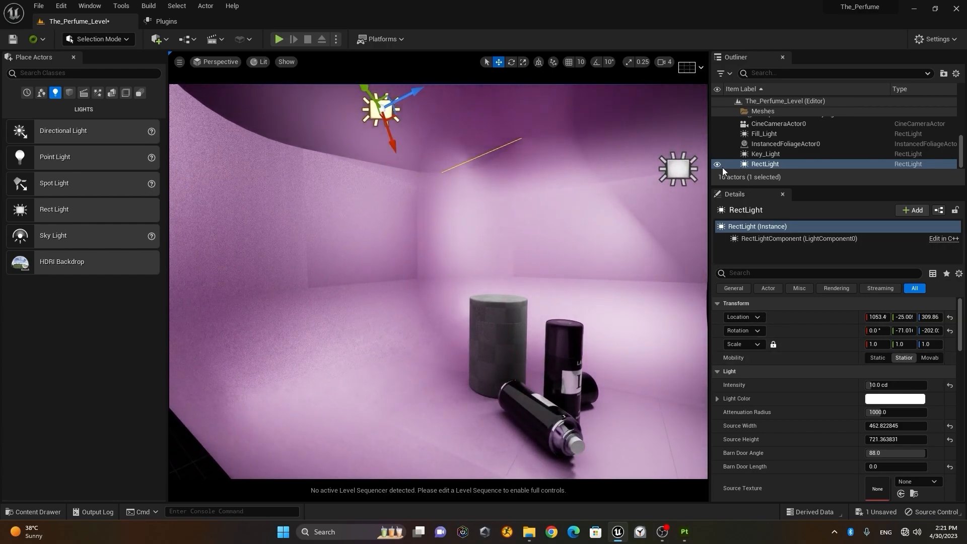
Rename the overhead rect light as Top_Rim_Light.
{"action": "left_click", "coordinate": [773, 166]}
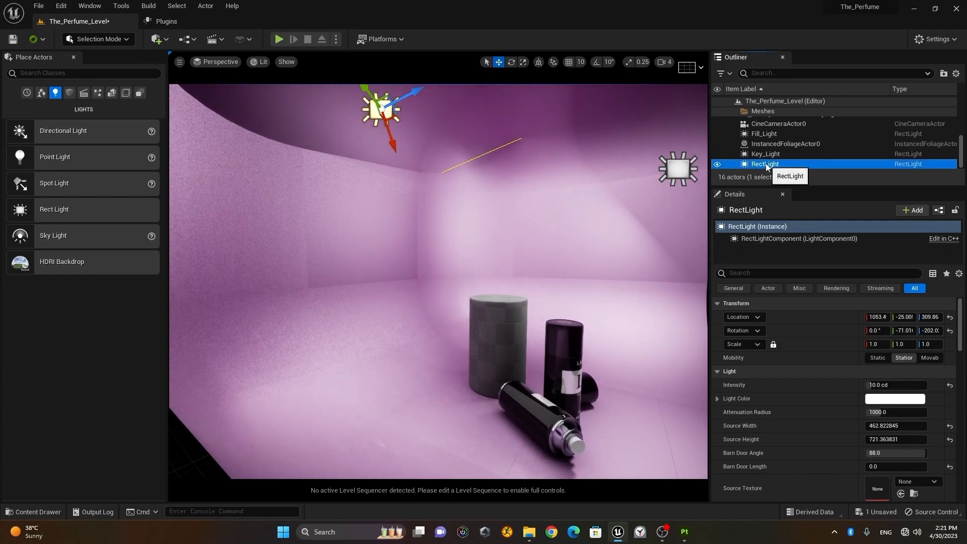
{"action": "left_click", "coordinate": [766, 164]}
{"action": "type", "text": "Top_Rim_Light"}
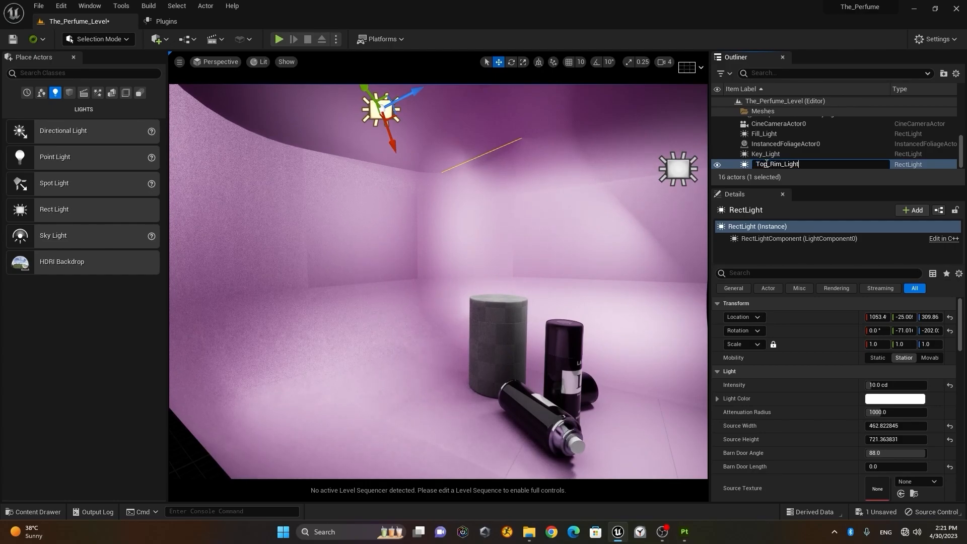
{"action": "key", "text": "Return"}
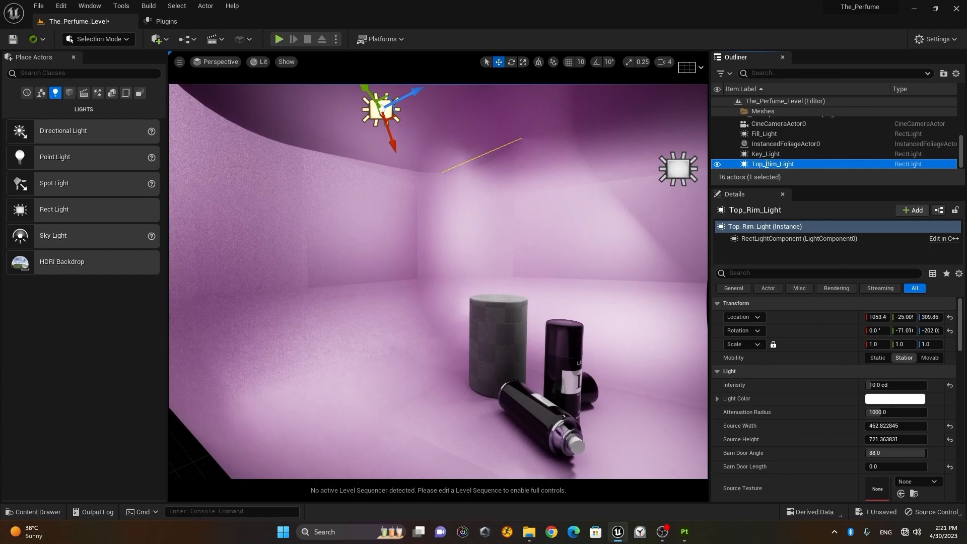
Try an intensity of 1 cd on Top_Rim_Light and restore it to 10 cd.
{"action": "left_click", "coordinate": [897, 384]}
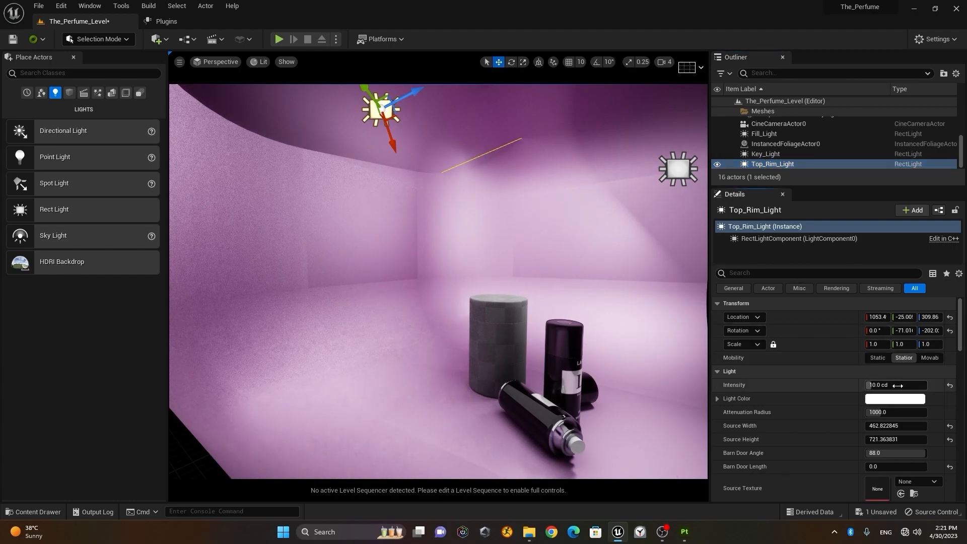
{"action": "type", "text": "1"}
{"action": "key", "text": "Return"}
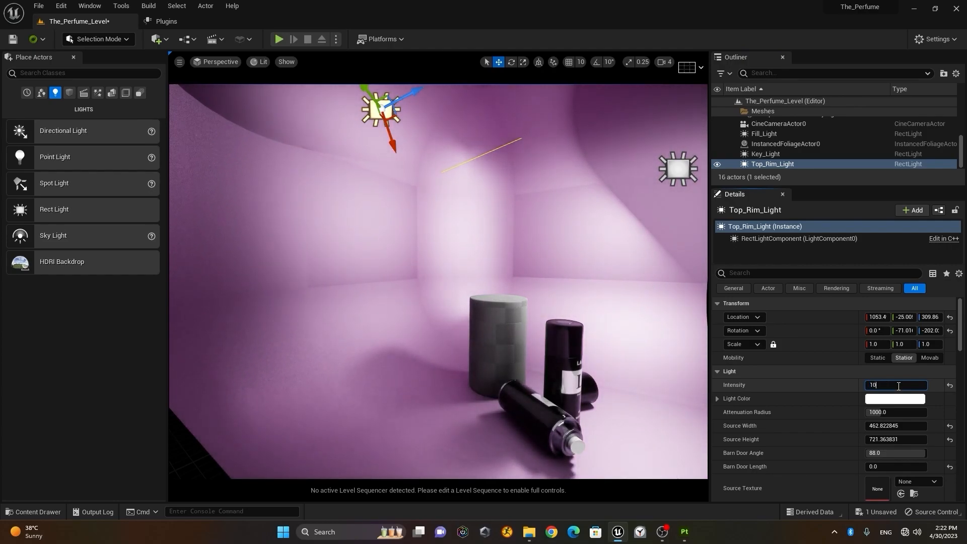
{"action": "key", "text": "Return"}
Compare the front view of the cans with Top_Rim_Light repeatedly hidden and shown, leaving the light visible.
{"action": "right_click_drag", "start_coordinate": [553, 303], "coordinate": [400, 300]}
{"action": "mouse_move", "coordinate": [468, 319]}
{"action": "left_mouse_down", "text": "alt"}
{"action": "mouse_move", "coordinate": [382, 312]}
{"action": "mouse_move", "coordinate": [462, 314]}
{"action": "left_mouse_up", "text": "alt"}
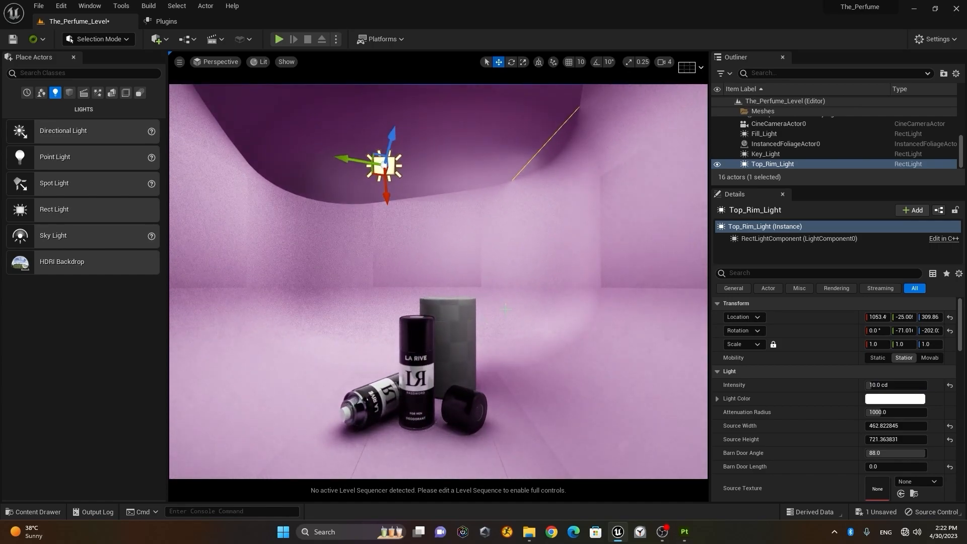
{"action": "scroll", "coordinate": [505, 308], "scroll_direction": "up", "scroll_amount": 3}
{"action": "left_click_drag", "start_coordinate": [505, 309], "coordinate": [510, 304], "text": "alt"}
{"action": "left_click", "coordinate": [716, 164]}
{"action": "left_click", "coordinate": [716, 165]}
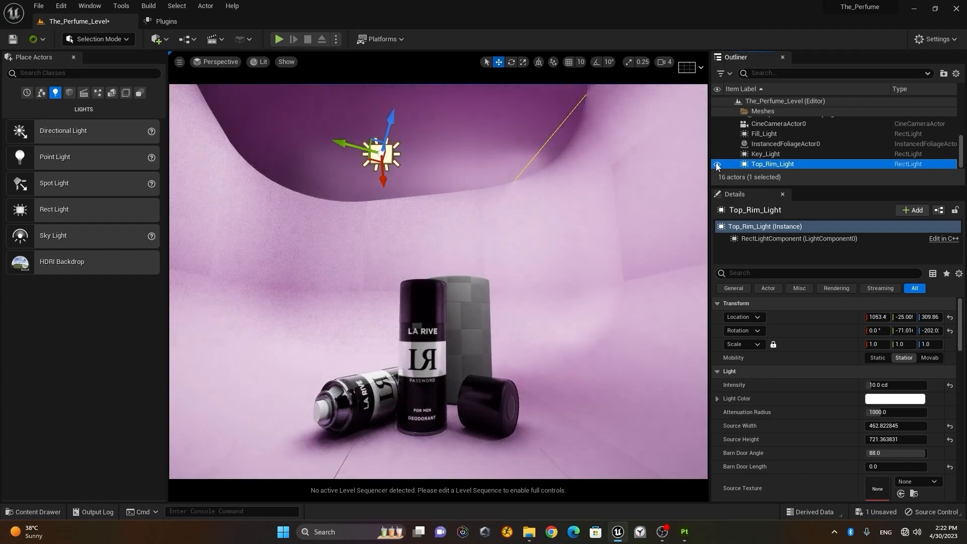
{"action": "left_click", "coordinate": [716, 165]}
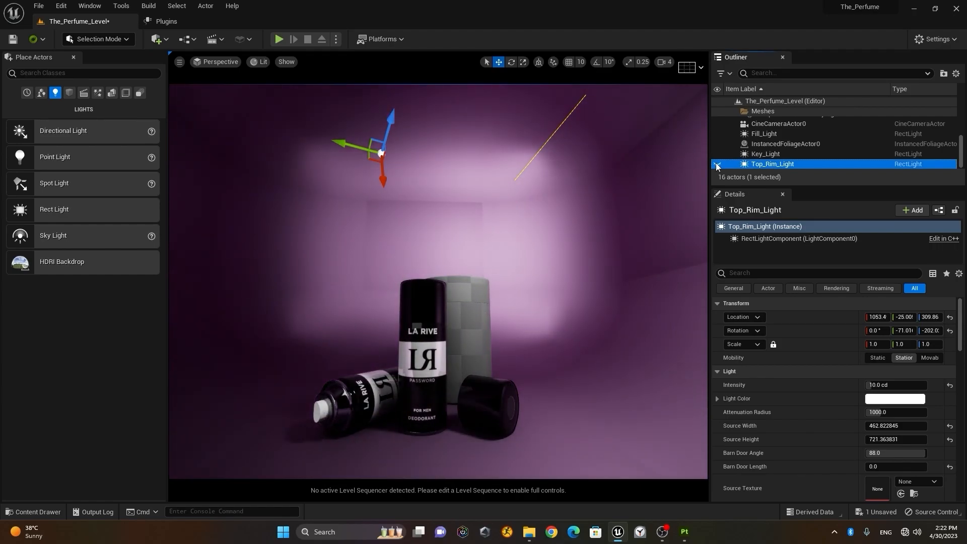
{"action": "left_click", "coordinate": [716, 165]}
{"action": "left_click", "coordinate": [716, 165]}
{"action": "left_click", "coordinate": [717, 165]}
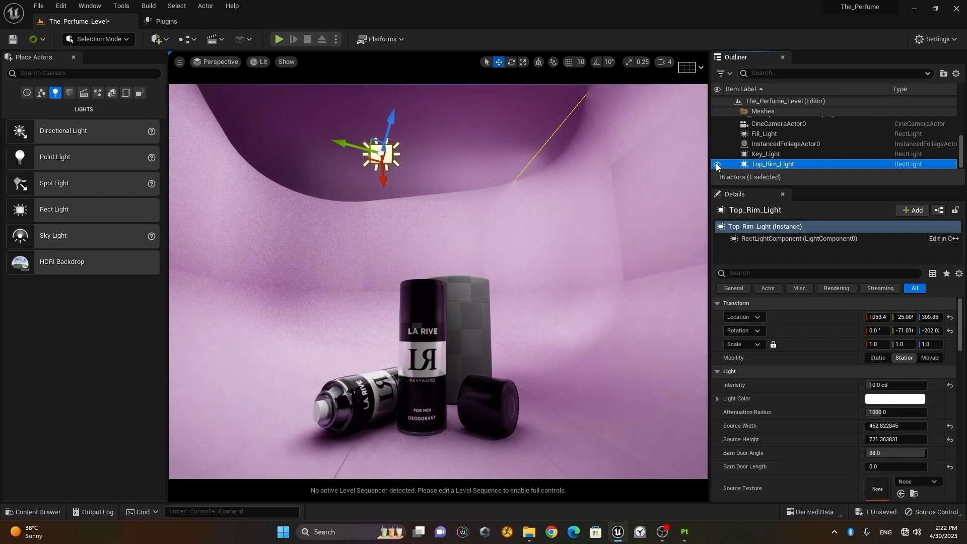
{"action": "left_click", "coordinate": [717, 164]}
{"action": "left_click", "coordinate": [717, 164]}
{"action": "left_click", "coordinate": [717, 164]}
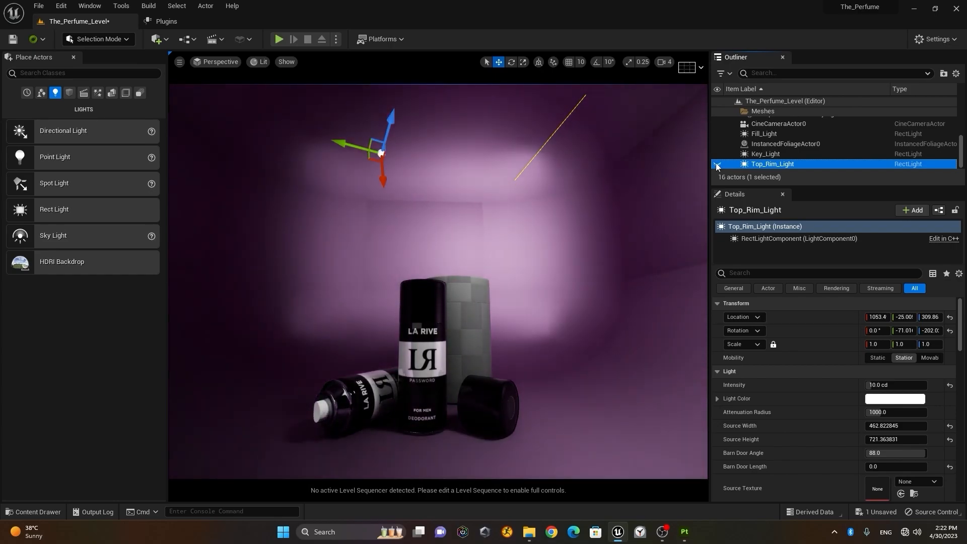
{"action": "left_click", "coordinate": [717, 165]}
Check the individual contributions of Key_Light and Top_Rim_Light on a close-up of the cans, leaving both lights visible.
{"action": "scroll", "coordinate": [438, 282], "scroll_direction": "down", "scroll_amount": 4}
{"action": "mouse_move", "coordinate": [439, 282]}
{"action": "left_mouse_down", "text": "alt"}
{"action": "mouse_move", "coordinate": [465, 264]}
{"action": "mouse_move", "coordinate": [426, 307]}
{"action": "mouse_move", "coordinate": [443, 287]}
{"action": "left_mouse_up", "text": "alt"}
{"action": "key", "text": "w"}
{"action": "right_click_drag", "start_coordinate": [438, 282], "coordinate": [439, 288]}
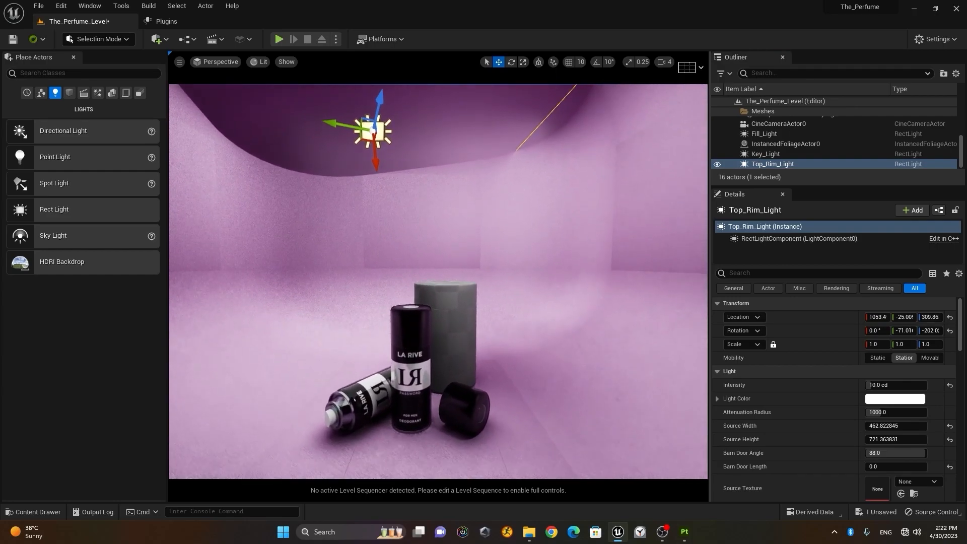
{"action": "left_click_drag", "start_coordinate": [578, 245], "coordinate": [609, 246], "text": "alt"}
{"action": "left_click_drag", "start_coordinate": [506, 245], "coordinate": [443, 254], "text": "alt"}
{"action": "left_click_drag", "start_coordinate": [554, 262], "coordinate": [418, 278], "text": "alt"}
{"action": "left_click", "coordinate": [717, 164]}
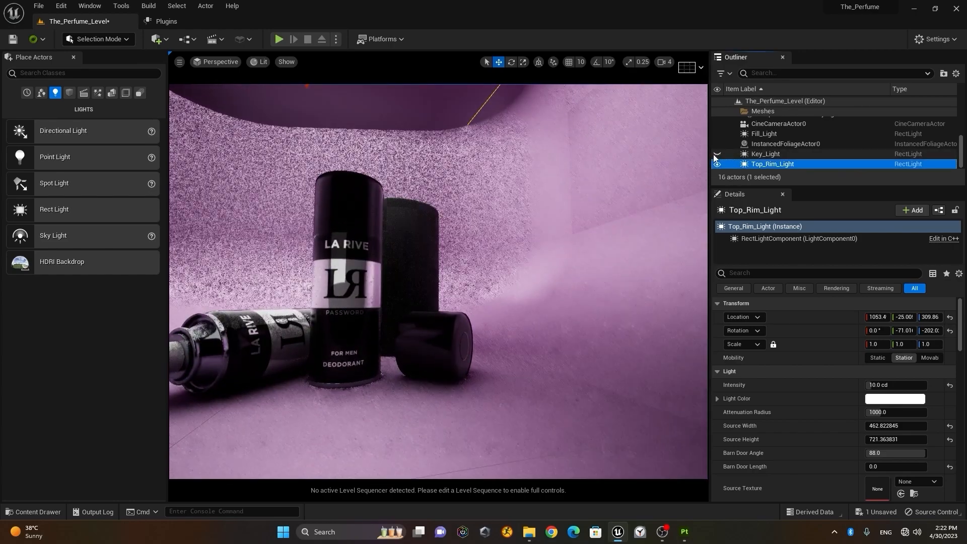
{"action": "left_click", "coordinate": [717, 164]}
{"action": "left_click", "coordinate": [717, 165]}
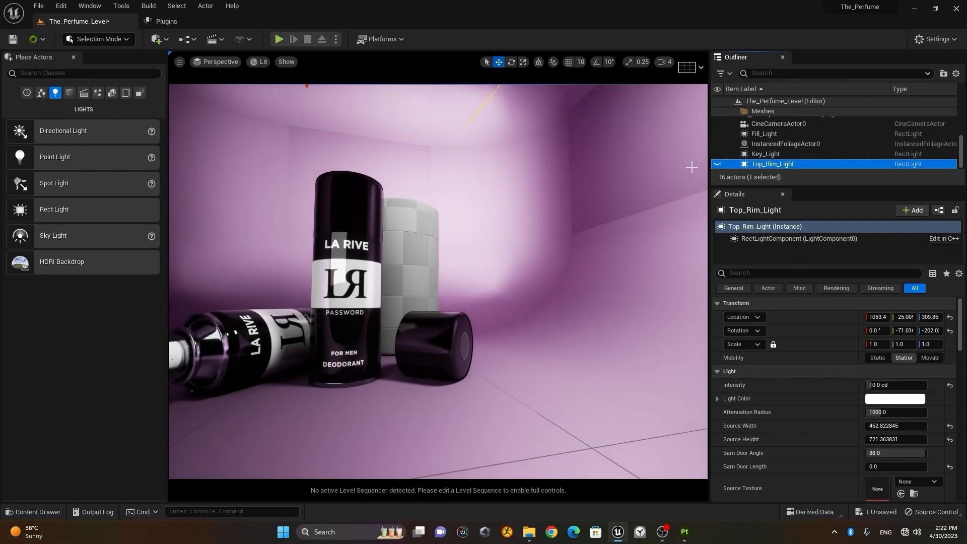
{"action": "left_click", "coordinate": [717, 164]}
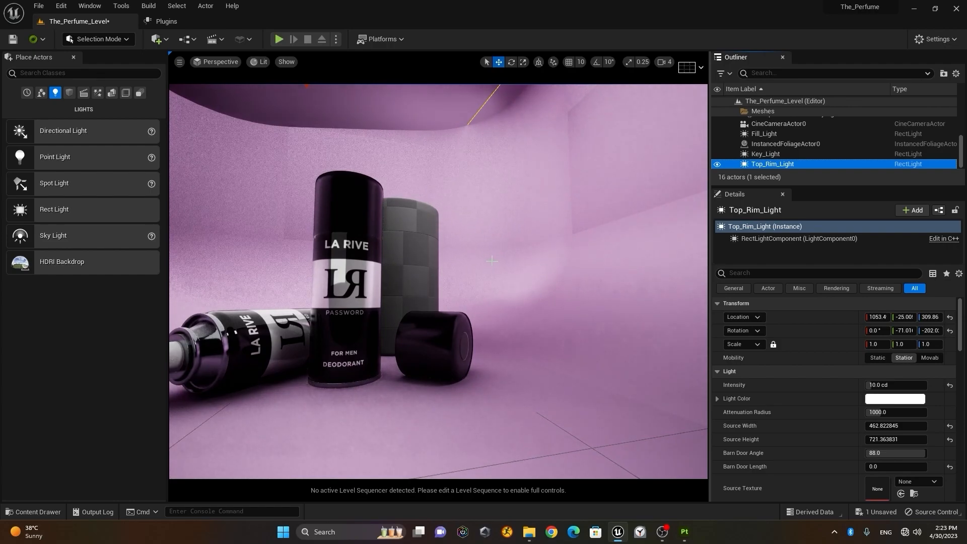
Examine the lit cans and backdrop at close range, ending on a front view of the upright can.
{"action": "key", "text": "s"}
{"action": "right_click_drag", "start_coordinate": [430, 341], "coordinate": [428, 261]}
{"action": "key", "text": "a"}
{"action": "key", "text": "w"}
{"action": "key", "text": "e"}
{"action": "key", "text": "w"}
{"action": "key", "text": "w"}
{"action": "key", "text": "q"}
{"action": "key", "text": "w"}
{"action": "key", "text": "s"}
{"action": "key", "text": "w"}
{"action": "key", "text": "w"}
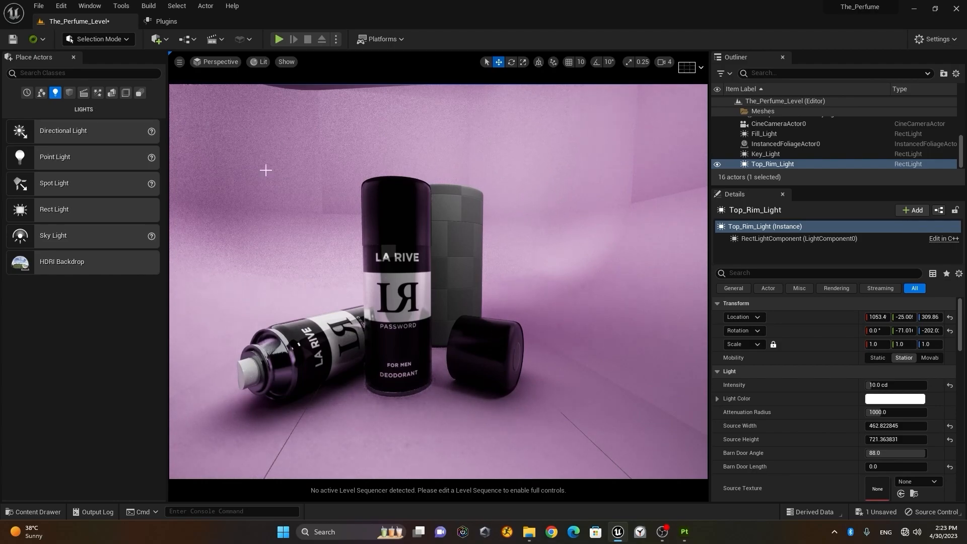
Place a PostProcessVolume in the level and enlarge the actor list.
{"action": "left_click", "coordinate": [97, 94]}
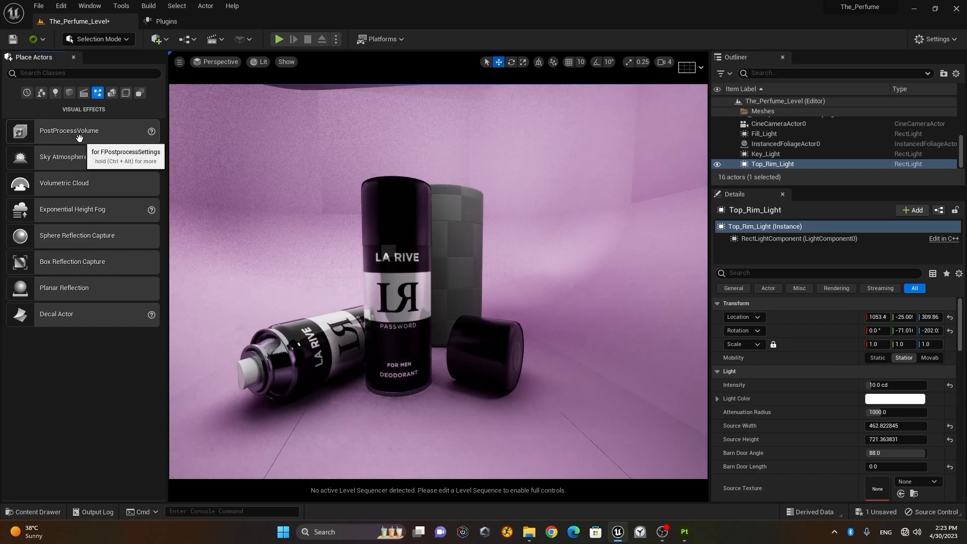
{"action": "left_click_drag", "start_coordinate": [79, 138], "coordinate": [412, 286]}
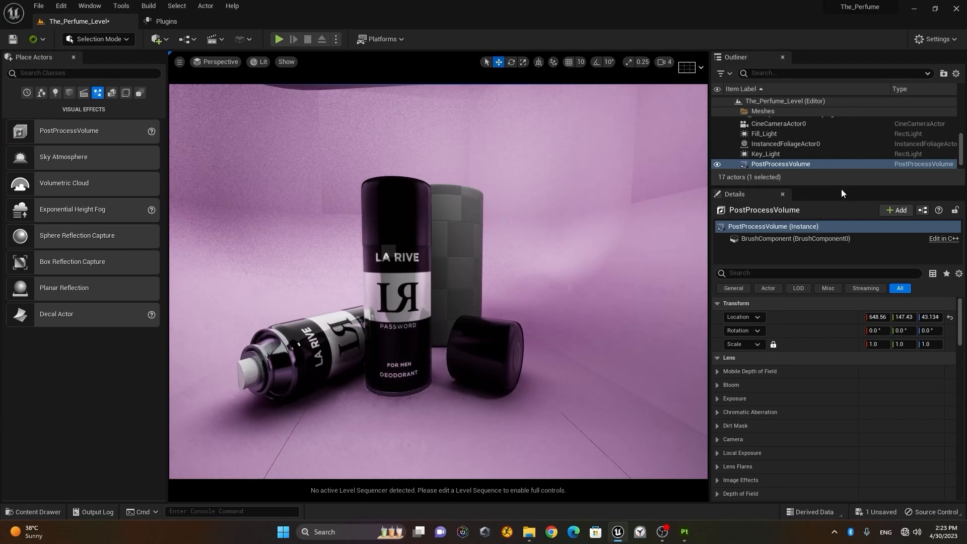
{"action": "left_click_drag", "start_coordinate": [840, 188], "coordinate": [840, 230]}
Set the mobility of Fill_Light, Key_Light and Top_Rim_Light to Movable.
{"action": "left_click", "coordinate": [788, 167]}
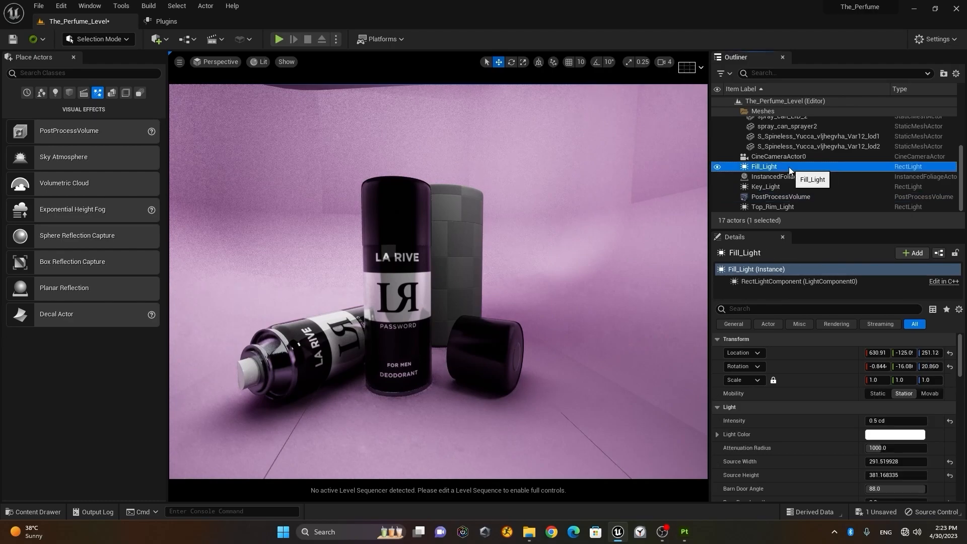
{"action": "left_click", "coordinate": [930, 393]}
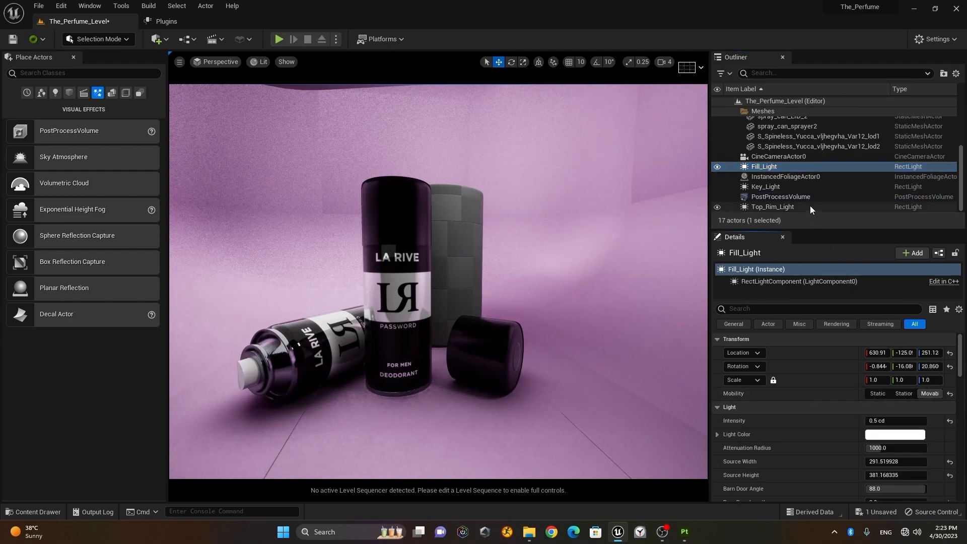
{"action": "left_click", "coordinate": [805, 187]}
{"action": "left_click", "coordinate": [935, 394]}
{"action": "left_click", "coordinate": [802, 207]}
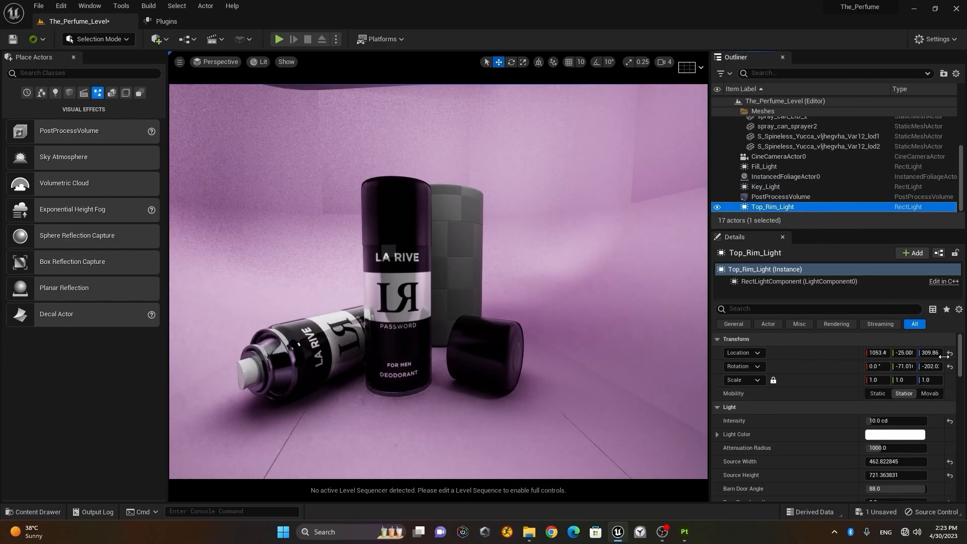
{"action": "left_click", "coordinate": [933, 393]}
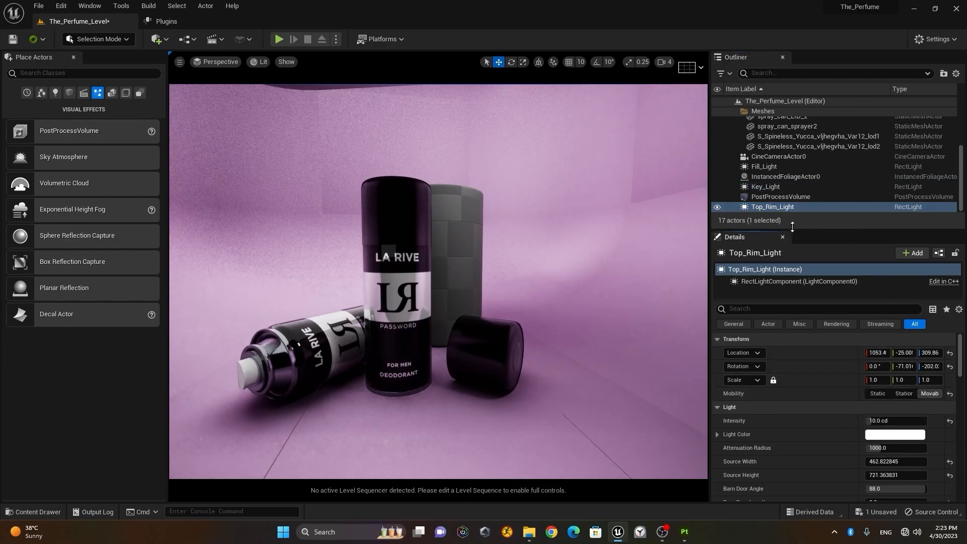
Move the PostProcessVolume over the cans, to about X 902, Y 43, Z 43.
{"action": "left_click", "coordinate": [791, 198]}
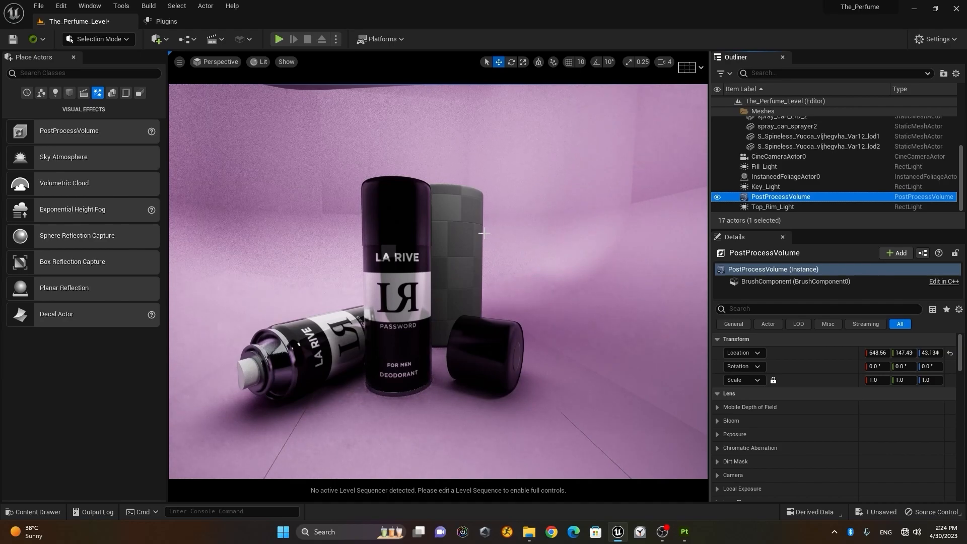
{"action": "scroll", "coordinate": [477, 224], "scroll_direction": "down", "scroll_amount": 8}
{"action": "left_click_drag", "start_coordinate": [460, 264], "coordinate": [504, 305], "text": "alt"}
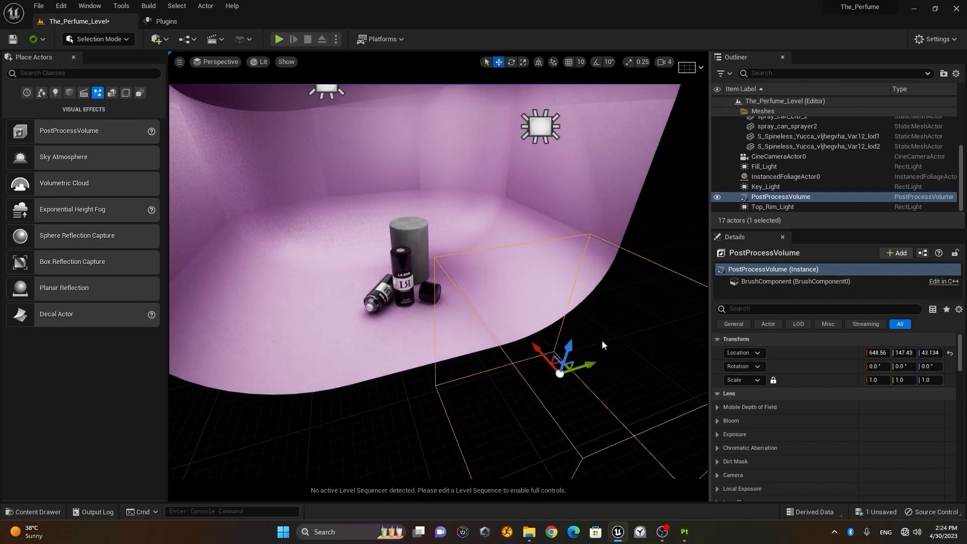
{"action": "scroll", "coordinate": [592, 339], "scroll_direction": "down", "scroll_amount": 4}
{"action": "left_click_drag", "start_coordinate": [509, 328], "coordinate": [441, 267]}
{"action": "scroll", "coordinate": [441, 266], "scroll_direction": "up", "scroll_amount": 4}
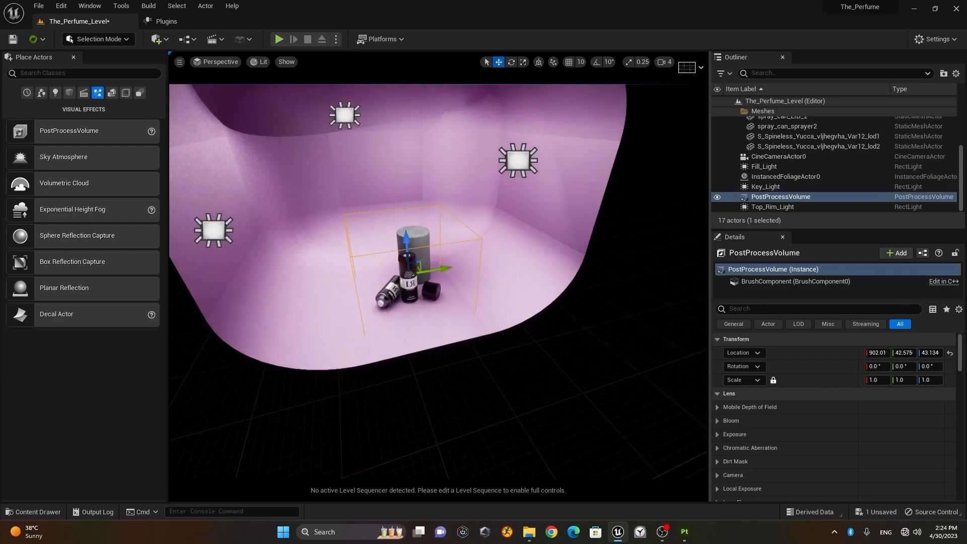
{"action": "left_click_drag", "start_coordinate": [397, 333], "coordinate": [425, 297], "text": "alt"}
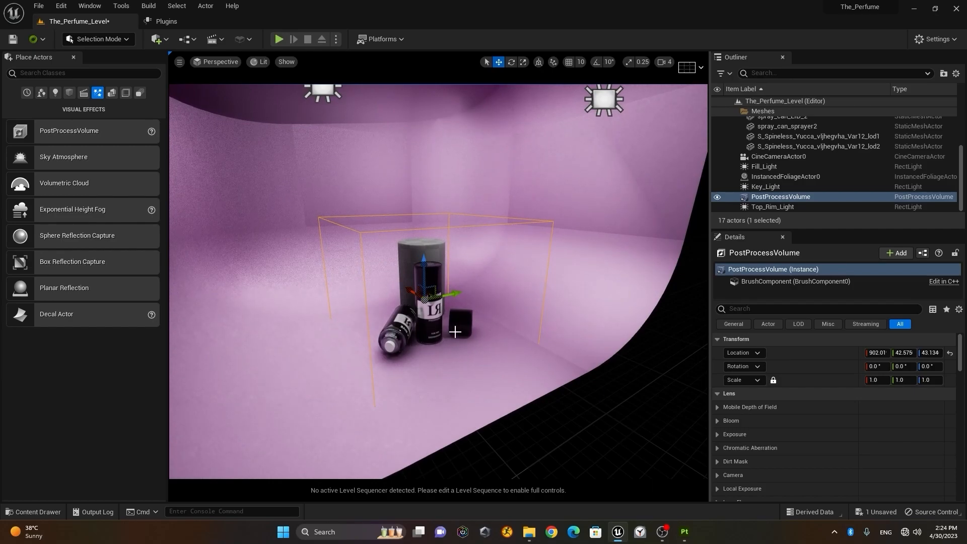
Find the Infinite Extent (Unbound) setting of the PostProcessVolume by searching "inf" and enable it.
{"action": "scroll", "coordinate": [830, 422], "scroll_direction": "down", "scroll_amount": 3}
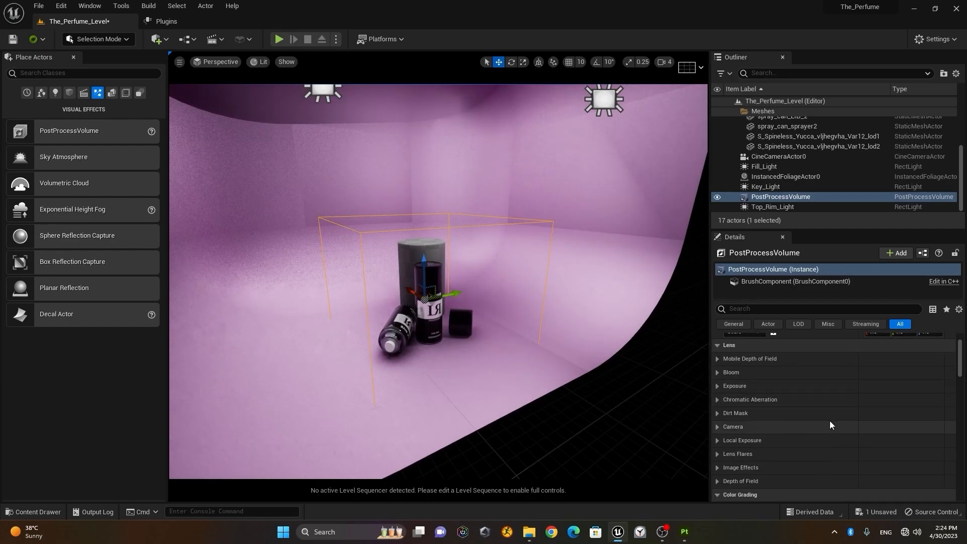
{"action": "scroll", "coordinate": [830, 422], "scroll_direction": "down", "scroll_amount": 5}
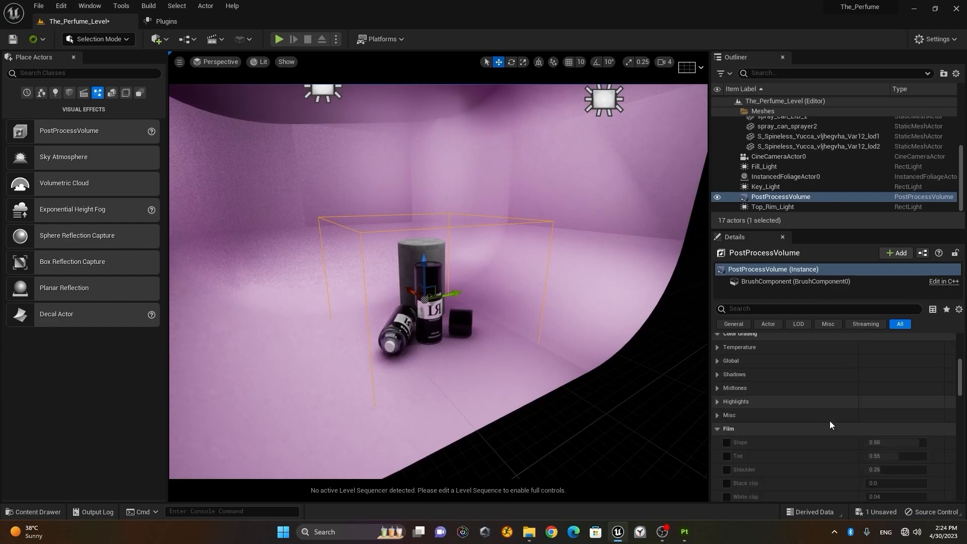
{"action": "scroll", "coordinate": [829, 421], "scroll_direction": "down", "scroll_amount": 6}
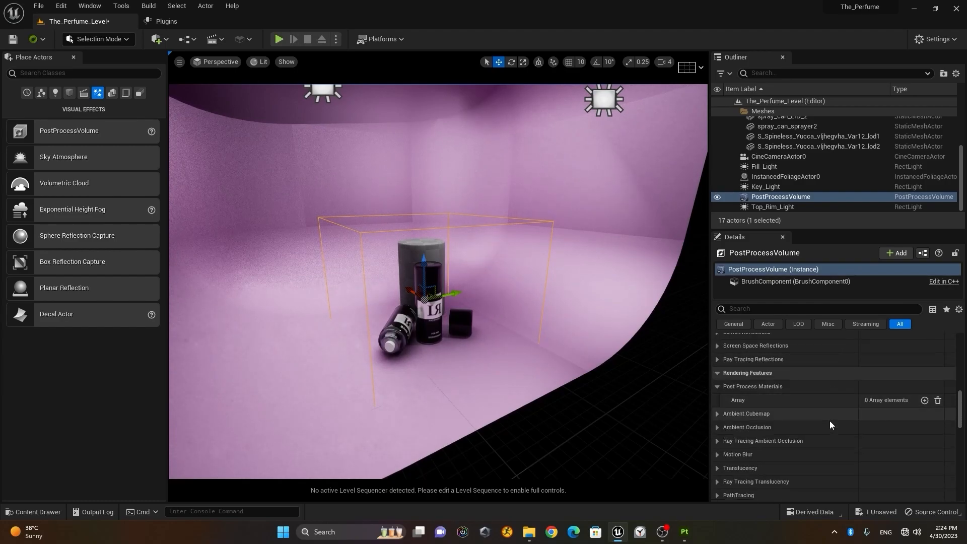
{"action": "scroll", "coordinate": [830, 422], "scroll_direction": "down", "scroll_amount": 5}
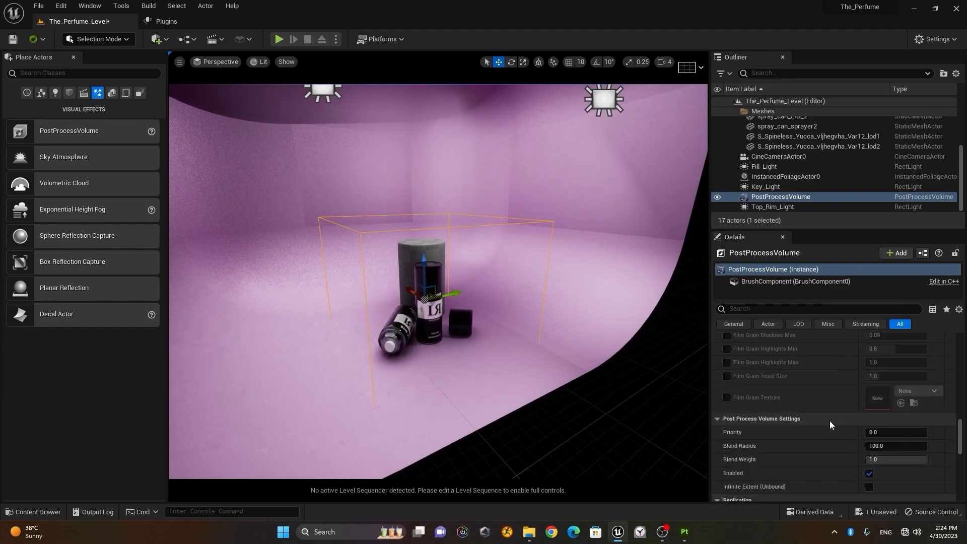
{"action": "scroll", "coordinate": [830, 421], "scroll_direction": "down", "scroll_amount": 5}
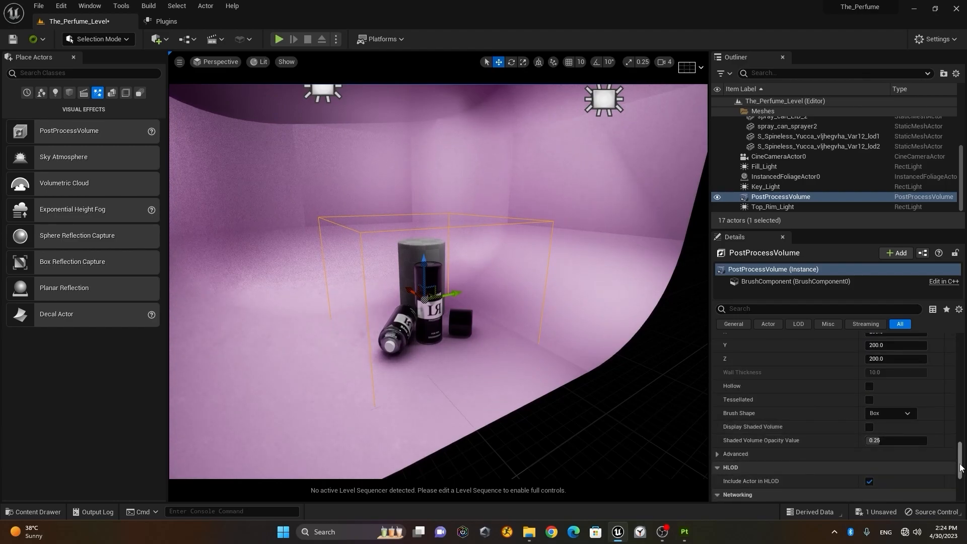
{"action": "left_click_drag", "start_coordinate": [960, 468], "coordinate": [958, 489]}
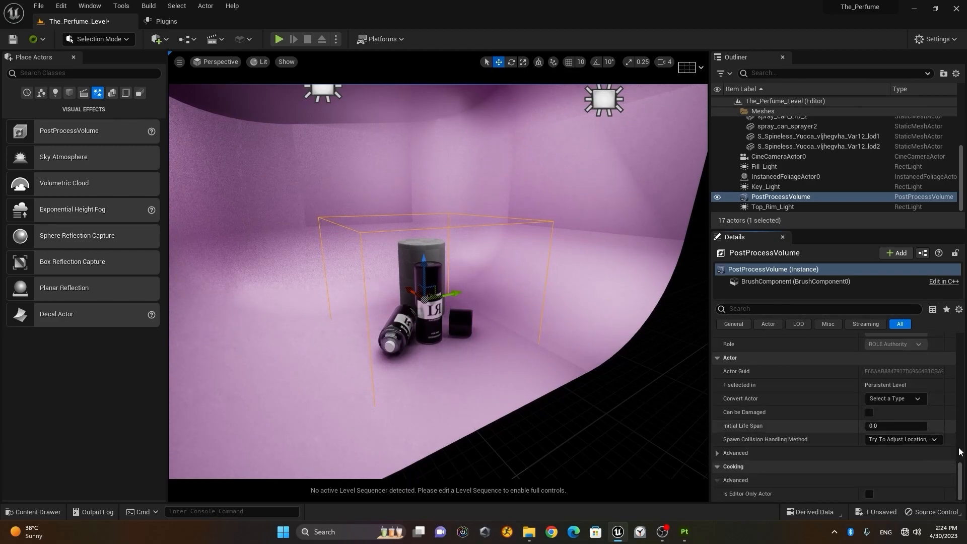
{"action": "left_click_drag", "start_coordinate": [961, 480], "coordinate": [895, 317]}
{"action": "left_click", "coordinate": [787, 309]}
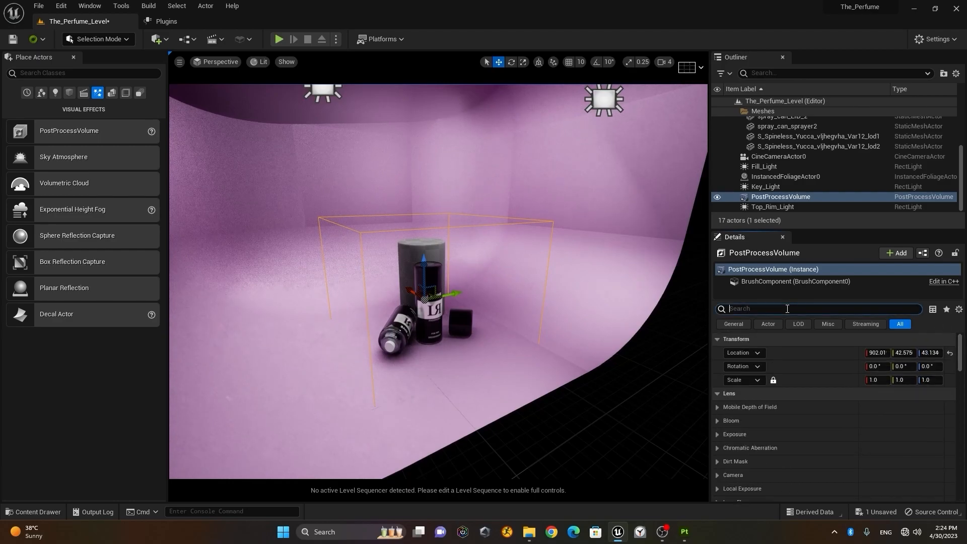
{"action": "type", "text": "inf"}
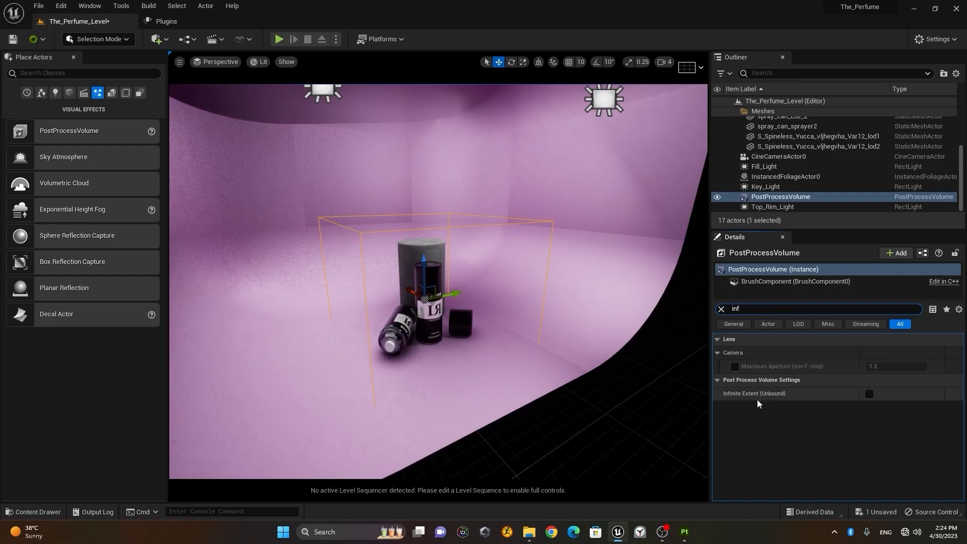
{"action": "left_click", "coordinate": [869, 394]}
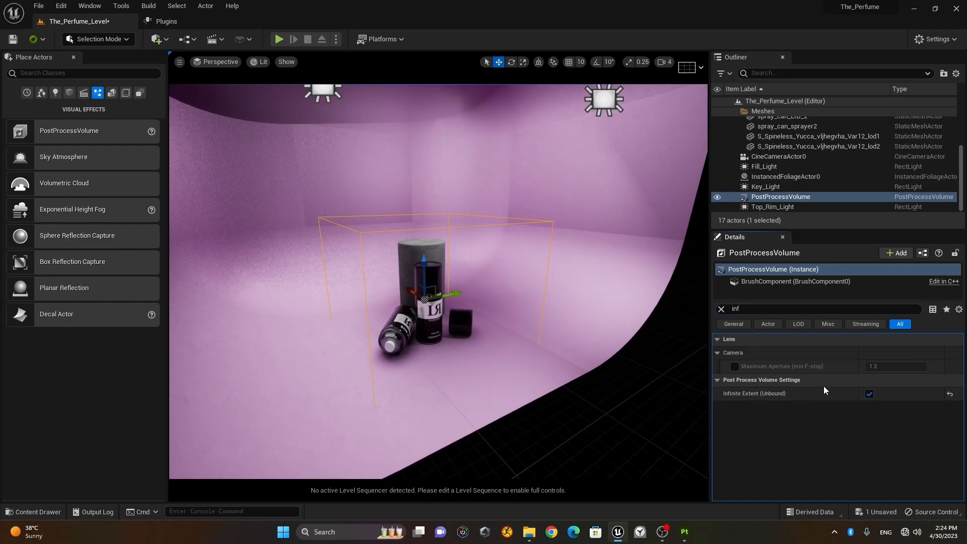
{"action": "left_click", "coordinate": [721, 309]}
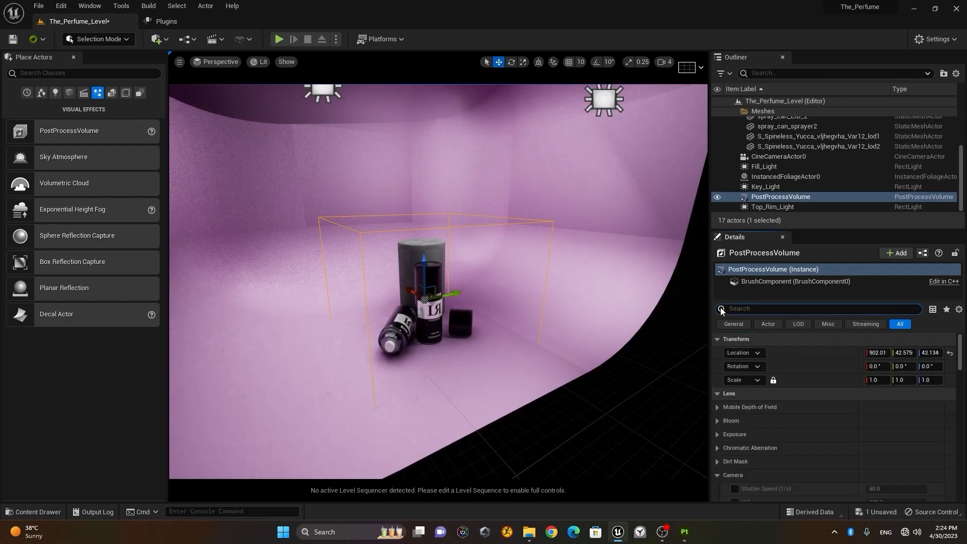
Override the PostProcessVolume's exposure metering mode and set it to Manual.
{"action": "left_click", "coordinate": [739, 436]}
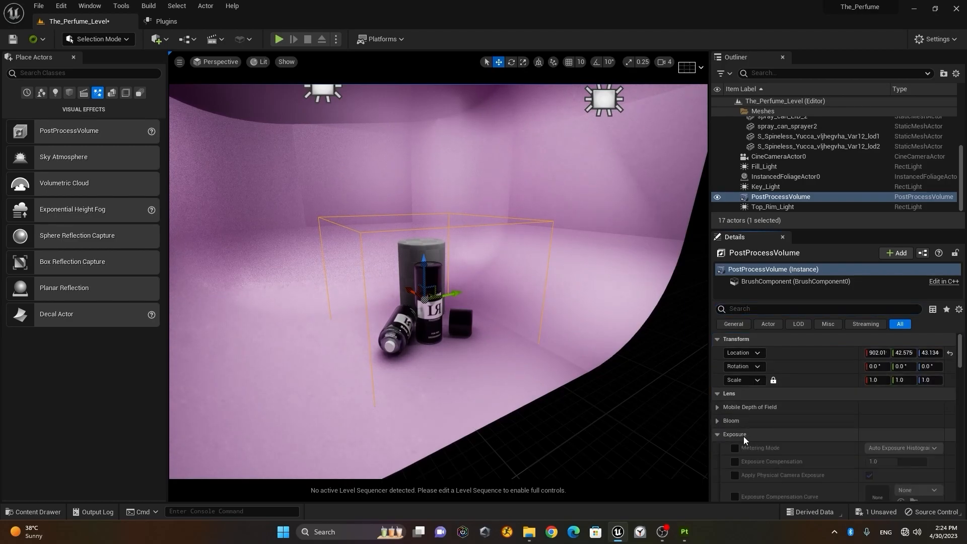
{"action": "scroll", "coordinate": [783, 428], "scroll_direction": "down", "scroll_amount": 1}
{"action": "scroll", "coordinate": [783, 427], "scroll_direction": "down", "scroll_amount": 1}
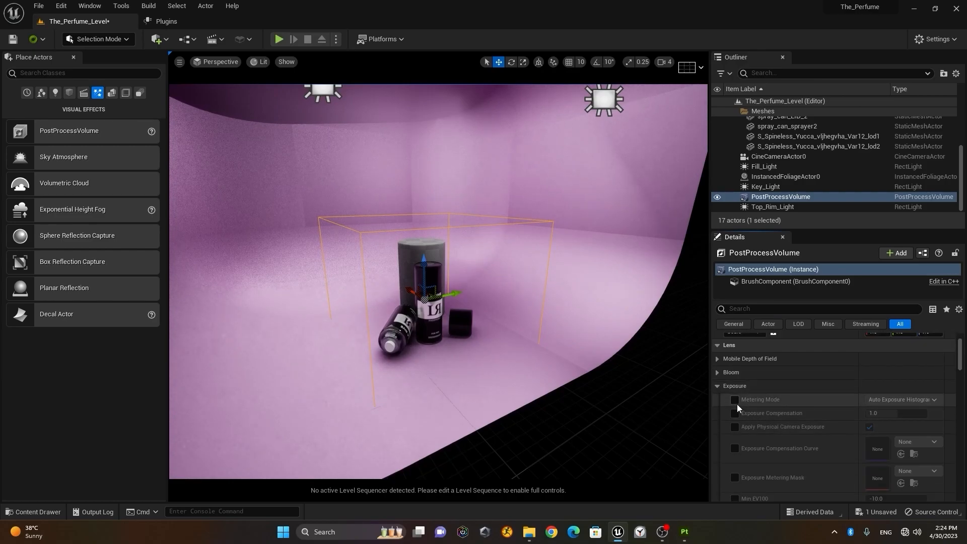
{"action": "left_click", "coordinate": [735, 402]}
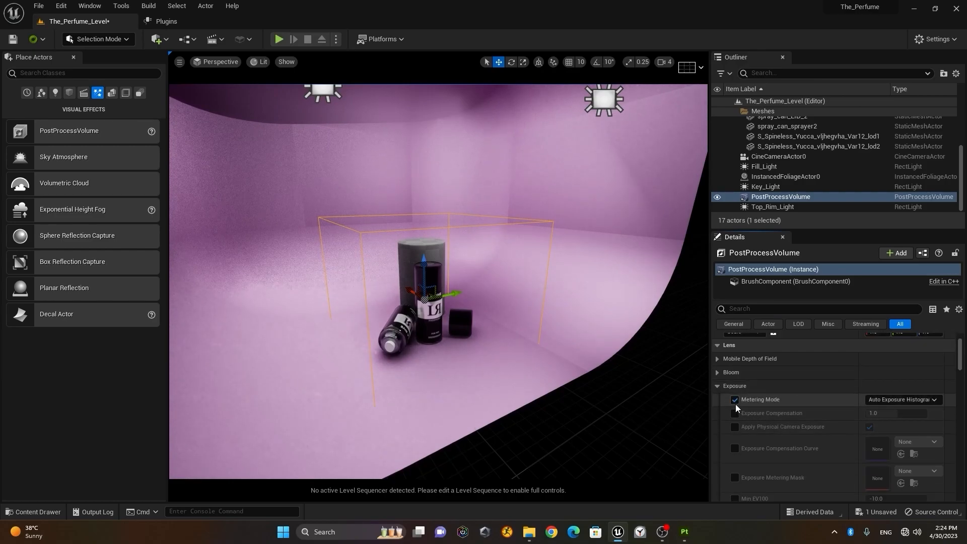
{"action": "left_click", "coordinate": [902, 401]}
{"action": "left_click", "coordinate": [896, 426]}
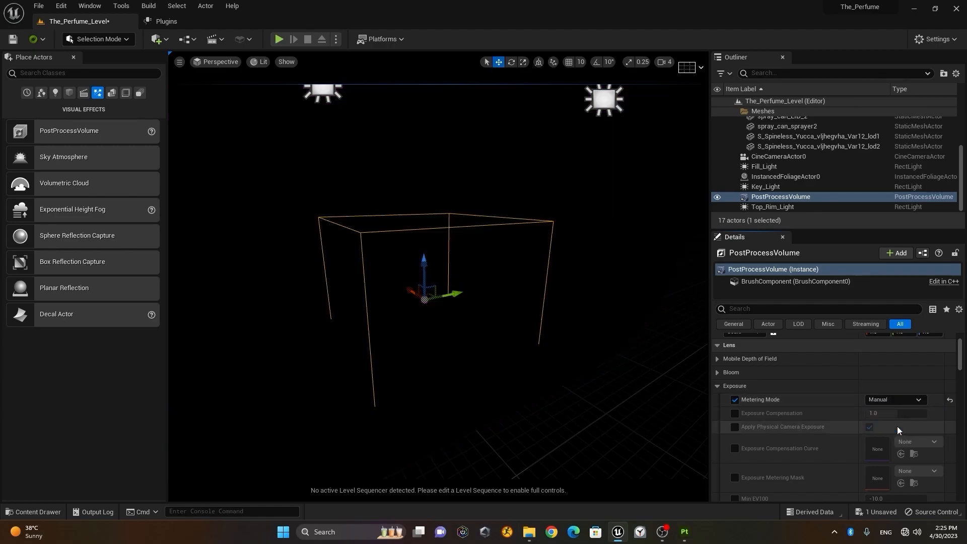
Enable the PostProcessVolume's exposure compensation override and set it to 10.0.
{"action": "left_click", "coordinate": [734, 414]}
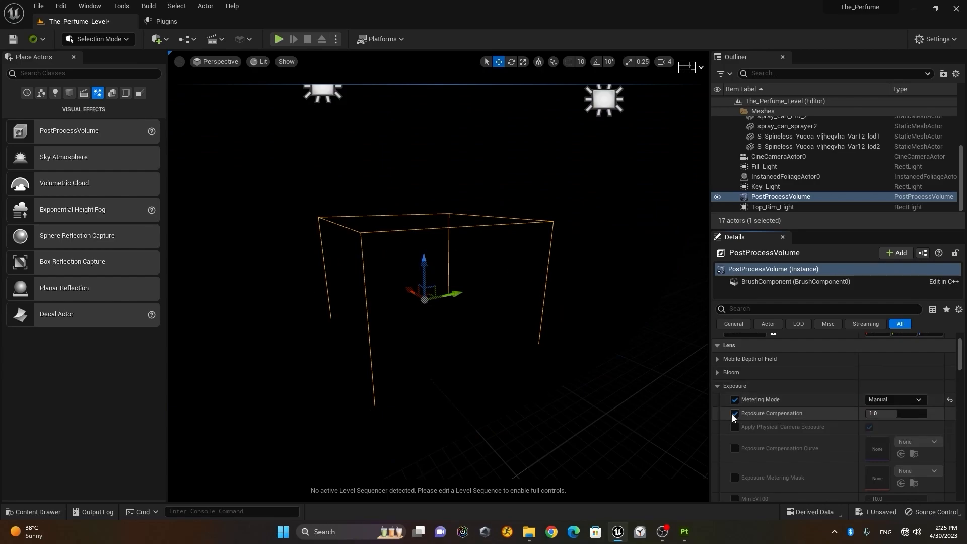
{"action": "left_click", "coordinate": [897, 413]}
{"action": "key", "text": "Return"}
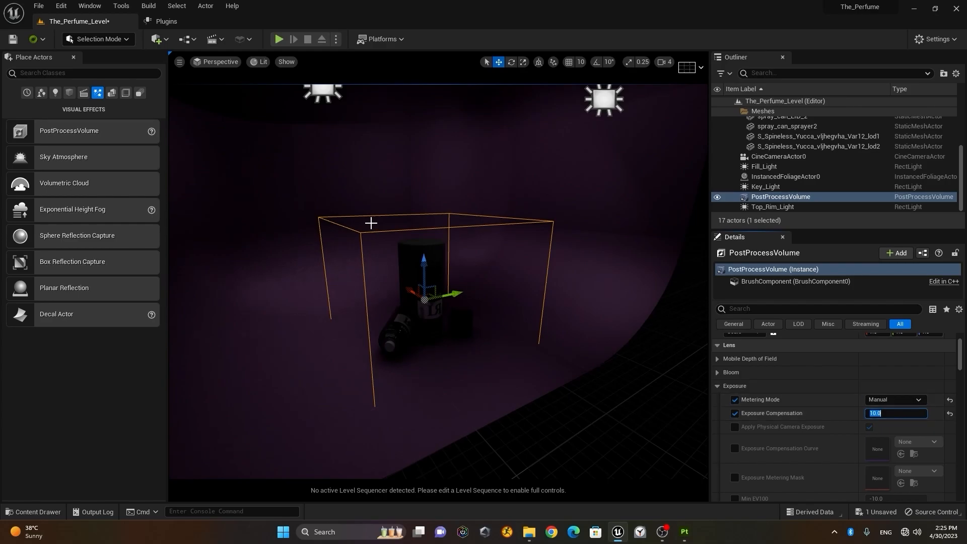
{"action": "scroll", "coordinate": [426, 251], "scroll_direction": "up", "scroll_amount": 5}
{"action": "left_click_drag", "start_coordinate": [422, 259], "coordinate": [393, 246]}
{"action": "key", "text": "ctrl+z"}
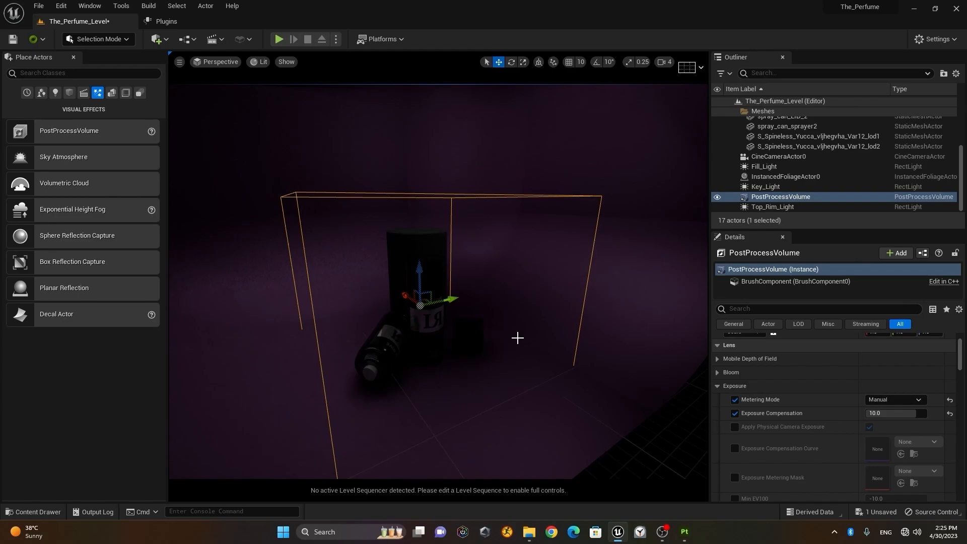
Set Key_Light's intensity to 8 cd.
{"action": "scroll", "coordinate": [595, 447], "scroll_direction": "down", "scroll_amount": 5}
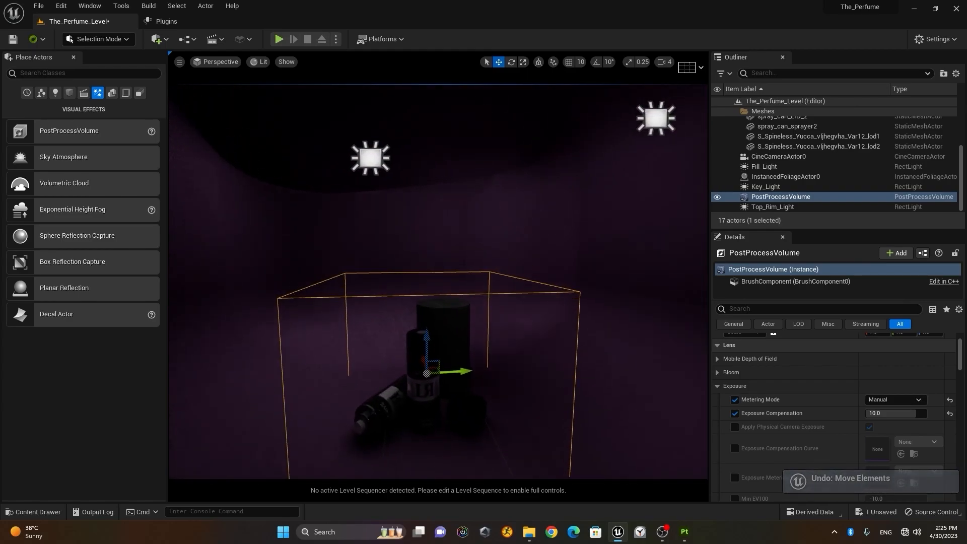
{"action": "scroll", "coordinate": [567, 379], "scroll_direction": "down", "scroll_amount": 8}
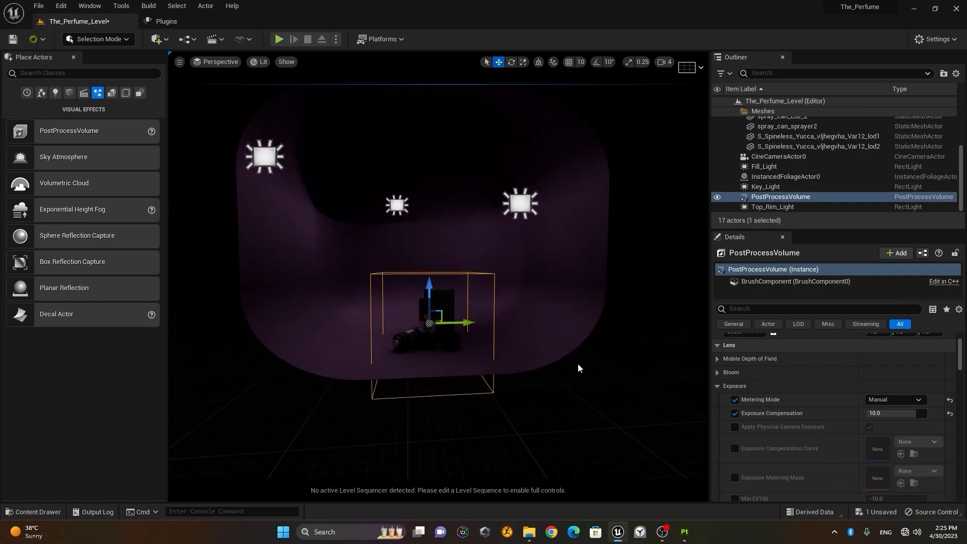
{"action": "middle_click_drag", "start_coordinate": [493, 365], "coordinate": [483, 358]}
{"action": "scroll", "coordinate": [457, 344], "scroll_direction": "up", "scroll_amount": 4}
{"action": "scroll", "coordinate": [456, 343], "scroll_direction": "down", "scroll_amount": 1}
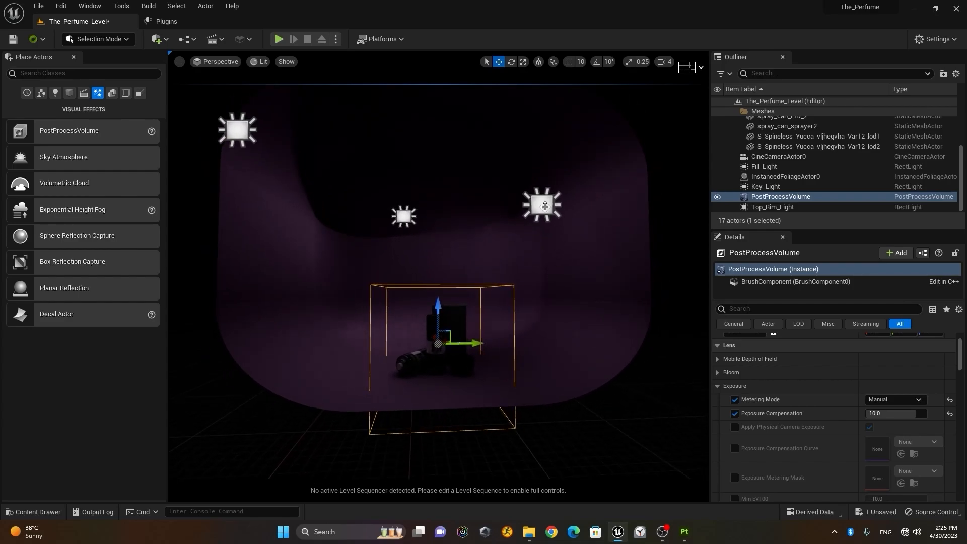
{"action": "left_click", "coordinate": [545, 206]}
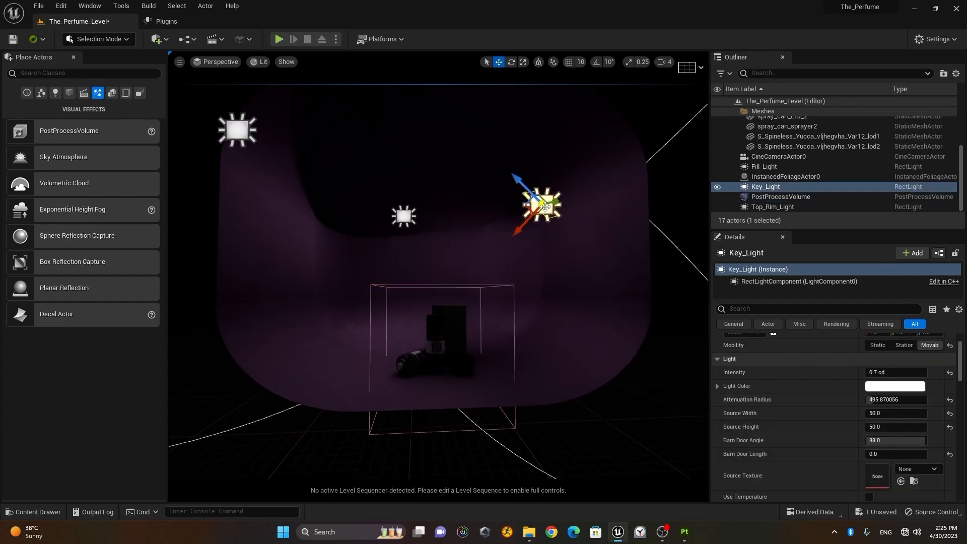
{"action": "left_click", "coordinate": [896, 372]}
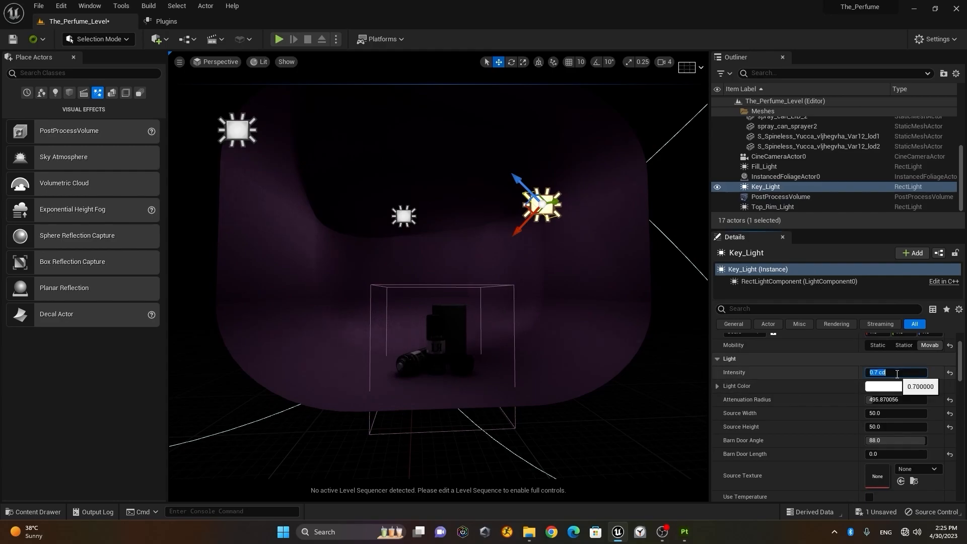
{"action": "type", "text": "8"}
{"action": "key", "text": "Return"}
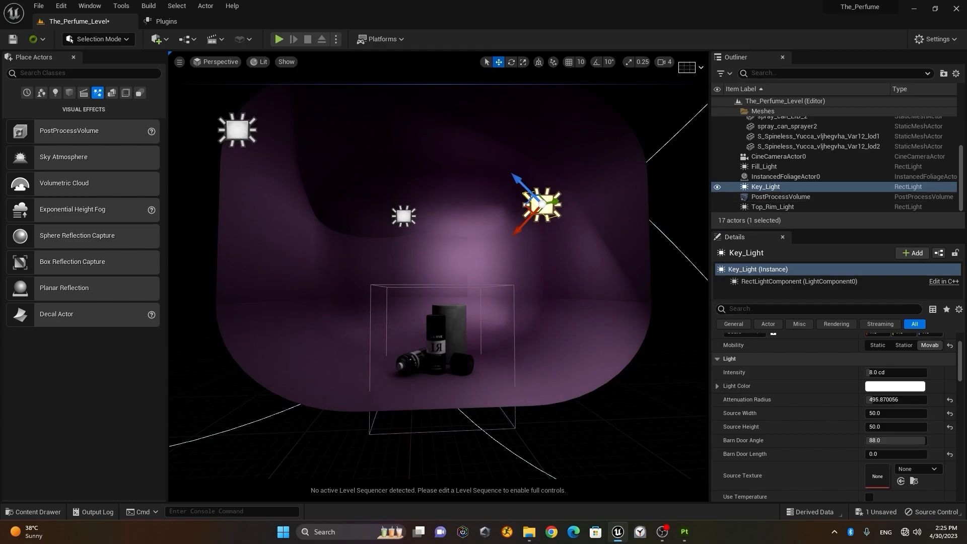
Set Fill_Light's intensity to 5 cd.
{"action": "left_click", "coordinate": [240, 132]}
{"action": "left_click", "coordinate": [900, 373]}
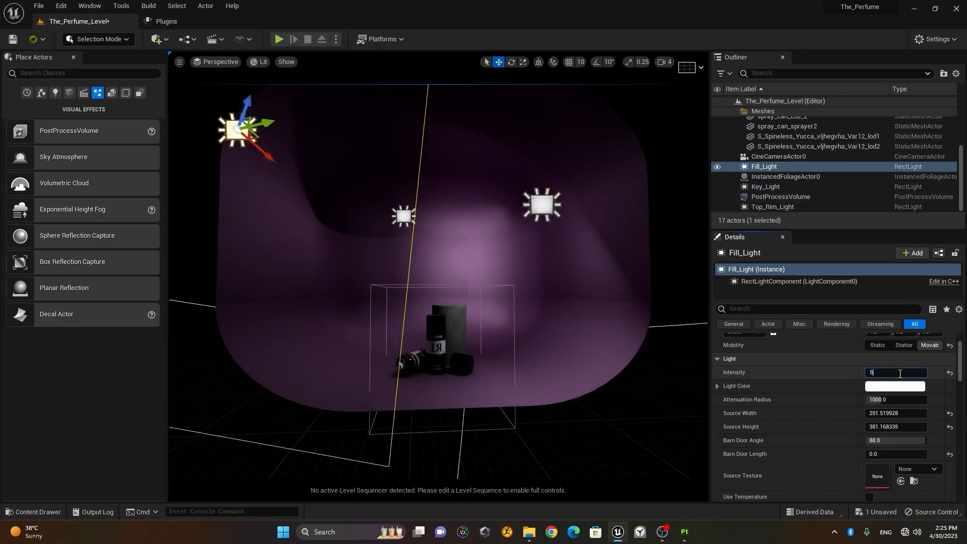
{"action": "type", "text": "5"}
{"action": "key", "text": "Return"}
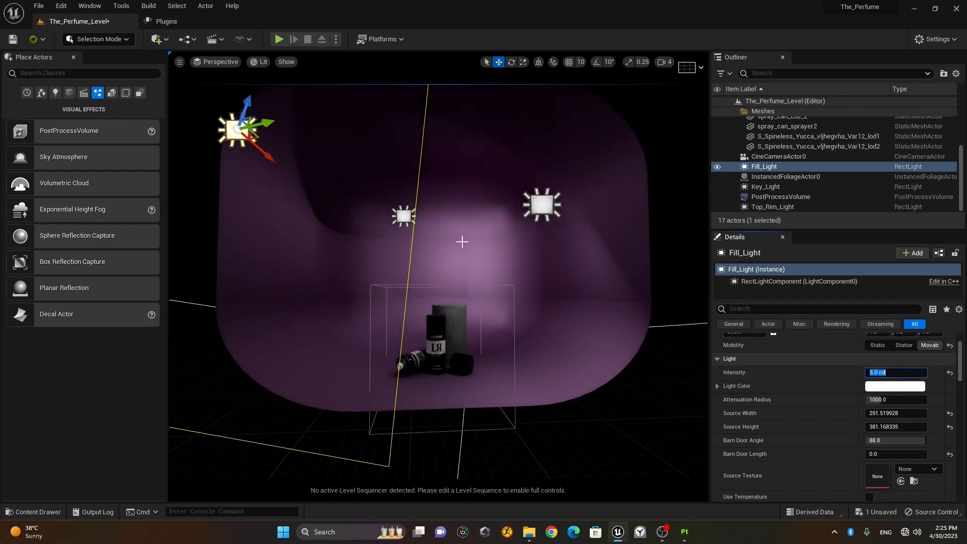
Set Top_Rim_Light's intensity to 20 cd.
{"action": "left_click", "coordinate": [404, 215]}
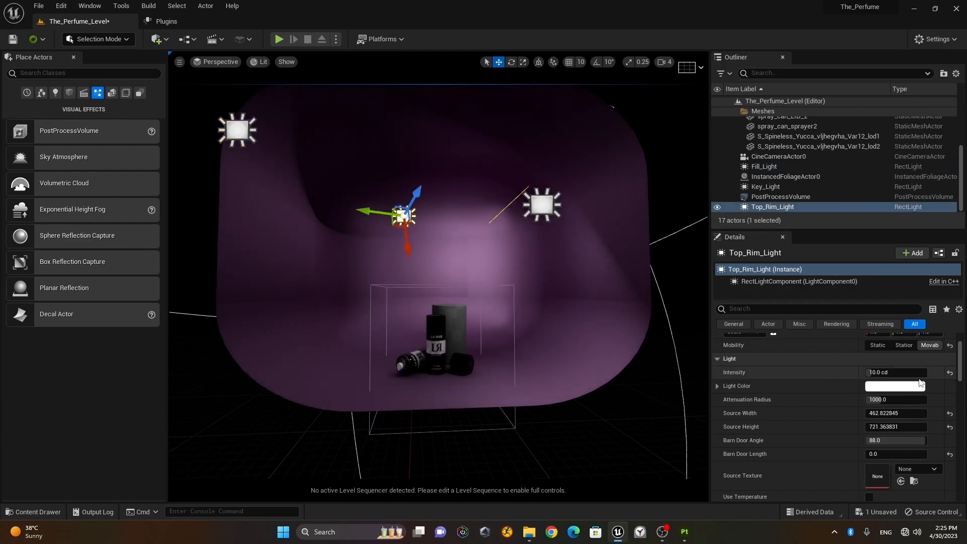
{"action": "left_click", "coordinate": [895, 372]}
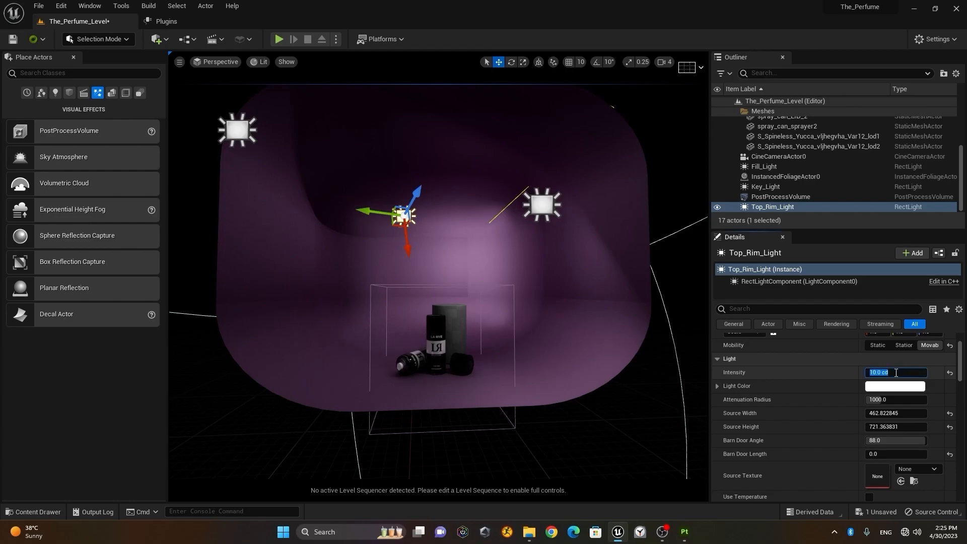
{"action": "type", "text": "20"}
{"action": "key", "text": "Return"}
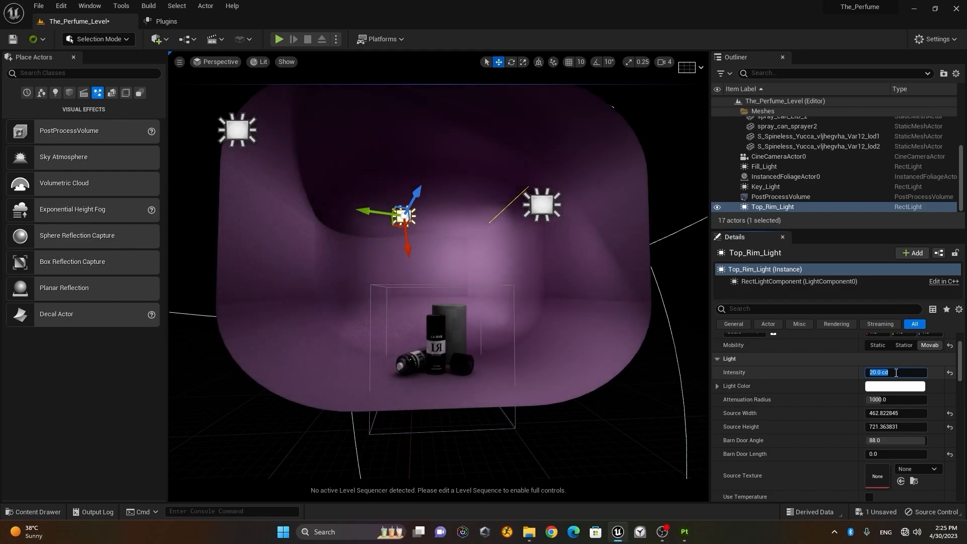
Try intensities of 15, 205 and 25 cd on Key_Light and settle on 20 cd.
{"action": "left_click", "coordinate": [539, 203]}
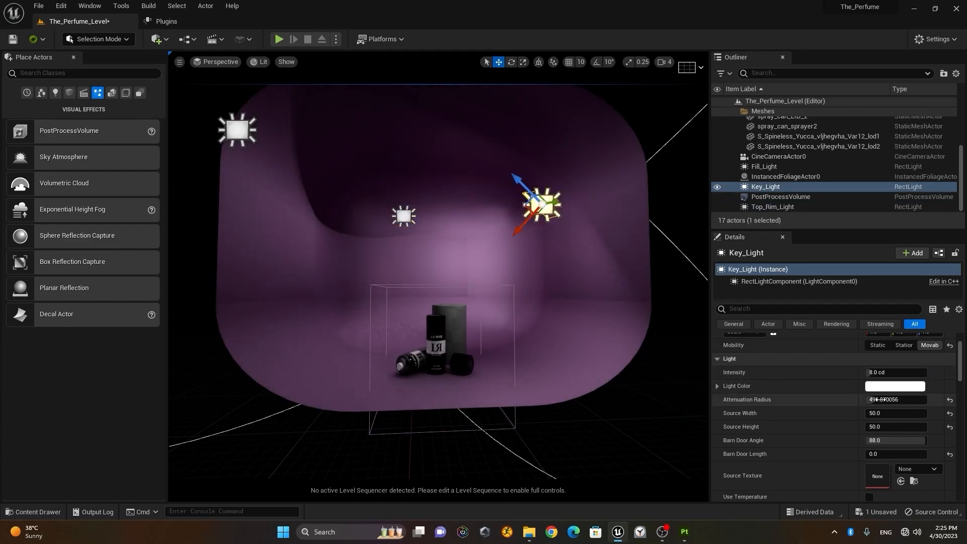
{"action": "left_click", "coordinate": [903, 372]}
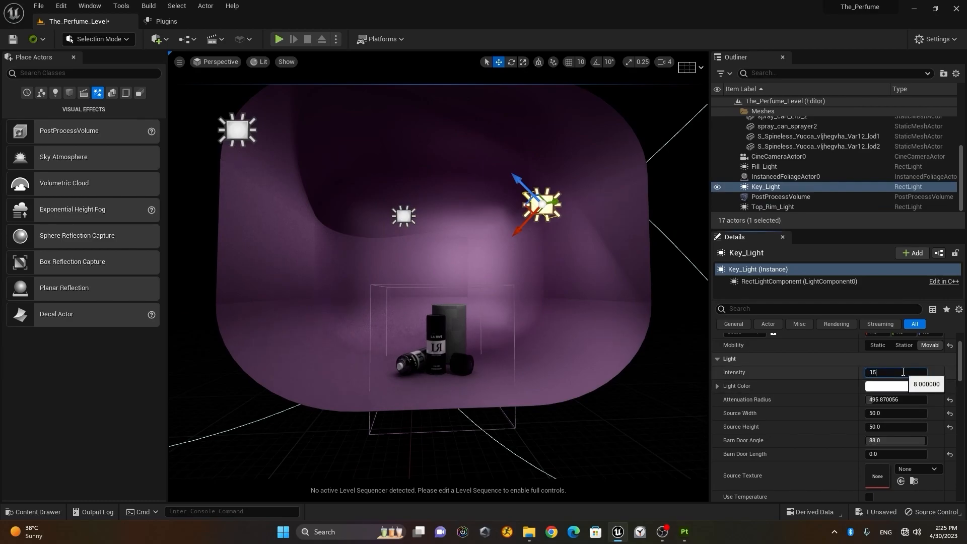
{"action": "key", "text": "Return"}
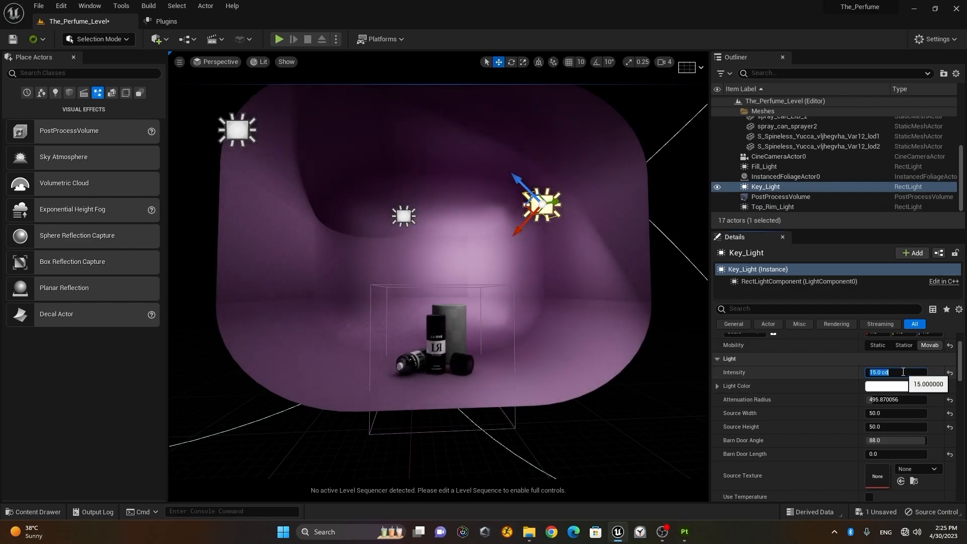
{"action": "type", "text": "205"}
{"action": "key", "text": "Return"}
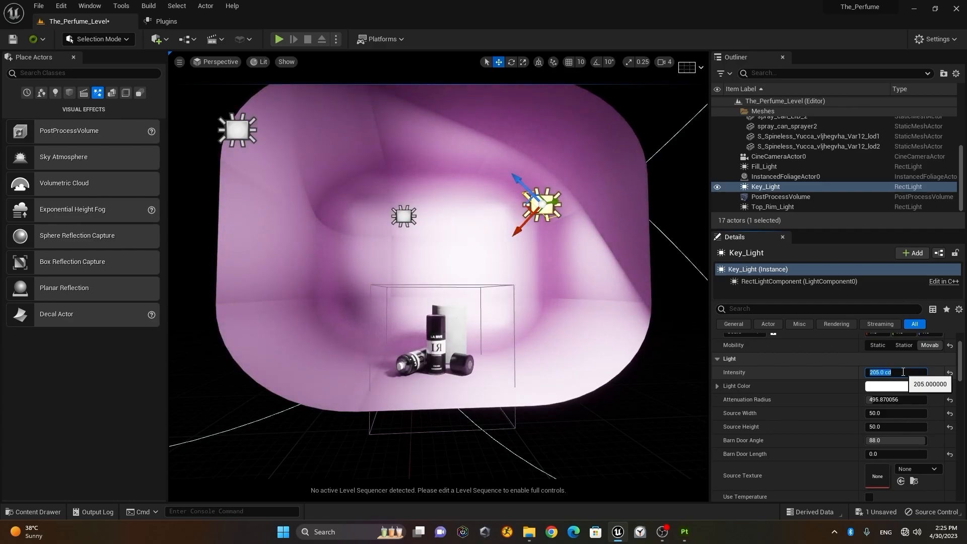
{"action": "key", "text": "Return"}
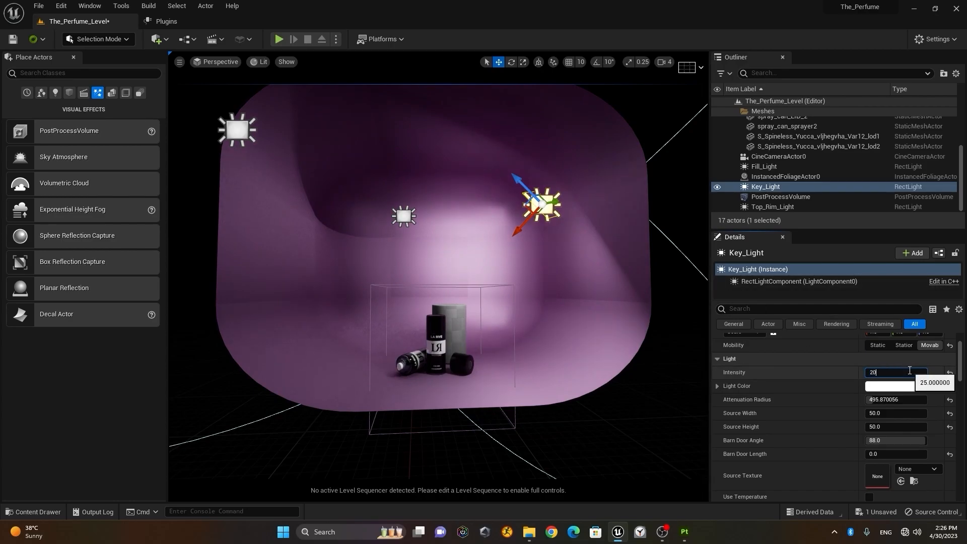
{"action": "key", "text": "Return"}
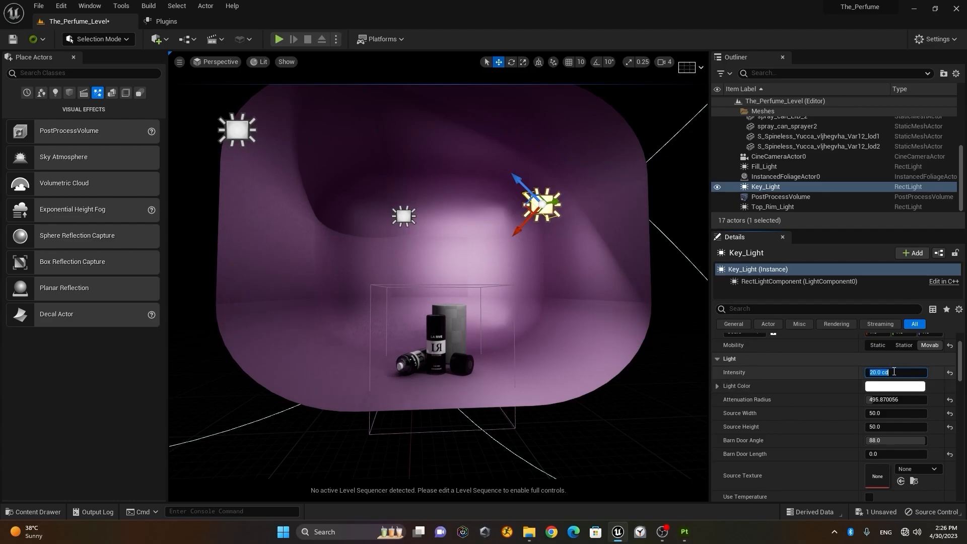
Set Fill_Light's intensity to 10 cd.
{"action": "left_click", "coordinate": [238, 135]}
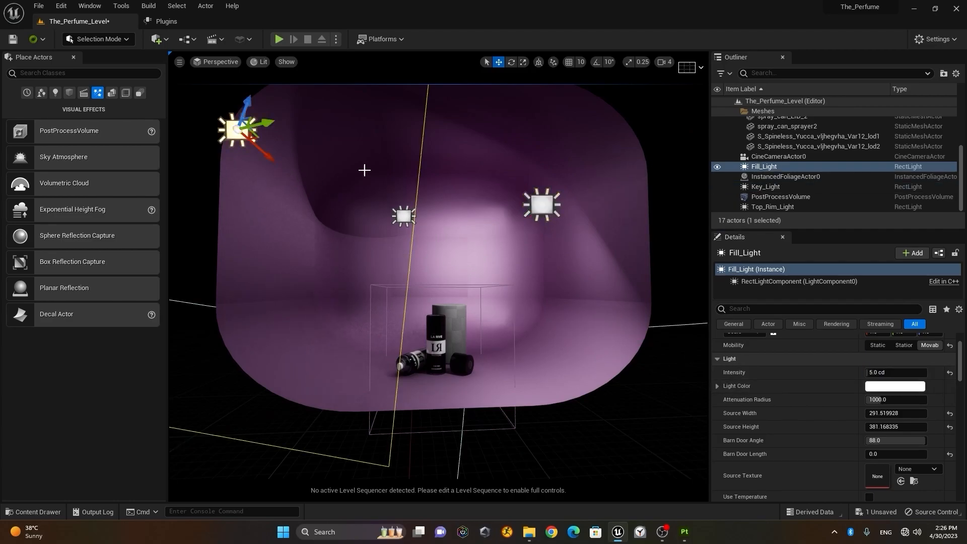
{"action": "left_click", "coordinate": [899, 371]}
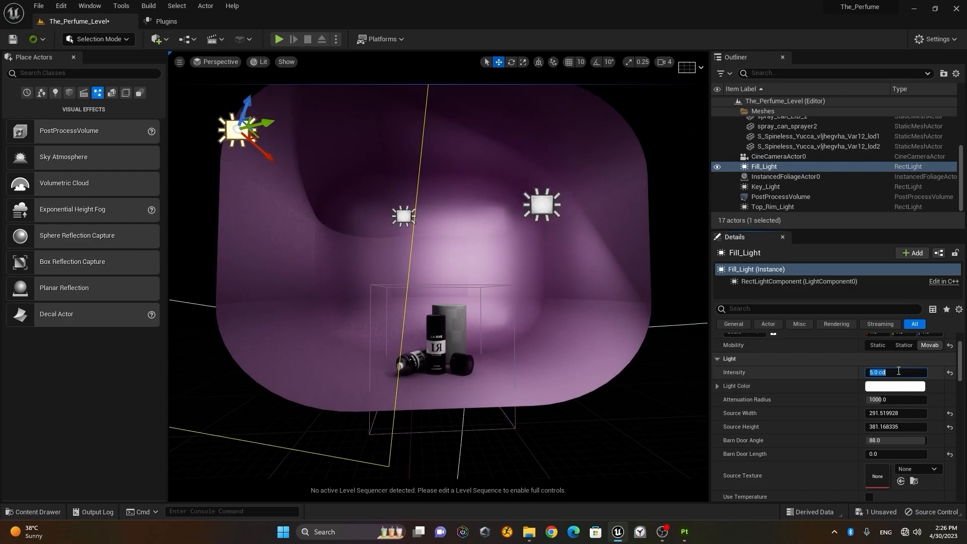
{"action": "type", "text": "10"}
{"action": "key", "text": "Return"}
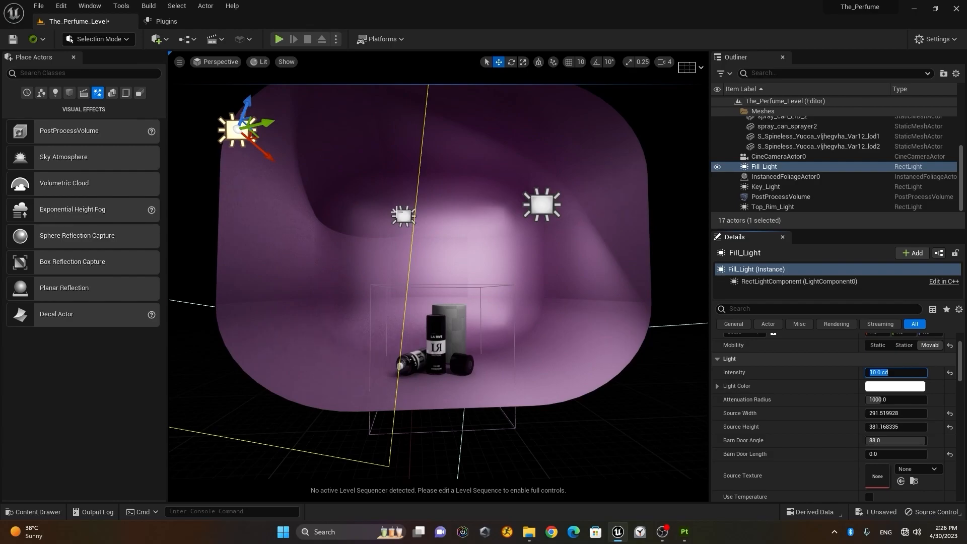
Set Top_Rim_Light's intensity to 30 cd.
{"action": "left_click", "coordinate": [401, 214]}
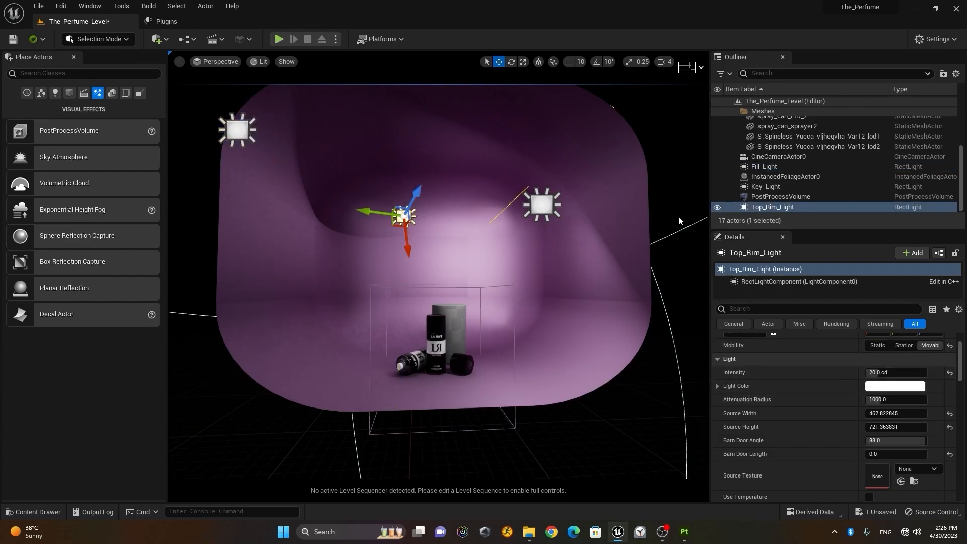
{"action": "left_click", "coordinate": [906, 372]}
{"action": "type", "text": "30"}
{"action": "key", "text": "Return"}
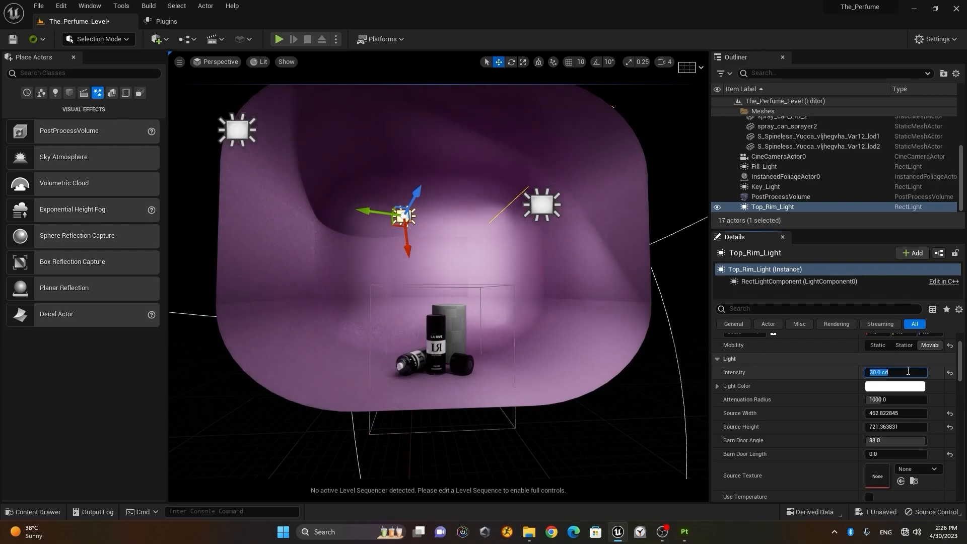
Select PostProcessVolume, collapse its Exposure settings and view the scene through CineCameraActor0.
{"action": "key", "text": "w"}
{"action": "right_click_drag", "start_coordinate": [580, 428], "coordinate": [591, 444]}
{"action": "key", "text": "w"}
{"action": "key", "text": "q"}
{"action": "left_click", "coordinate": [803, 196]}
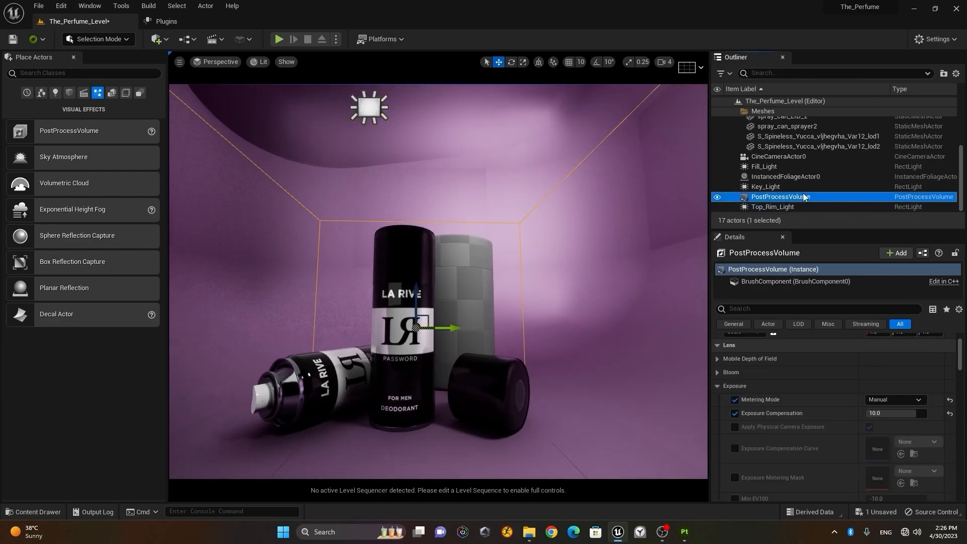
{"action": "left_click", "coordinate": [719, 386]}
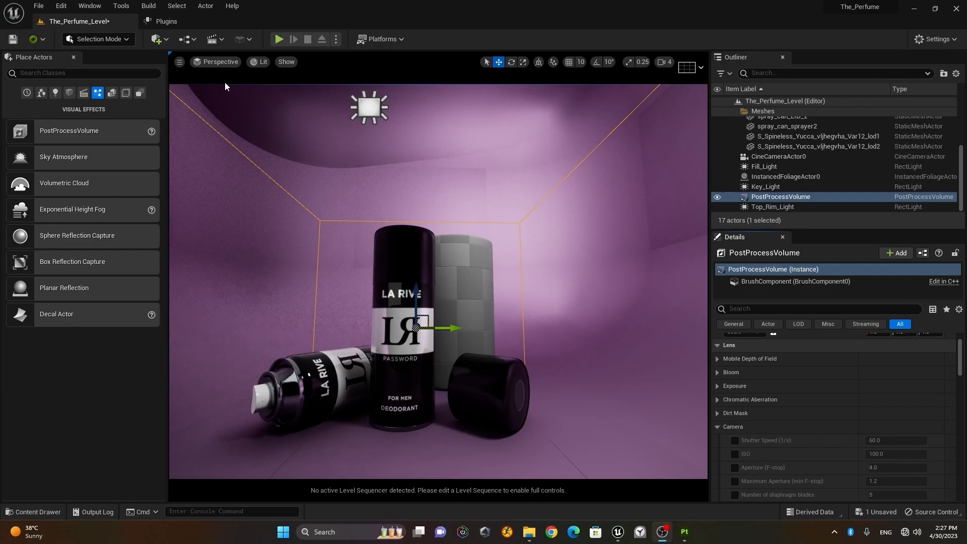
{"action": "left_click", "coordinate": [216, 62]}
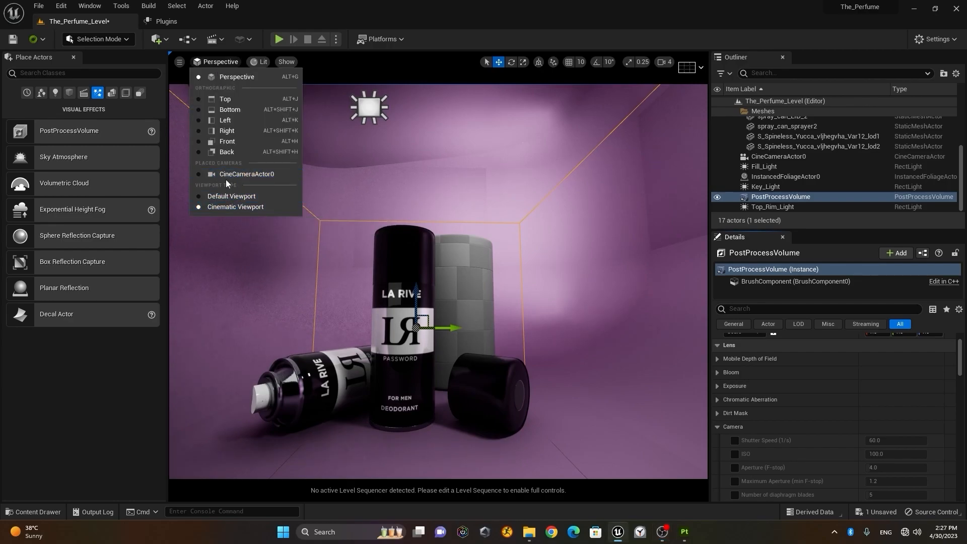
{"action": "left_click", "coordinate": [256, 175]}
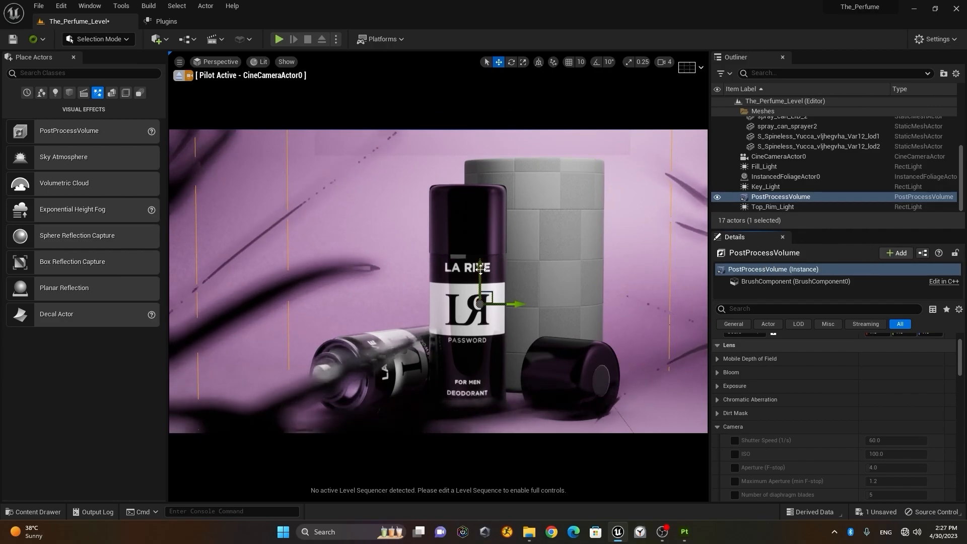
Turn on Game View for the viewport to hide the editor gizmos and volume outlines.
{"action": "left_click", "coordinate": [215, 62]}
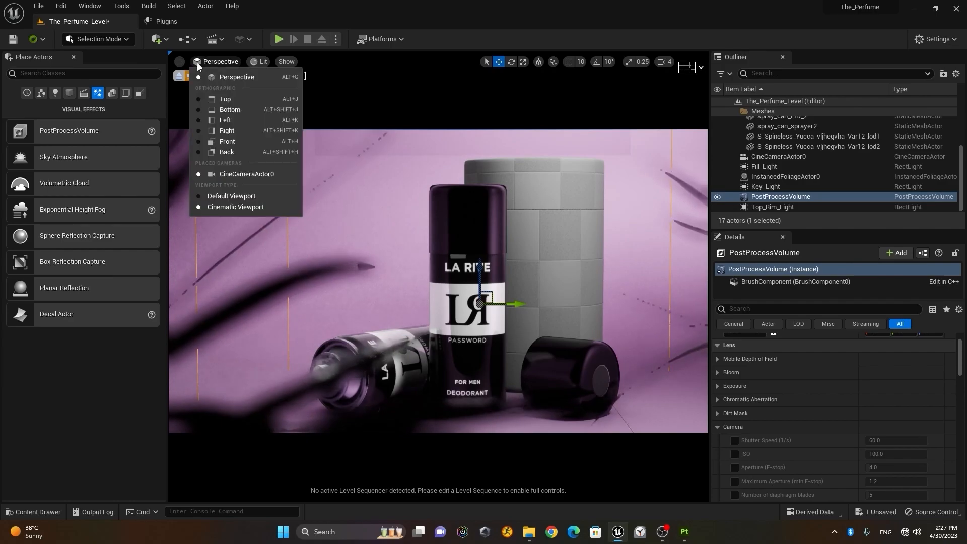
{"action": "left_click", "coordinate": [180, 62]}
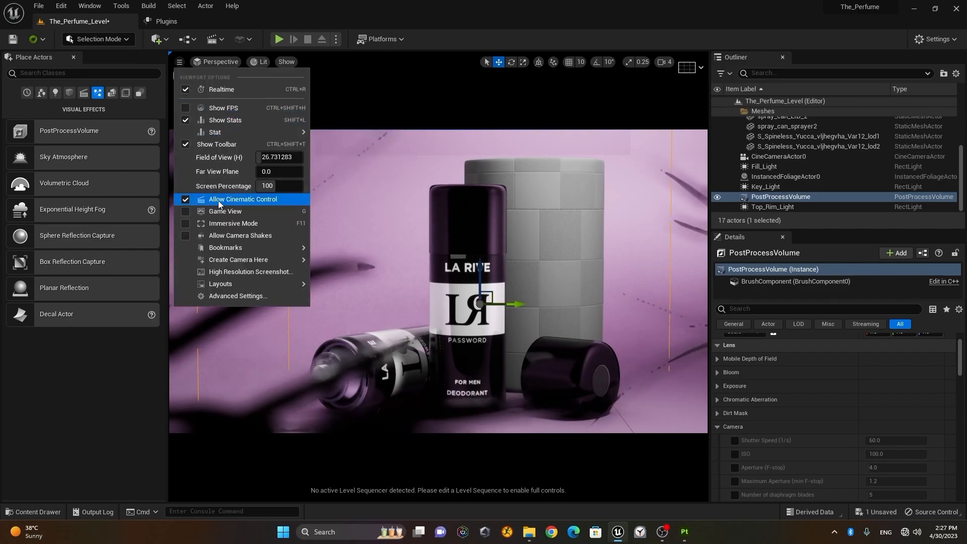
{"action": "left_click", "coordinate": [186, 211]}
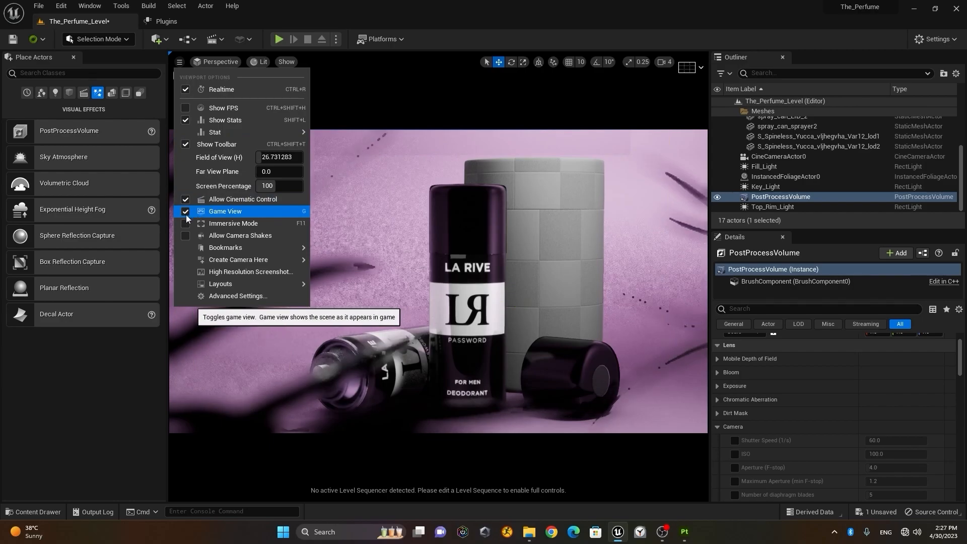
{"action": "left_click", "coordinate": [452, 18]}
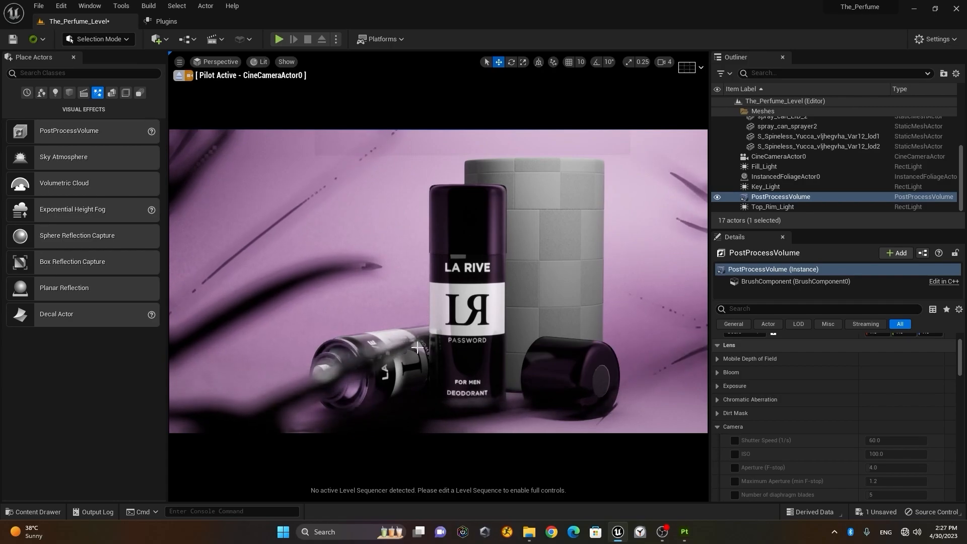
Enlarge the Details area to make more room for the PostProcessVolume's properties.
{"action": "left_click", "coordinate": [785, 196]}
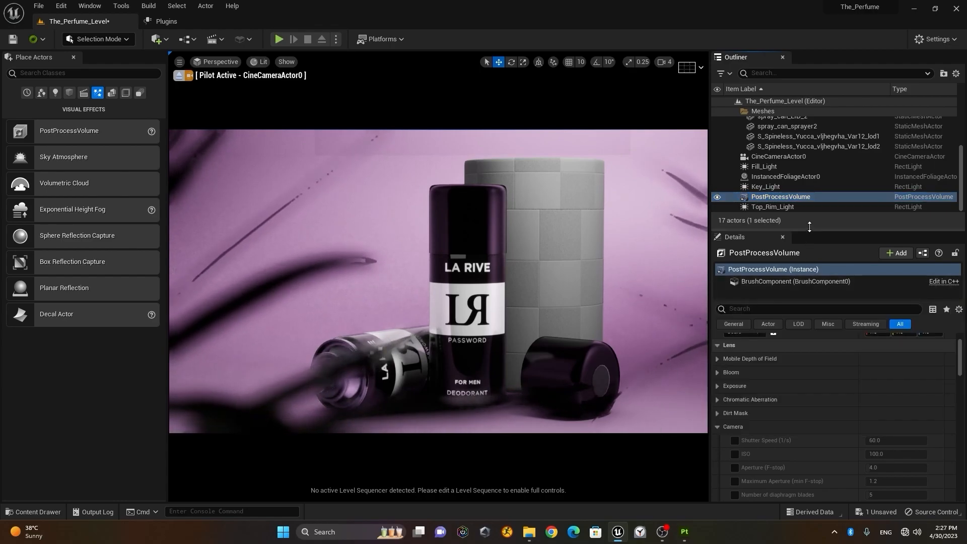
{"action": "left_click_drag", "start_coordinate": [809, 228], "coordinate": [810, 152]}
{"action": "scroll", "coordinate": [834, 322], "scroll_direction": "up", "scroll_amount": 2}
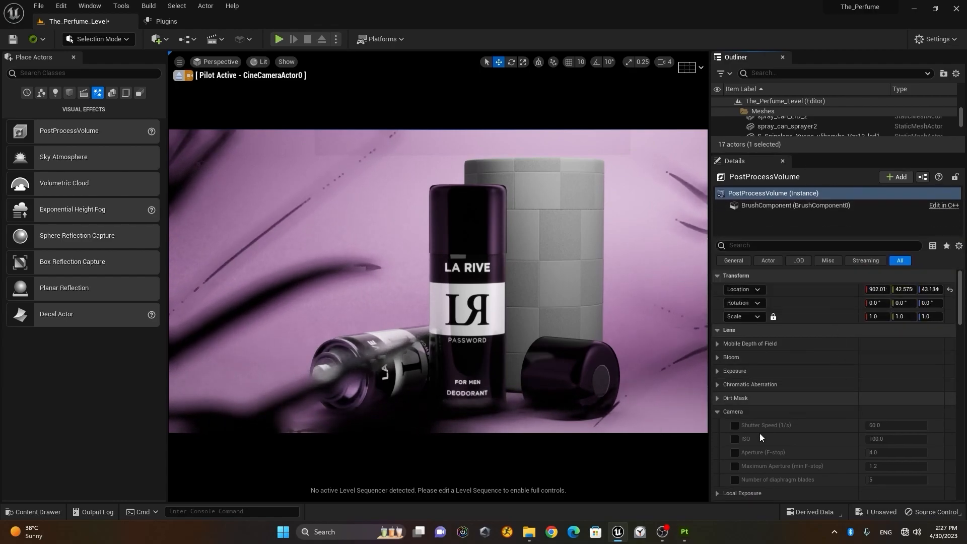
Collapse the PostProcessVolume's property categories from Lens down to Cooking, and reopen only Lens.
{"action": "left_click", "coordinate": [716, 412]}
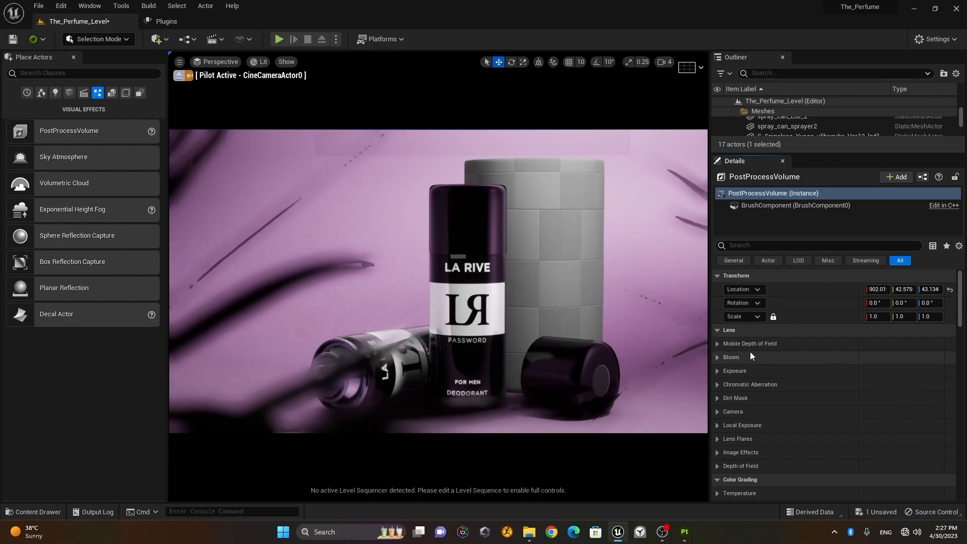
{"action": "left_click", "coordinate": [720, 330]}
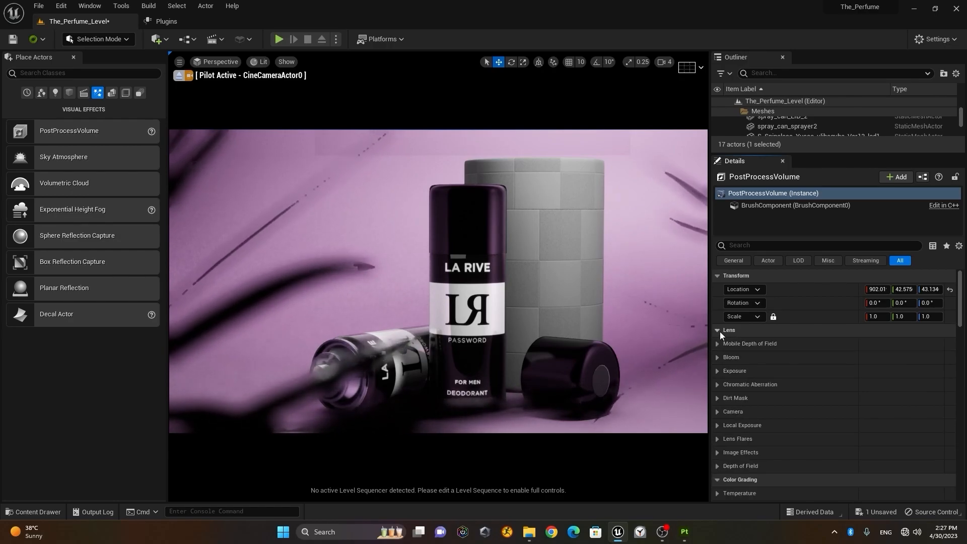
{"action": "left_click", "coordinate": [719, 331]}
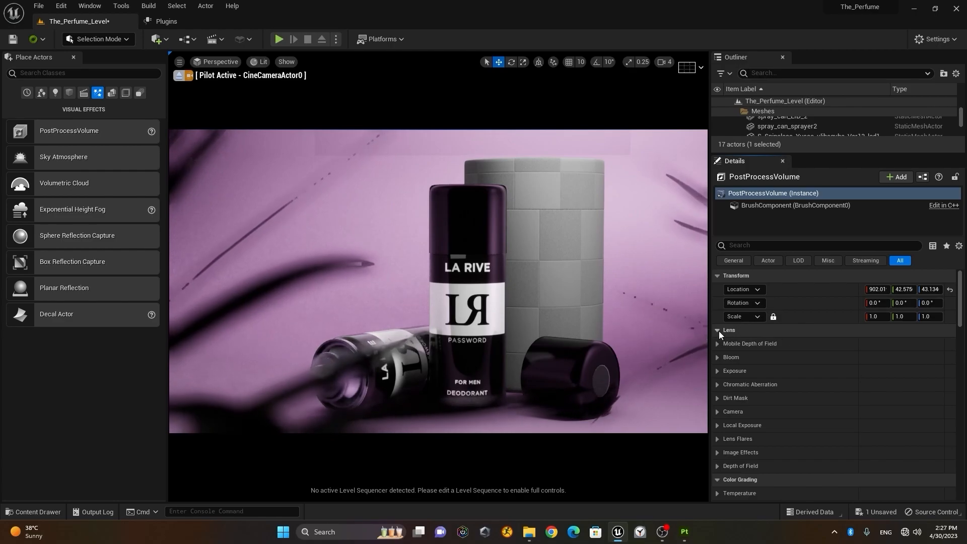
{"action": "left_click", "coordinate": [718, 330]}
{"action": "left_click", "coordinate": [716, 357]}
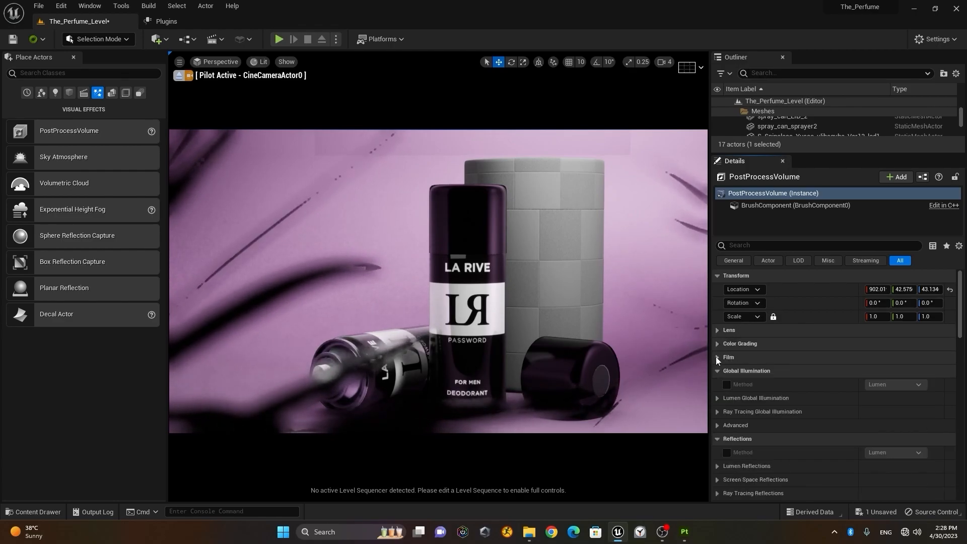
{"action": "left_click", "coordinate": [714, 370]}
{"action": "left_click", "coordinate": [716, 385]}
{"action": "left_click", "coordinate": [715, 399]}
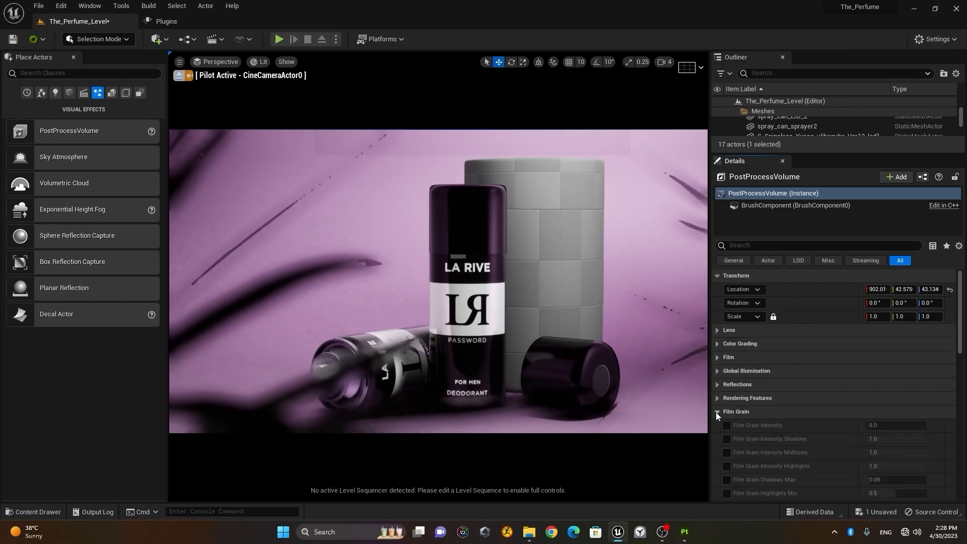
{"action": "left_click", "coordinate": [715, 412]}
{"action": "left_click", "coordinate": [717, 425]}
{"action": "left_click", "coordinate": [715, 439]}
{"action": "left_click", "coordinate": [715, 452]}
{"action": "scroll", "coordinate": [716, 452], "scroll_direction": "down", "scroll_amount": 3}
{"action": "left_click", "coordinate": [718, 414]}
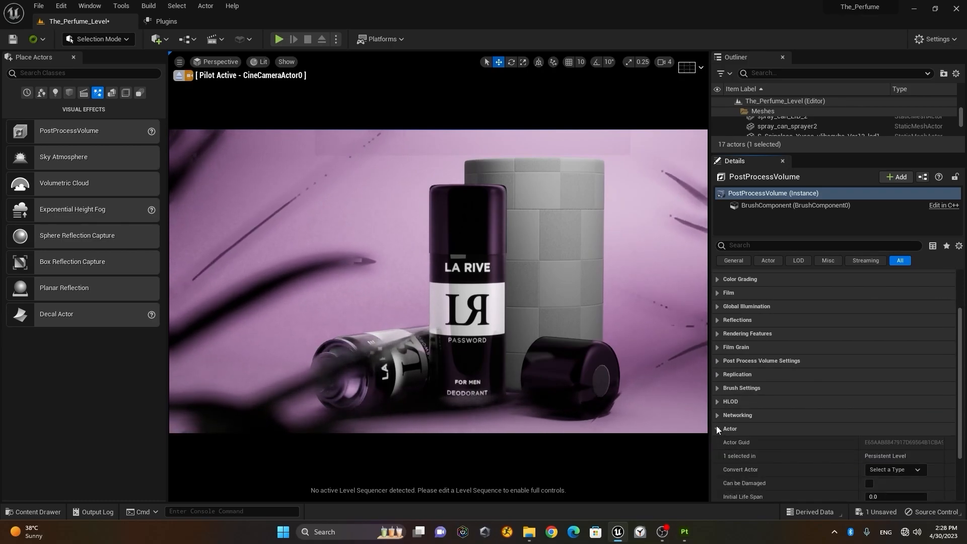
{"action": "left_click", "coordinate": [716, 427]}
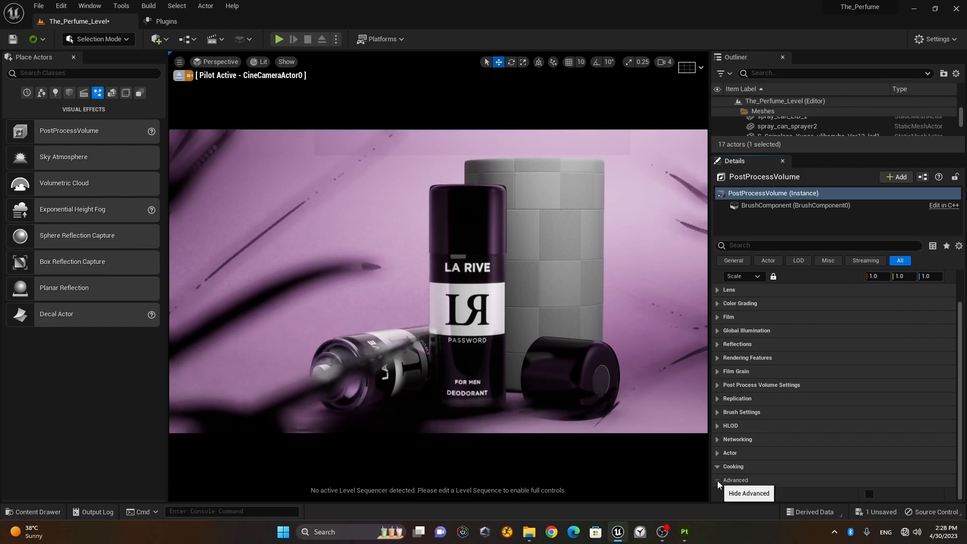
{"action": "left_click", "coordinate": [716, 466]}
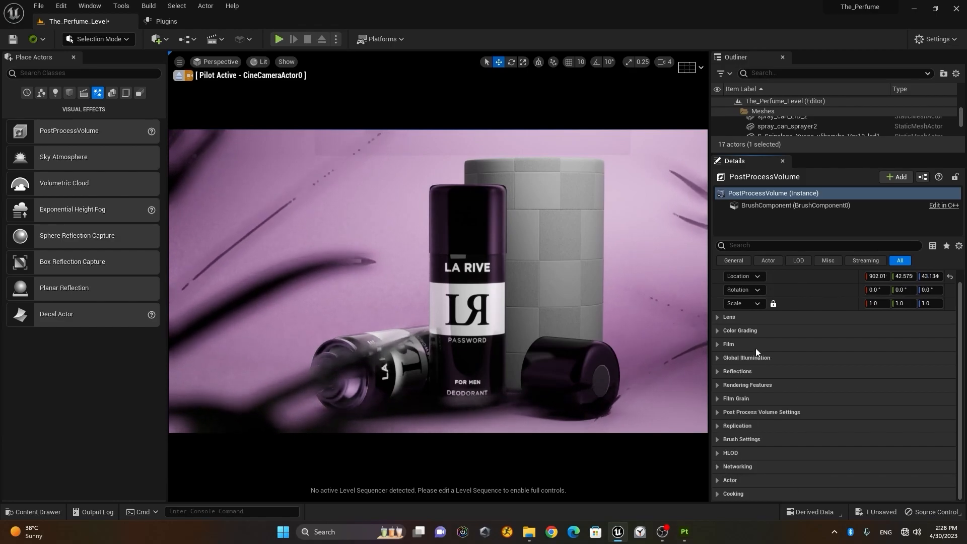
{"action": "left_click", "coordinate": [725, 316]}
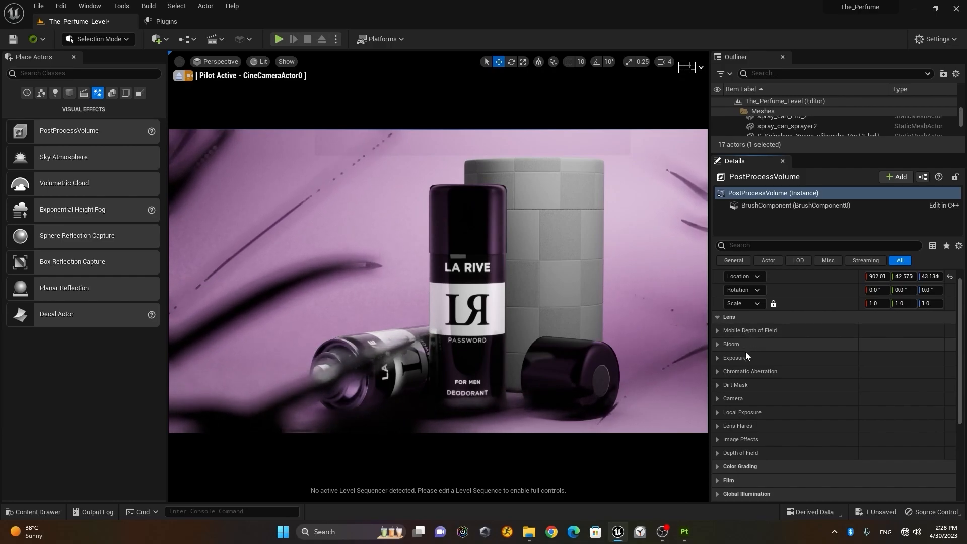
Try the High Quality Gaussian DoF on Mobile, Focal Region and Near Transition Region overrides under Mobile Depth of Field, then disable them again.
{"action": "left_click", "coordinate": [717, 331]}
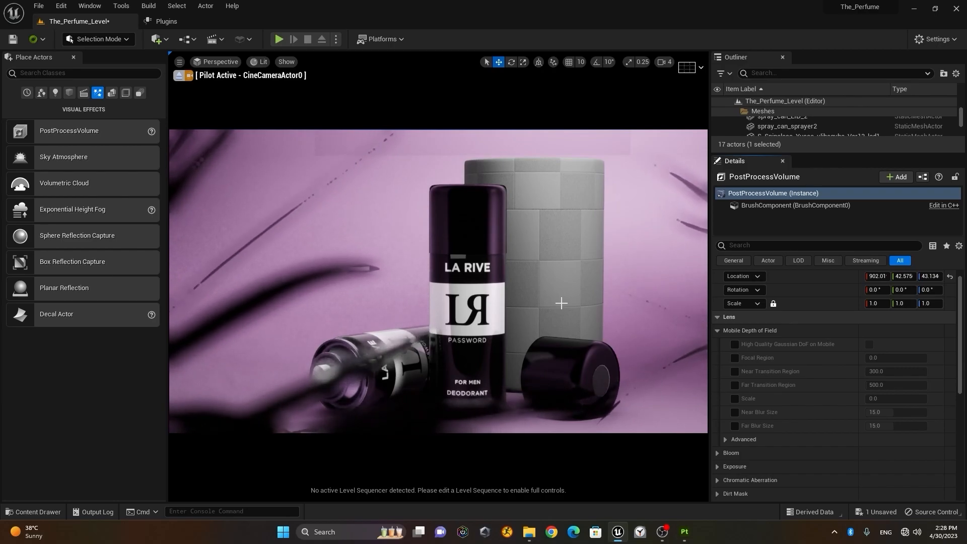
{"action": "left_click", "coordinate": [731, 347]}
{"action": "left_click", "coordinate": [732, 356]}
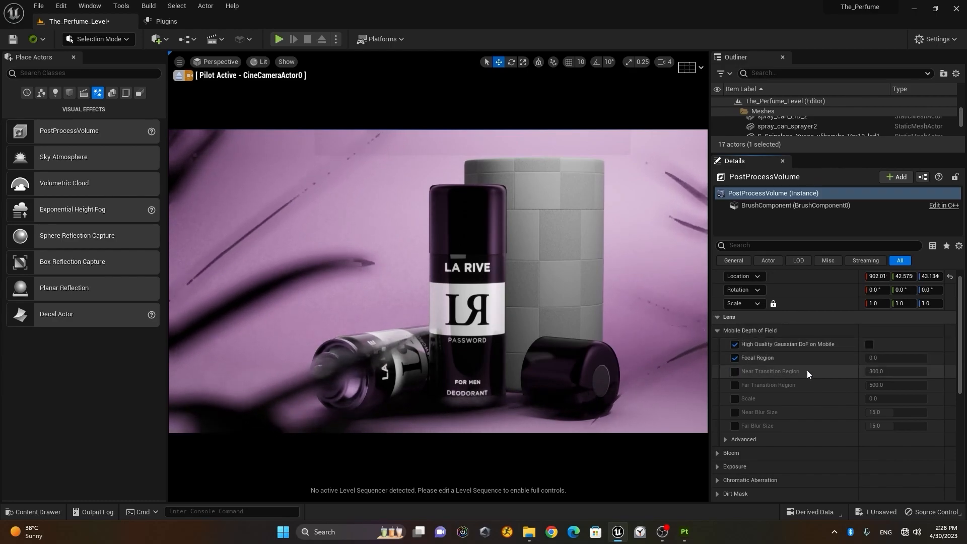
{"action": "left_click", "coordinate": [735, 372]}
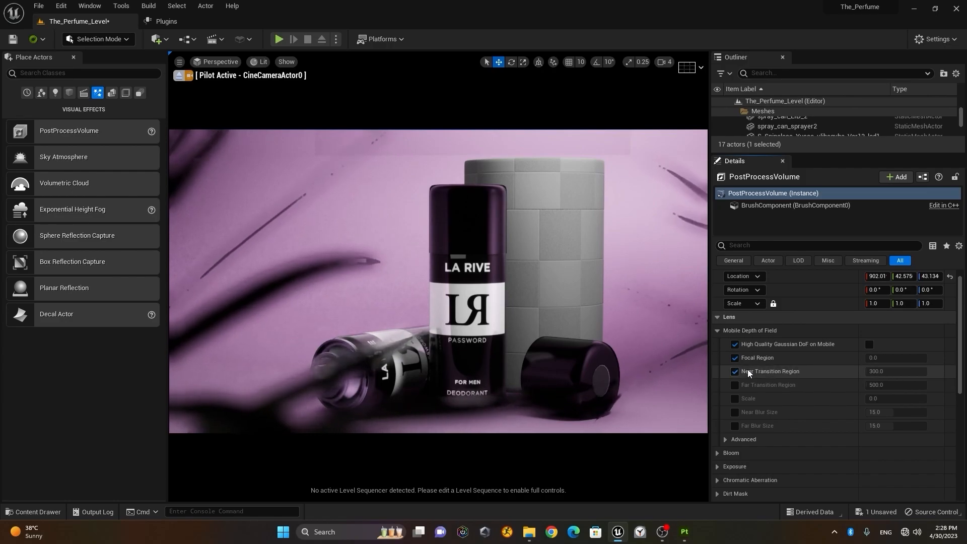
{"action": "left_click", "coordinate": [868, 345]}
{"action": "left_click", "coordinate": [734, 371]}
{"action": "left_click", "coordinate": [735, 344]}
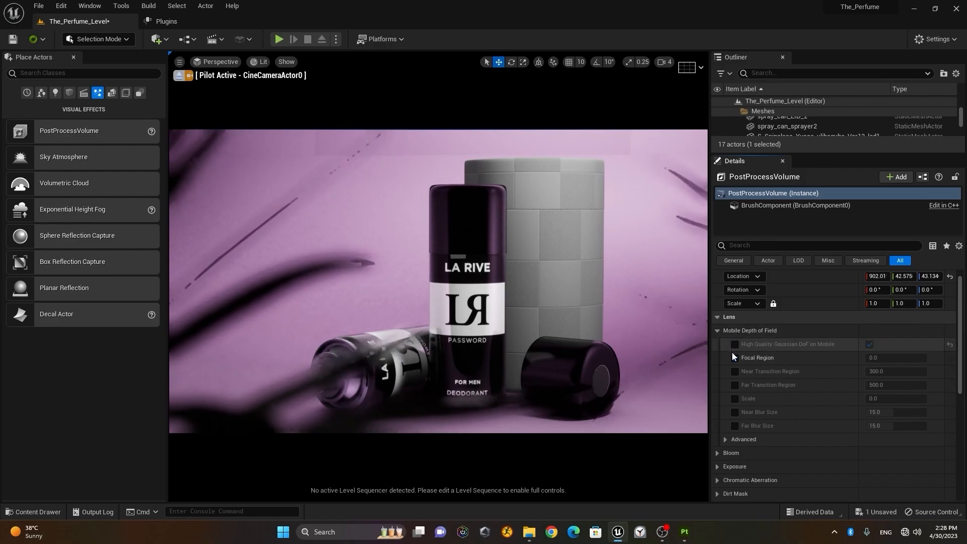
{"action": "left_click", "coordinate": [734, 357]}
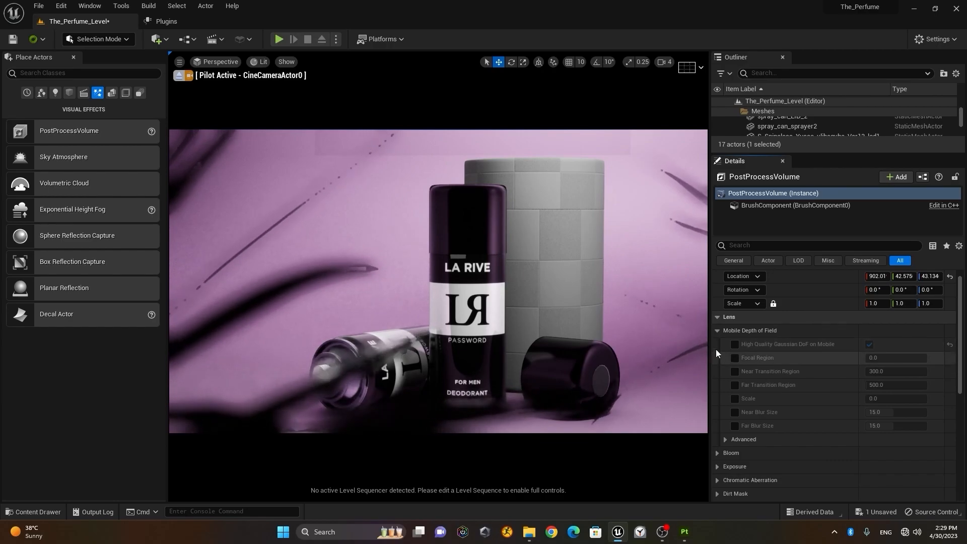
{"action": "left_click", "coordinate": [716, 331]}
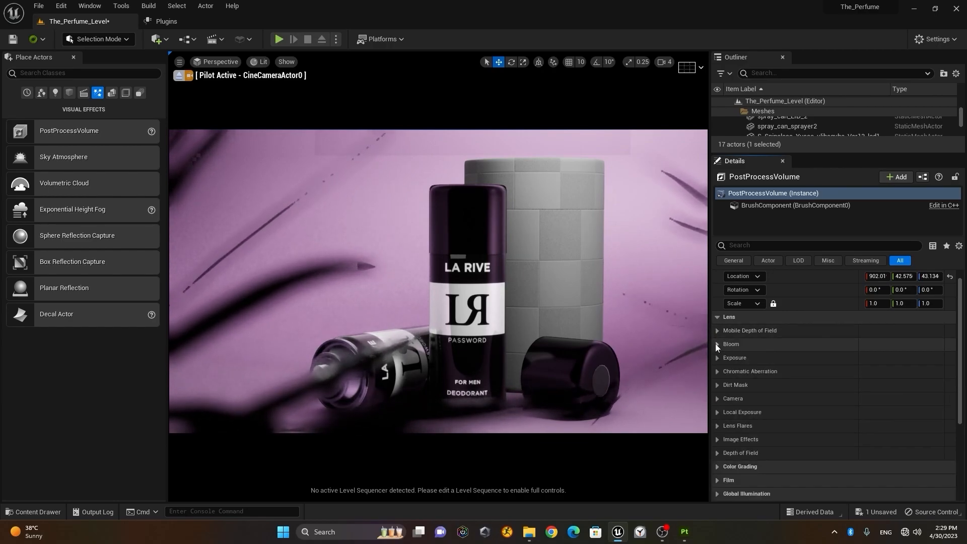
Enable the PostProcessVolume's Bloom Method and Intensity overrides and set the bloom intensity to 8.0.
{"action": "left_click", "coordinate": [717, 344]}
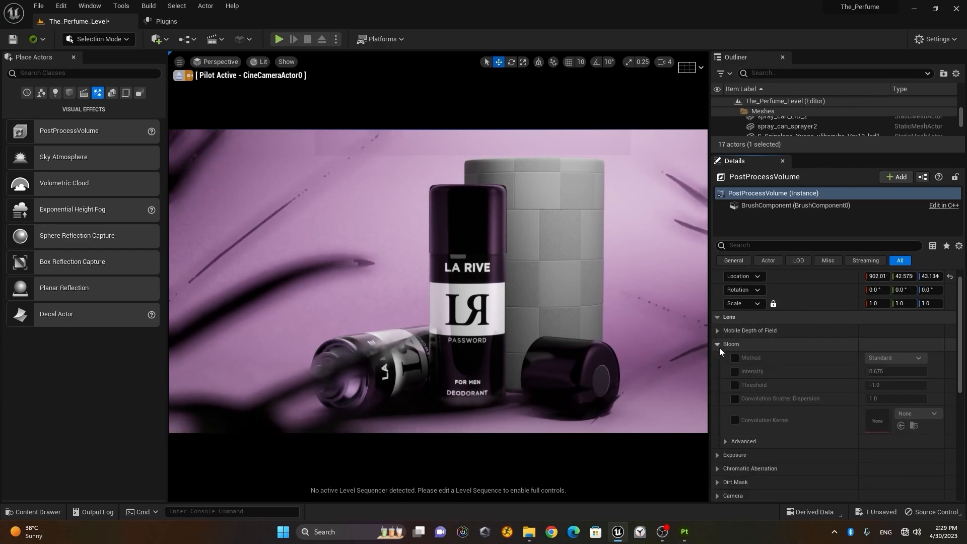
{"action": "left_click", "coordinate": [736, 358]}
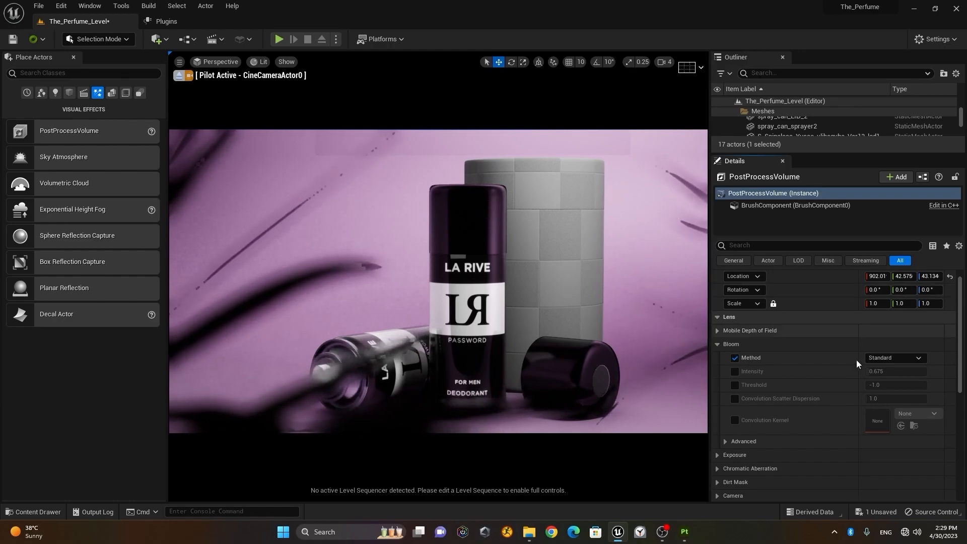
{"action": "left_click", "coordinate": [735, 371]}
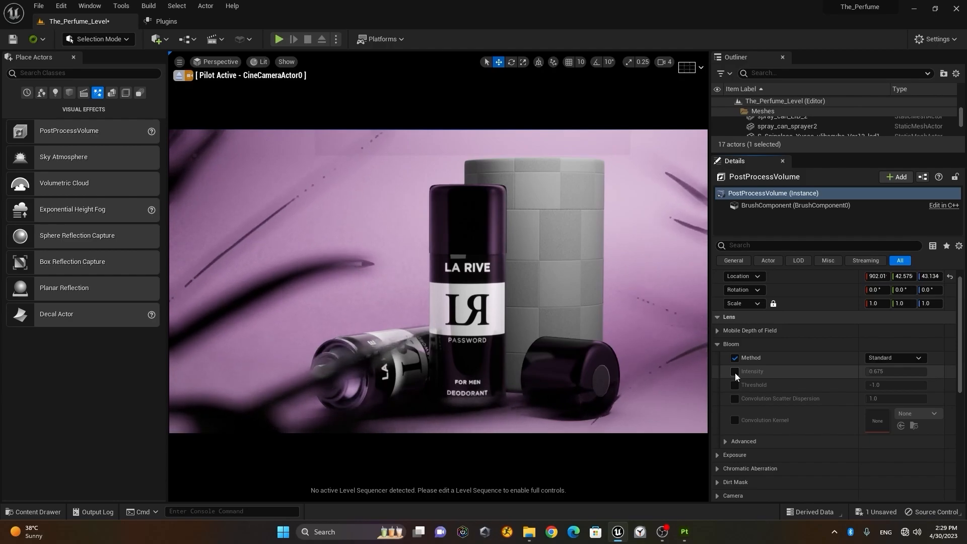
{"action": "left_click_drag", "start_coordinate": [896, 371], "coordinate": [927, 371]}
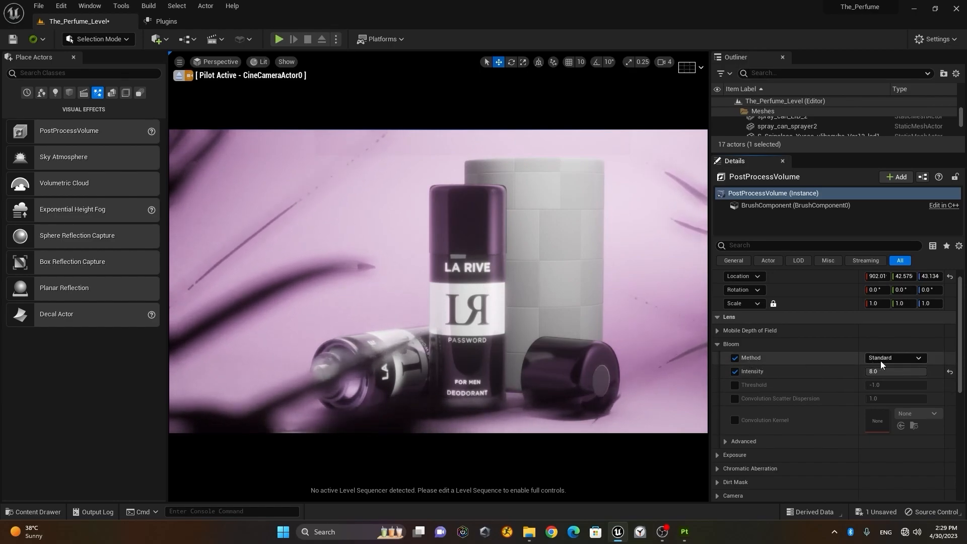
Switch the PostProcessVolume's bloom method to Convolution, try an intensity of 50, and settle on 10.0.
{"action": "left_click", "coordinate": [907, 361]}
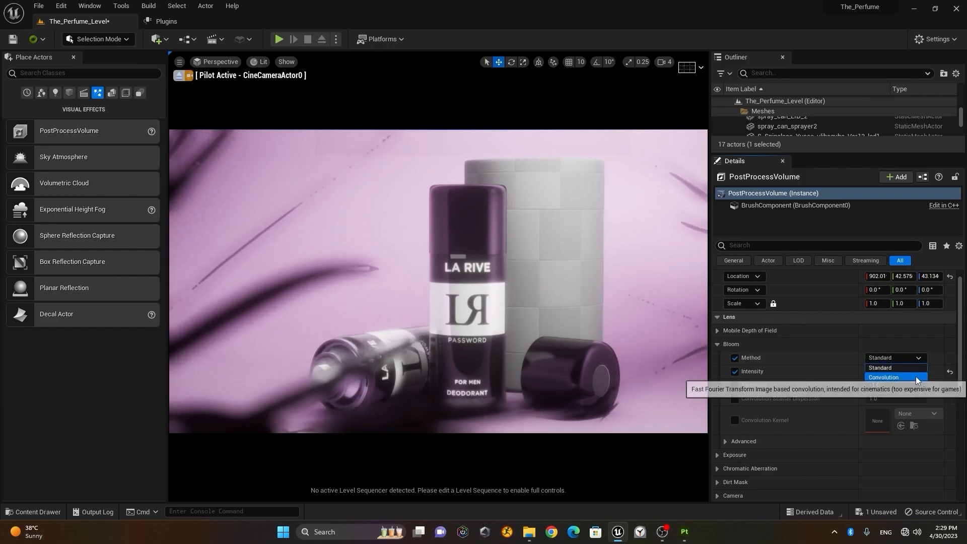
{"action": "left_click", "coordinate": [915, 377]}
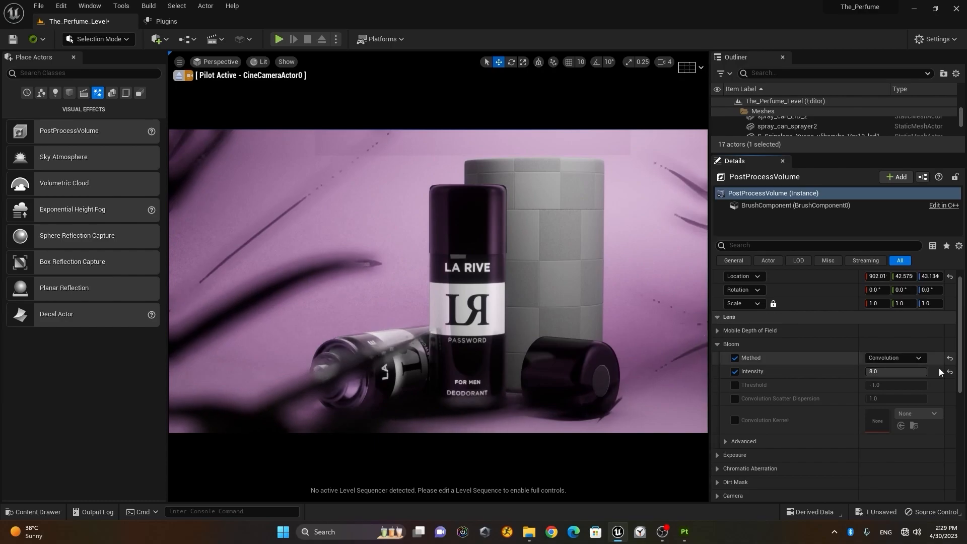
{"action": "left_click", "coordinate": [903, 372]}
{"action": "type", "text": "50"}
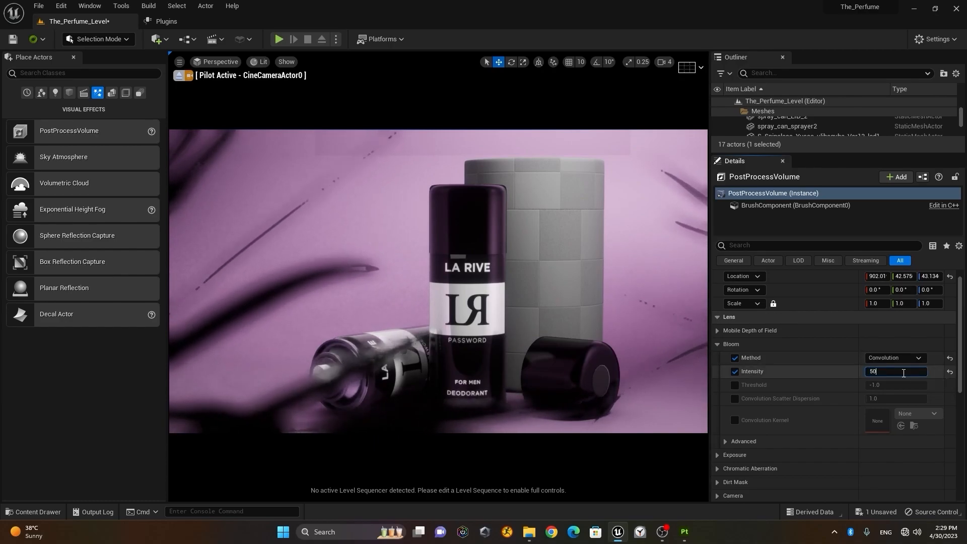
{"action": "key", "text": "Return"}
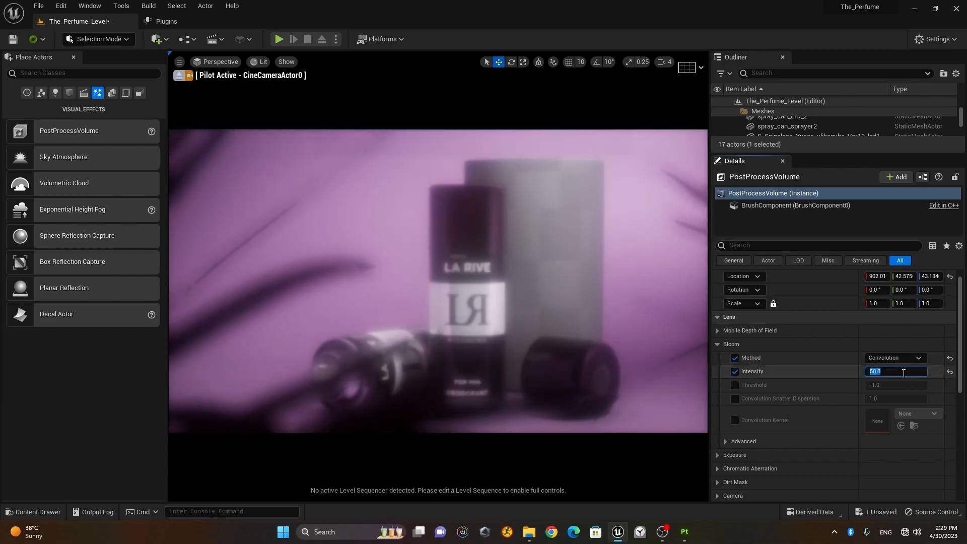
{"action": "key", "text": "Return"}
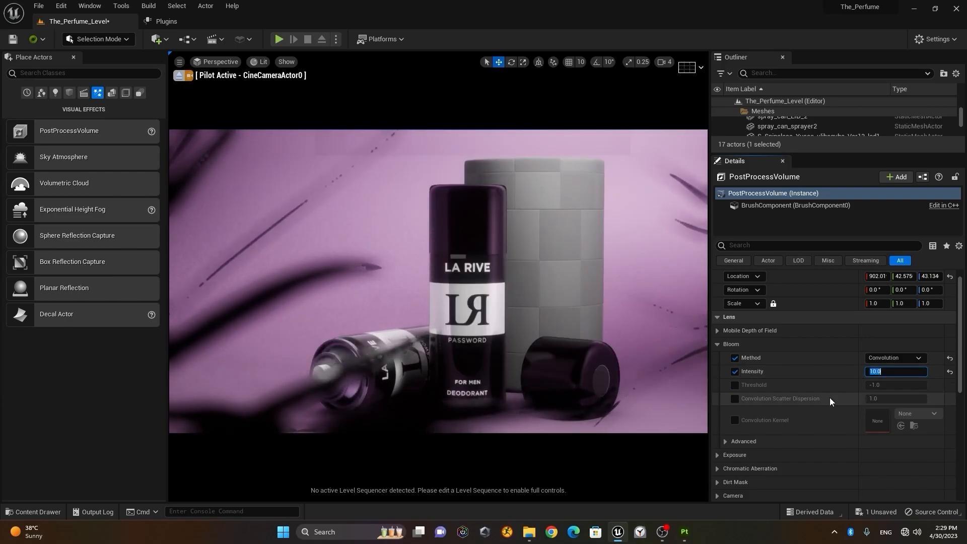
Try the bloom Threshold override and a Convolution Scatter Dispersion of 25, and disable both overrides again.
{"action": "left_click", "coordinate": [735, 386]}
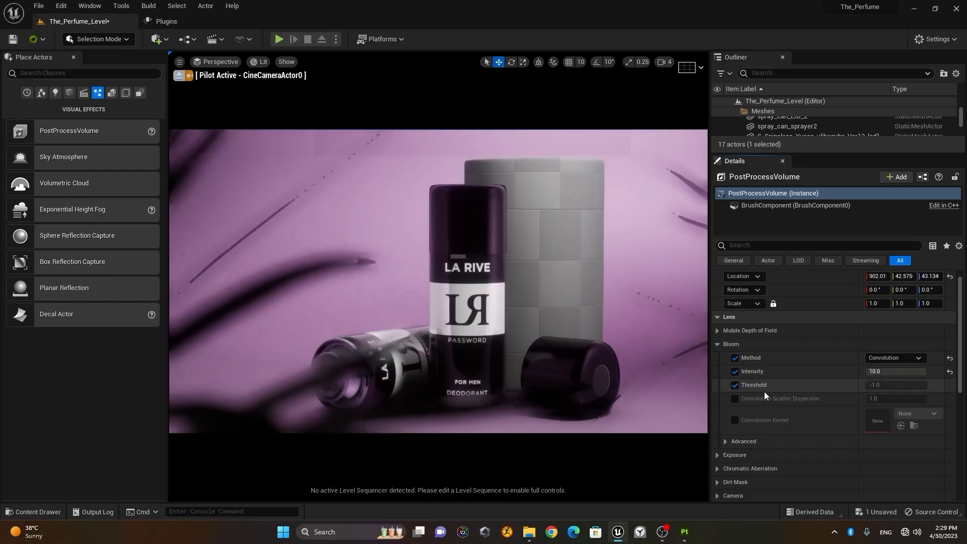
{"action": "left_click", "coordinate": [736, 386]}
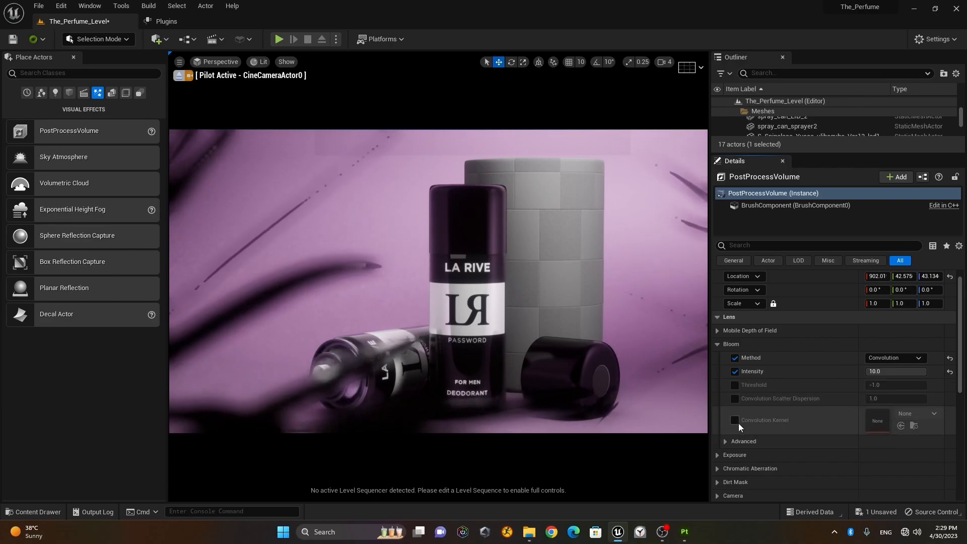
{"action": "left_click", "coordinate": [734, 398]}
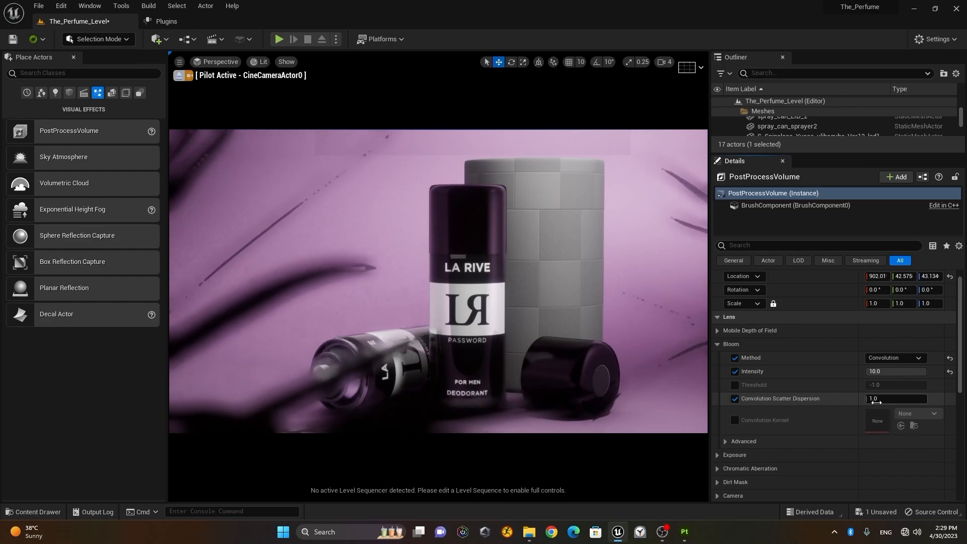
{"action": "left_click", "coordinate": [894, 401]}
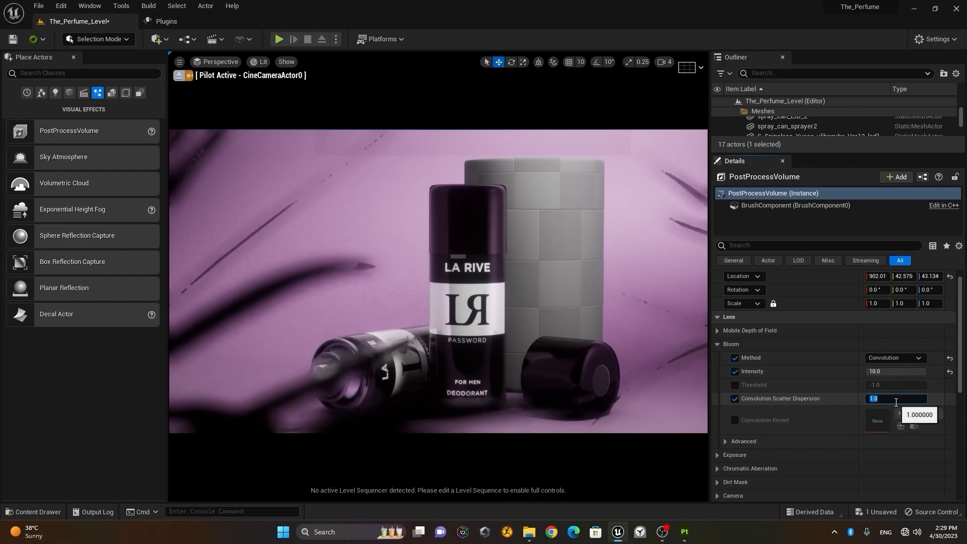
{"action": "type", "text": "25"}
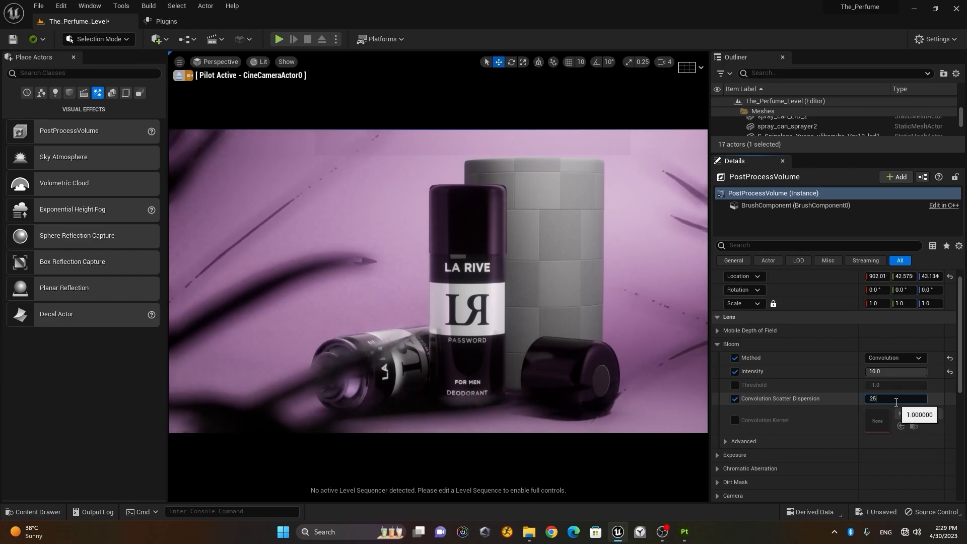
{"action": "key", "text": "Return"}
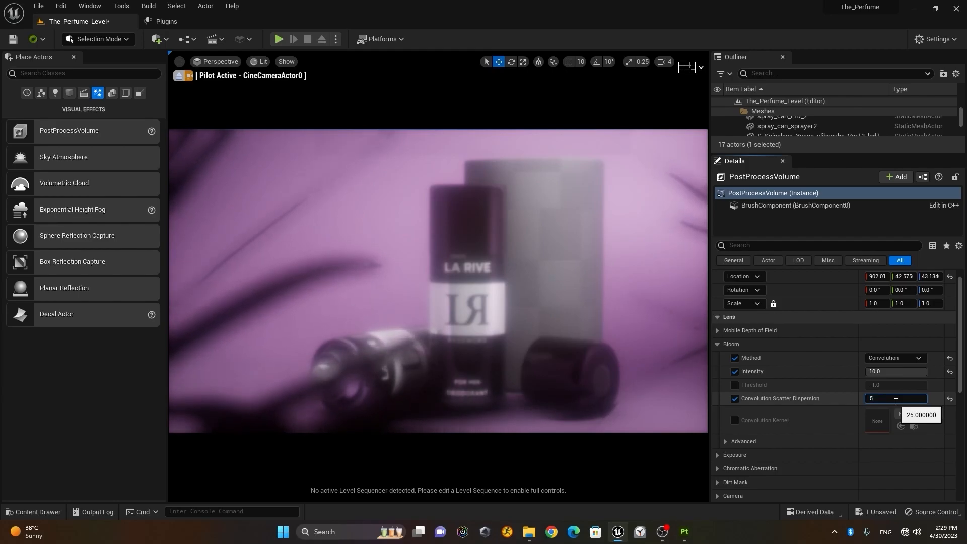
{"action": "key", "text": "Return"}
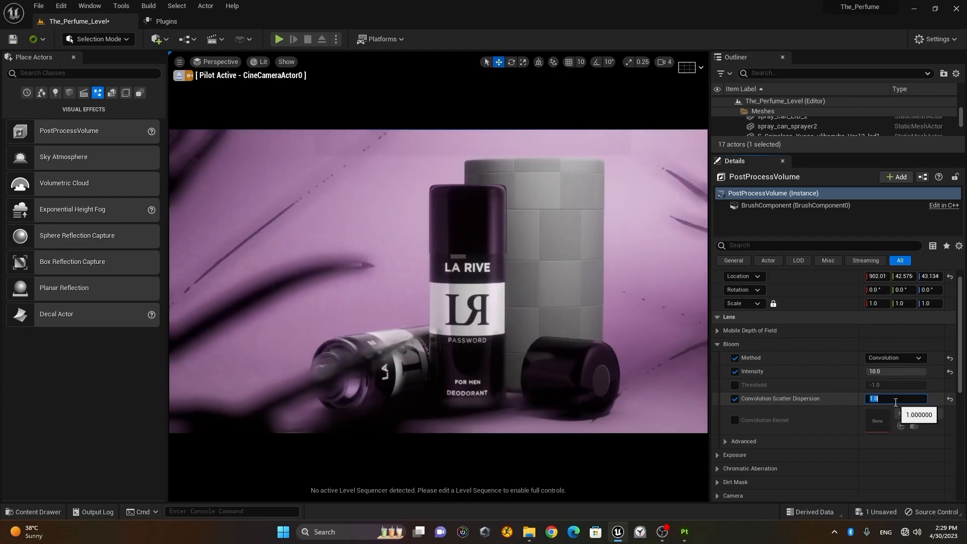
{"action": "left_click", "coordinate": [735, 399]}
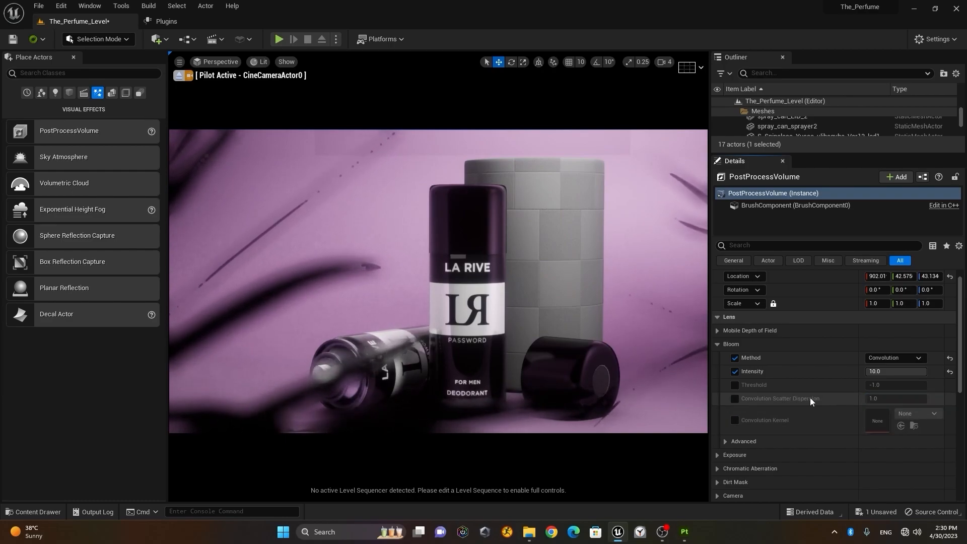
Collapse the Bloom group and look through the PostProcessVolume's Exposure settings.
{"action": "left_click", "coordinate": [718, 345]}
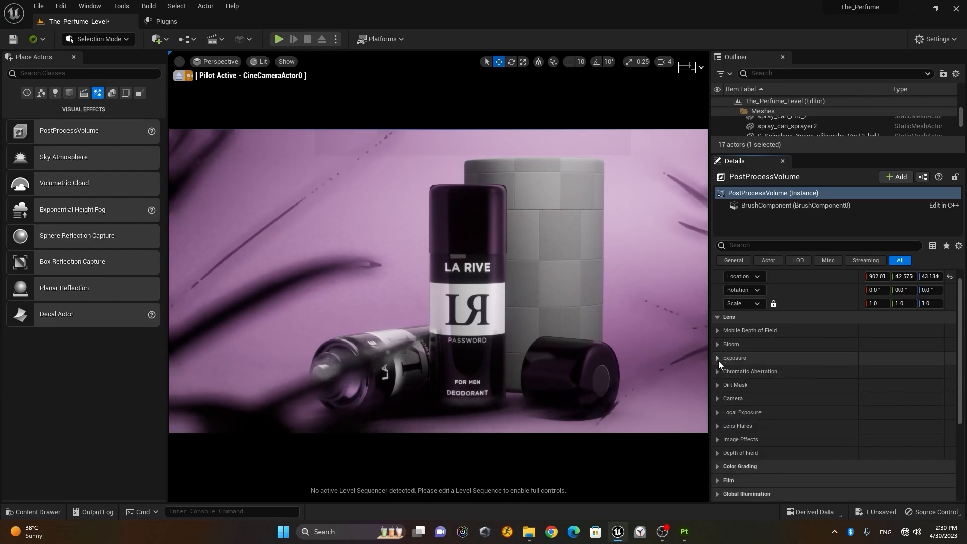
{"action": "left_click", "coordinate": [716, 360]}
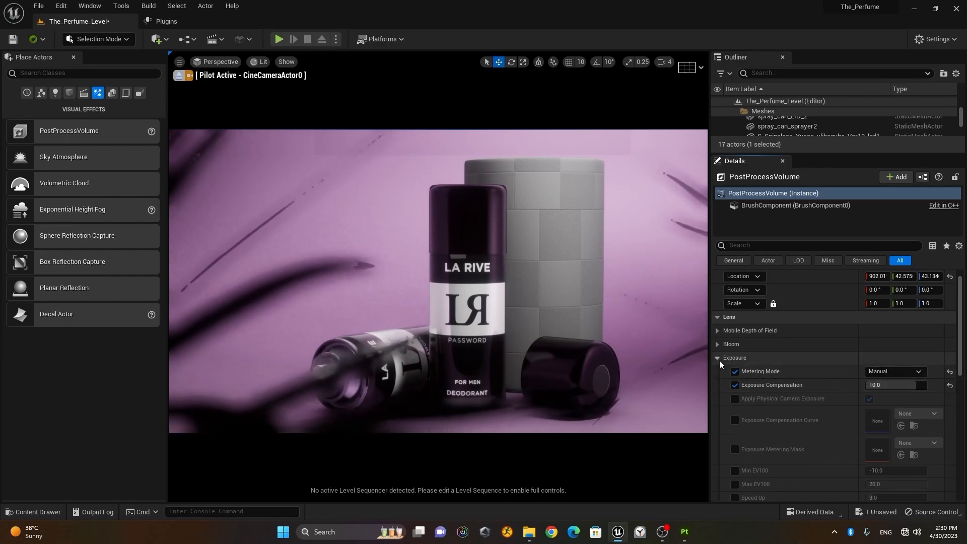
{"action": "scroll", "coordinate": [777, 413], "scroll_direction": "down", "scroll_amount": 2}
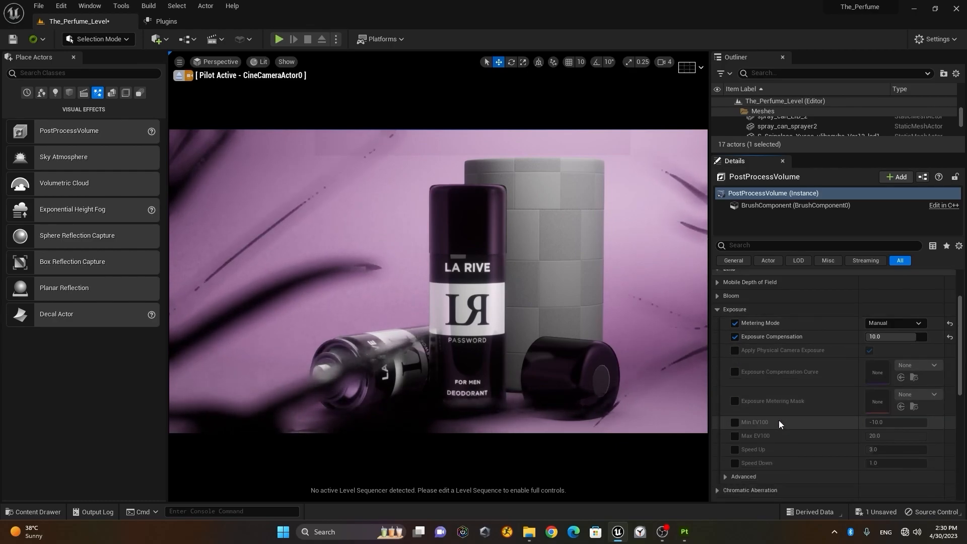
{"action": "scroll", "coordinate": [779, 421], "scroll_direction": "down", "scroll_amount": 1}
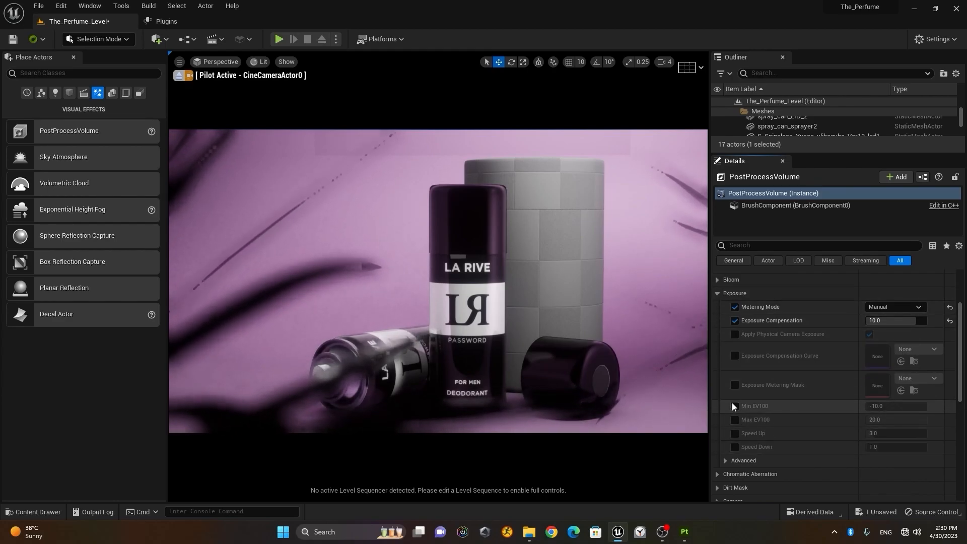
{"action": "left_click", "coordinate": [716, 293]}
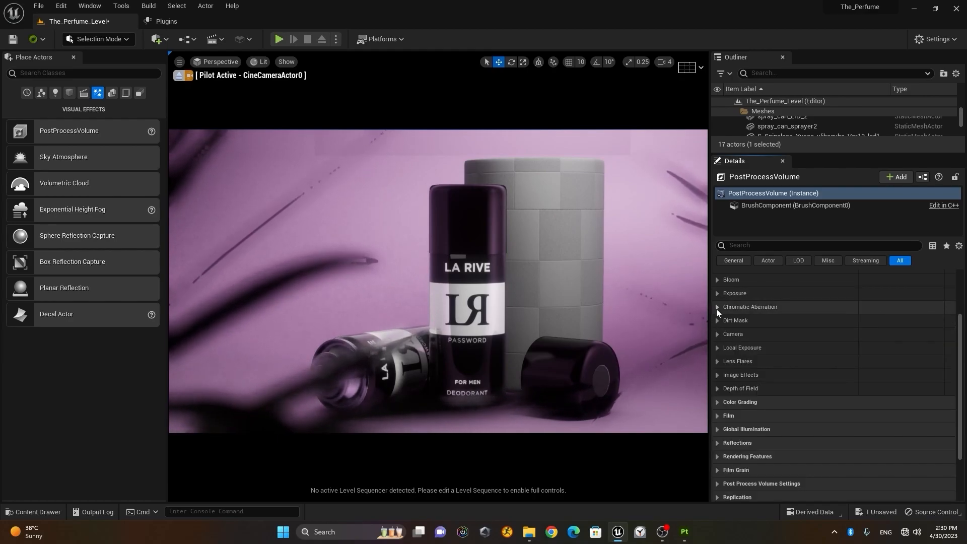
Enable the Chromatic Aberration Intensity override, try a value of 5, and settle on 0.5.
{"action": "left_click", "coordinate": [716, 309]}
{"action": "left_click", "coordinate": [733, 320]}
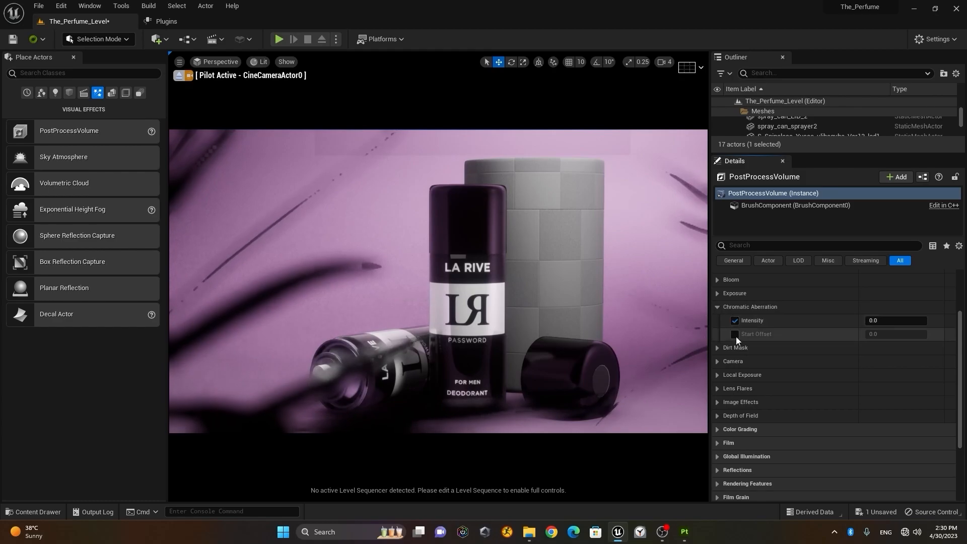
{"action": "left_click", "coordinate": [887, 321]}
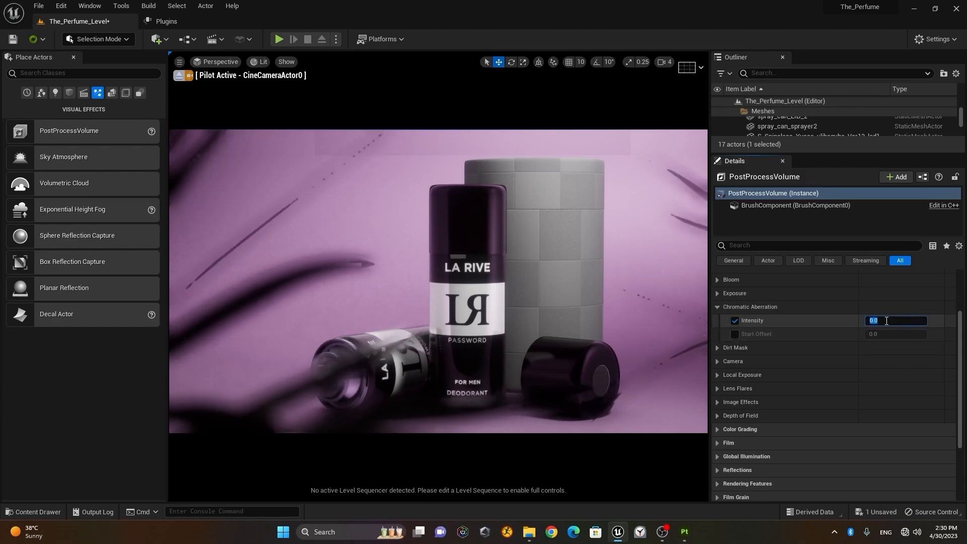
{"action": "type", "text": "5"}
{"action": "key", "text": "Return"}
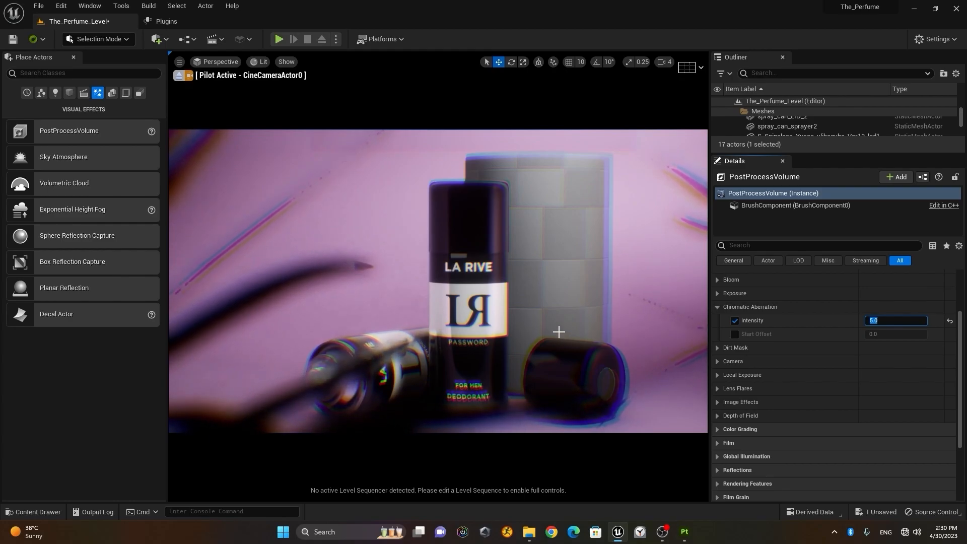
{"action": "type", "text": "0.5"}
{"action": "key", "text": "Return"}
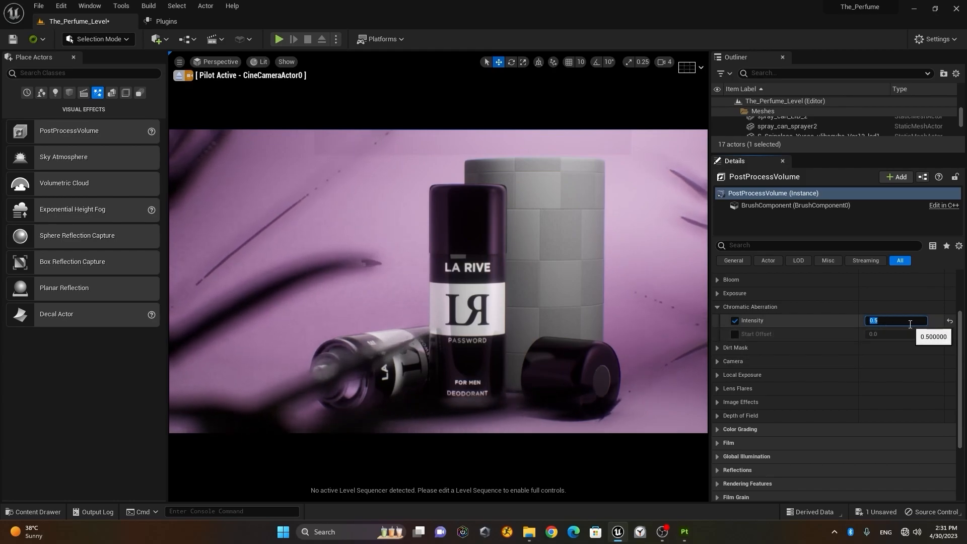
Collapse the Chromatic Aberration group and look over the Dirt Mask settings.
{"action": "left_click", "coordinate": [717, 307]}
{"action": "left_click", "coordinate": [717, 321]}
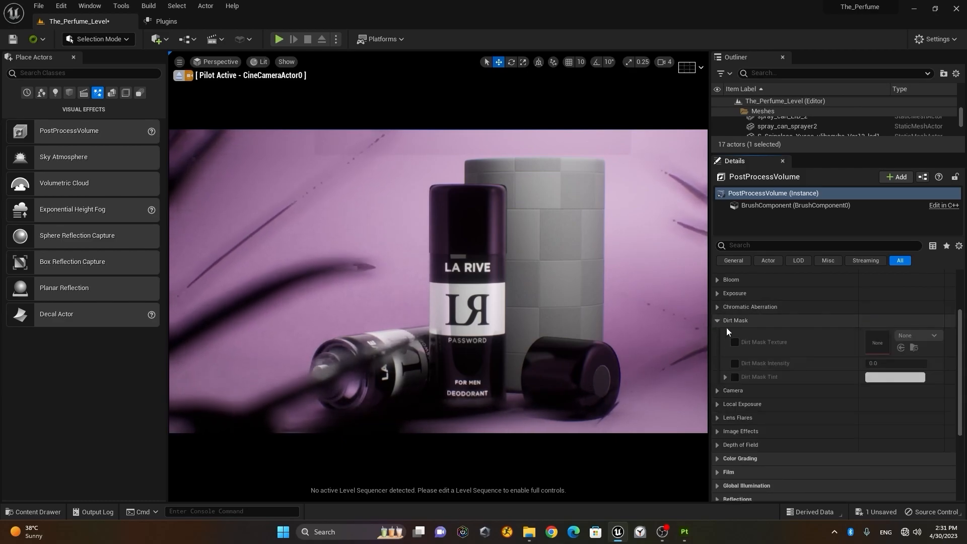
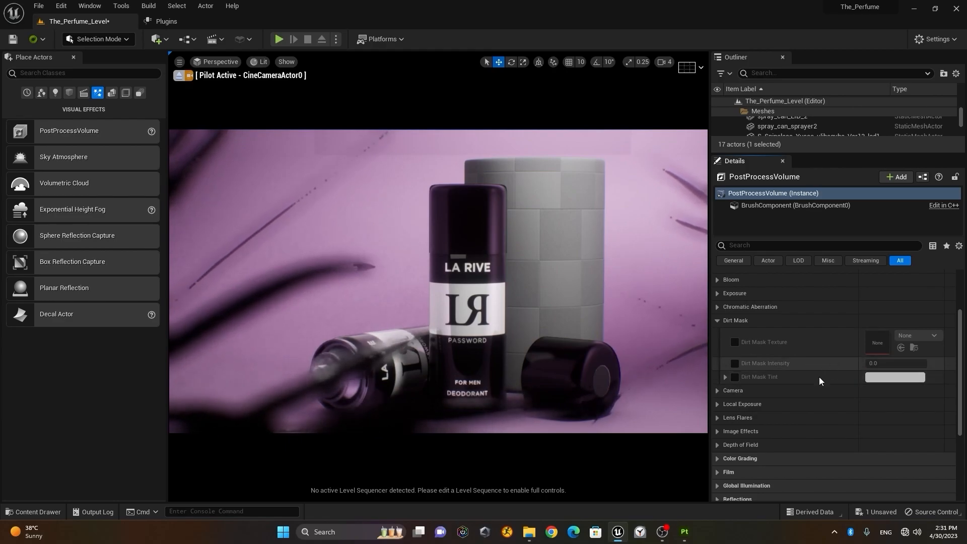
{"action": "left_click", "coordinate": [718, 321]}
Enable the Camera overrides for Shutter Speed, ISO, Aperture, Maximum Aperture and Number of diaphragm blades.
{"action": "left_click", "coordinate": [717, 334]}
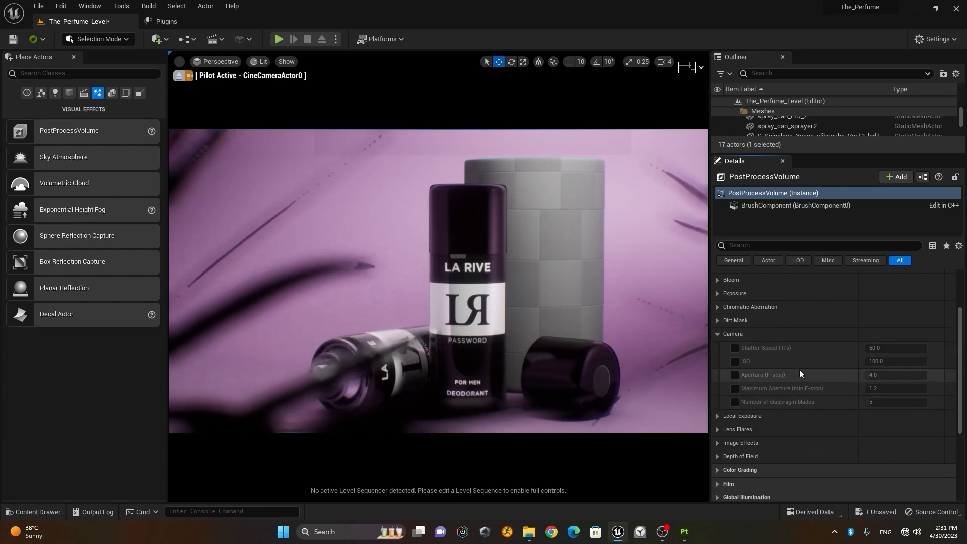
{"action": "left_click", "coordinate": [735, 348]}
{"action": "left_click", "coordinate": [734, 361]}
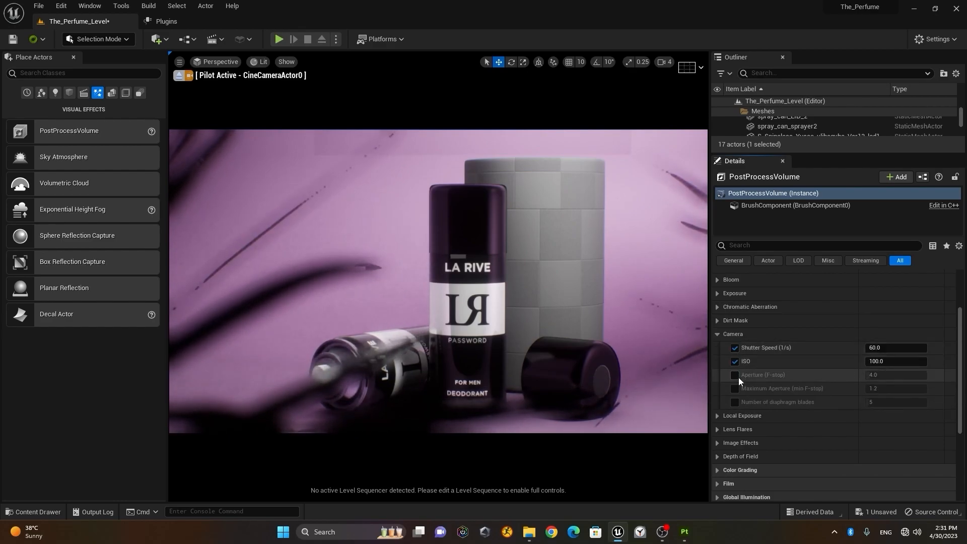
{"action": "left_click", "coordinate": [734, 375]}
{"action": "left_click", "coordinate": [734, 388]}
{"action": "left_click", "coordinate": [734, 402]}
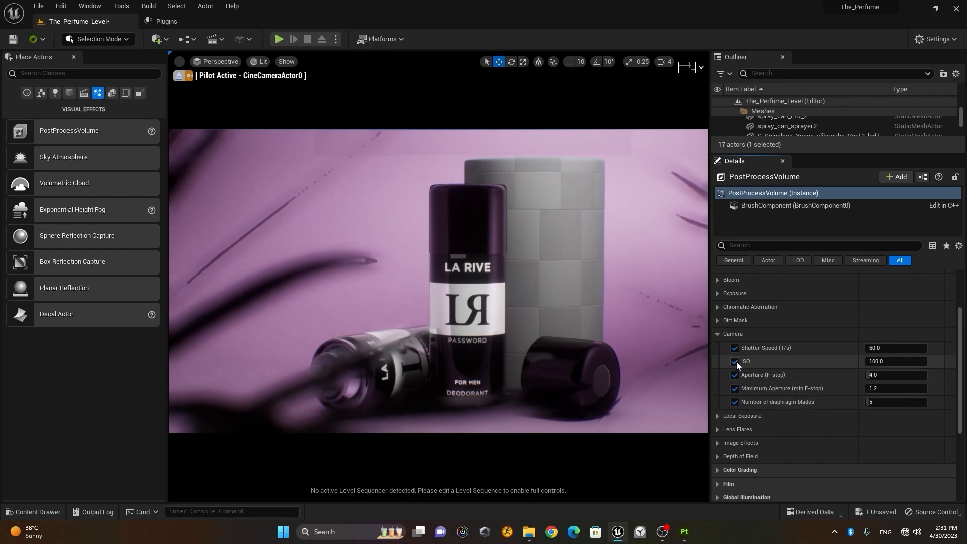
Try a shutter speed of 1 in the Camera settings and reset it to its default.
{"action": "left_click", "coordinate": [889, 347]}
{"action": "type", "text": "1"}
{"action": "key", "text": "Return"}
{"action": "mouse_move", "coordinate": [866, 347]}
{"action": "left_mouse_down"}
{"action": "mouse_move", "coordinate": [915, 348]}
{"action": "mouse_move", "coordinate": [869, 348]}
{"action": "left_mouse_up"}
{"action": "left_click", "coordinate": [949, 349]}
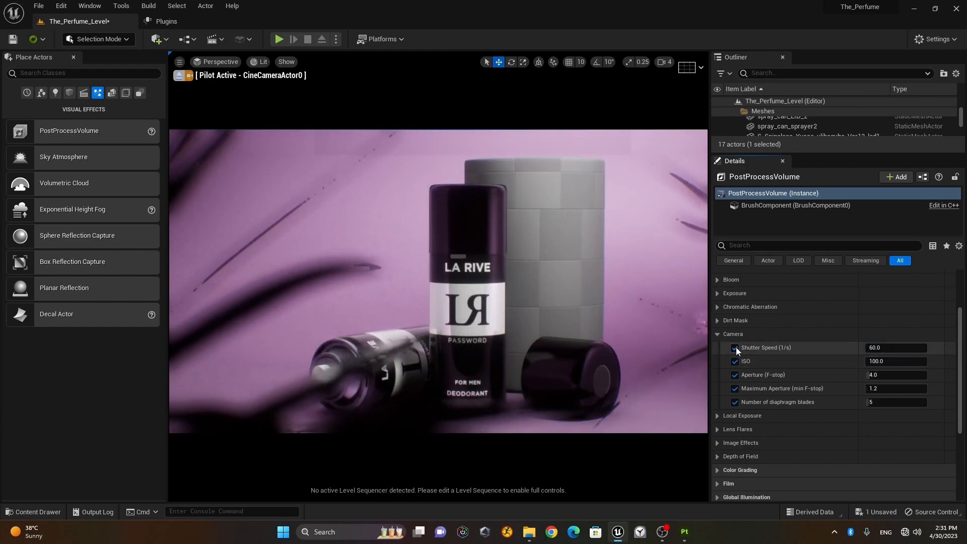
Try a lower ISO, an aperture of 1.0, a maximum aperture of 32.0 and other diaphragm blade counts, resetting each to its default.
{"action": "left_click_drag", "start_coordinate": [887, 361], "coordinate": [875, 361]}
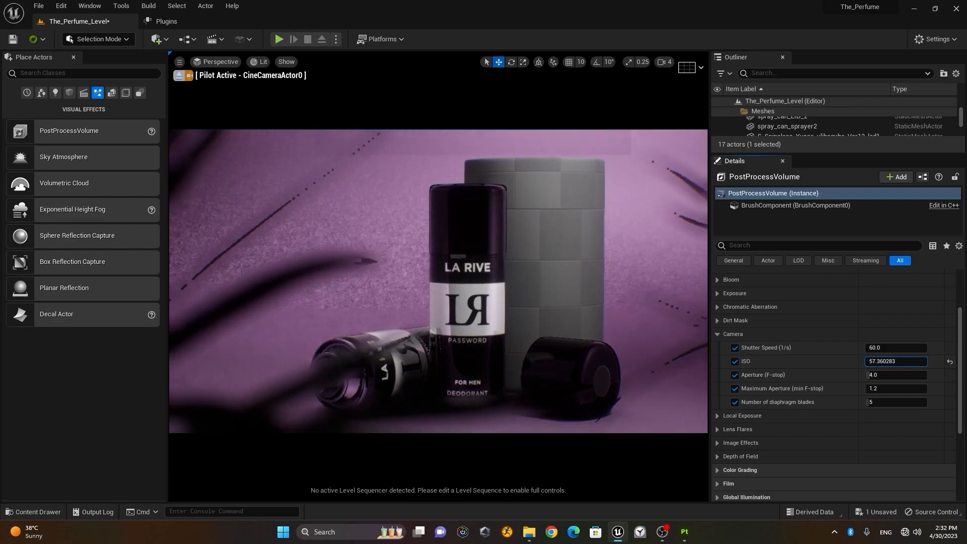
{"action": "left_click", "coordinate": [950, 362]}
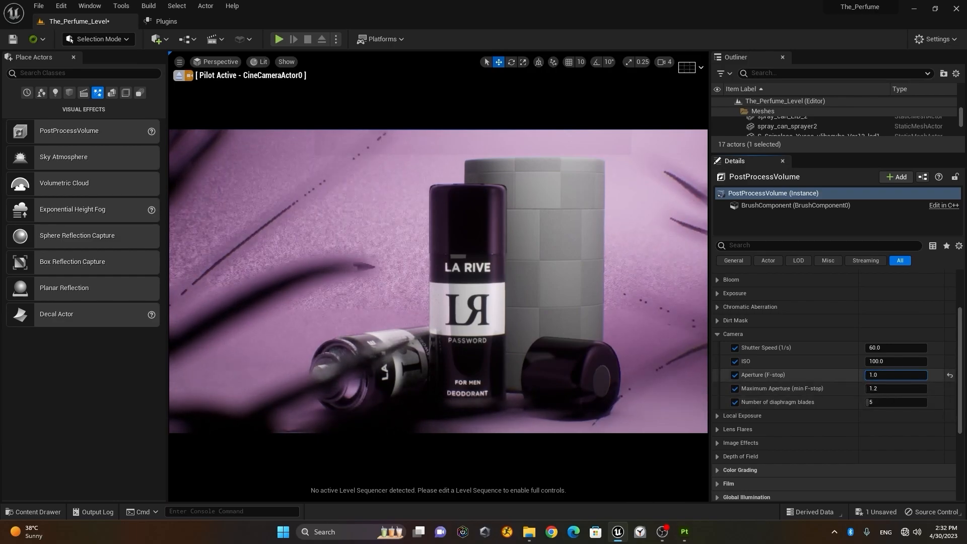
{"action": "left_click_drag", "start_coordinate": [902, 375], "coordinate": [909, 374]}
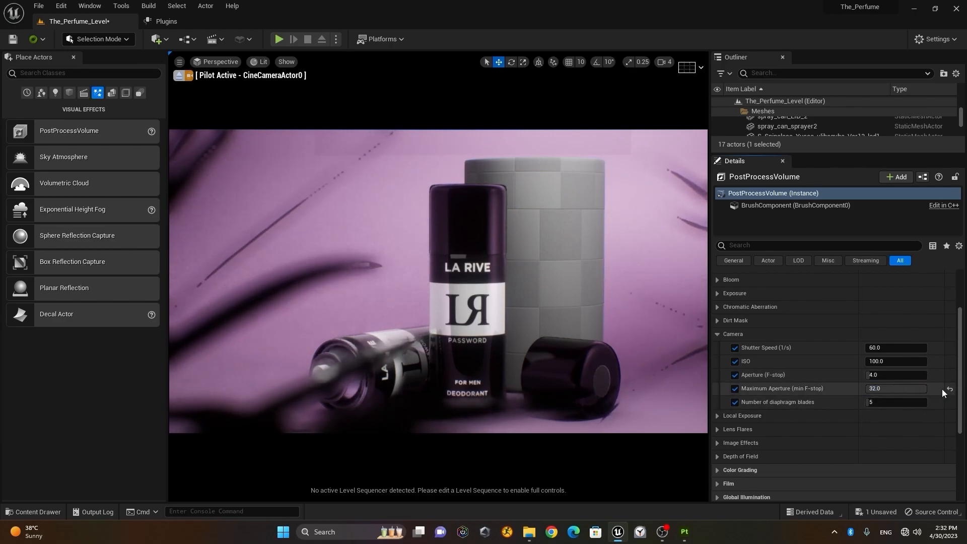
{"action": "left_click", "coordinate": [949, 389]}
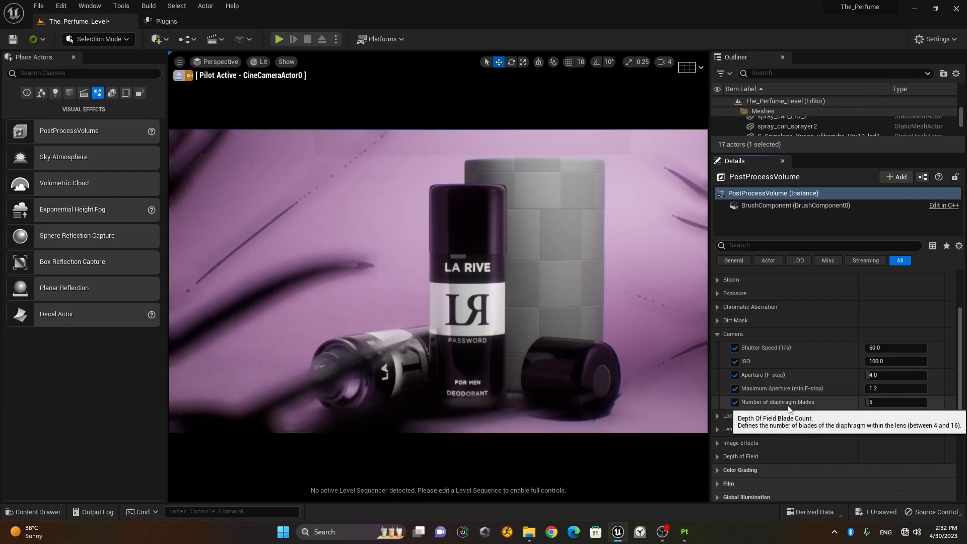
{"action": "left_click_drag", "start_coordinate": [877, 409], "coordinate": [890, 409]}
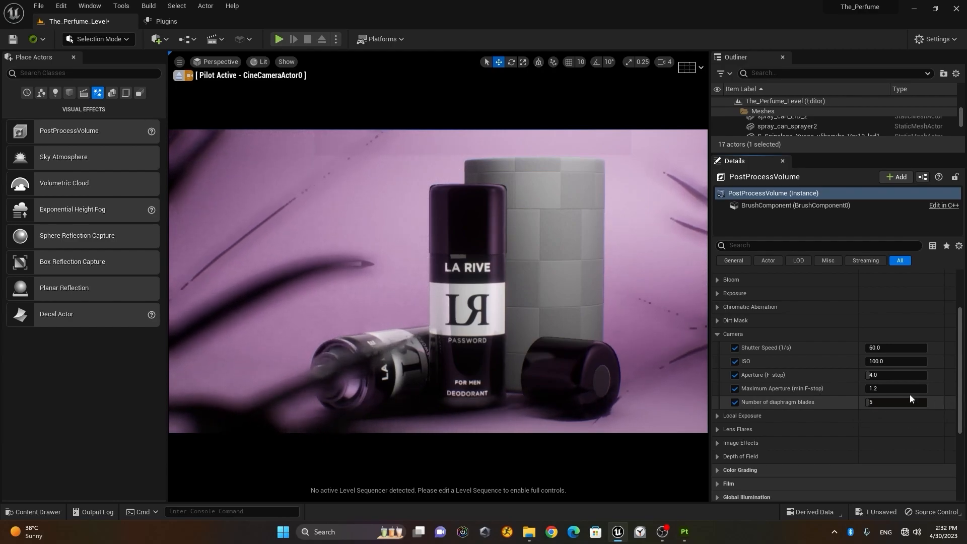
Collapse the Camera group and look over the Local Exposure settings.
{"action": "left_click", "coordinate": [717, 334]}
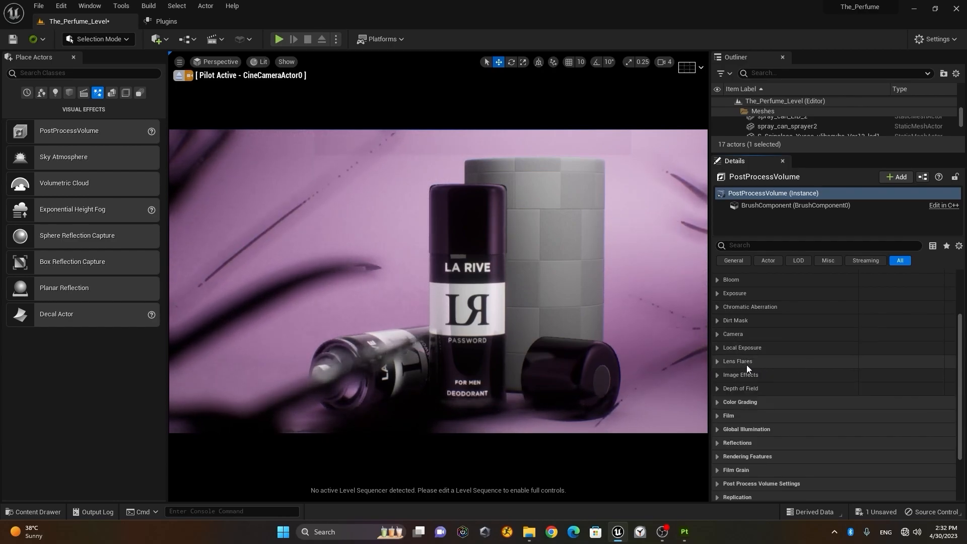
{"action": "left_click", "coordinate": [717, 348]}
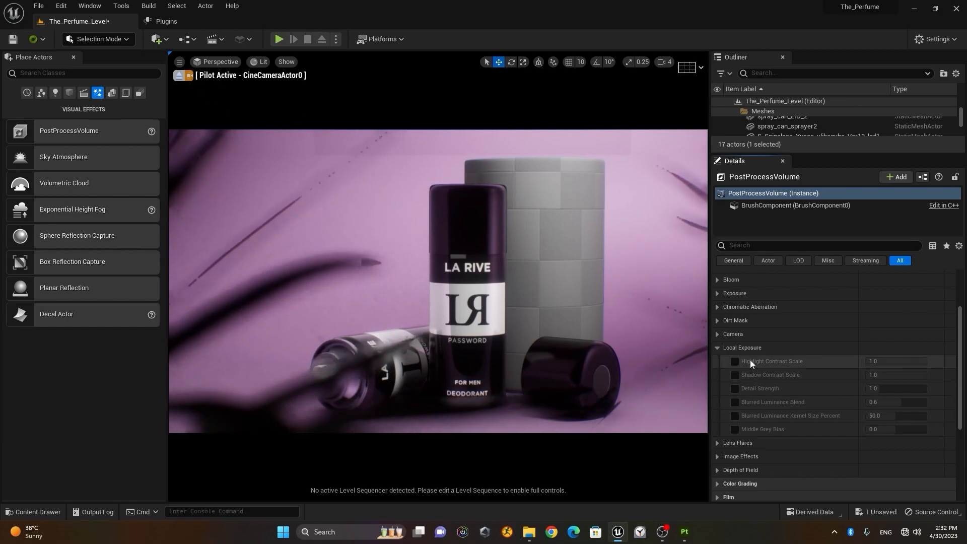
{"action": "left_click", "coordinate": [716, 348]}
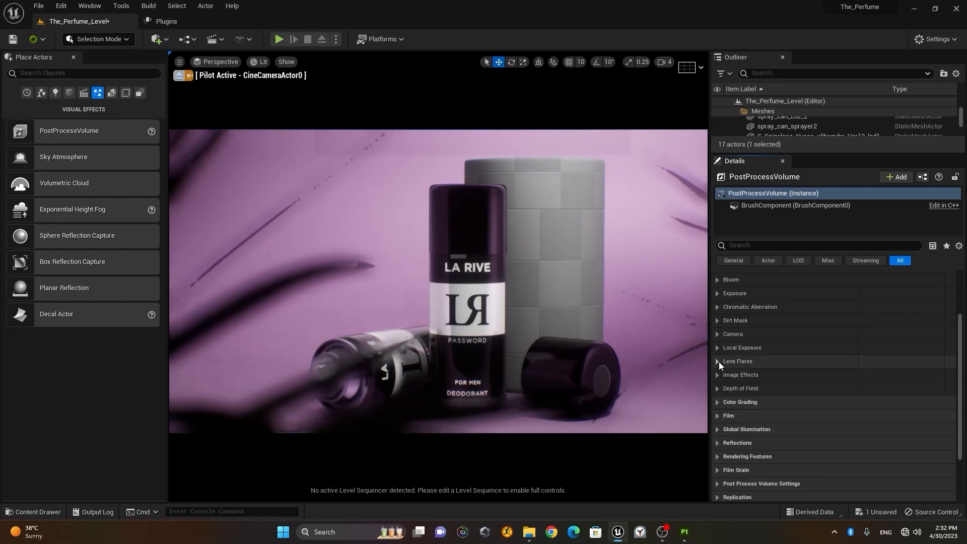
Enable the Lens Flares overrides for Intensity and Tint and try a flare intensity of 10.
{"action": "left_click", "coordinate": [717, 361]}
{"action": "scroll", "coordinate": [786, 350], "scroll_direction": "down", "scroll_amount": 2}
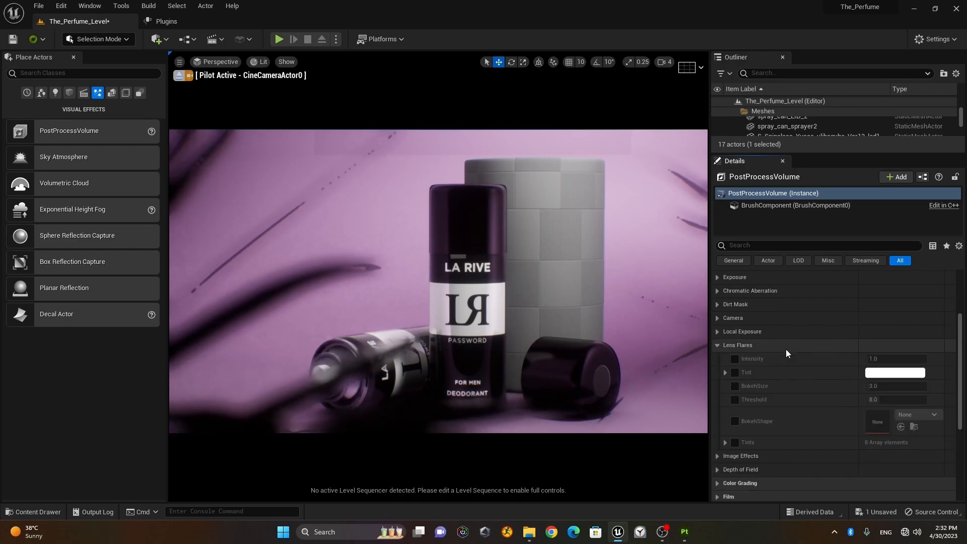
{"action": "left_click", "coordinate": [734, 326]}
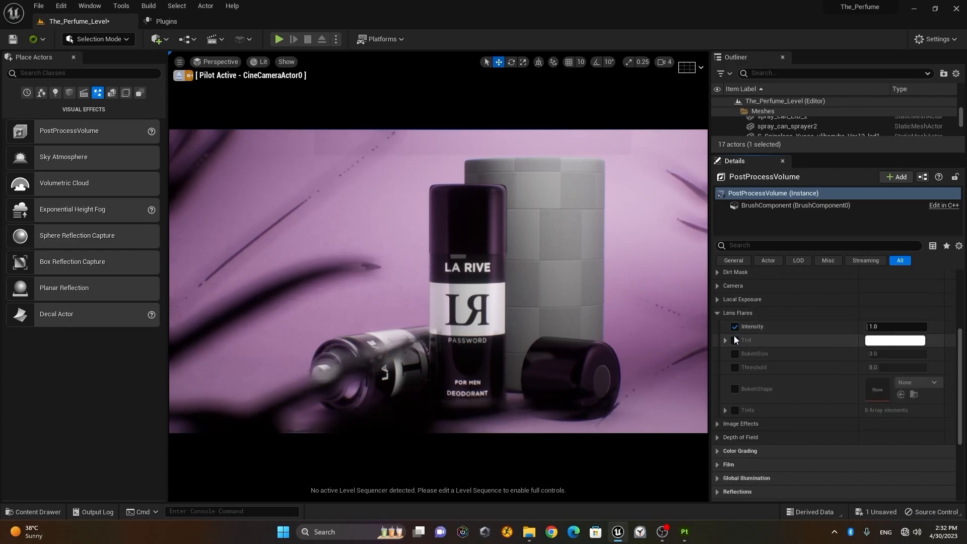
{"action": "left_click", "coordinate": [735, 340]}
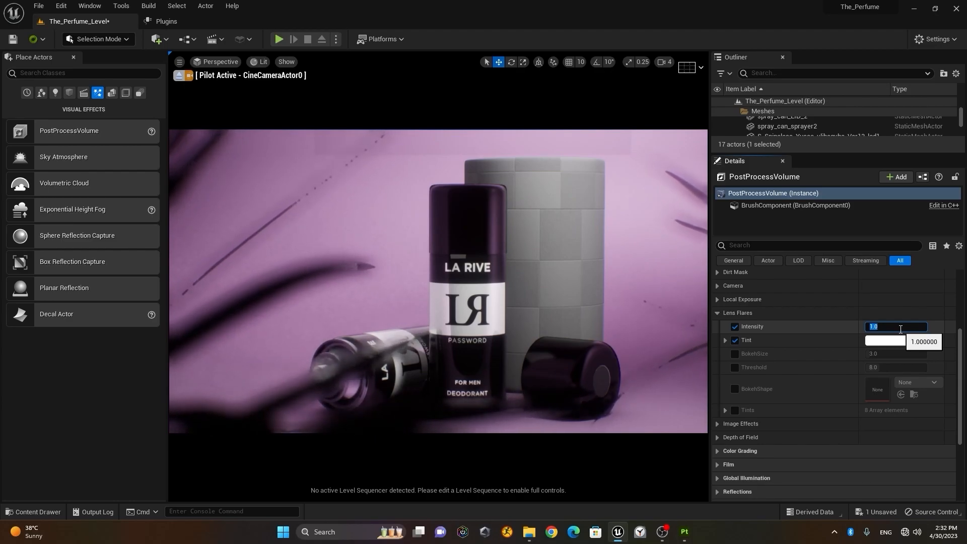
{"action": "type", "text": "10"}
{"action": "key", "text": "Return"}
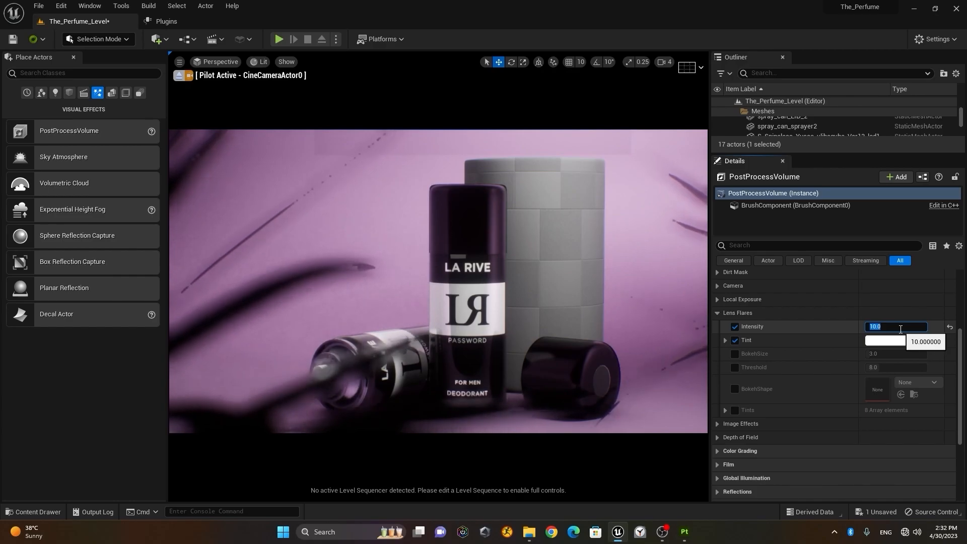
Stop piloting CineCameraActor0 and view the two lights above the perfume cans in the free perspective view.
{"action": "left_click", "coordinate": [179, 75]}
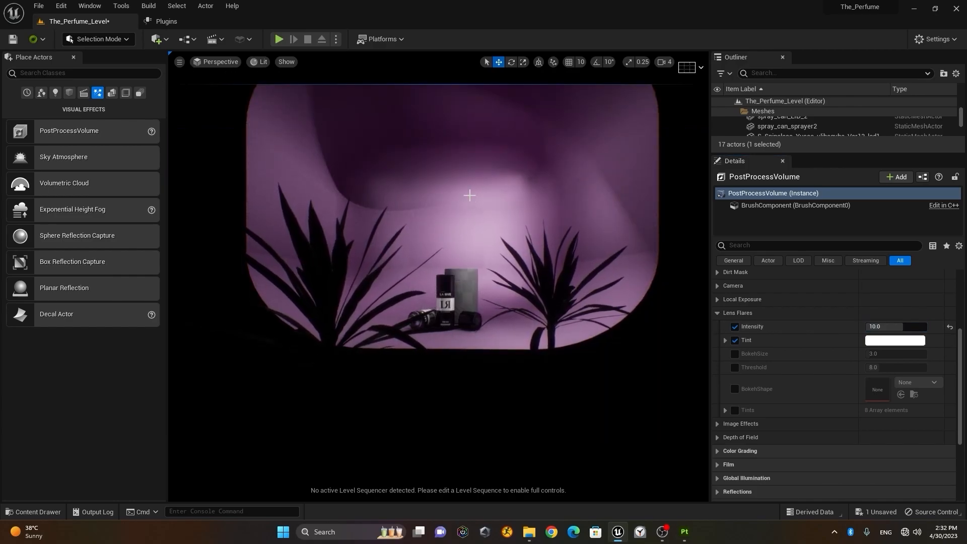
{"action": "mouse_move", "coordinate": [448, 171]}
{"action": "right_mouse_down"}
{"action": "mouse_move", "coordinate": [450, 184]}
{"action": "mouse_move", "coordinate": [478, 176]}
{"action": "mouse_move", "coordinate": [451, 169]}
{"action": "mouse_move", "coordinate": [457, 189]}
{"action": "mouse_move", "coordinate": [466, 177]}
{"action": "right_mouse_up"}
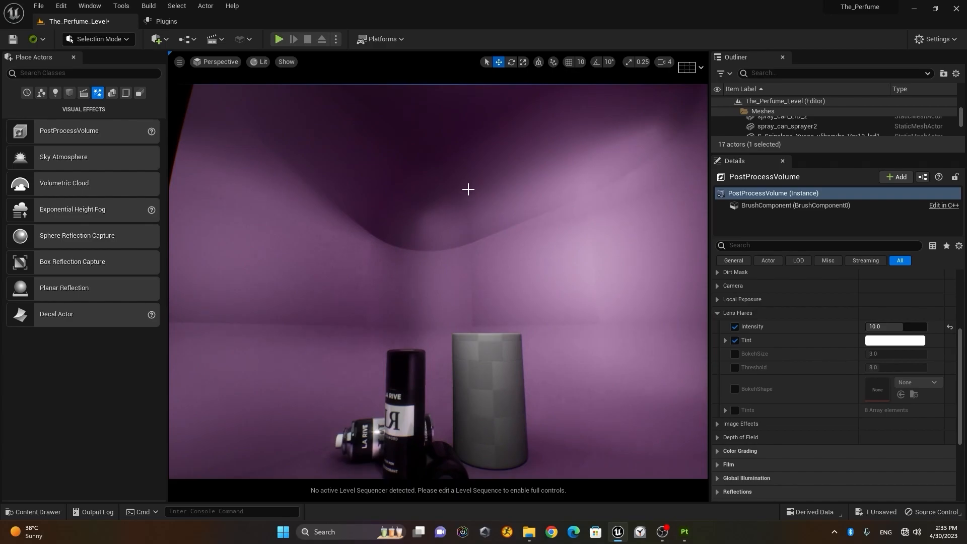
{"action": "right_click_drag", "start_coordinate": [448, 232], "coordinate": [508, 241]}
{"action": "right_click_drag", "start_coordinate": [396, 333], "coordinate": [361, 350]}
{"action": "right_click_drag", "start_coordinate": [593, 193], "coordinate": [594, 172]}
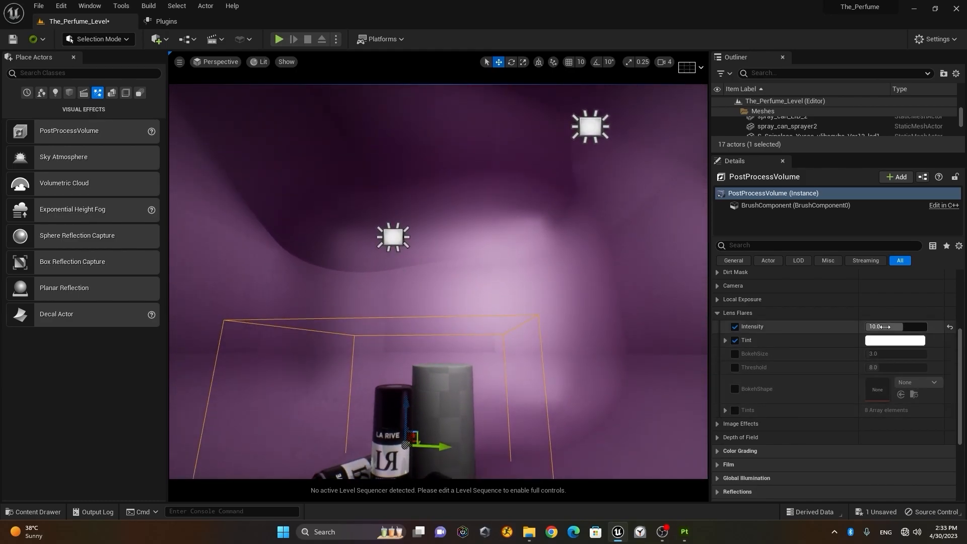
Enable the BokehSize, Threshold, BokehShape and Tints overrides and try a lens flare intensity of 30.
{"action": "key", "text": "Return"}
{"action": "left_click", "coordinate": [735, 354]}
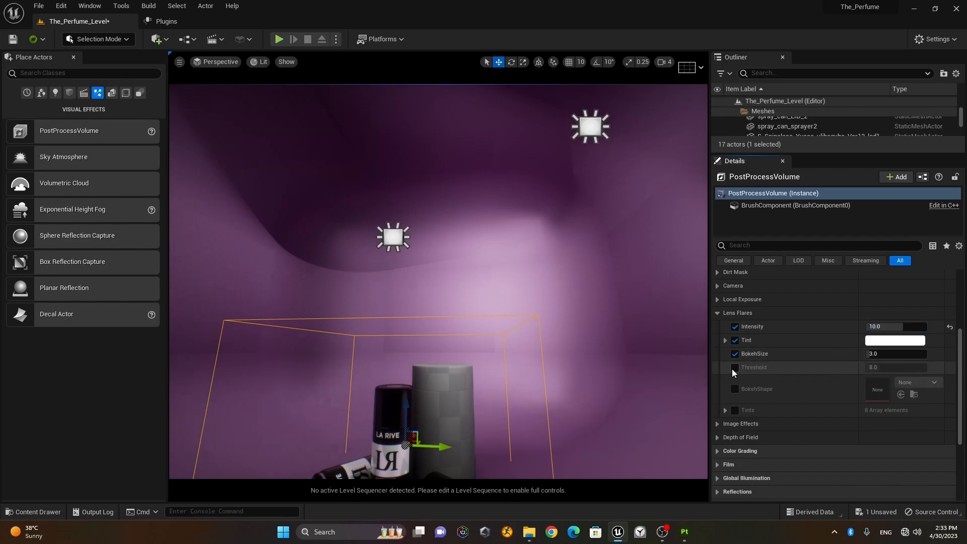
{"action": "left_click", "coordinate": [735, 368]}
{"action": "left_click", "coordinate": [735, 410]}
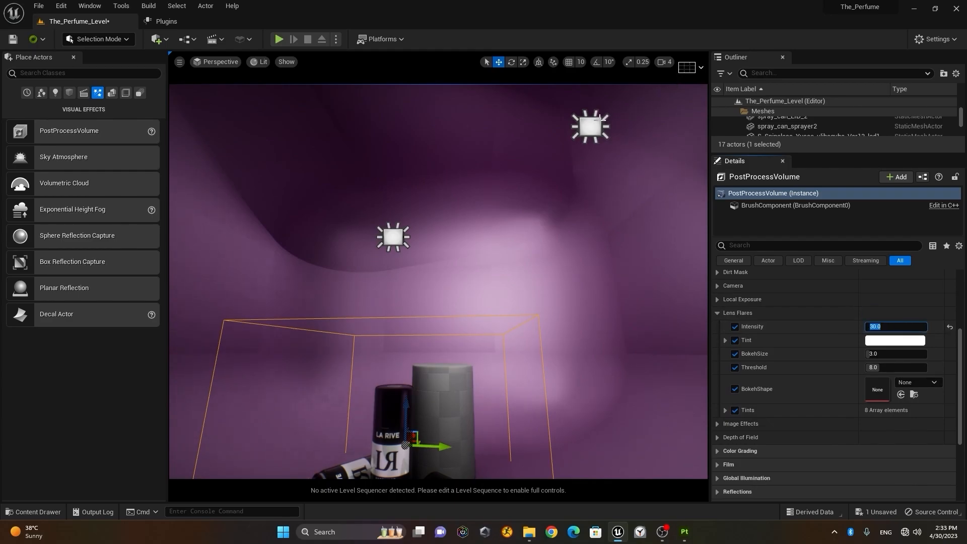
Try stronger intensities of 40 cd and 100 cd on Key_Light to bring out the lens flares.
{"action": "left_click", "coordinate": [601, 119]}
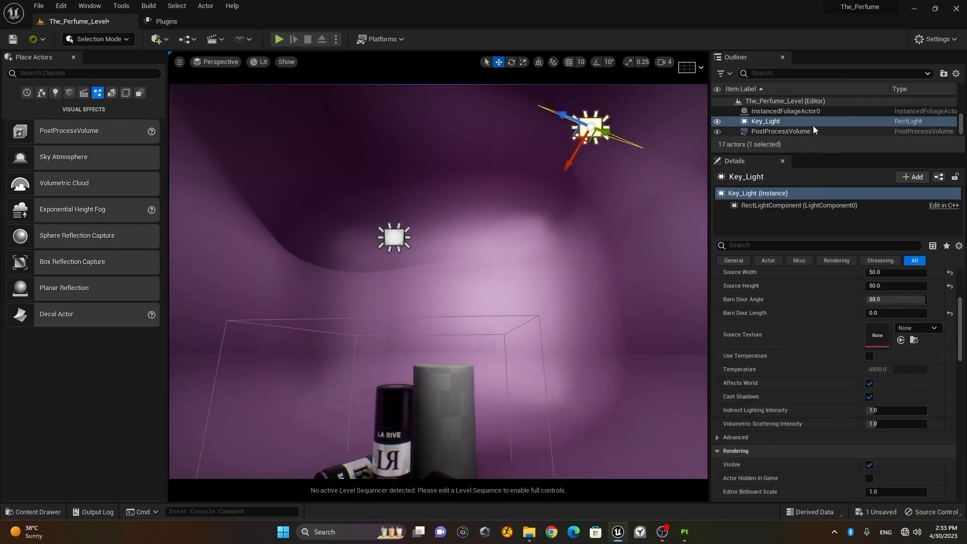
{"action": "scroll", "coordinate": [920, 330], "scroll_direction": "up", "scroll_amount": 3}
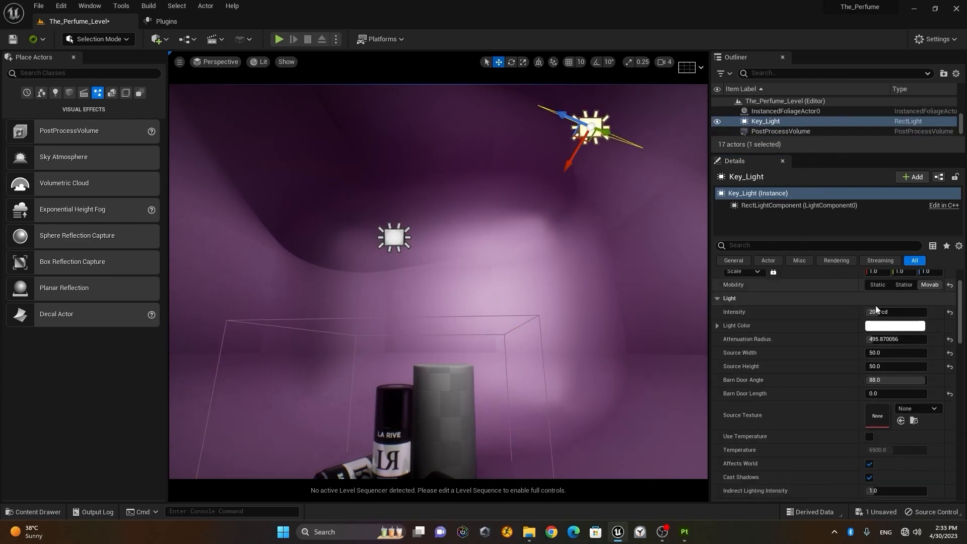
{"action": "scroll", "coordinate": [871, 302], "scroll_direction": "up", "scroll_amount": 2}
{"action": "left_click", "coordinate": [908, 361]}
{"action": "type", "text": "40"}
{"action": "key", "text": "Return"}
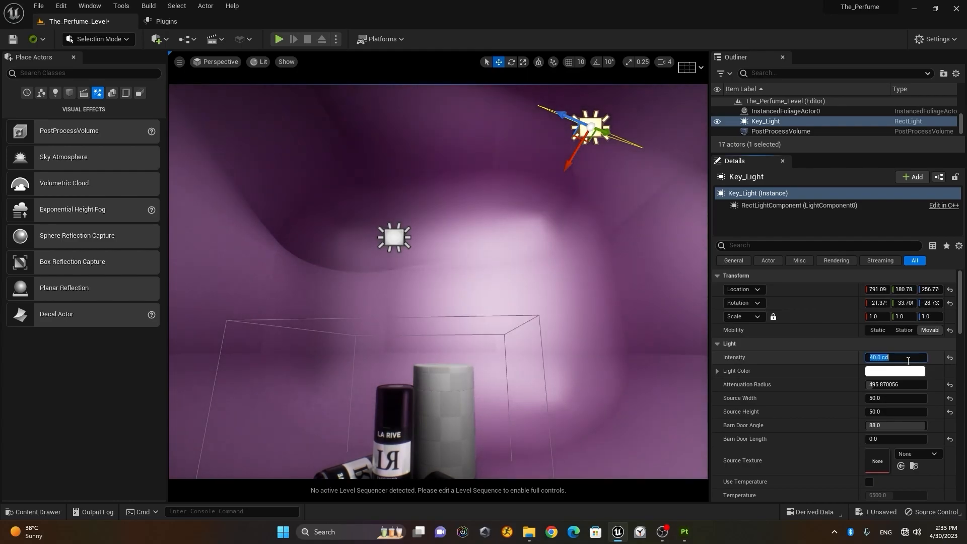
{"action": "key", "text": "Return"}
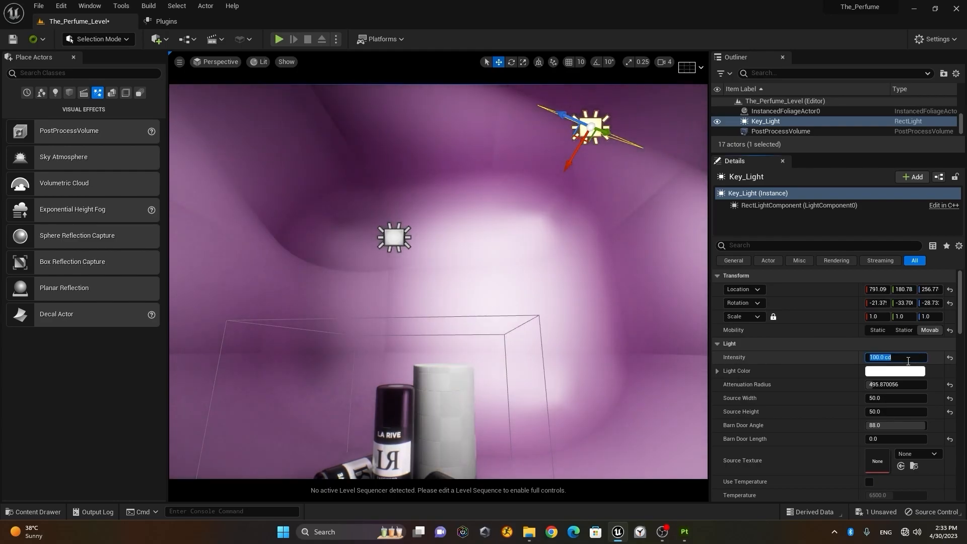
Facing Key_Light, try a flare intensity of 4.736, a Tint R of 1.268086, BokehSize 14.336 and Threshold 14.38 on PostProcessVolume.
{"action": "right_click_drag", "start_coordinate": [554, 282], "coordinate": [594, 252]}
{"action": "mouse_move", "coordinate": [481, 219]}
{"action": "right_mouse_down"}
{"action": "mouse_move", "coordinate": [471, 221]}
{"action": "mouse_move", "coordinate": [481, 219]}
{"action": "right_mouse_up"}
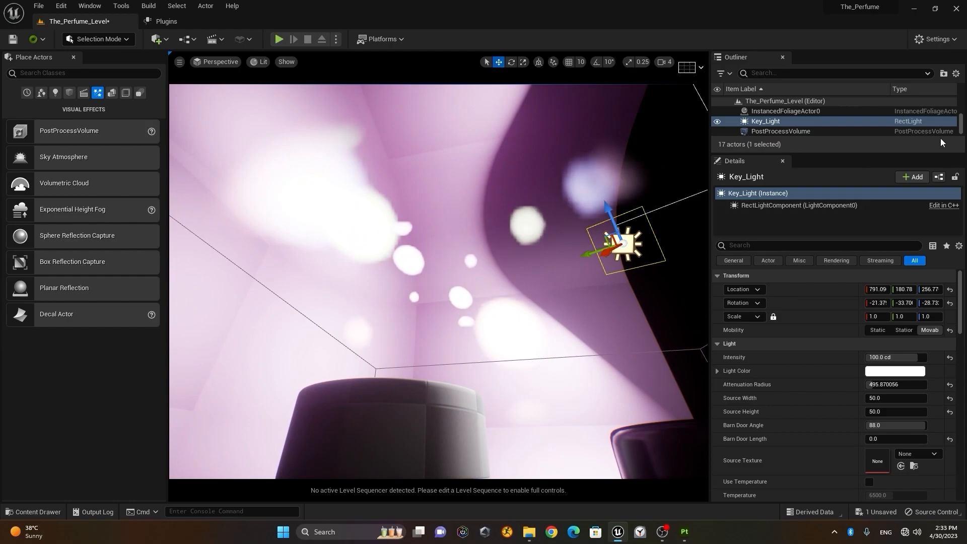
{"action": "left_click", "coordinate": [807, 131]}
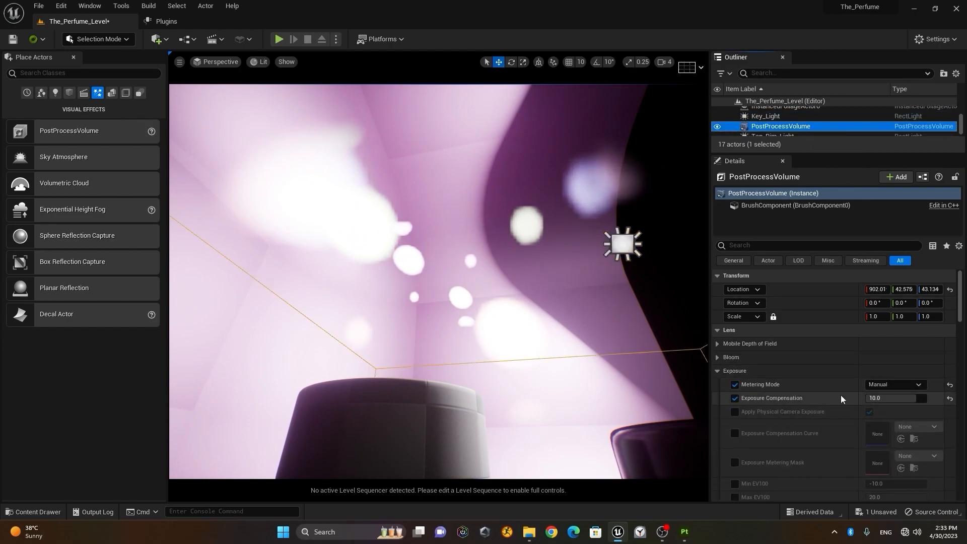
{"action": "scroll", "coordinate": [816, 373], "scroll_direction": "down", "scroll_amount": 8}
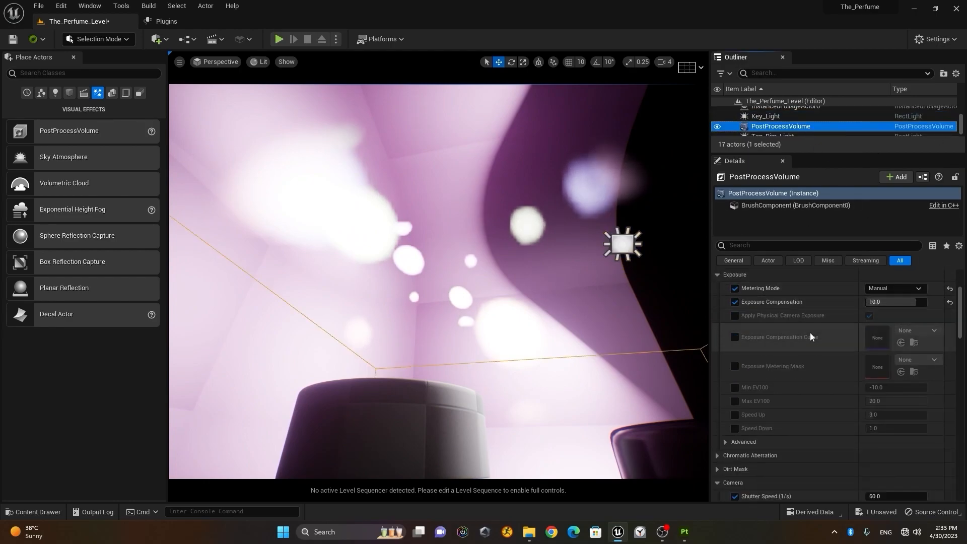
{"action": "scroll", "coordinate": [810, 334], "scroll_direction": "down", "scroll_amount": 6}
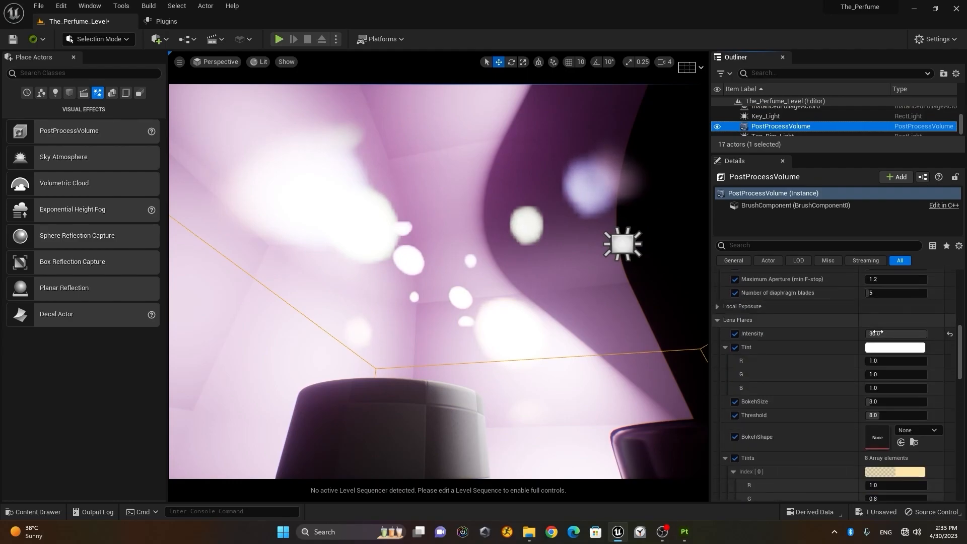
{"action": "left_click_drag", "start_coordinate": [895, 320], "coordinate": [899, 347]}
{"action": "mouse_move", "coordinate": [887, 386]}
{"action": "left_mouse_down"}
{"action": "mouse_move", "coordinate": [909, 385]}
{"action": "mouse_move", "coordinate": [892, 385]}
{"action": "mouse_move", "coordinate": [912, 399]}
{"action": "mouse_move", "coordinate": [887, 399]}
{"action": "left_mouse_up"}
{"action": "scroll", "coordinate": [869, 452], "scroll_direction": "down", "scroll_amount": 5}
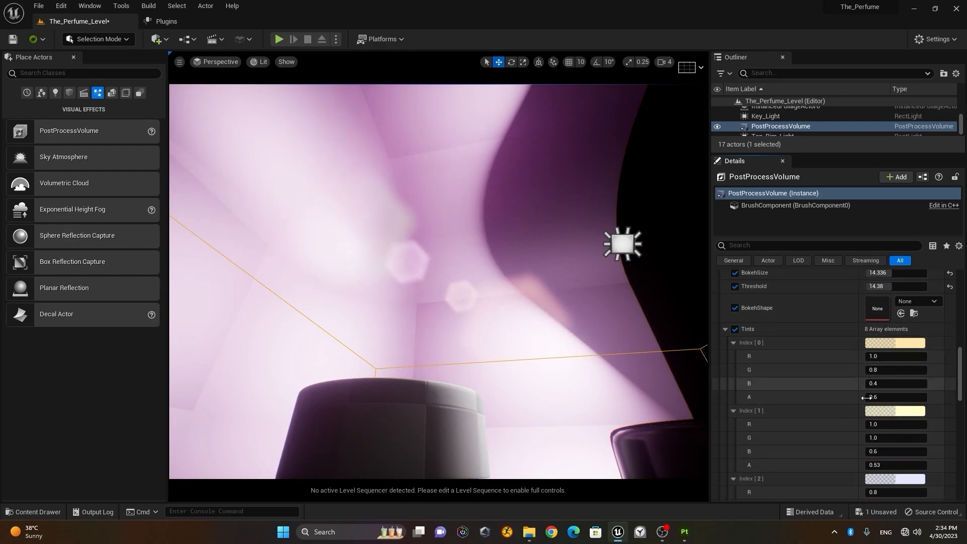
Collapse Tints and disable the lens flare overrides for Intensity, Tint, BokehSize, Threshold and BokehShape.
{"action": "left_click", "coordinate": [726, 329]}
{"action": "scroll", "coordinate": [763, 349], "scroll_direction": "up", "scroll_amount": 6}
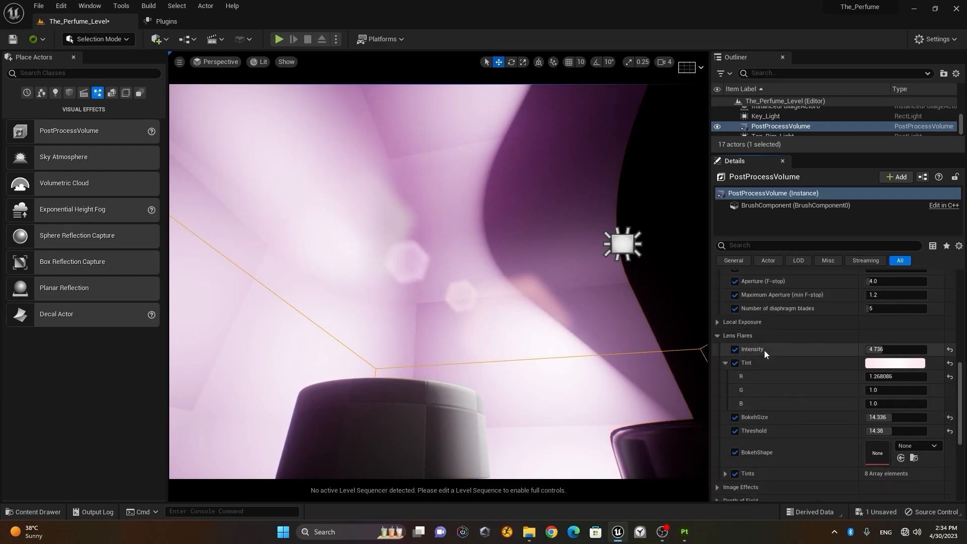
{"action": "left_click", "coordinate": [735, 349]}
{"action": "left_click", "coordinate": [735, 362]}
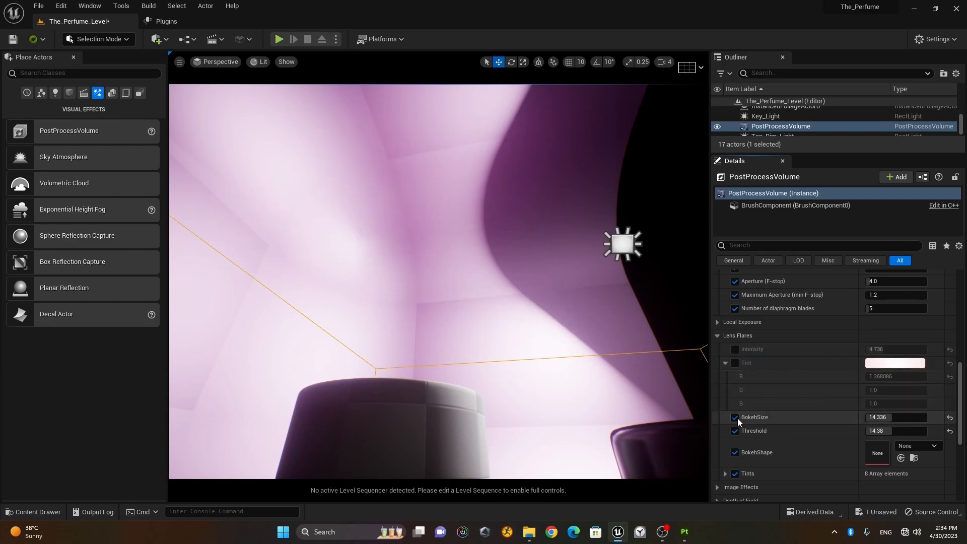
{"action": "left_click", "coordinate": [735, 417]}
{"action": "left_click", "coordinate": [734, 431]}
{"action": "left_click", "coordinate": [735, 452]}
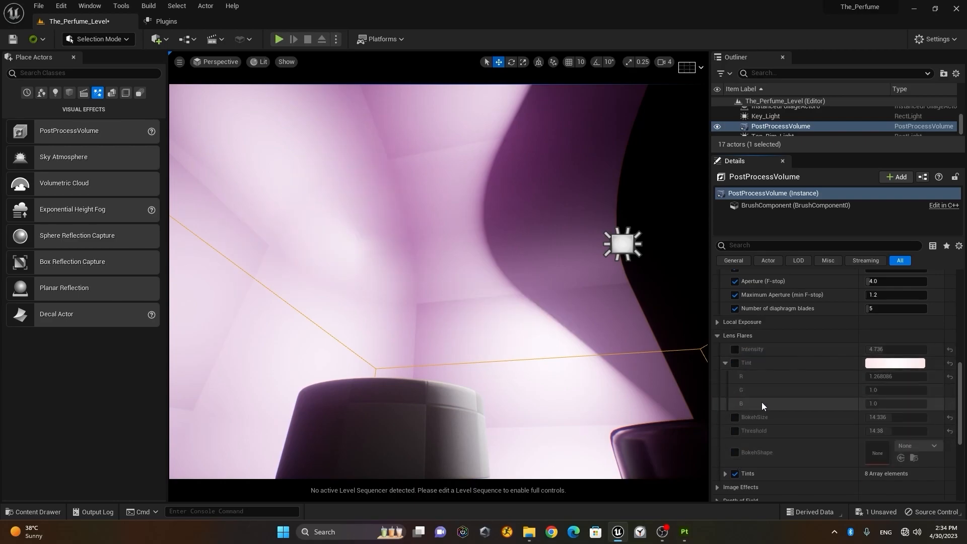
Undo the lens flare override and value changes, the Key_Light intensity changes and the flare intensity increases before them.
{"action": "key", "text": "ctrl+z"}
{"action": "key", "text": "ctrl+z"}
{"action": "key", "text": "ctrl+z"}
{"action": "key", "text": "ctrl+z"}
{"action": "key", "text": "ctrl+z"}
{"action": "key", "text": "ctrl+z"}
{"action": "key", "text": "ctrl+z"}
{"action": "key", "text": "ctrl+z"}
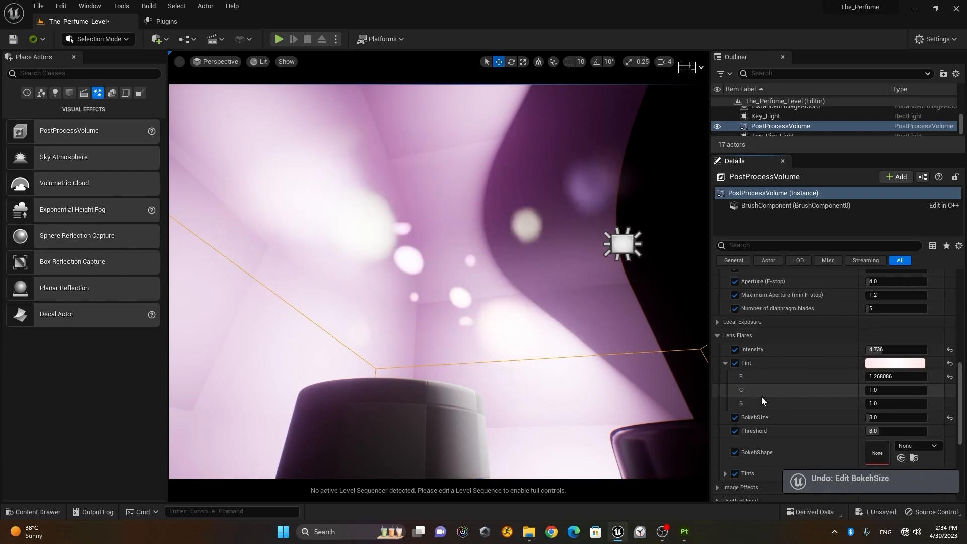
{"action": "key", "text": "ctrl+z"}
{"action": "key", "text": "ctrl+z"}
{"action": "key", "text": "ctrl+z"}
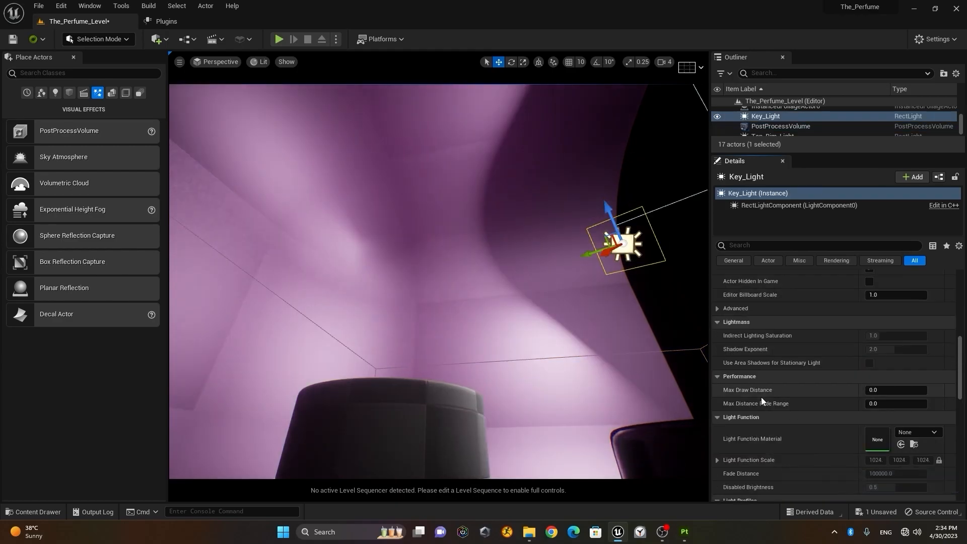
{"action": "key", "text": "ctrl+z"}
{"action": "key", "text": "ctrl+z"}
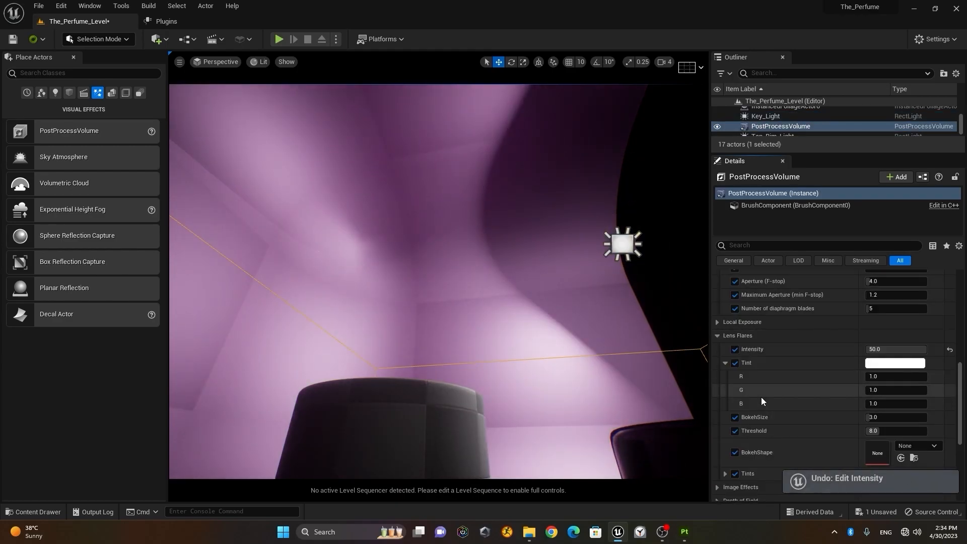
{"action": "key", "text": "ctrl+z"}
Return the viewport to the CineCameraActor0 view.
{"action": "right_click_drag", "start_coordinate": [603, 354], "coordinate": [478, 342]}
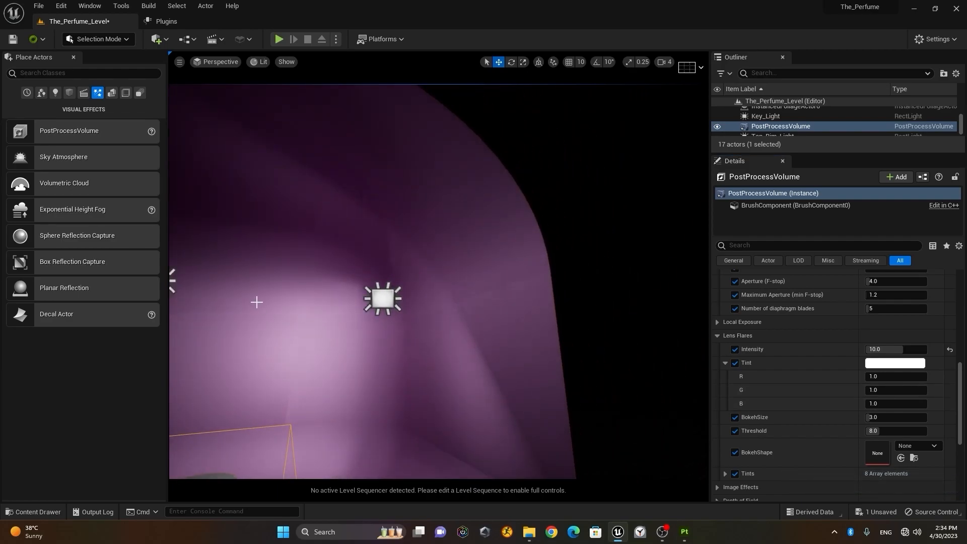
{"action": "key", "text": "g"}
{"action": "left_click", "coordinate": [220, 62]}
{"action": "left_click", "coordinate": [259, 176]}
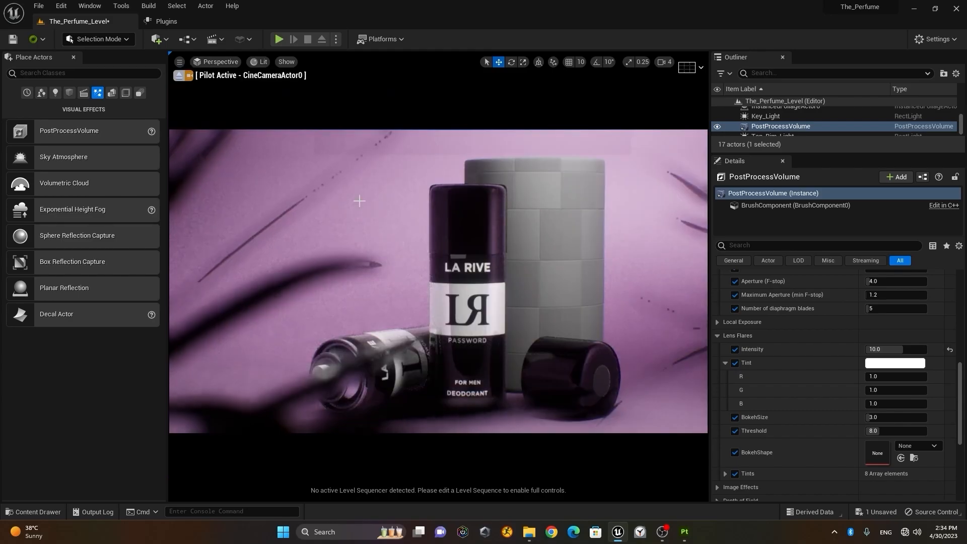
Disable every Lens Flares override of PostProcessVolume, including Tints, and collapse the group.
{"action": "scroll", "coordinate": [802, 128], "scroll_direction": "down", "scroll_amount": 1}
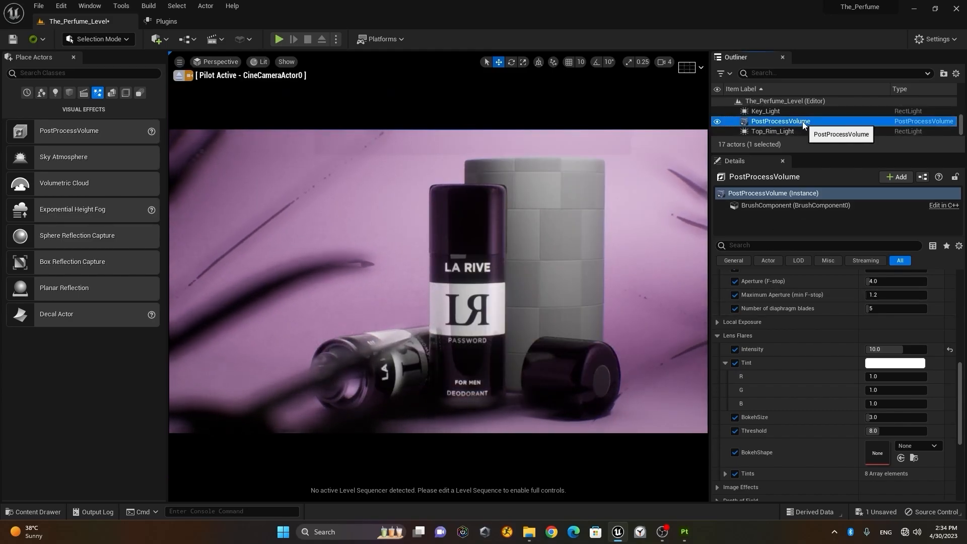
{"action": "left_click", "coordinate": [734, 349]}
{"action": "left_click", "coordinate": [734, 363]}
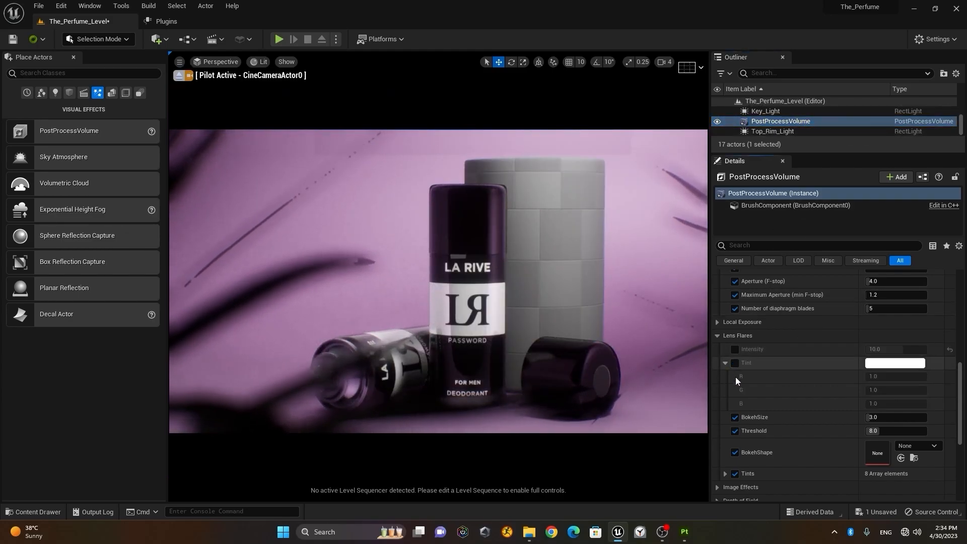
{"action": "left_click", "coordinate": [734, 417]}
{"action": "left_click", "coordinate": [734, 431]}
{"action": "left_click", "coordinate": [734, 452]}
{"action": "left_click", "coordinate": [734, 474]}
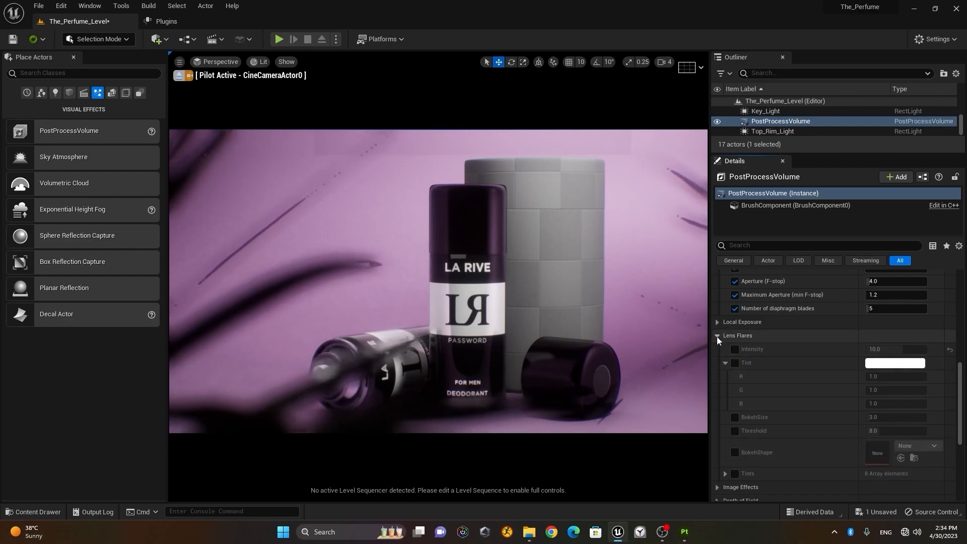
{"action": "left_click", "coordinate": [717, 335]}
Enable the Vignette Intensity override under Image Effects and set it to 1.0.
{"action": "left_click", "coordinate": [718, 349]}
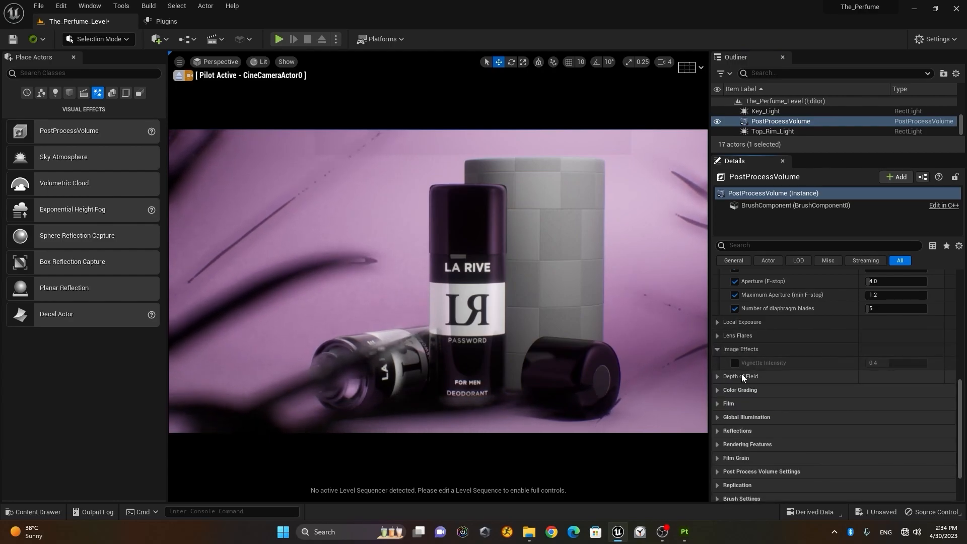
{"action": "left_click", "coordinate": [734, 363]}
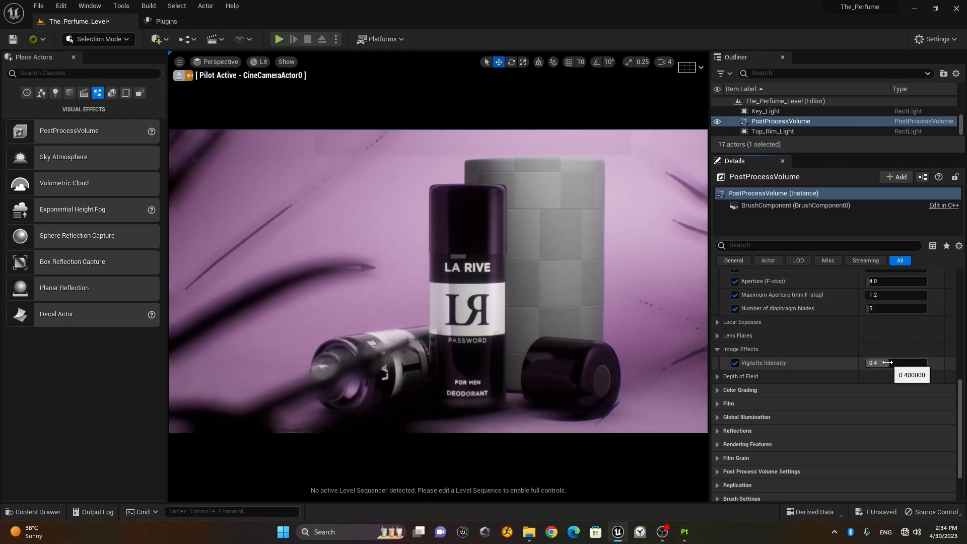
{"action": "left_click_drag", "start_coordinate": [888, 363], "coordinate": [942, 362]}
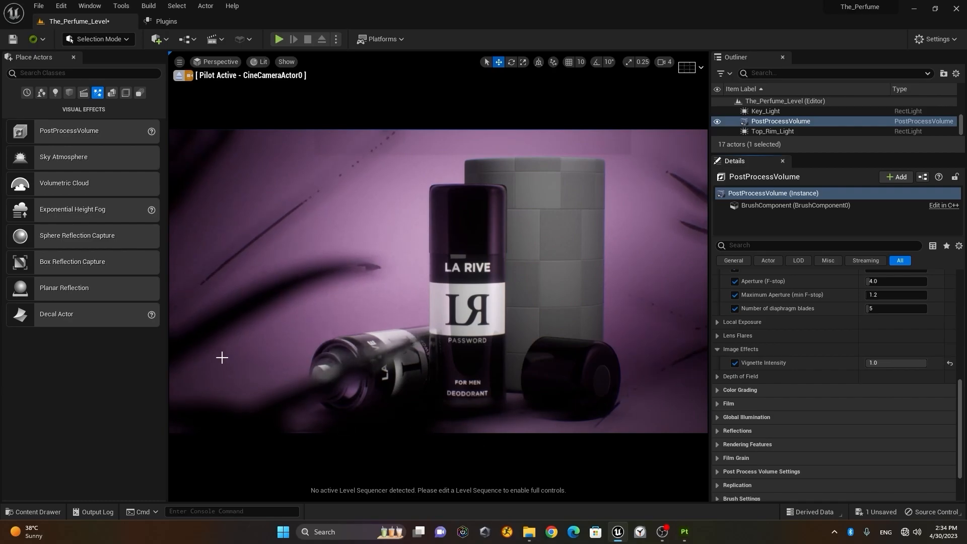
Set the Vignette Intensity of PostProcessVolume to 0.768 and collapse Image Effects.
{"action": "mouse_move", "coordinate": [922, 363]}
{"action": "left_mouse_down"}
{"action": "mouse_move", "coordinate": [882, 362]}
{"action": "mouse_move", "coordinate": [929, 363]}
{"action": "mouse_move", "coordinate": [911, 362]}
{"action": "left_mouse_up"}
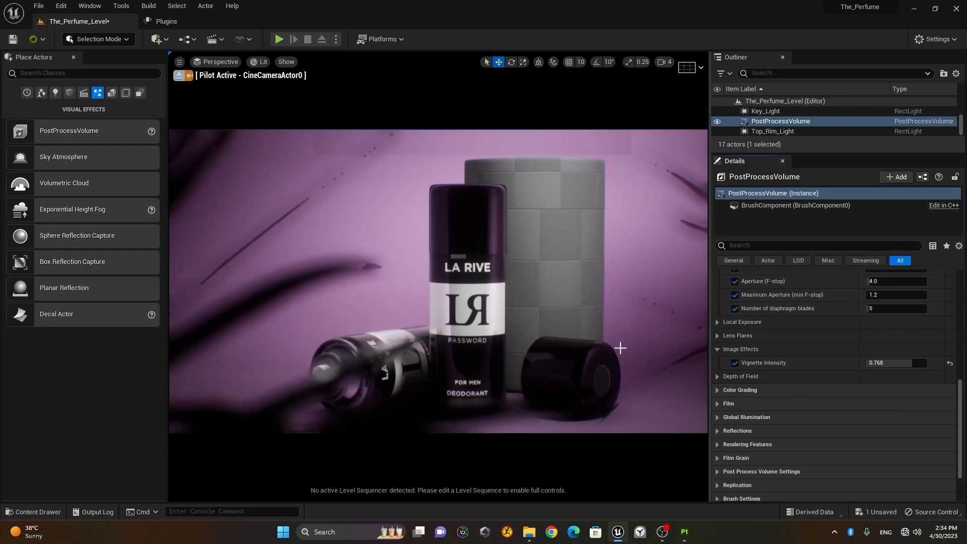
{"action": "left_click", "coordinate": [718, 351]}
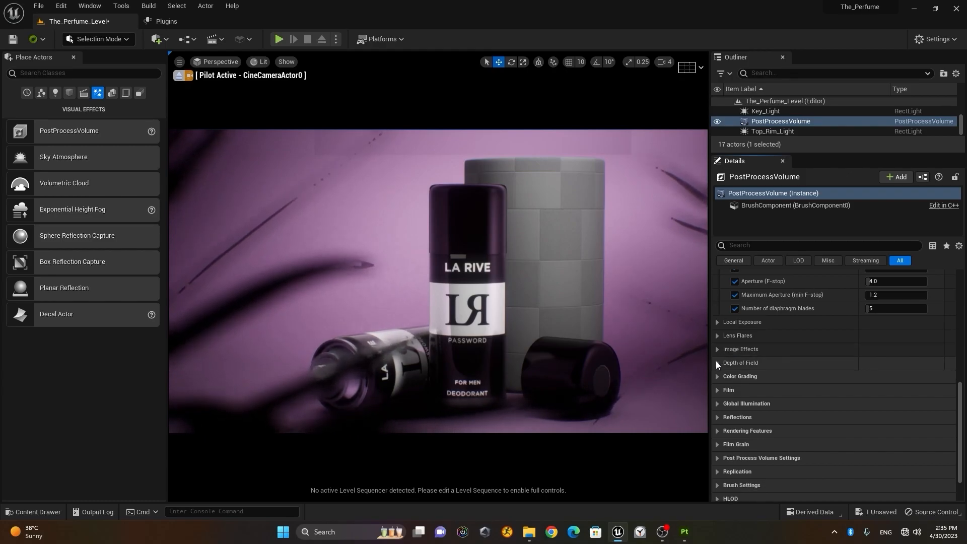
Enable the Depth of Field overrides for Sensor Width, Squeeze Factor, Focal Distance, Depth Blur km for 50% and Depth Blur Radius.
{"action": "left_click", "coordinate": [717, 362]}
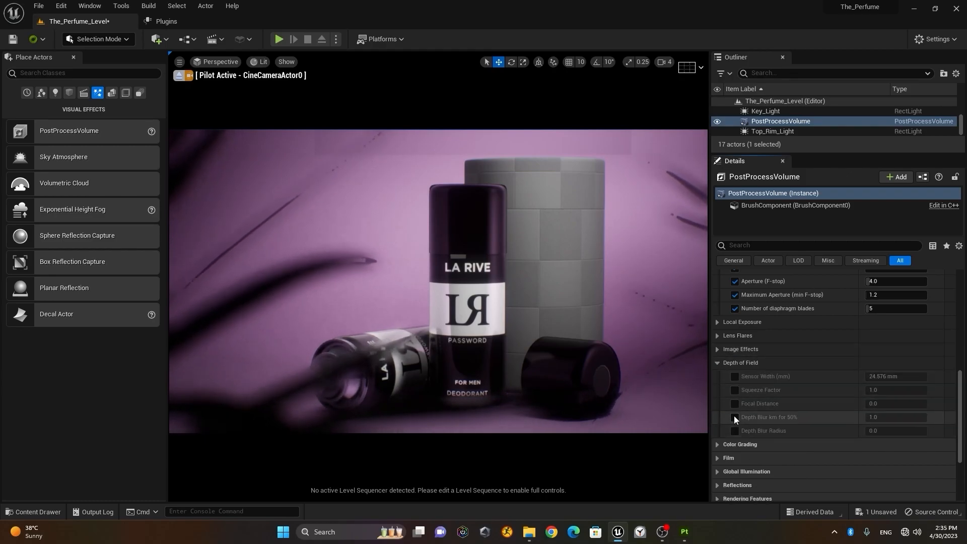
{"action": "left_click", "coordinate": [735, 377]}
{"action": "left_click", "coordinate": [735, 390]}
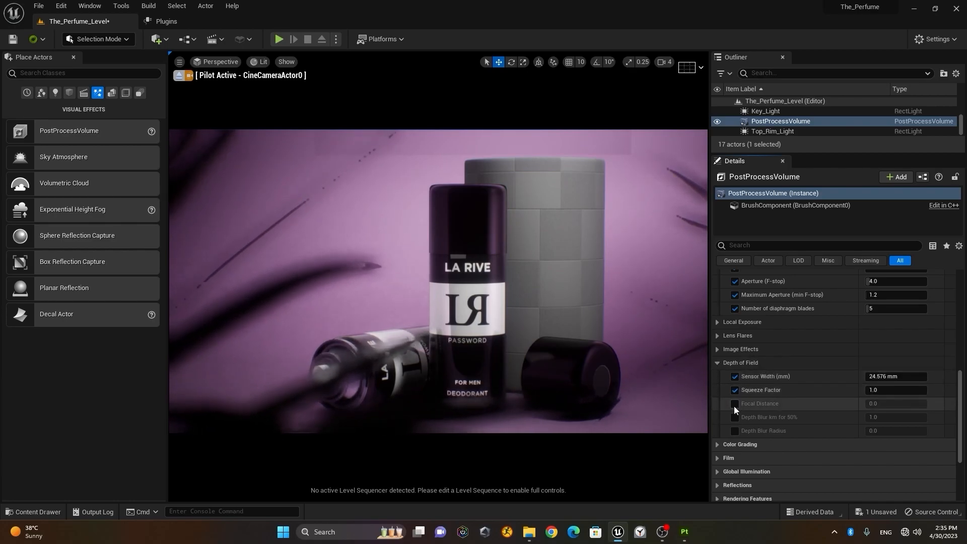
{"action": "left_click", "coordinate": [734, 403]}
{"action": "left_click", "coordinate": [734, 417]}
{"action": "left_click", "coordinate": [735, 430]}
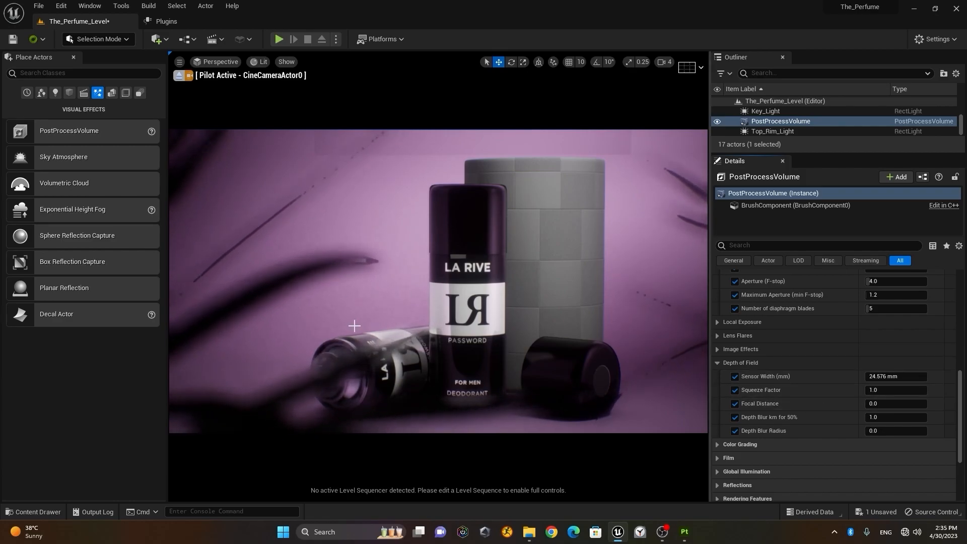
Disable all five Depth of Field overrides and collapse the group.
{"action": "left_click", "coordinate": [735, 379]}
{"action": "left_click", "coordinate": [735, 389]}
{"action": "left_click", "coordinate": [735, 405]}
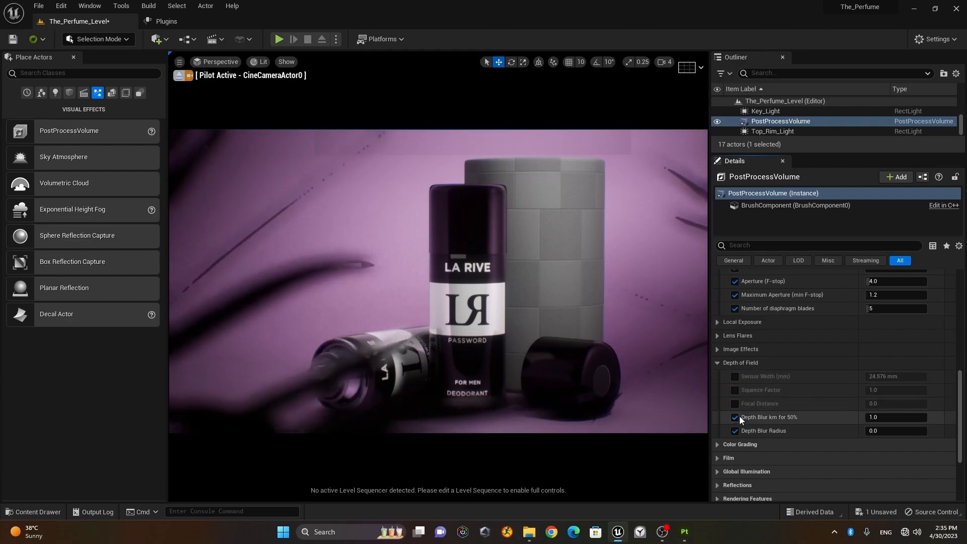
{"action": "left_click", "coordinate": [736, 418]}
{"action": "left_click", "coordinate": [736, 431]}
{"action": "left_click", "coordinate": [716, 365]}
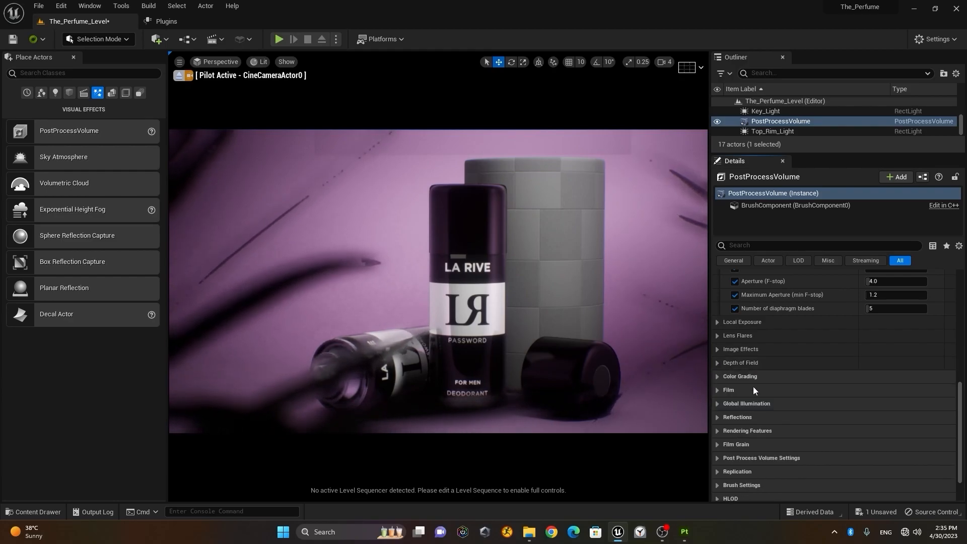
Expand Color Grading and collapse the Camera and Lens groups of PostProcessVolume.
{"action": "left_click", "coordinate": [720, 377]}
{"action": "scroll", "coordinate": [803, 389], "scroll_direction": "down", "scroll_amount": 2}
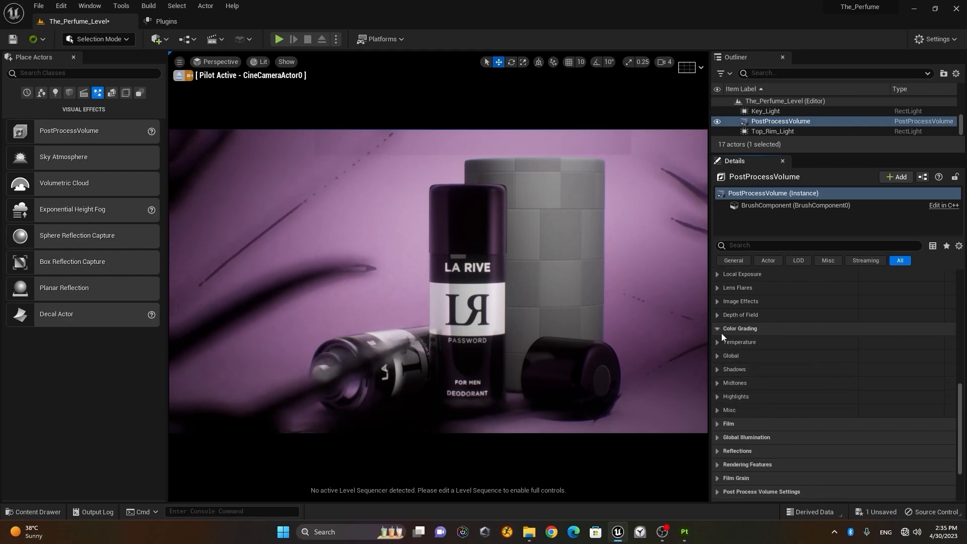
{"action": "scroll", "coordinate": [757, 343], "scroll_direction": "up", "scroll_amount": 3}
{"action": "scroll", "coordinate": [757, 343], "scroll_direction": "up", "scroll_amount": 3}
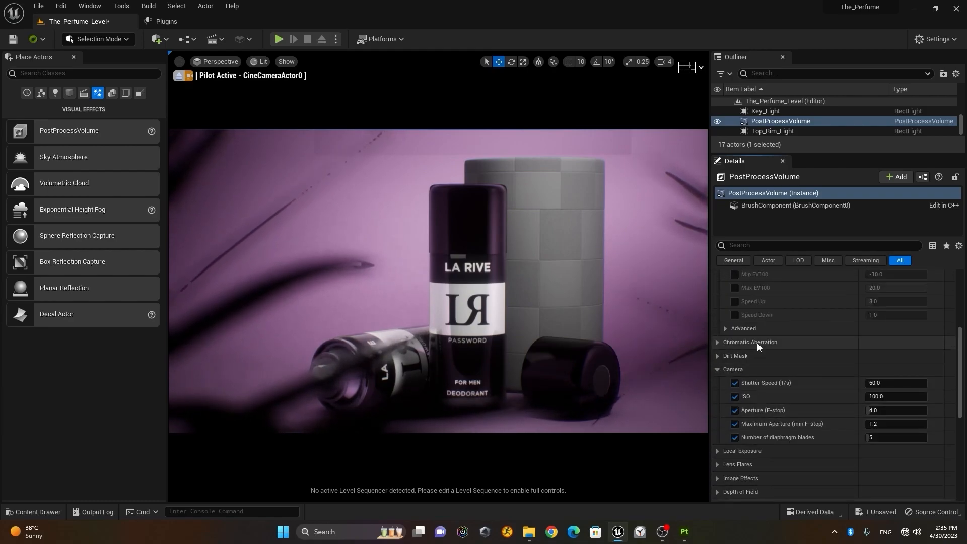
{"action": "left_click", "coordinate": [716, 370]}
{"action": "scroll", "coordinate": [738, 355], "scroll_direction": "up", "scroll_amount": 5}
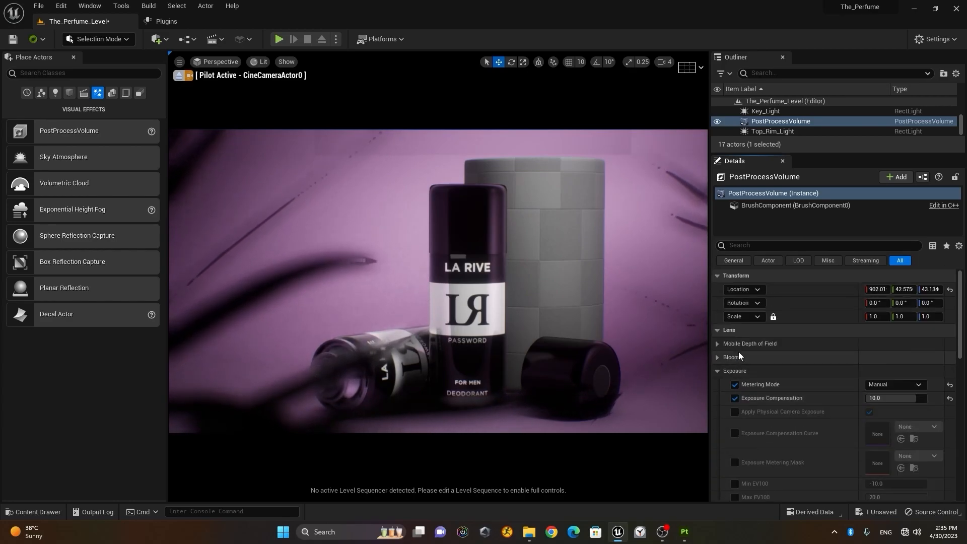
{"action": "left_click", "coordinate": [716, 330]}
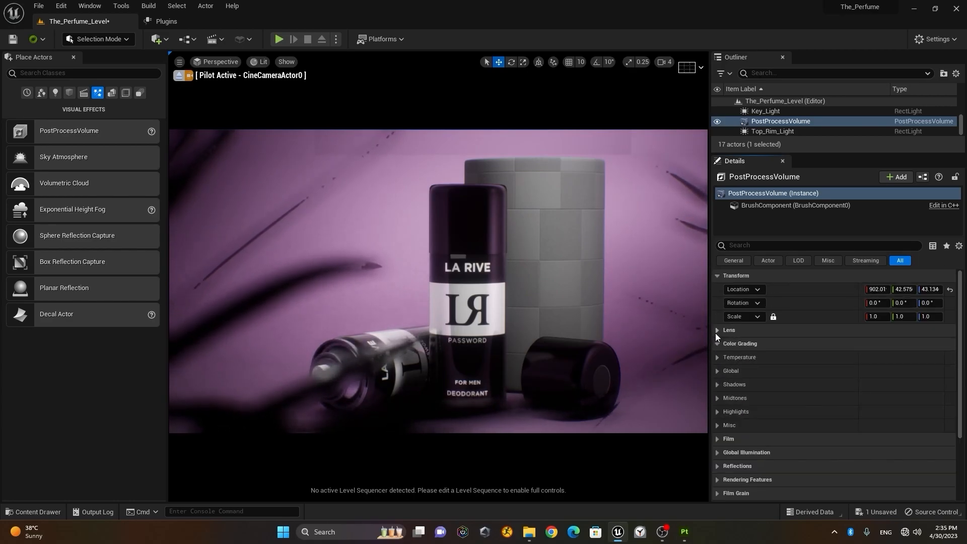
{"action": "scroll", "coordinate": [741, 349], "scroll_direction": "down", "scroll_amount": 2}
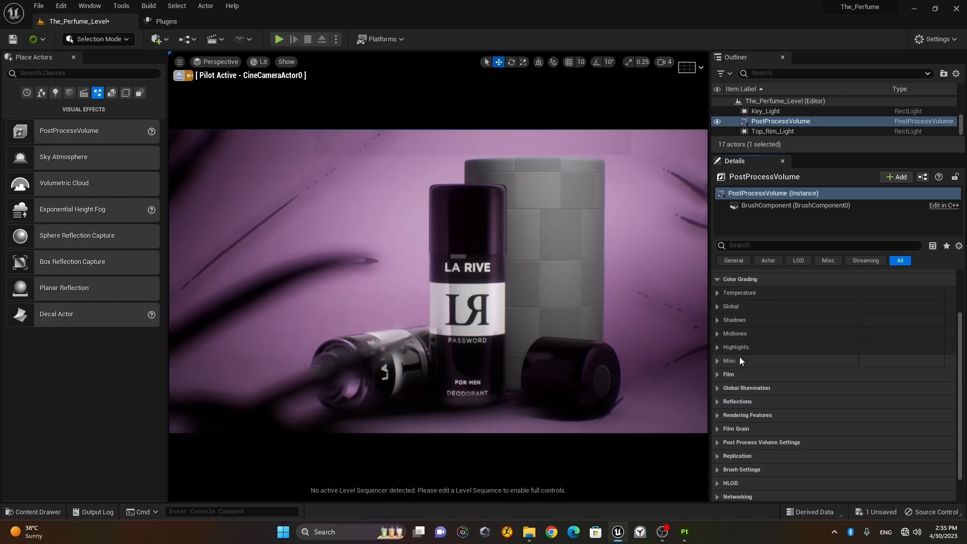
Enable the Temperature Type, Temp and Tint overrides and raise Temp to about 10604 under White Balance.
{"action": "left_click", "coordinate": [718, 294]}
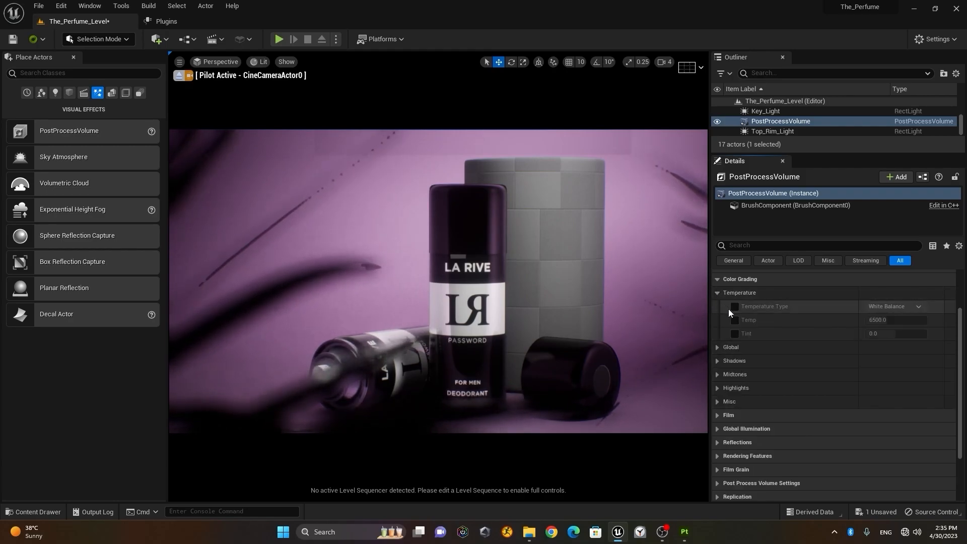
{"action": "left_click", "coordinate": [733, 307]}
{"action": "left_click", "coordinate": [734, 320]}
{"action": "left_click", "coordinate": [734, 333]}
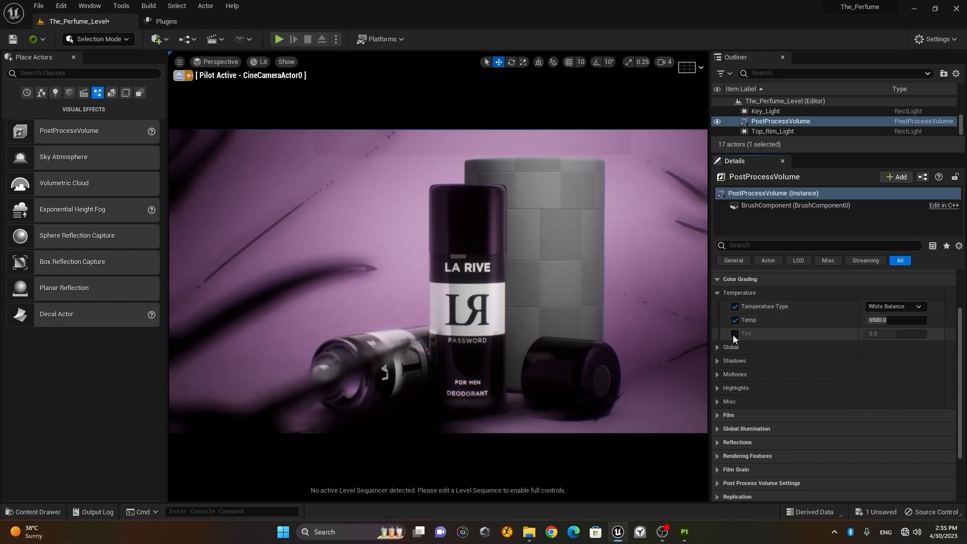
{"action": "left_click", "coordinate": [904, 307]}
{"action": "left_click", "coordinate": [901, 318]}
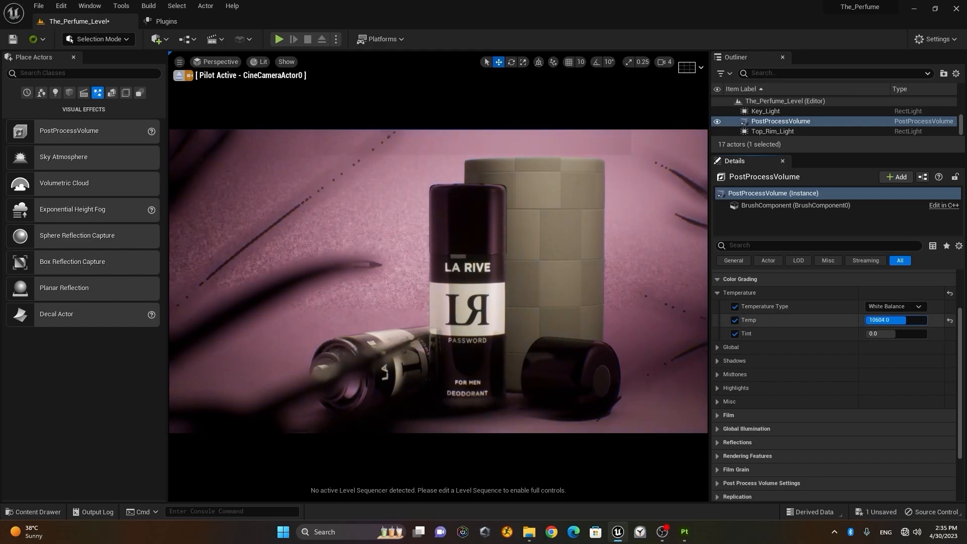
Switch Temperature Type to Color Temperature, set Temp to about 8120 and try a different Tint.
{"action": "left_click", "coordinate": [895, 307]}
{"action": "left_click", "coordinate": [899, 326]}
{"action": "left_click", "coordinate": [889, 320]}
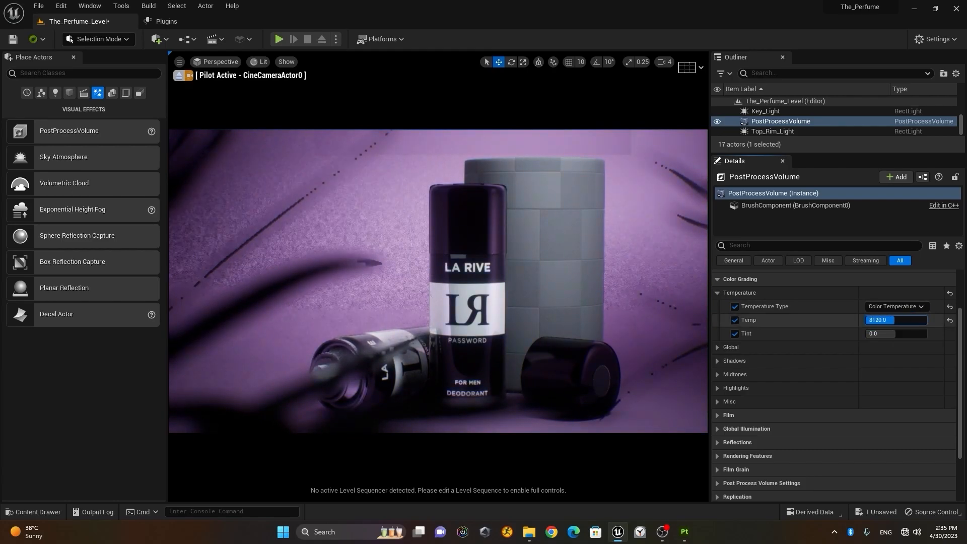
{"action": "left_click_drag", "start_coordinate": [918, 333], "coordinate": [901, 333]}
Disable the Tint, Temp and Temperature Type overrides and collapse the Temperature group.
{"action": "left_click", "coordinate": [735, 334]}
{"action": "left_click", "coordinate": [734, 320]}
{"action": "left_click", "coordinate": [735, 307]}
{"action": "left_click", "coordinate": [717, 292]}
Try the Global Saturation override with a pink tint at 0.9 (about G 0.634, B 0.79), toggling it off and on to compare.
{"action": "left_click", "coordinate": [717, 306]}
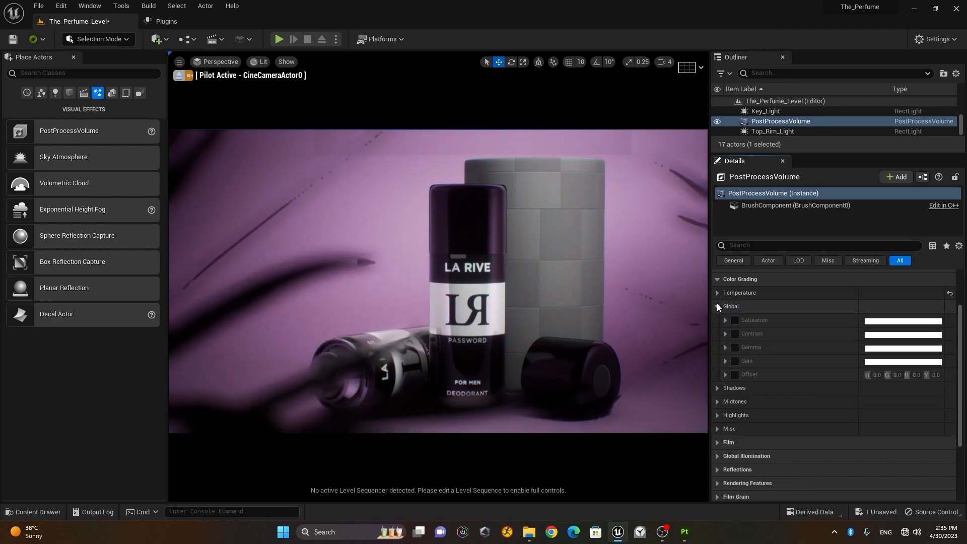
{"action": "left_click", "coordinate": [736, 320]}
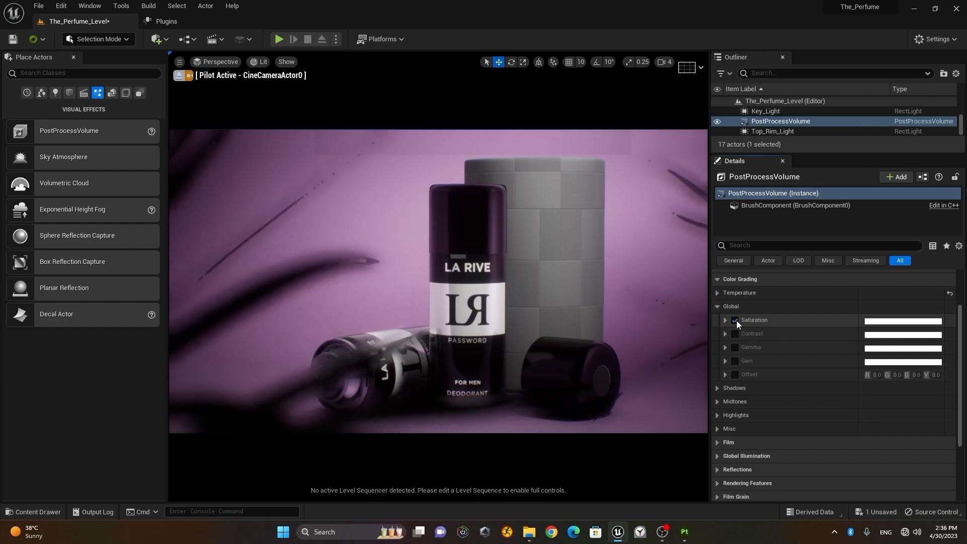
{"action": "left_click", "coordinate": [726, 320]}
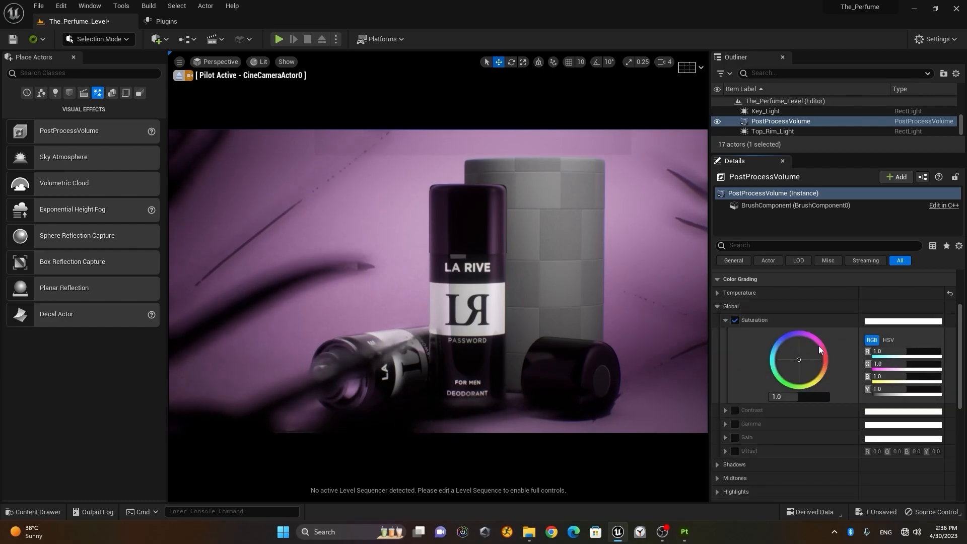
{"action": "left_click_drag", "start_coordinate": [797, 359], "coordinate": [814, 350]}
{"action": "left_click_drag", "start_coordinate": [815, 396], "coordinate": [794, 396]}
{"action": "left_click", "coordinate": [736, 319]}
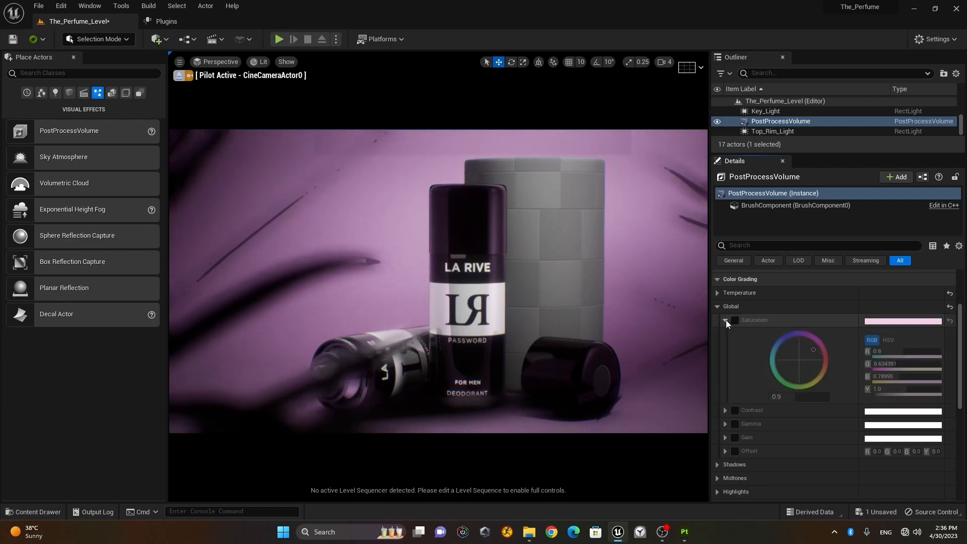
{"action": "left_click", "coordinate": [726, 319]}
{"action": "left_click", "coordinate": [733, 320]}
Try the Global Contrast override at 0.81 with a faint pink tint, and close the Global group with its overrides disabled.
{"action": "left_click", "coordinate": [734, 334]}
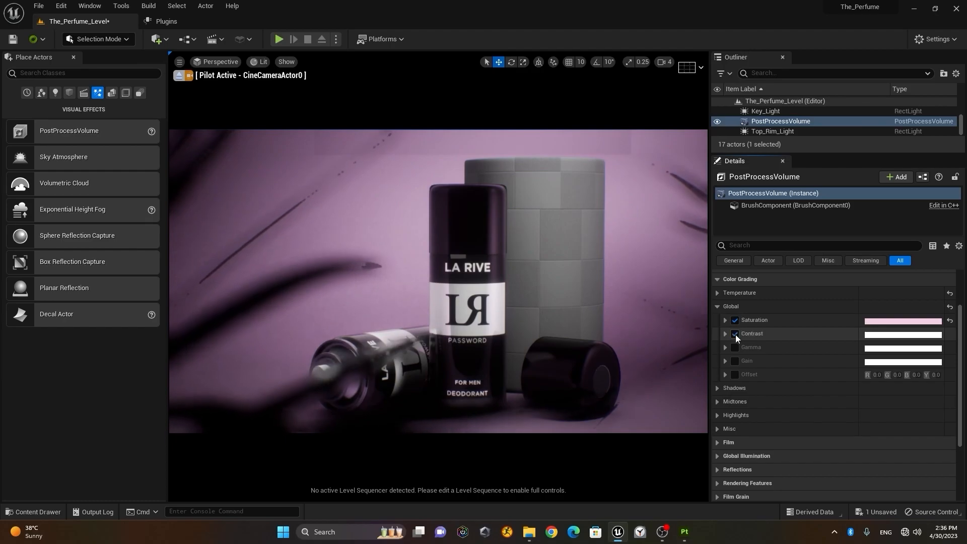
{"action": "left_click", "coordinate": [729, 334]}
{"action": "left_click", "coordinate": [780, 395]}
{"action": "left_click_drag", "start_coordinate": [781, 397], "coordinate": [823, 372]}
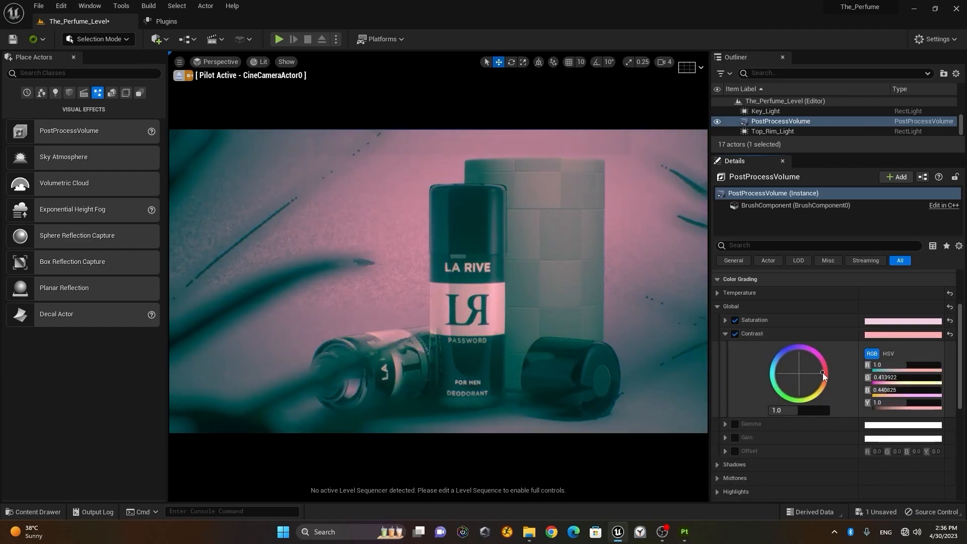
{"action": "left_click_drag", "start_coordinate": [795, 411], "coordinate": [792, 411]}
{"action": "left_click_drag", "start_coordinate": [818, 373], "coordinate": [811, 368]}
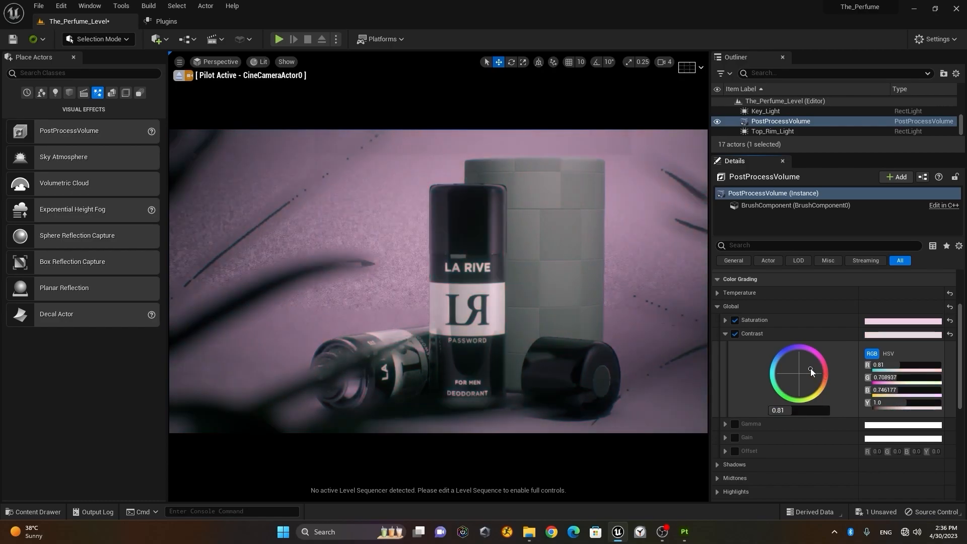
{"action": "left_click", "coordinate": [725, 333]}
{"action": "left_click", "coordinate": [718, 307]}
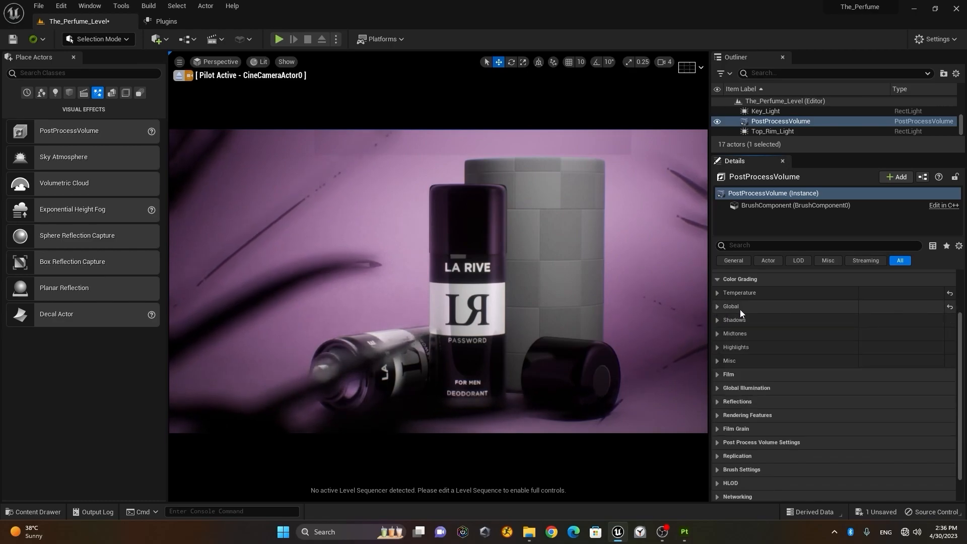
Enable the Shadows Contrast override, shift its color toward yellow and raise it to about 1.35, then collapse Shadows.
{"action": "left_click", "coordinate": [718, 320]}
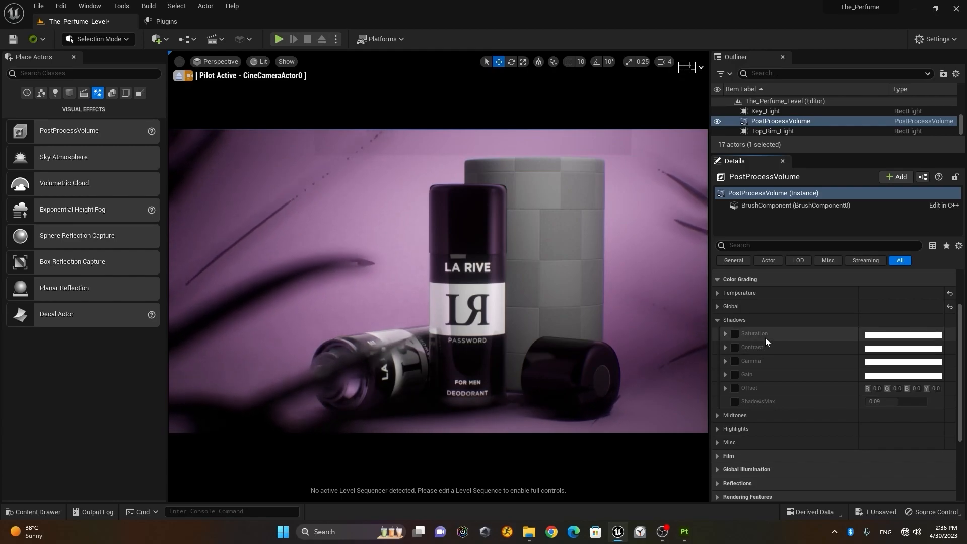
{"action": "left_click", "coordinate": [734, 348]}
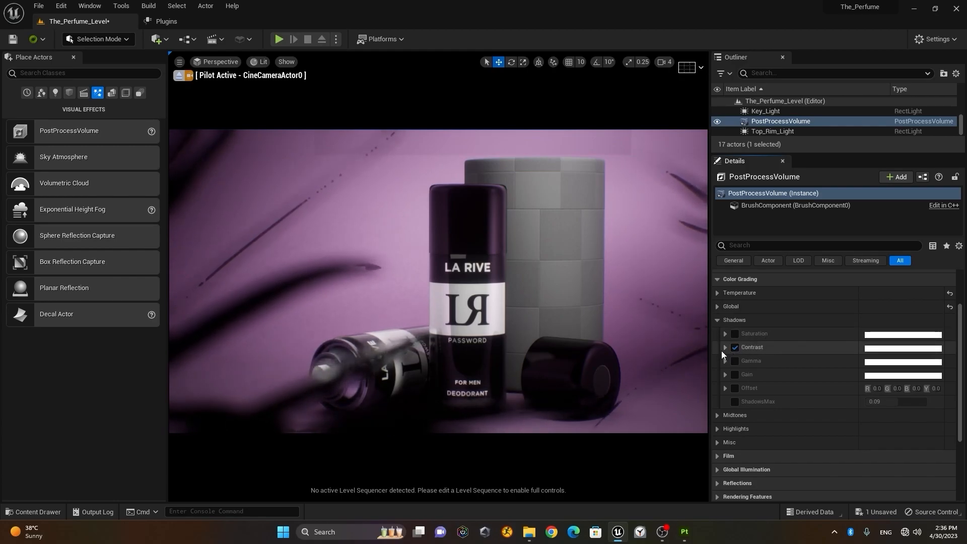
{"action": "left_click", "coordinate": [725, 347]}
{"action": "mouse_move", "coordinate": [801, 388]}
{"action": "left_mouse_down"}
{"action": "mouse_move", "coordinate": [816, 407]}
{"action": "mouse_move", "coordinate": [807, 406]}
{"action": "mouse_move", "coordinate": [803, 391]}
{"action": "mouse_move", "coordinate": [823, 412]}
{"action": "mouse_move", "coordinate": [810, 400]}
{"action": "left_mouse_up"}
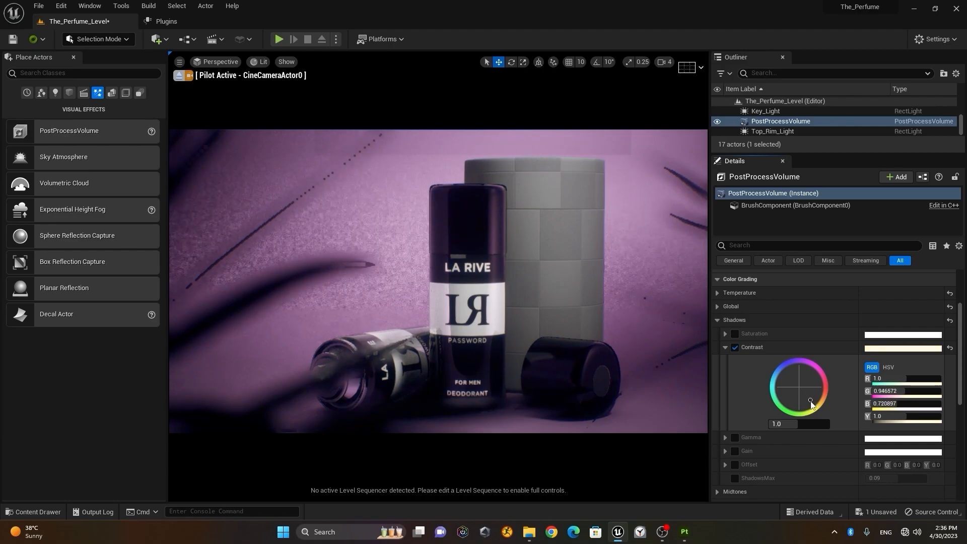
{"action": "mouse_move", "coordinate": [799, 425]}
{"action": "left_mouse_down"}
{"action": "mouse_move", "coordinate": [810, 424]}
{"action": "mouse_move", "coordinate": [791, 424]}
{"action": "mouse_move", "coordinate": [800, 424]}
{"action": "left_mouse_up"}
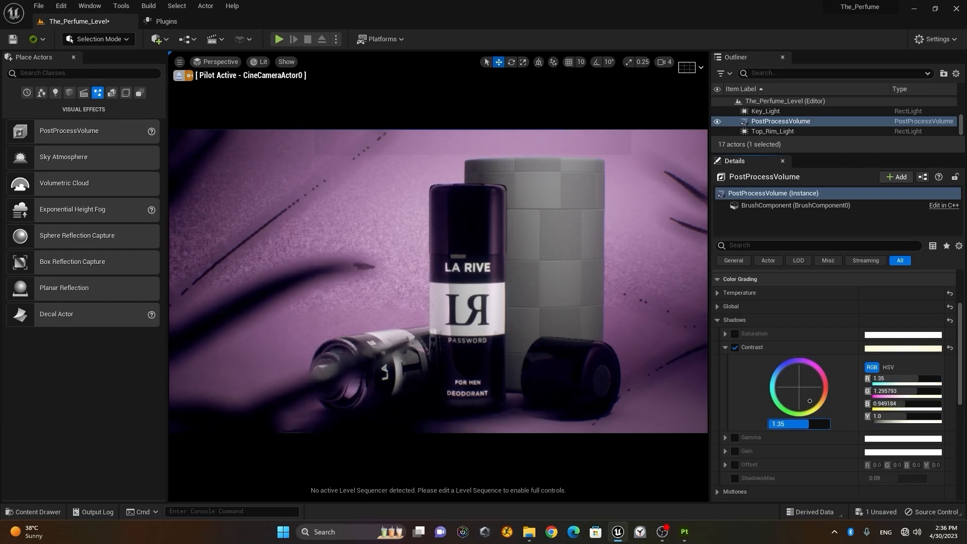
{"action": "left_click", "coordinate": [725, 348]}
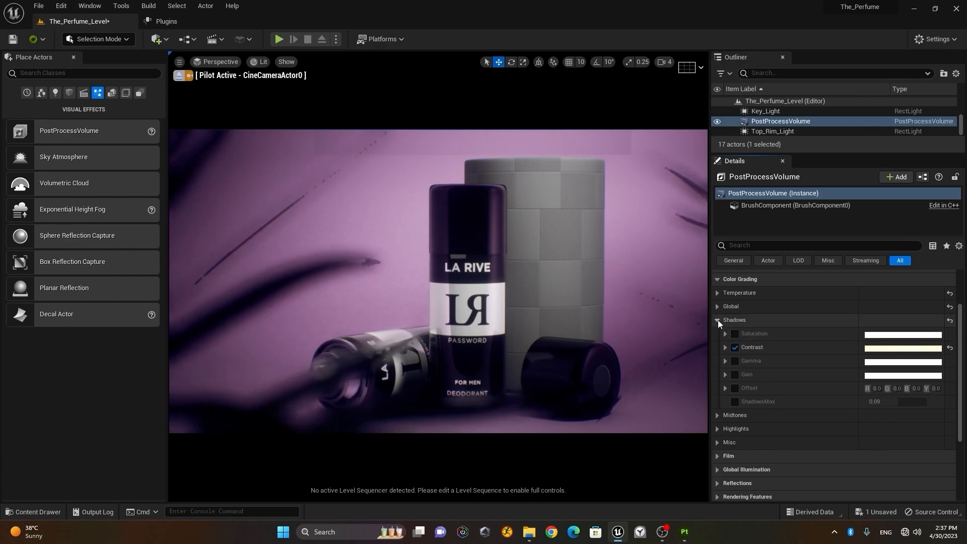
{"action": "left_click", "coordinate": [717, 319]}
Enable the Midtones Contrast override with an orange tint at about 1.18 (G 0.963, B 0.701), and collapse Midtones.
{"action": "left_click", "coordinate": [717, 333]}
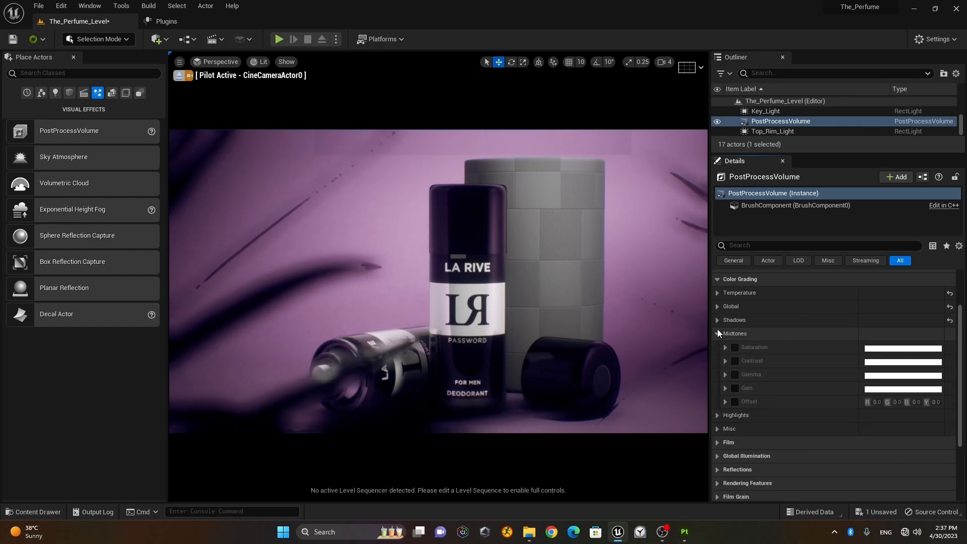
{"action": "left_click", "coordinate": [725, 360]}
{"action": "left_click", "coordinate": [734, 362]}
{"action": "left_click_drag", "start_coordinate": [800, 401], "coordinate": [809, 437]}
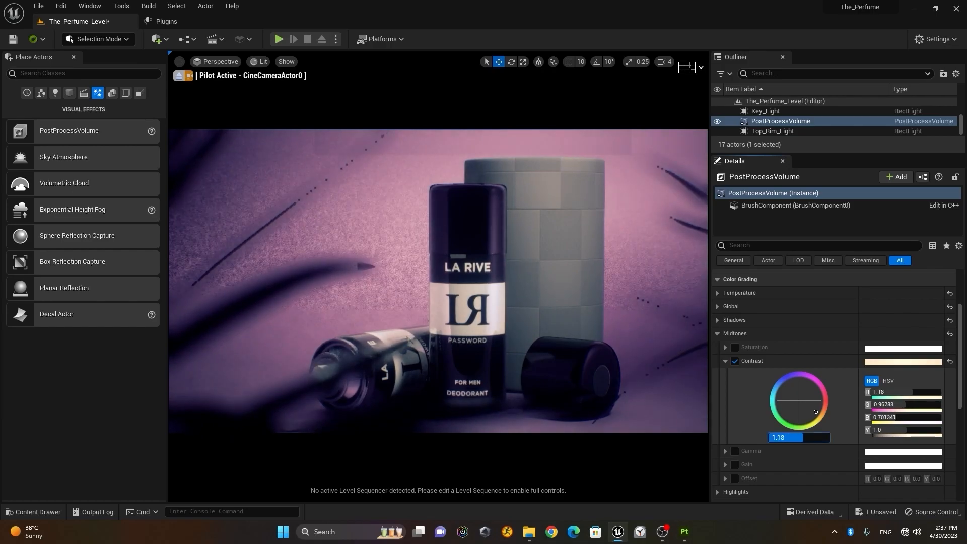
{"action": "left_click", "coordinate": [724, 360]}
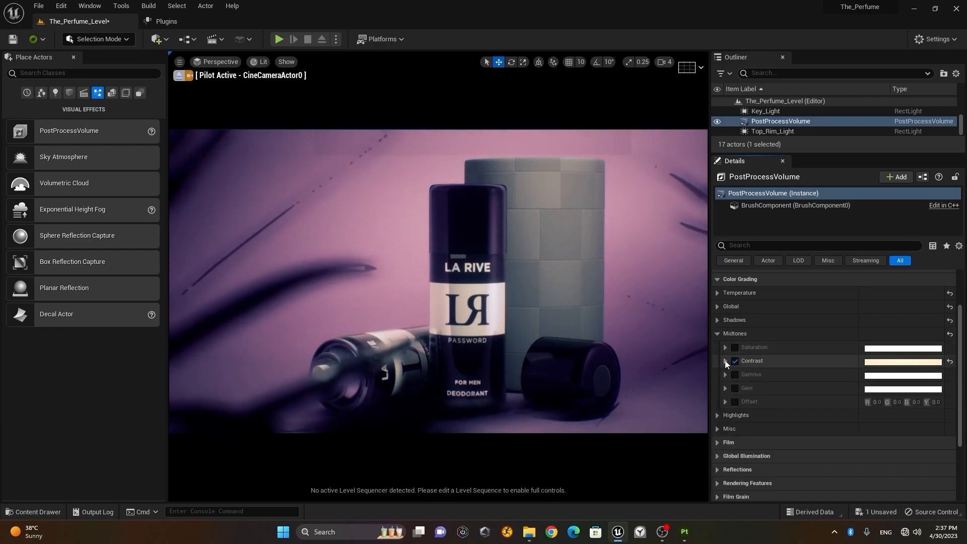
{"action": "left_click", "coordinate": [718, 333]}
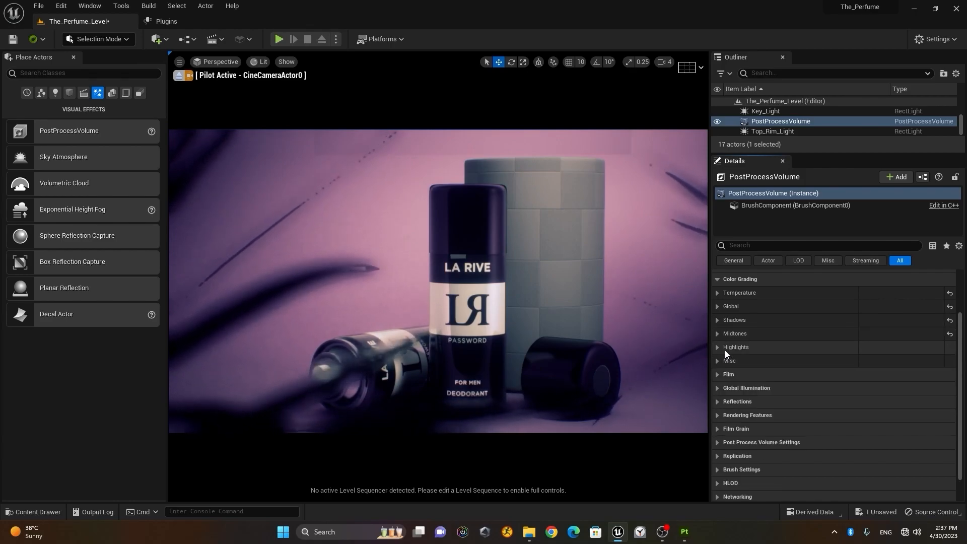
{"action": "left_click", "coordinate": [716, 361]}
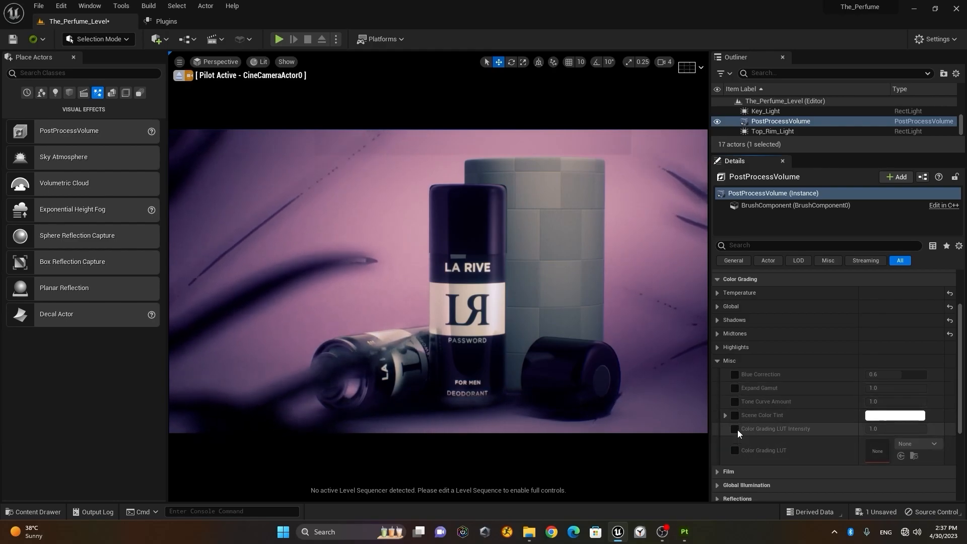
{"action": "left_click", "coordinate": [715, 361]}
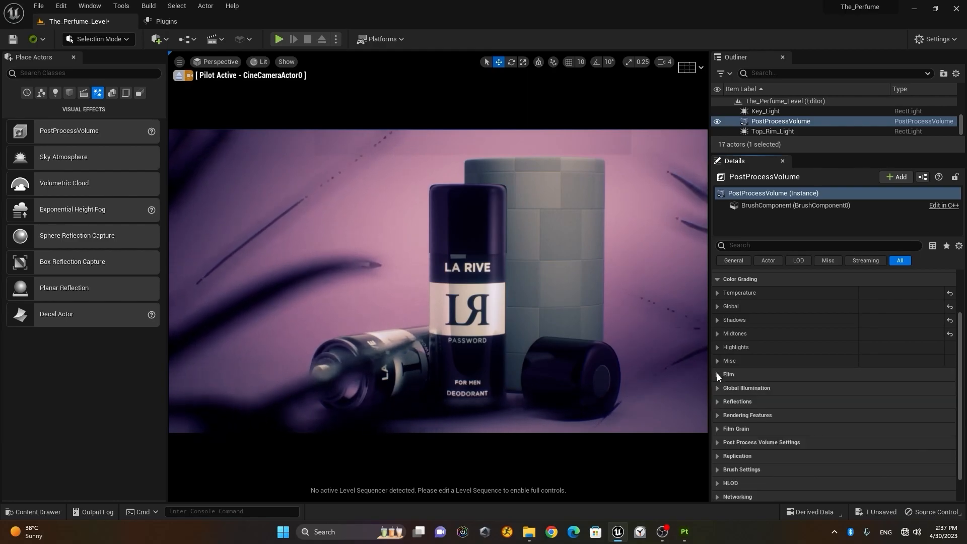
Collapse Color Grading and enable the Film overrides for Slope, Toe, Shoulder, Black clip and White clip.
{"action": "scroll", "coordinate": [725, 368], "scroll_direction": "up", "scroll_amount": 1}
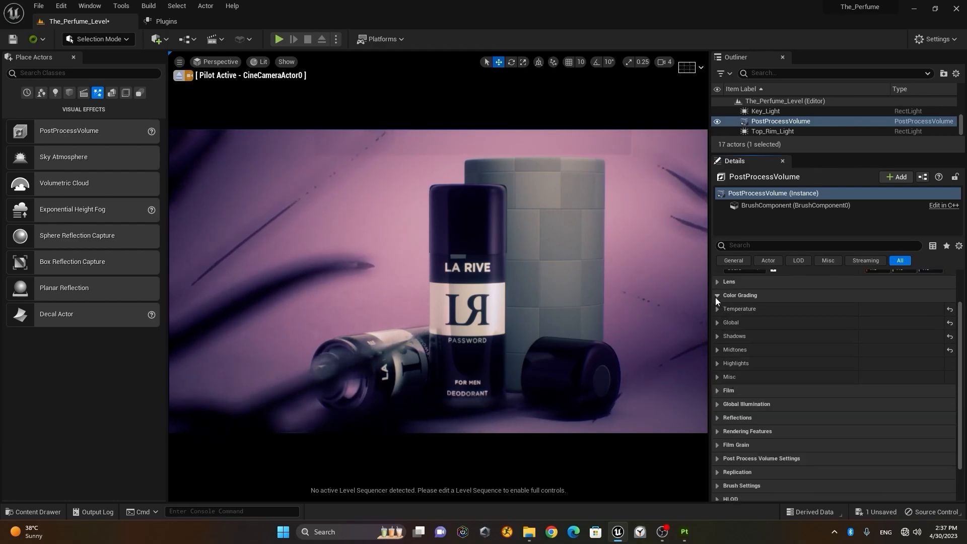
{"action": "left_click", "coordinate": [716, 296]}
{"action": "left_click", "coordinate": [720, 344]}
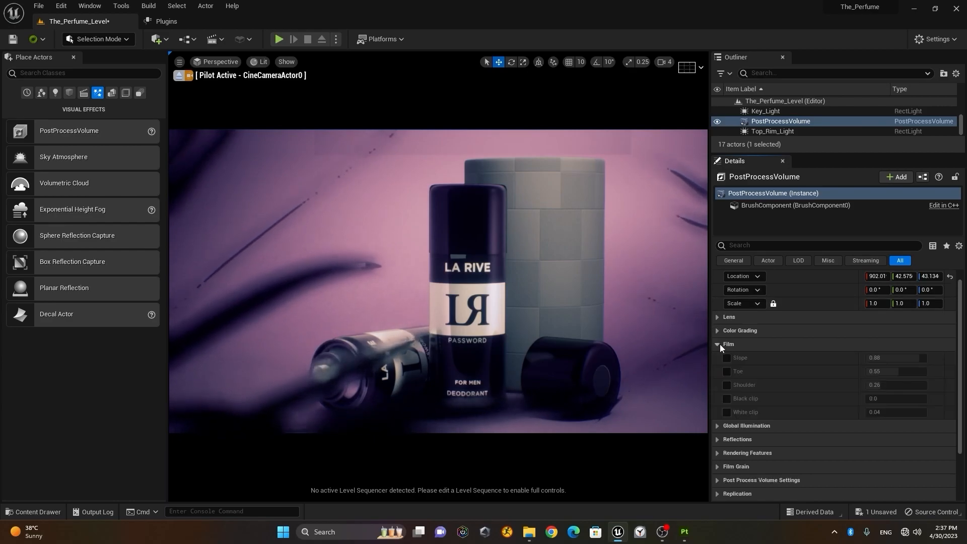
{"action": "left_click", "coordinate": [726, 358]}
{"action": "left_click", "coordinate": [726, 371]}
{"action": "left_click", "coordinate": [726, 384]}
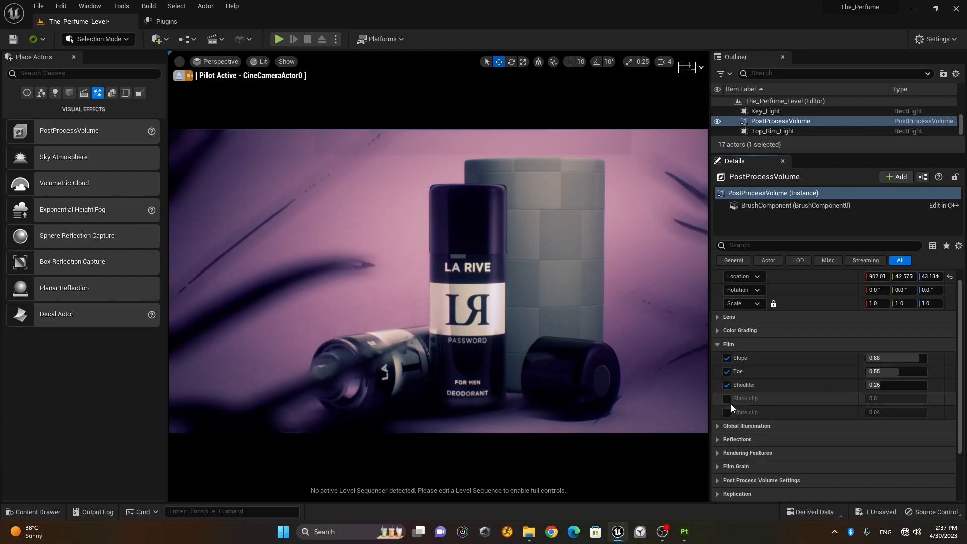
{"action": "left_click", "coordinate": [727, 399]}
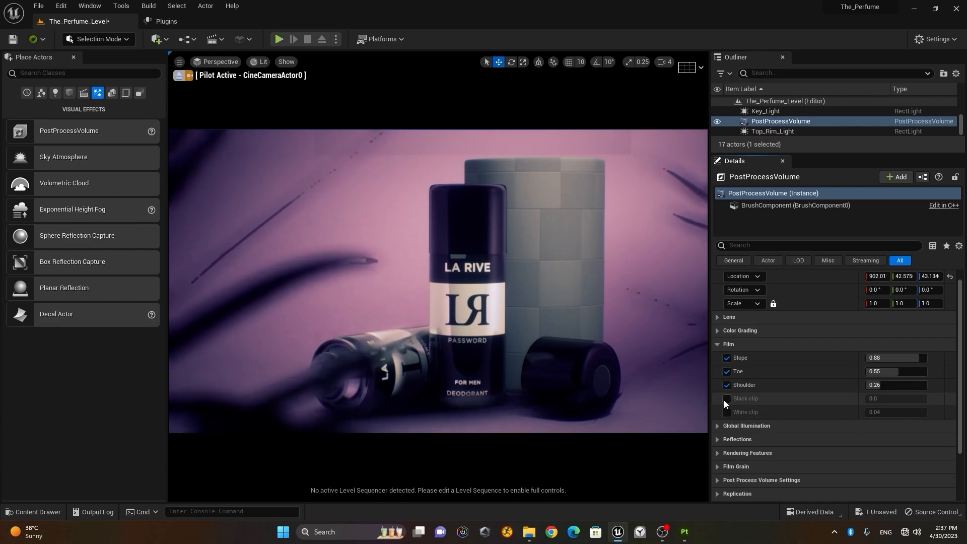
{"action": "left_click", "coordinate": [727, 412]}
Set the Film Slope to 0.64, Toe to 0.574, Shoulder to 0.332 and Black clip to 0.001.
{"action": "mouse_move", "coordinate": [913, 359]}
{"action": "left_mouse_down"}
{"action": "mouse_move", "coordinate": [902, 358]}
{"action": "mouse_move", "coordinate": [900, 371]}
{"action": "left_mouse_up"}
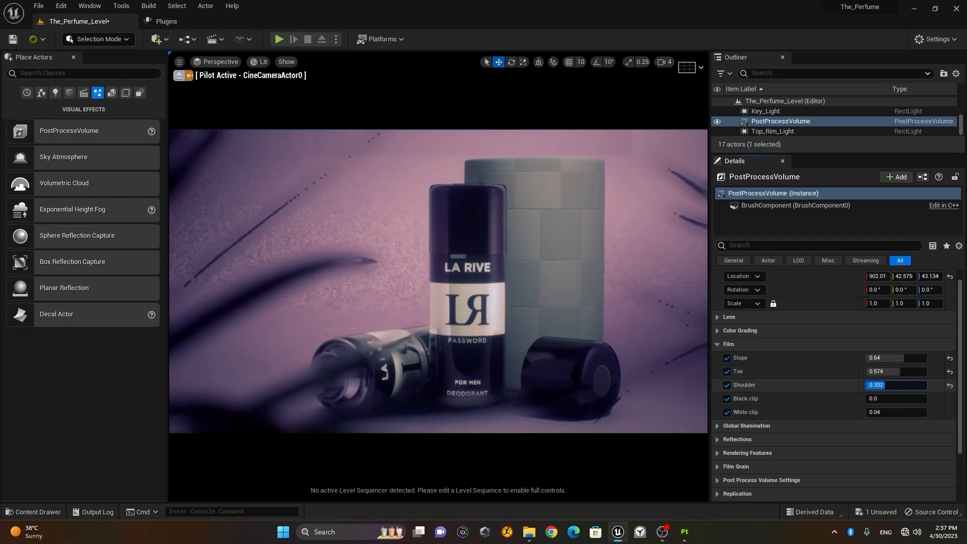
{"action": "left_click_drag", "start_coordinate": [885, 385], "coordinate": [885, 385]}
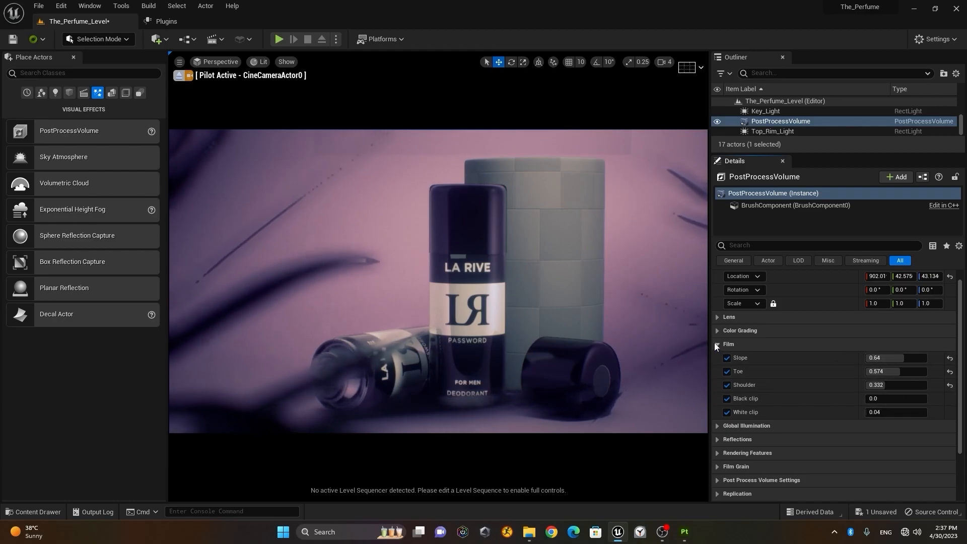
{"action": "mouse_move", "coordinate": [875, 398]}
{"action": "left_mouse_down"}
{"action": "mouse_move", "coordinate": [885, 398]}
{"action": "mouse_move", "coordinate": [865, 398]}
{"action": "left_mouse_up"}
{"action": "left_click", "coordinate": [889, 401]}
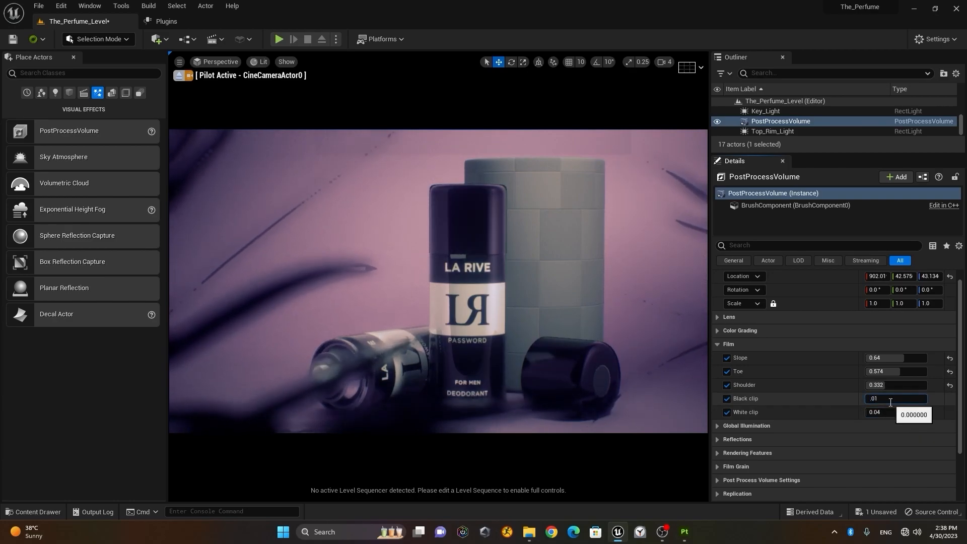
{"action": "key", "text": "Return"}
{"action": "left_click", "coordinate": [878, 401]}
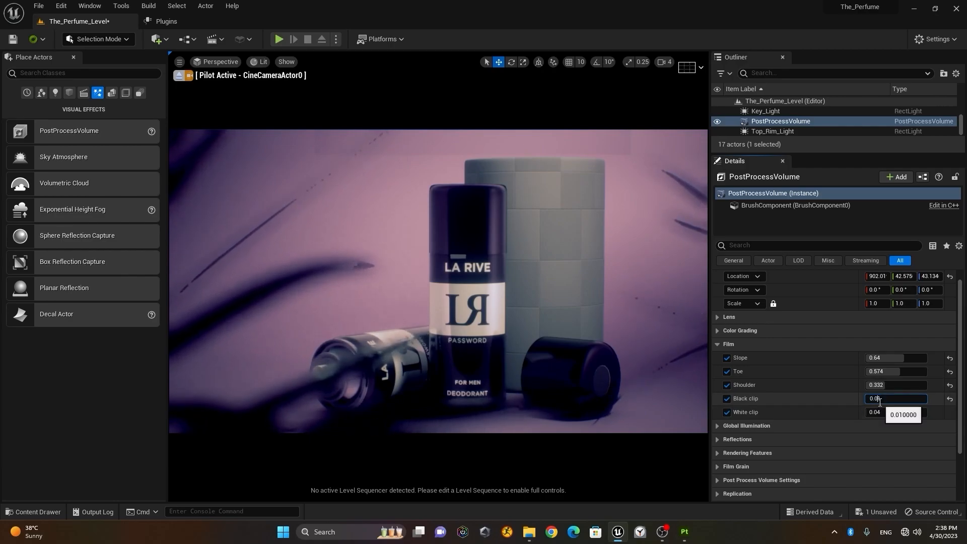
{"action": "type", "text": "0"}
{"action": "key", "text": "Return"}
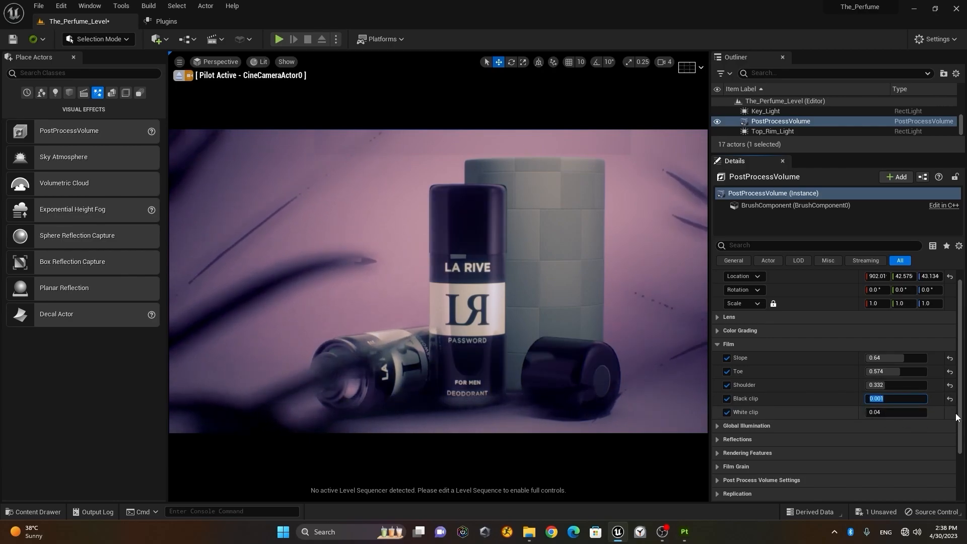
Try a Film White clip of about 0.312, reset it to its default, and collapse the Film group.
{"action": "mouse_move", "coordinate": [899, 412]}
{"action": "left_mouse_down"}
{"action": "mouse_move", "coordinate": [914, 412]}
{"action": "mouse_move", "coordinate": [883, 412]}
{"action": "left_mouse_up"}
{"action": "left_click", "coordinate": [895, 412]}
{"action": "type", "text": "0.0"}
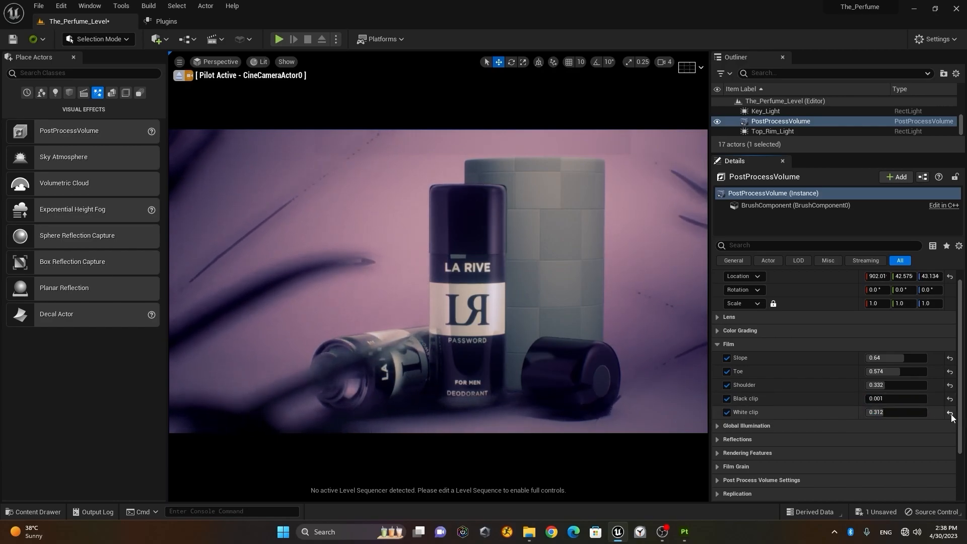
{"action": "left_click", "coordinate": [950, 413]}
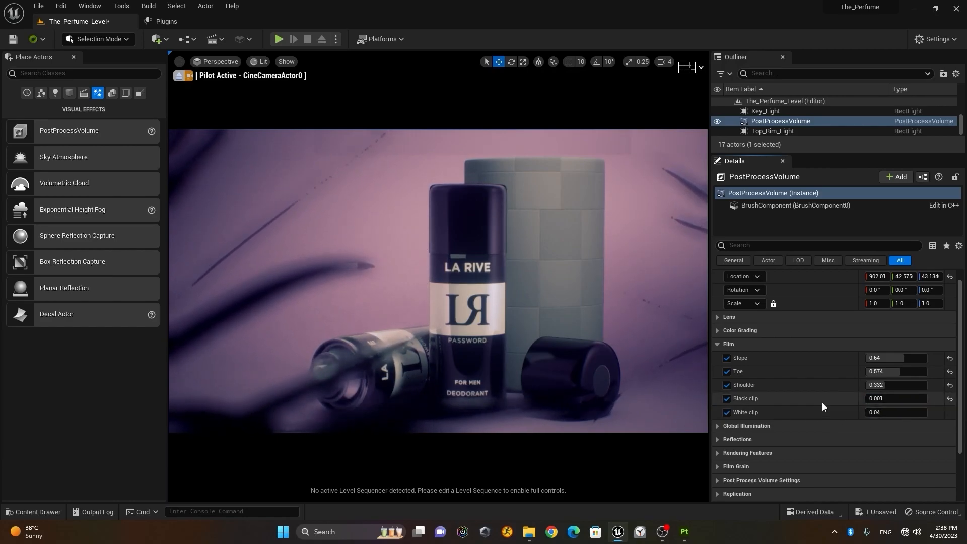
{"action": "left_click", "coordinate": [718, 346]}
Enable the Global Illumination Method override and try None in place of Lumen.
{"action": "left_click", "coordinate": [717, 357]}
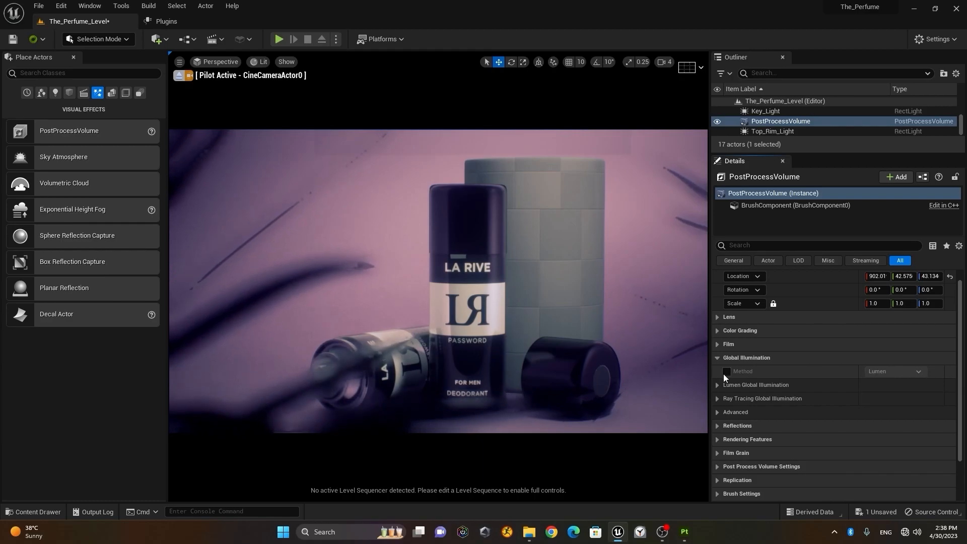
{"action": "left_click", "coordinate": [727, 372]}
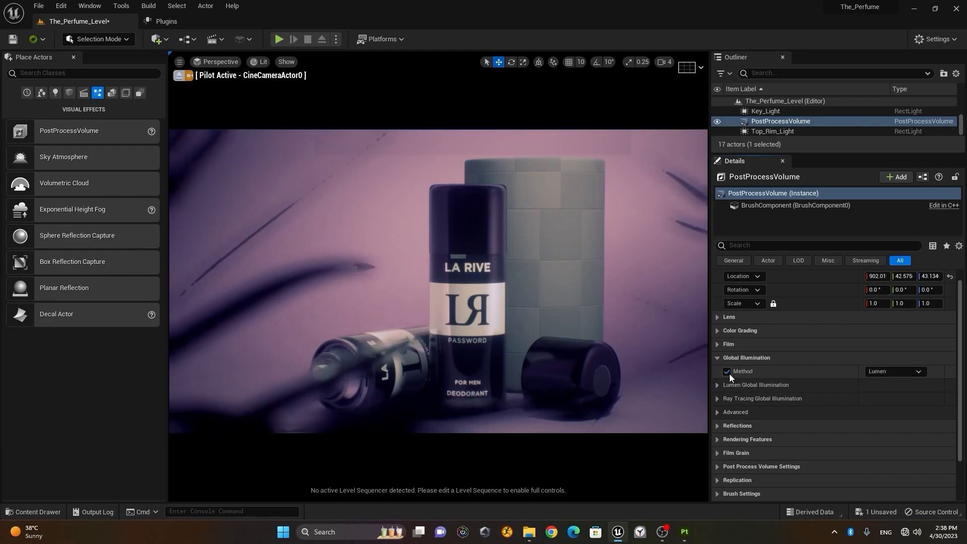
{"action": "left_click", "coordinate": [897, 372]}
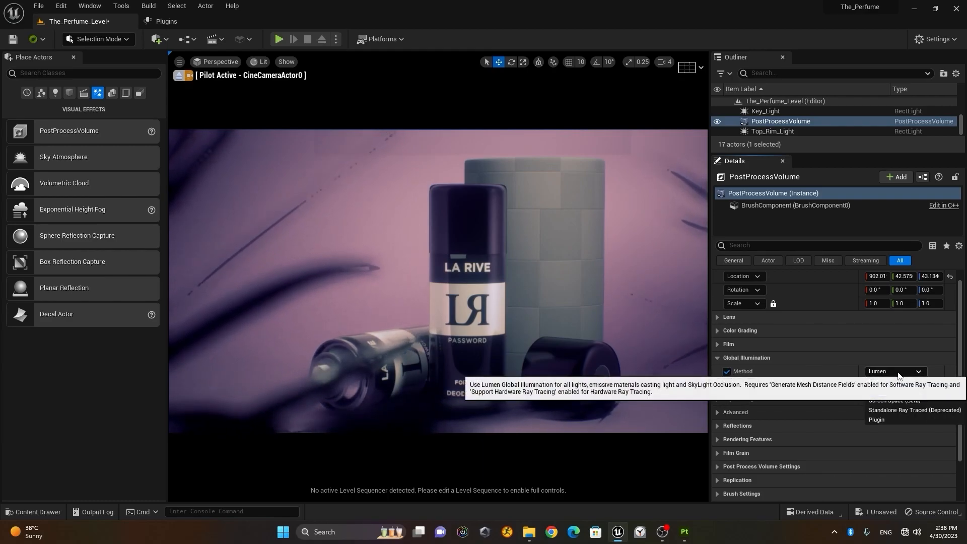
{"action": "left_click", "coordinate": [902, 391]}
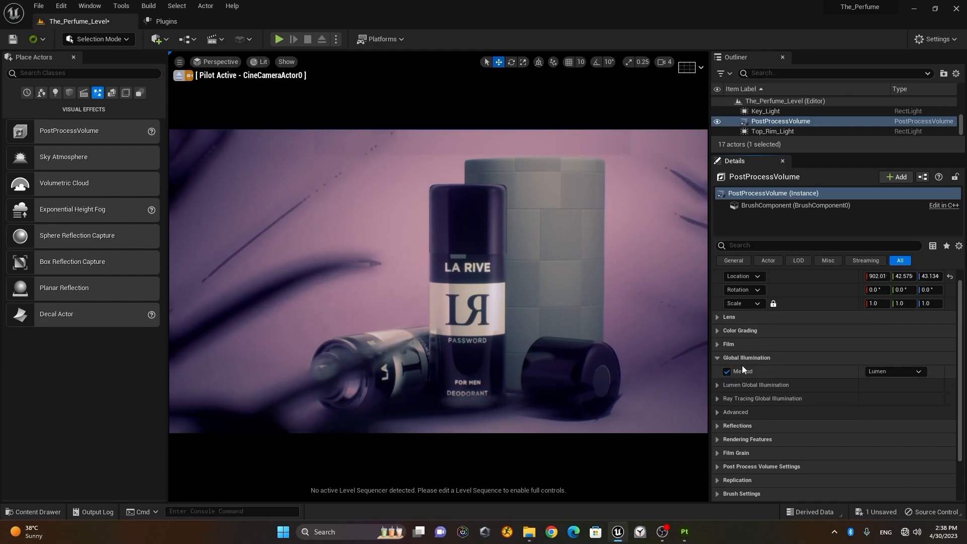
{"action": "left_click", "coordinate": [893, 372]}
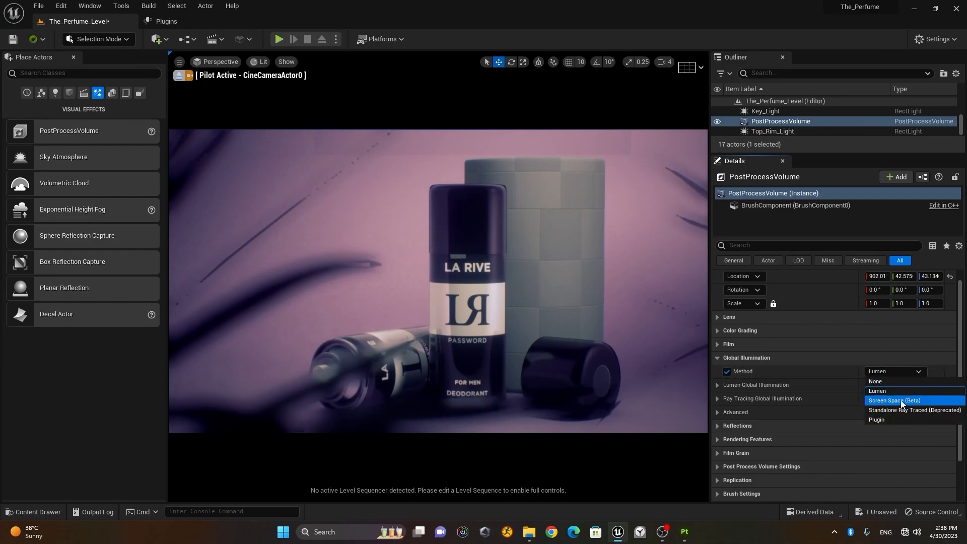
{"action": "left_click", "coordinate": [894, 382]}
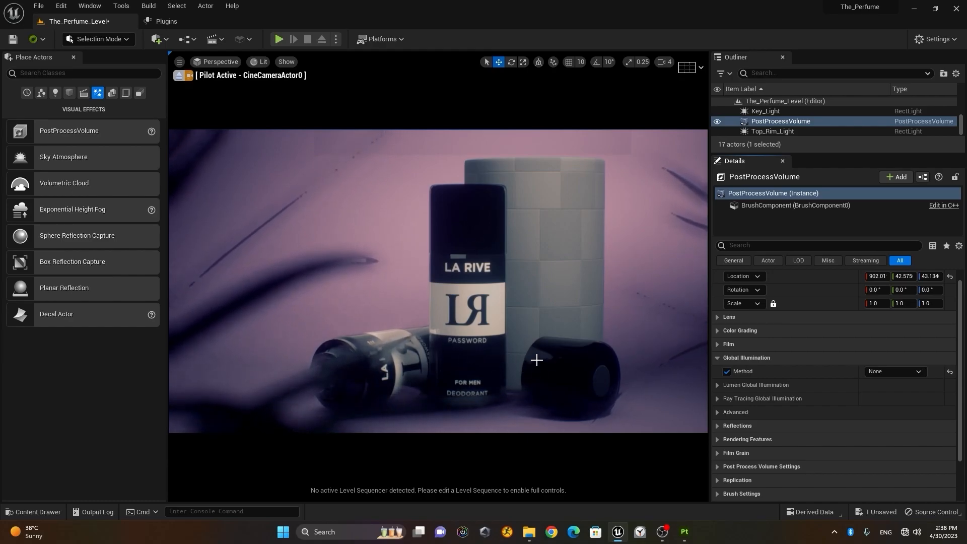
Try the Screen Space (Beta), Standalone Ray Traced (Deprecated) and Plugin methods for Global Illumination.
{"action": "left_click", "coordinate": [896, 373]}
{"action": "left_click", "coordinate": [903, 400]}
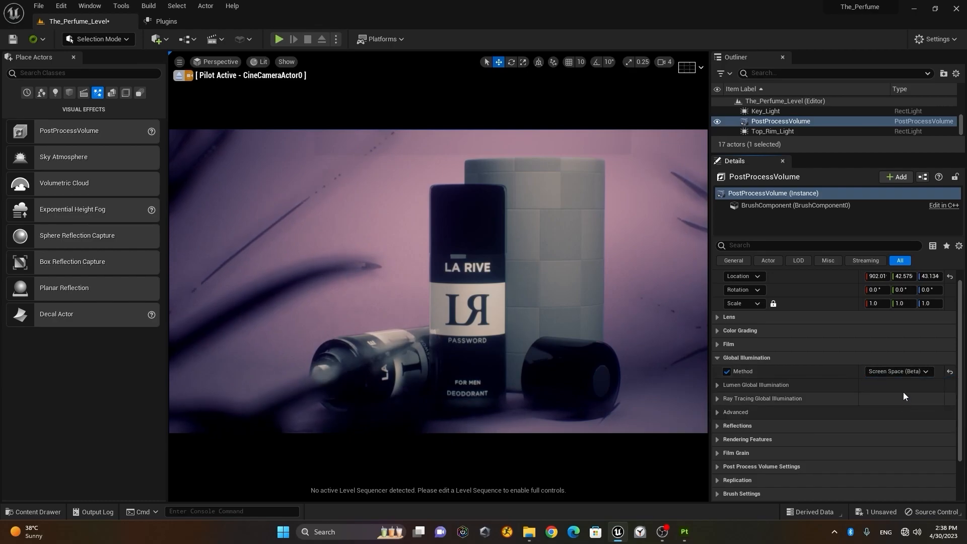
{"action": "left_click", "coordinate": [904, 373]}
{"action": "left_click", "coordinate": [913, 410]}
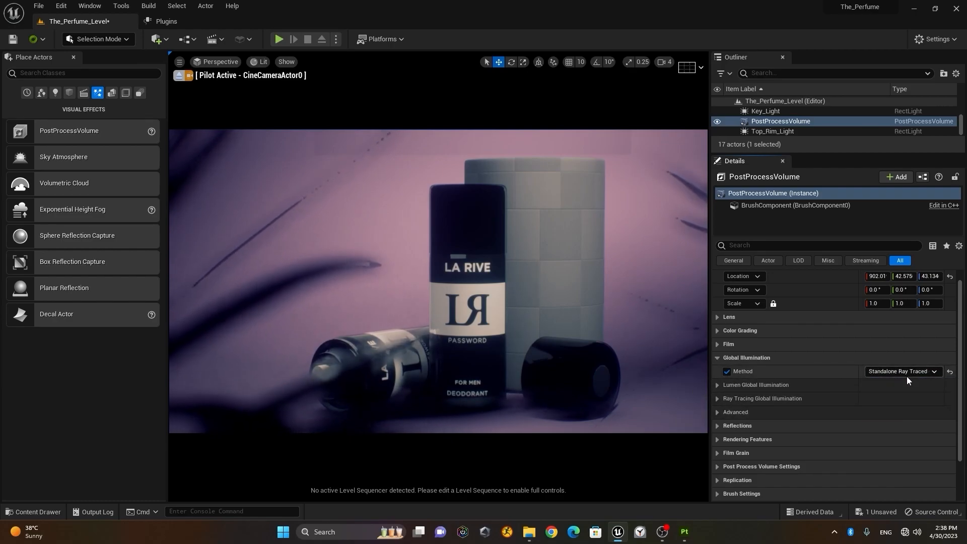
{"action": "left_click", "coordinate": [907, 374]}
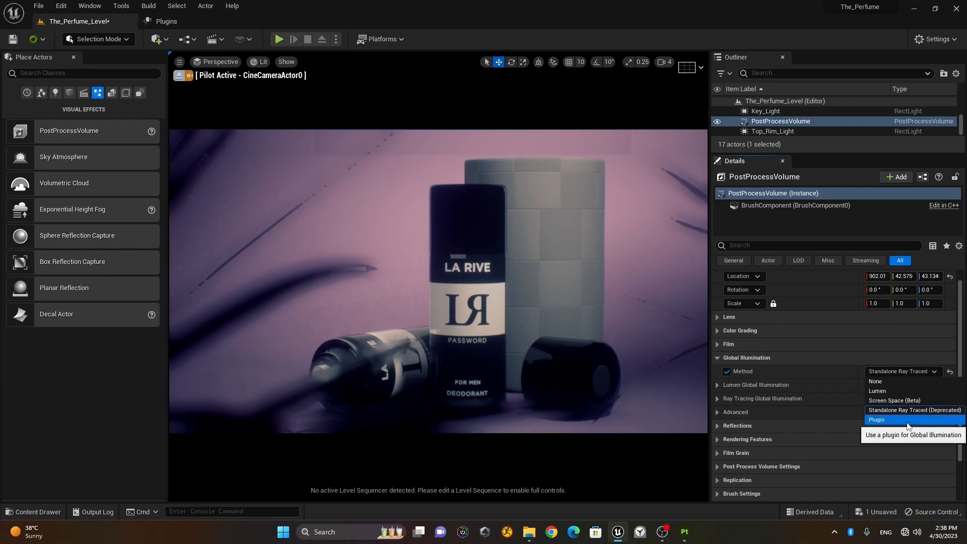
{"action": "left_click", "coordinate": [907, 419]}
Return the Global Illumination method to Lumen and disable its override.
{"action": "left_click", "coordinate": [895, 373]}
{"action": "left_click", "coordinate": [902, 392]}
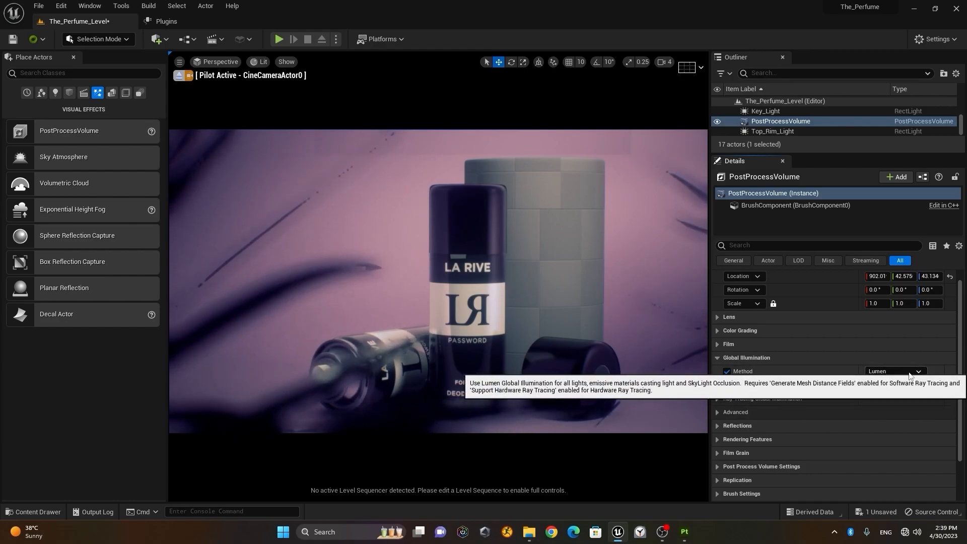
{"action": "left_click", "coordinate": [727, 373]}
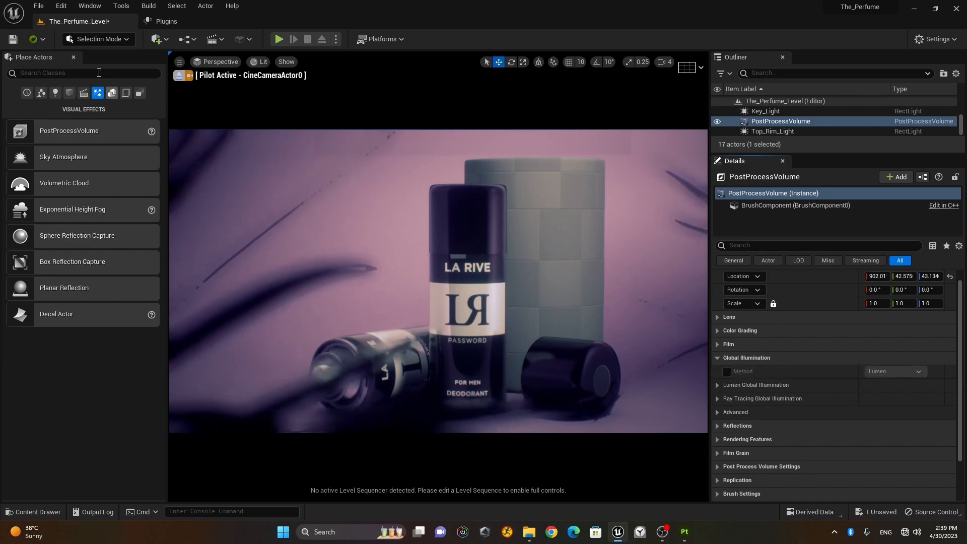
{"action": "left_click", "coordinate": [61, 6]}
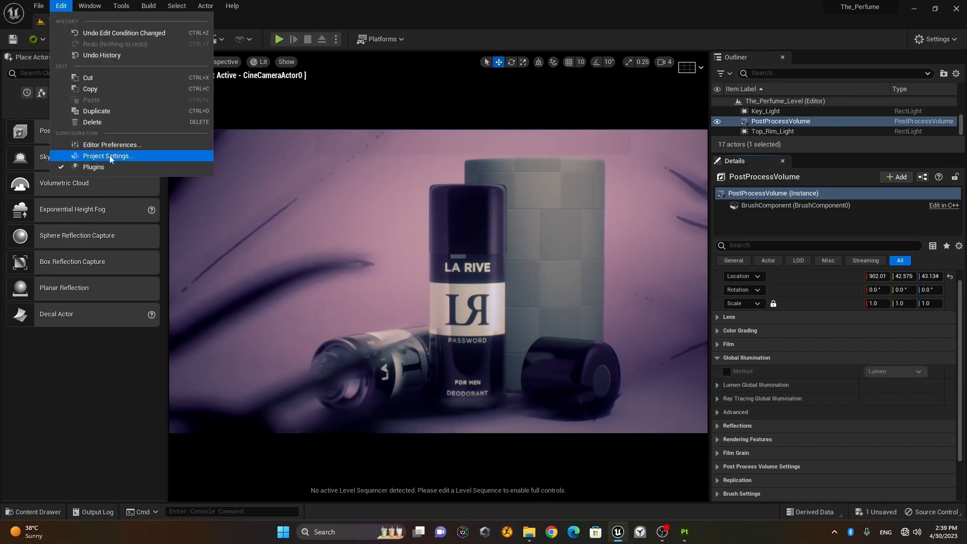
{"action": "left_click", "coordinate": [718, 359]}
{"action": "left_click", "coordinate": [718, 359]}
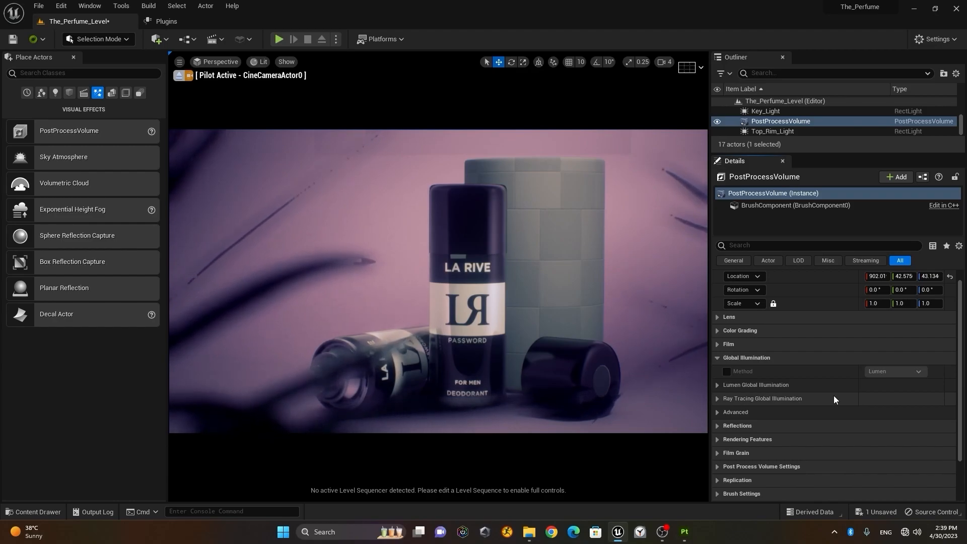
{"action": "left_click", "coordinate": [61, 6]}
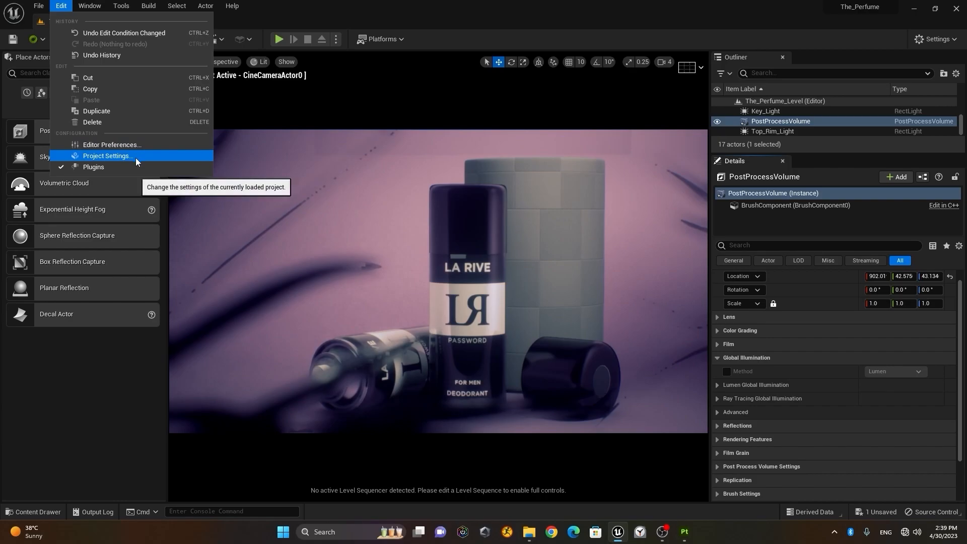
{"action": "left_click", "coordinate": [717, 389]}
Try enabling the Lumen Global Illumination overrides from Scene Detail to Scene Capture Cache Resolution Scale, disable them all again, and collapse the group.
{"action": "left_click", "coordinate": [717, 388]}
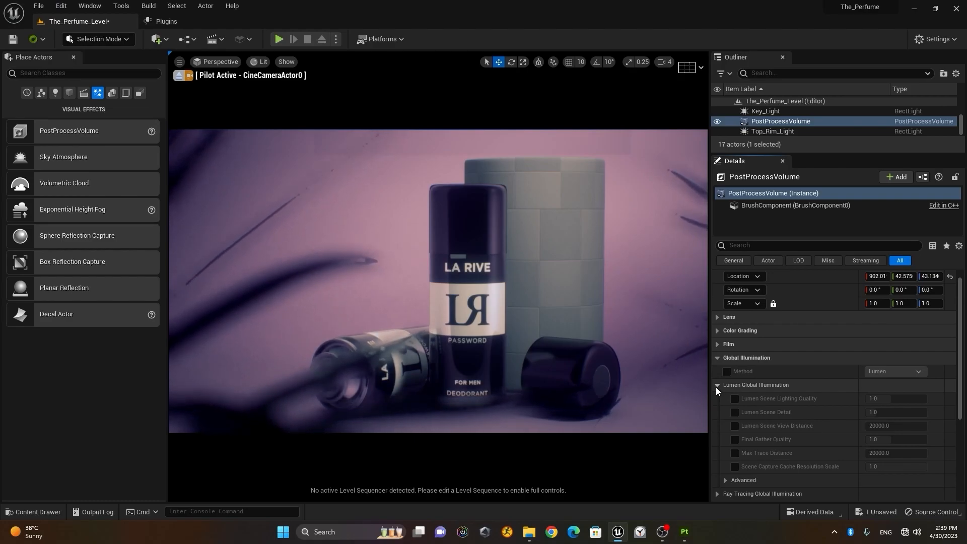
{"action": "left_click", "coordinate": [735, 466]}
{"action": "left_click", "coordinate": [735, 453]}
{"action": "left_click", "coordinate": [735, 440]}
{"action": "left_click", "coordinate": [735, 426]}
{"action": "left_click", "coordinate": [735, 412]}
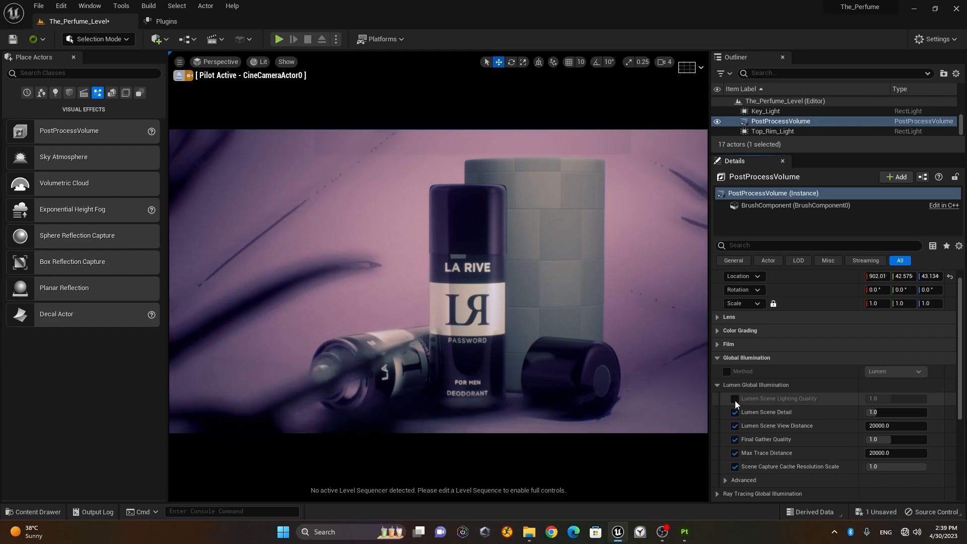
{"action": "left_click", "coordinate": [735, 412]}
{"action": "left_click", "coordinate": [735, 439]}
{"action": "left_click", "coordinate": [734, 425]}
{"action": "left_click", "coordinate": [735, 453]}
{"action": "left_click", "coordinate": [735, 466]}
{"action": "left_click", "coordinate": [718, 387]}
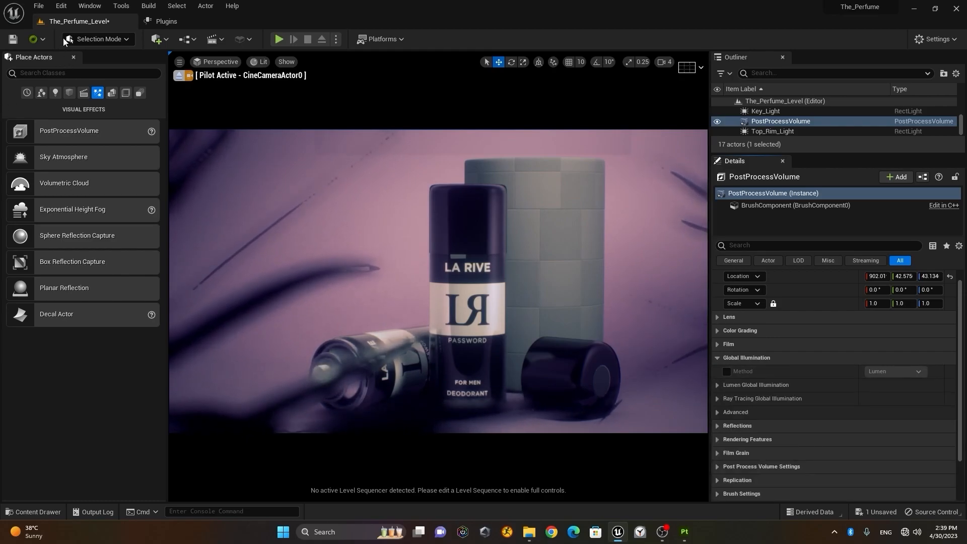
{"action": "left_click", "coordinate": [61, 6]}
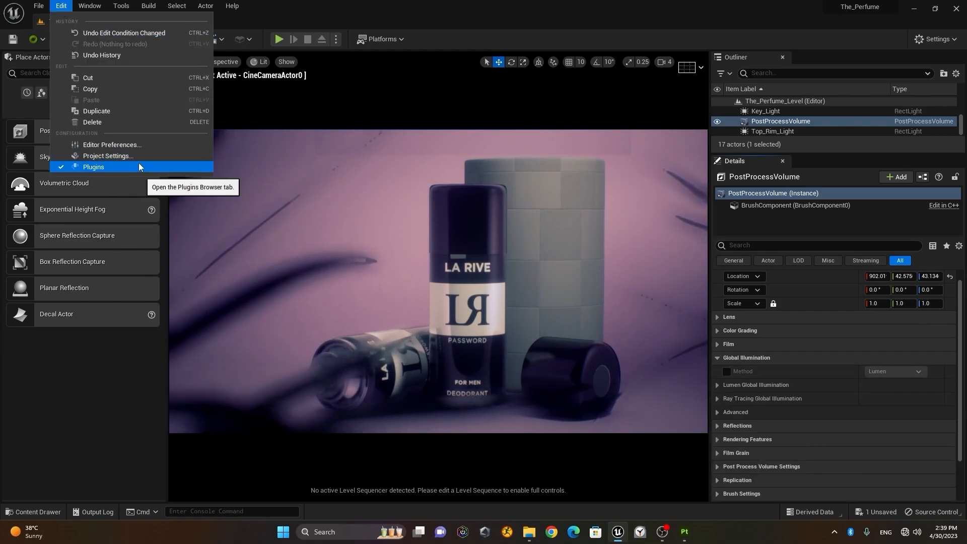
{"action": "left_click", "coordinate": [717, 358]}
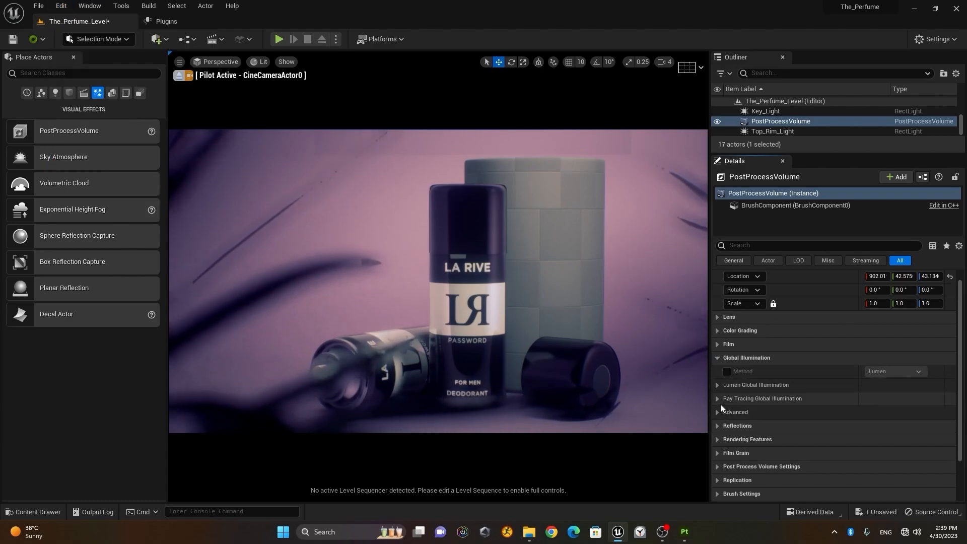
Enable the Ray Tracing Global Illumination Type override, compare Final Gather and Brute Force, set it to Disabled, and collapse the group.
{"action": "left_click", "coordinate": [719, 401]}
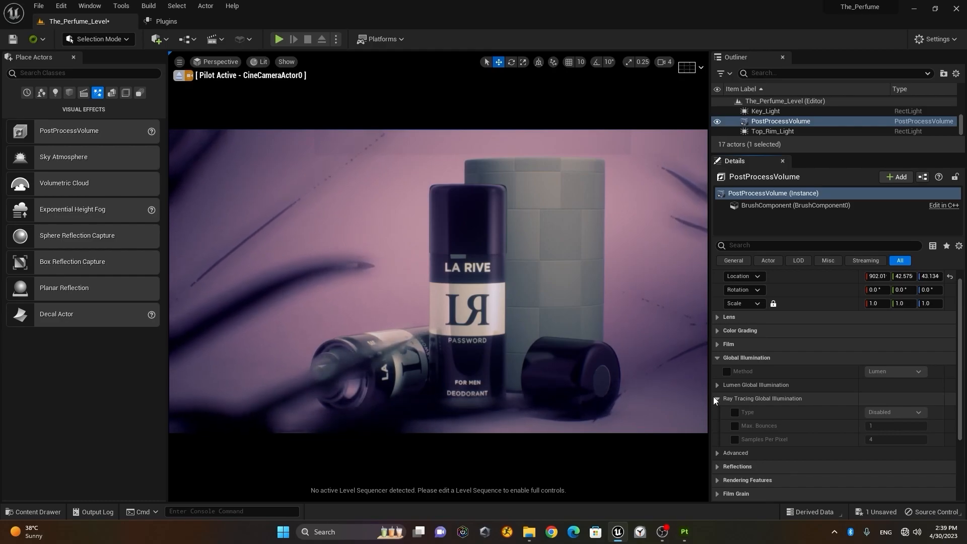
{"action": "left_click", "coordinate": [733, 414]}
{"action": "left_click", "coordinate": [889, 412]}
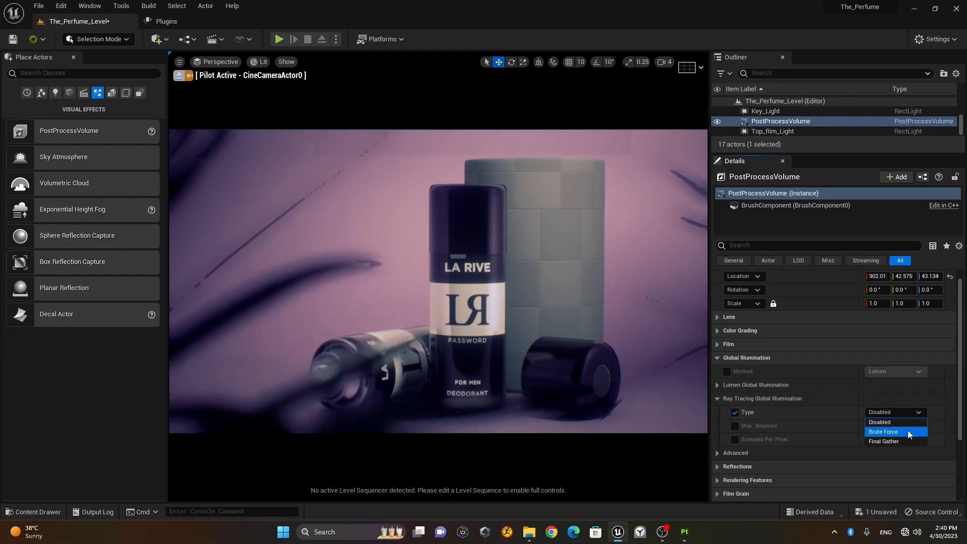
{"action": "left_click", "coordinate": [904, 440]}
{"action": "left_click", "coordinate": [897, 411]}
{"action": "left_click", "coordinate": [895, 432]}
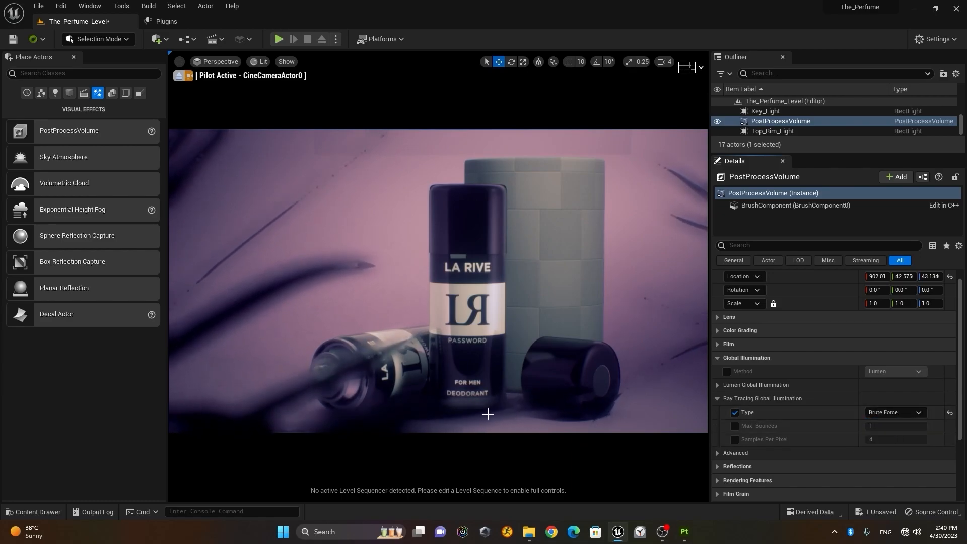
{"action": "left_click", "coordinate": [896, 412]}
{"action": "left_click", "coordinate": [901, 424]}
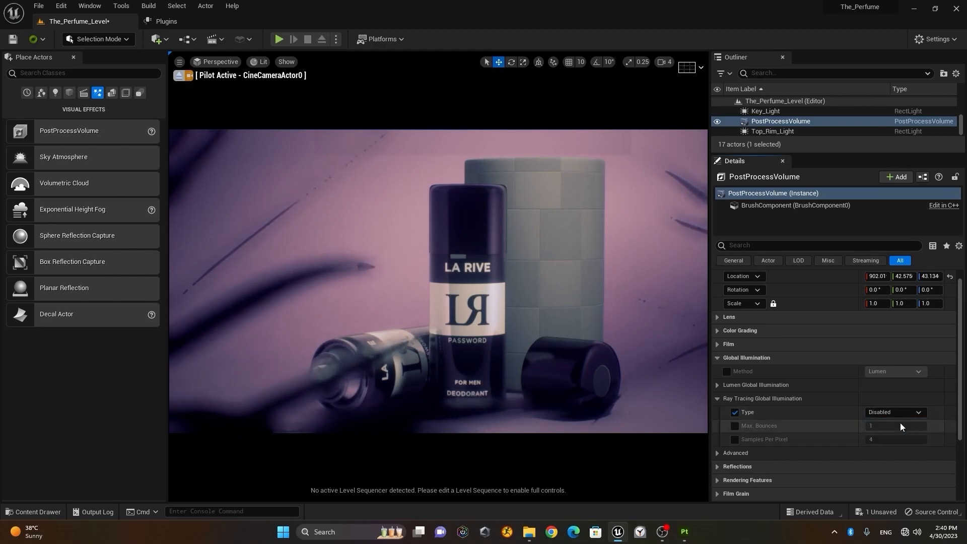
{"action": "left_click", "coordinate": [718, 397]}
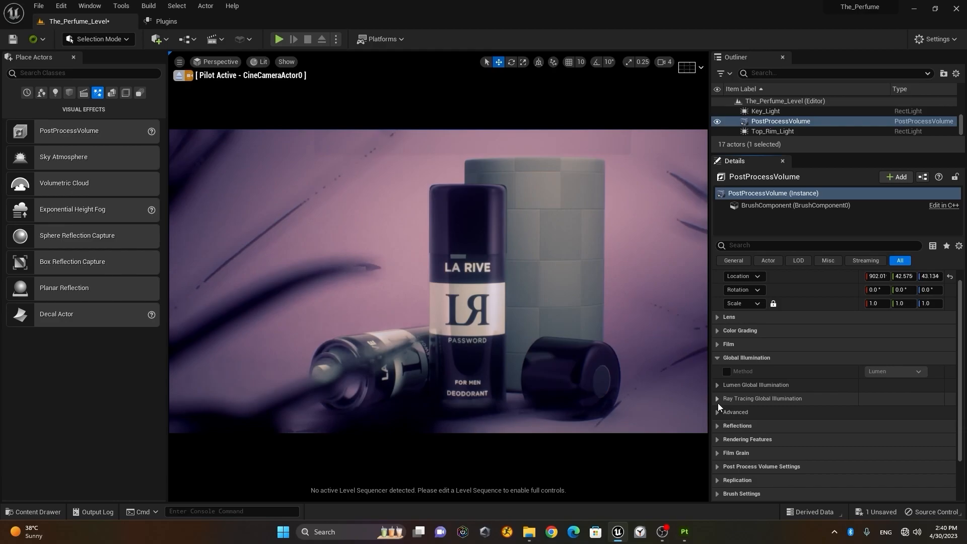
Collapse the Global Illumination group, enable the Method override under Reflections, and try None as the reflection method.
{"action": "left_click", "coordinate": [715, 358]}
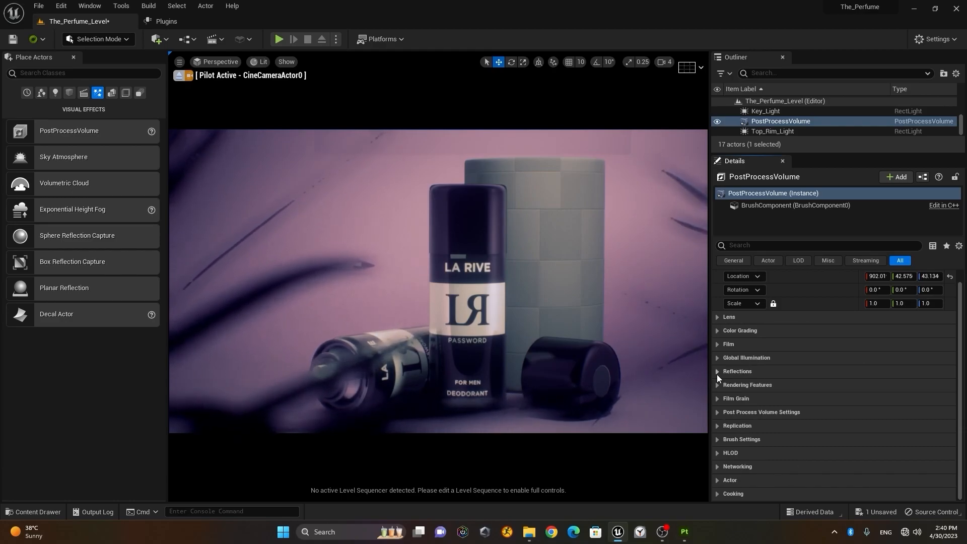
{"action": "left_click", "coordinate": [717, 374]}
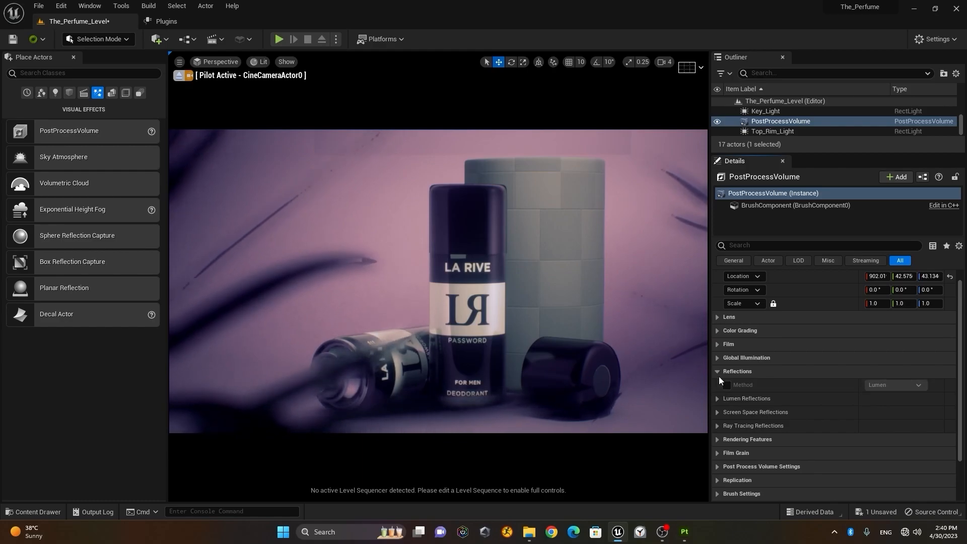
{"action": "left_click", "coordinate": [727, 385]}
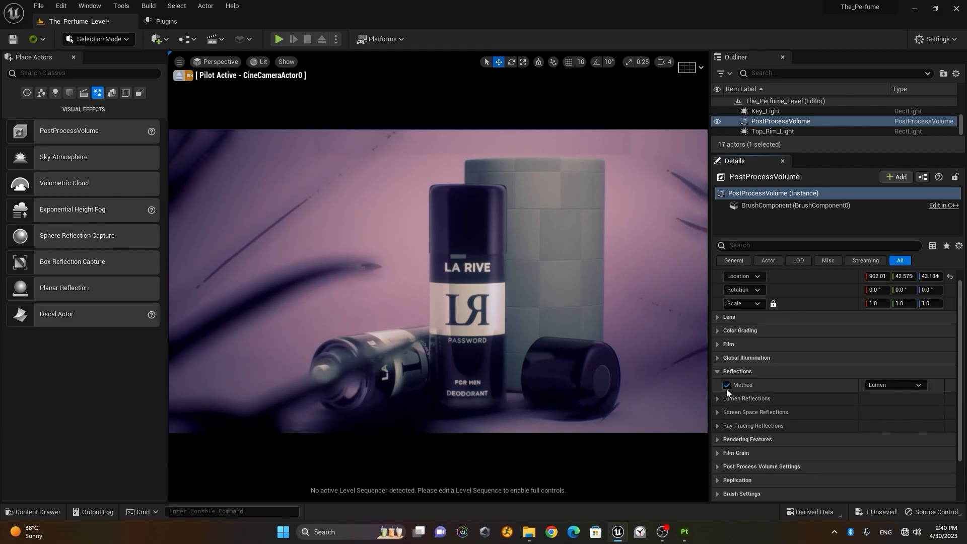
{"action": "left_click", "coordinate": [905, 386]}
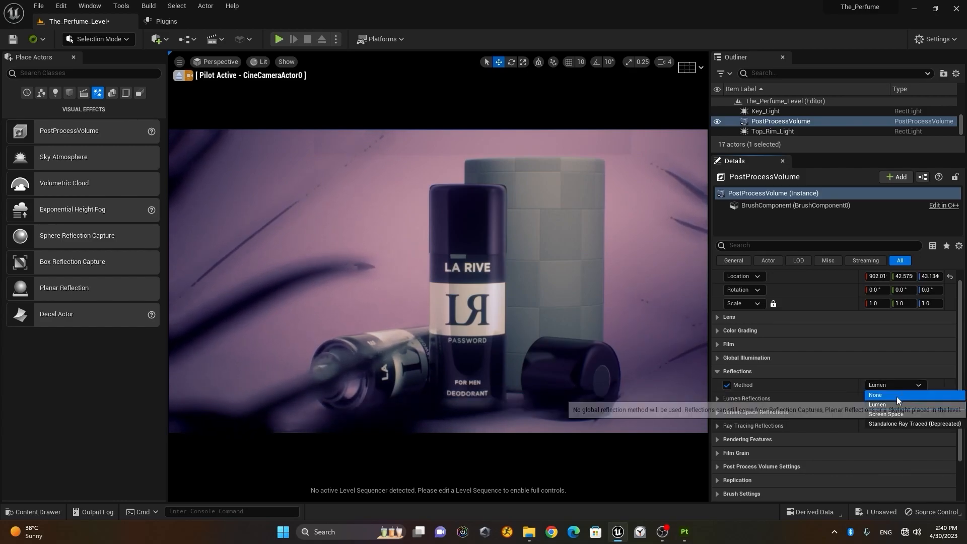
{"action": "left_click", "coordinate": [896, 396]}
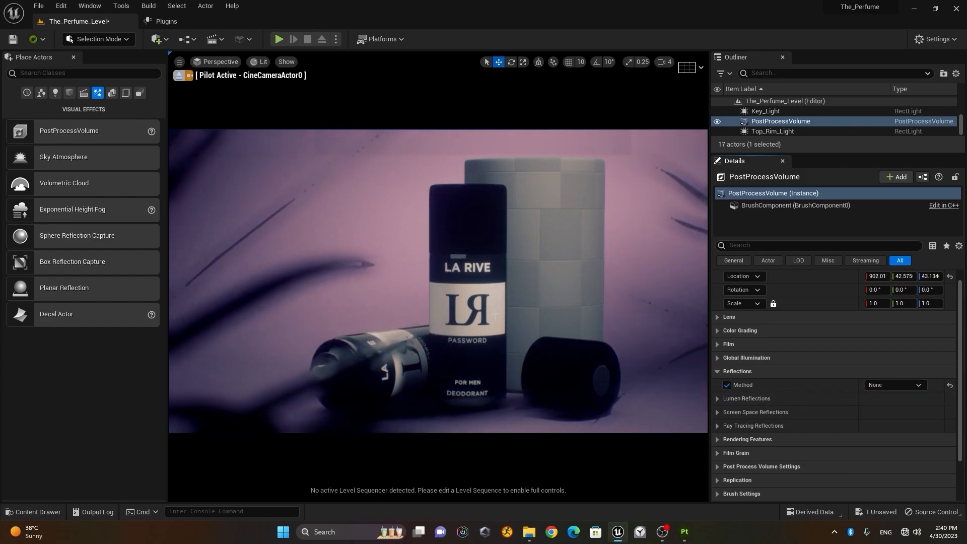
Return the Reflections method to Lumen, disable its override, and collapse the Reflections group.
{"action": "left_click", "coordinate": [895, 385]}
{"action": "left_click", "coordinate": [908, 405]}
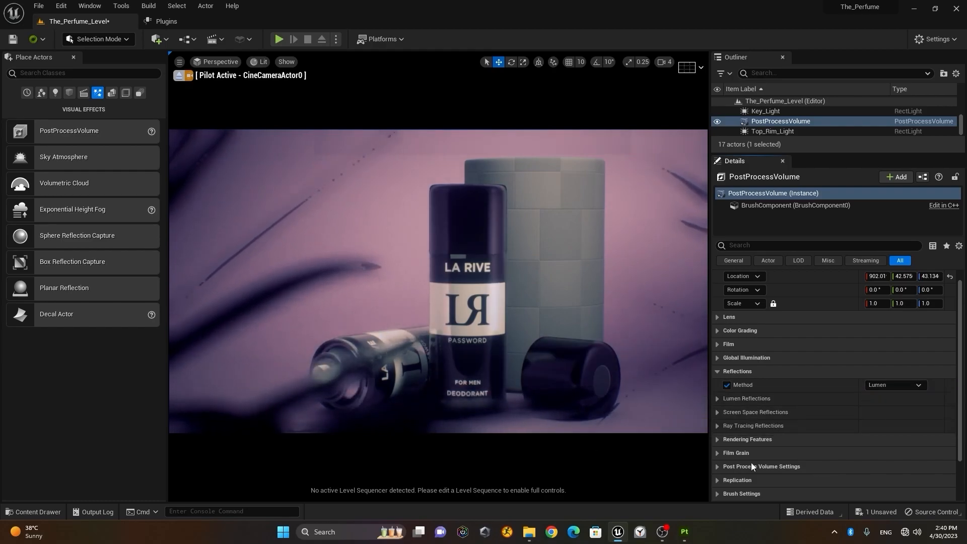
{"action": "left_click", "coordinate": [726, 385]}
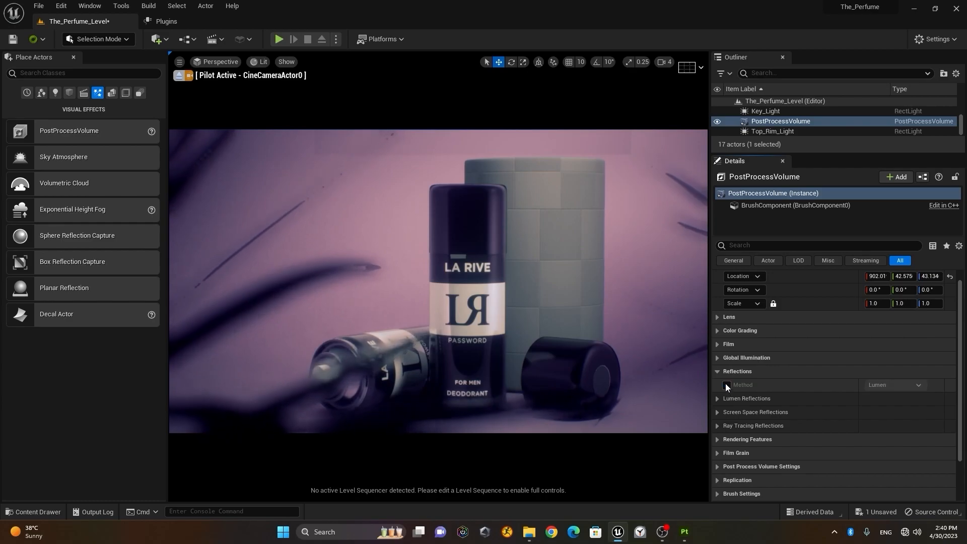
{"action": "left_click", "coordinate": [715, 371]}
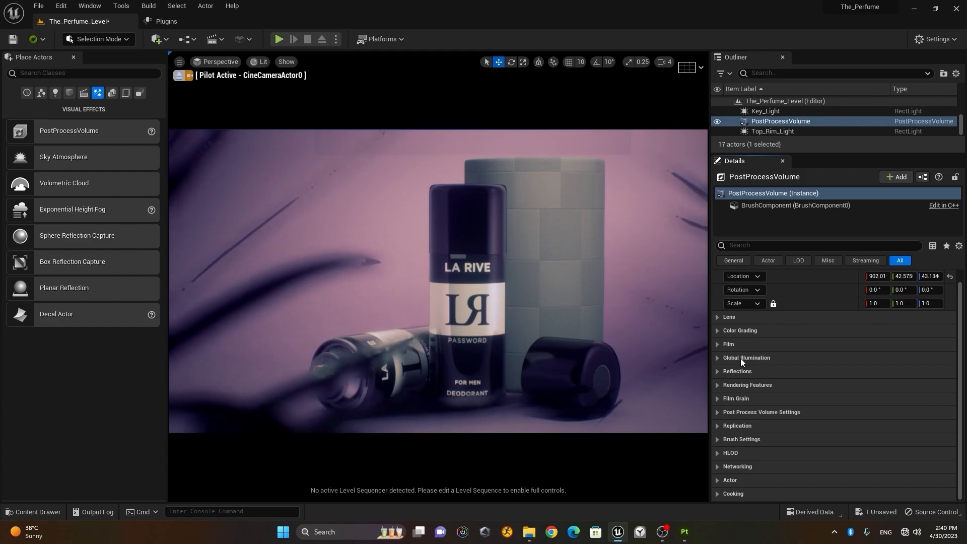
{"action": "left_click", "coordinate": [61, 5]}
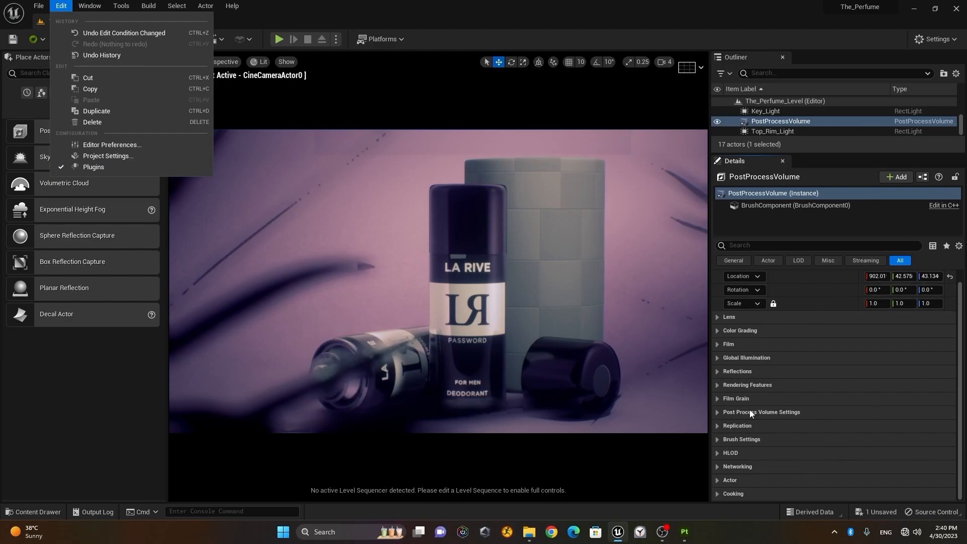
{"action": "left_click", "coordinate": [830, 39]}
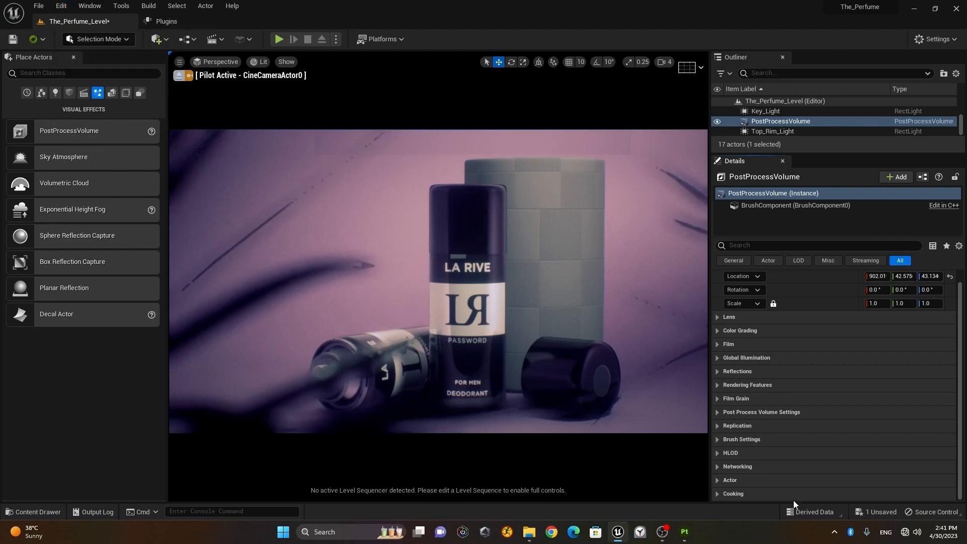
Examine the Replication, Brush Settings, HLOD and Actor property groups of the PostProcessVolume, collapsing each one again.
{"action": "left_click", "coordinate": [718, 427]}
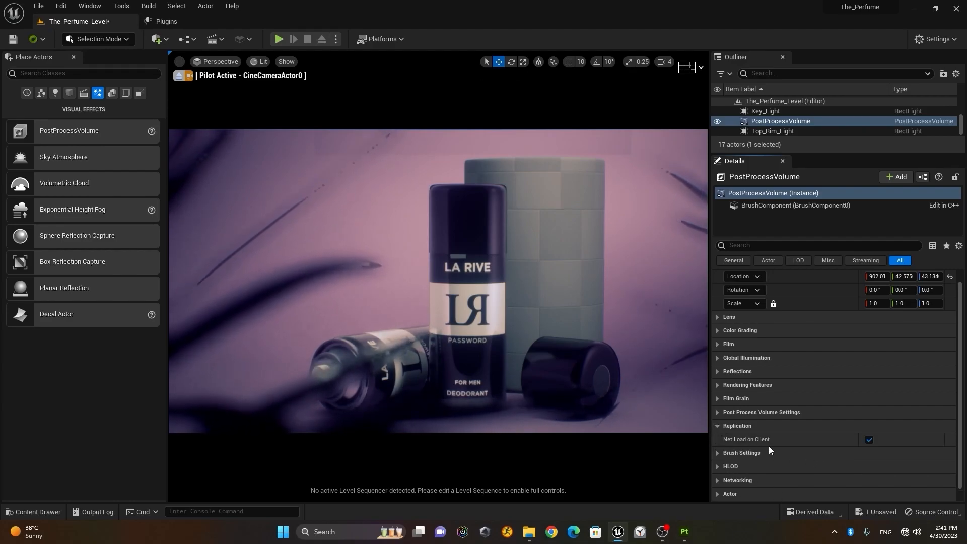
{"action": "left_click", "coordinate": [718, 426]}
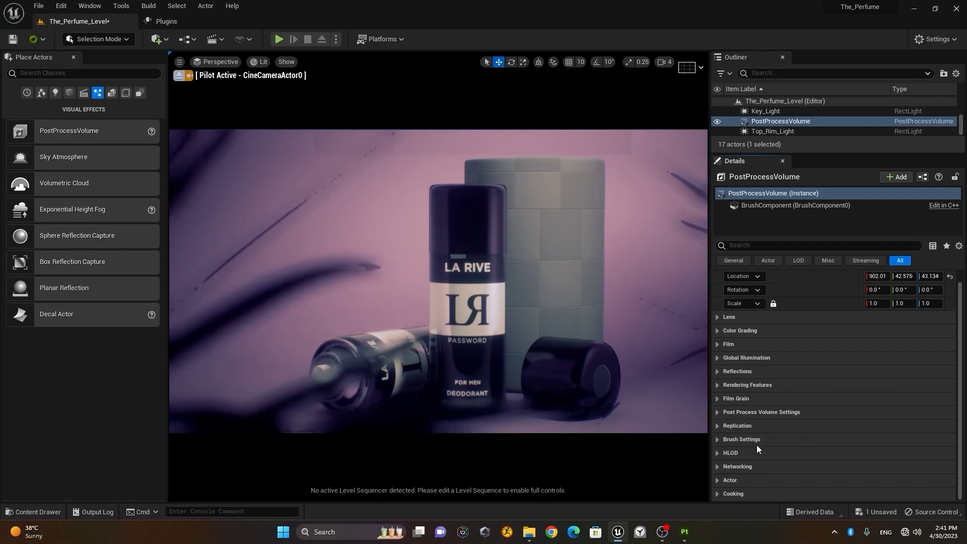
{"action": "left_click", "coordinate": [718, 442]}
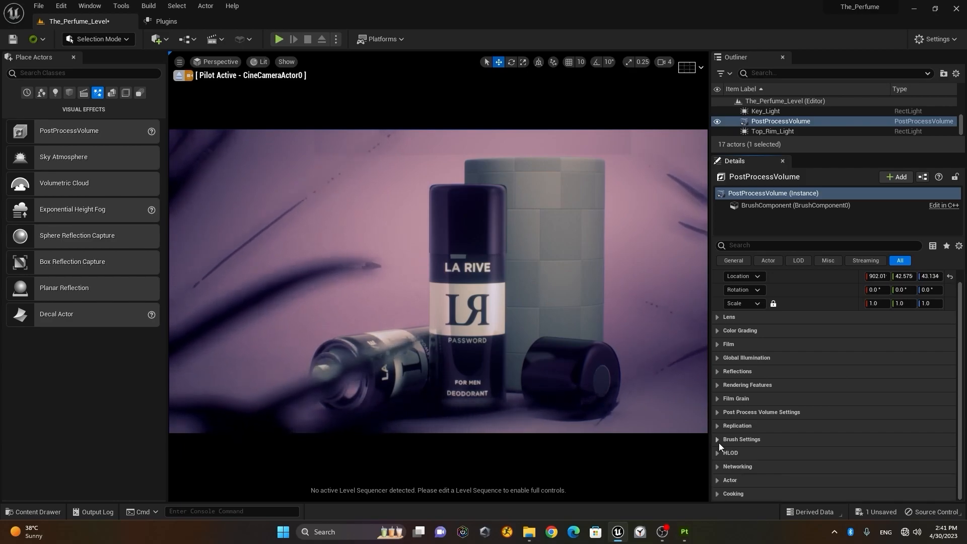
{"action": "left_click", "coordinate": [715, 454]}
{"action": "left_click", "coordinate": [716, 453]}
{"action": "left_click", "coordinate": [716, 453]}
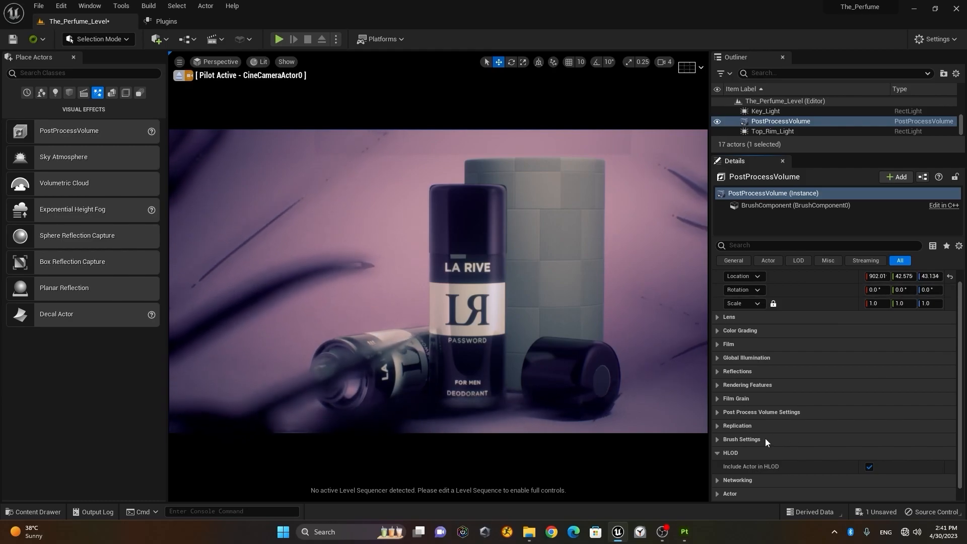
{"action": "left_click", "coordinate": [720, 452]}
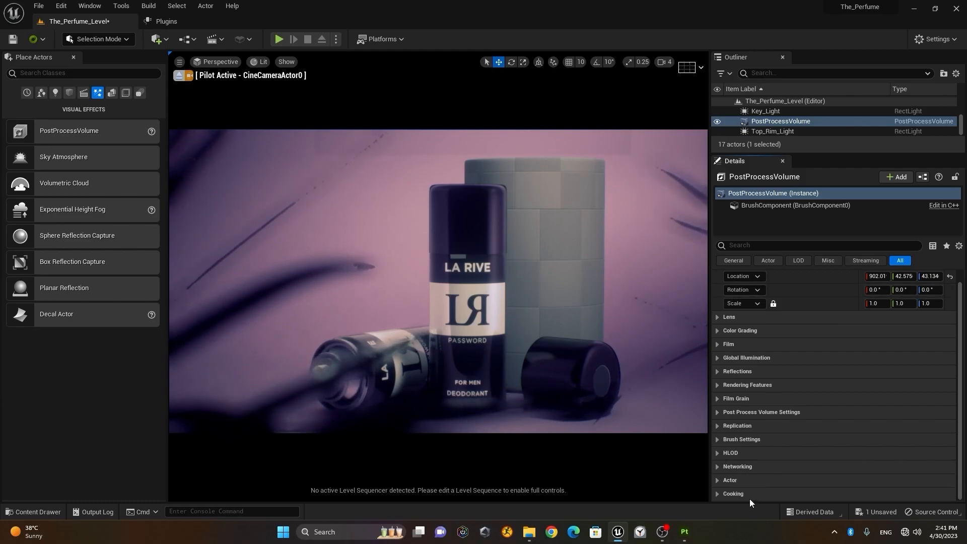
{"action": "left_click", "coordinate": [717, 481]}
{"action": "left_click", "coordinate": [717, 481]}
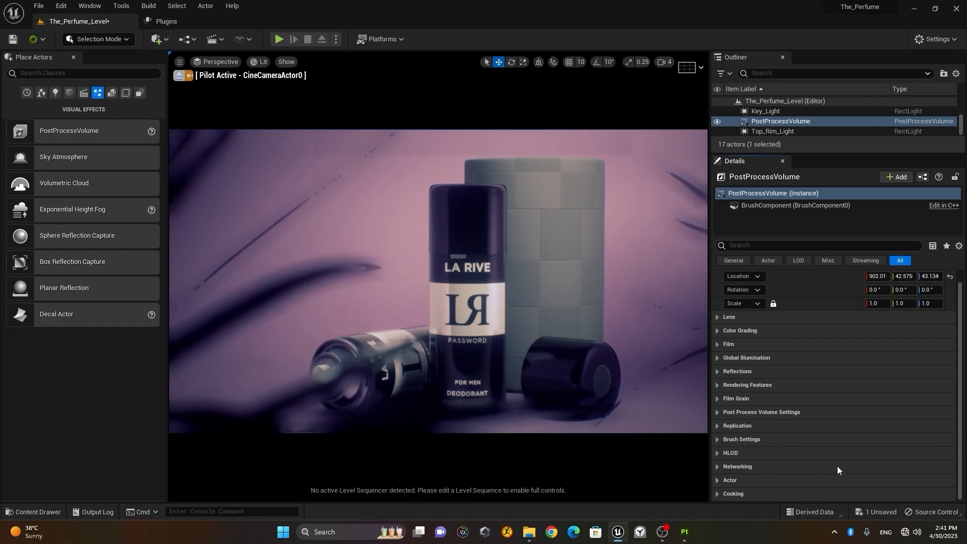
{"action": "scroll", "coordinate": [849, 437], "scroll_direction": "down", "scroll_amount": 1}
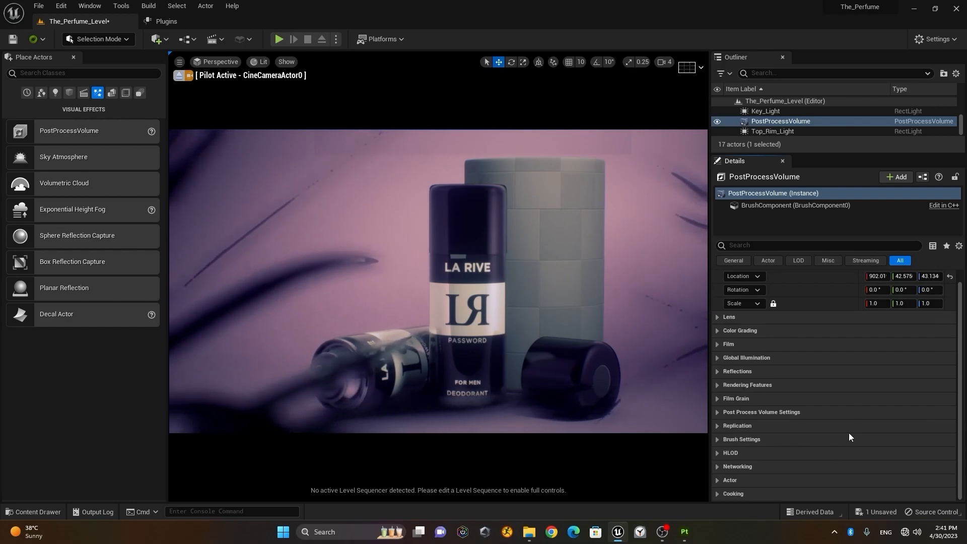